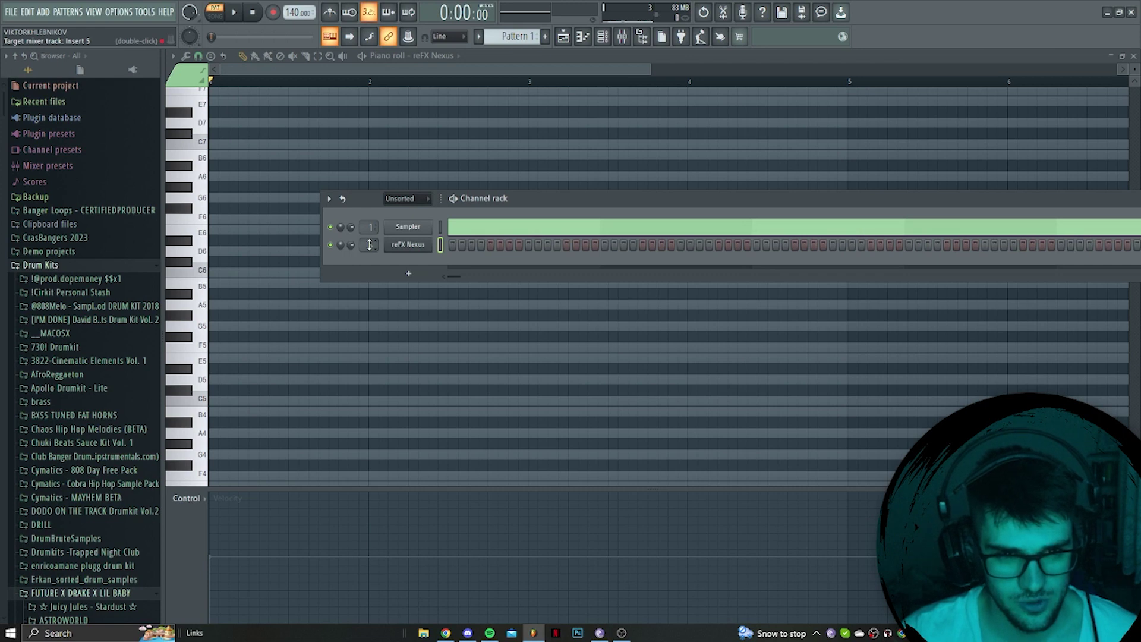
# Load the PN Ballad Grand Piano preset from the Piano category in reFX Nexus and audition it.
pyautogui.click(409, 245)
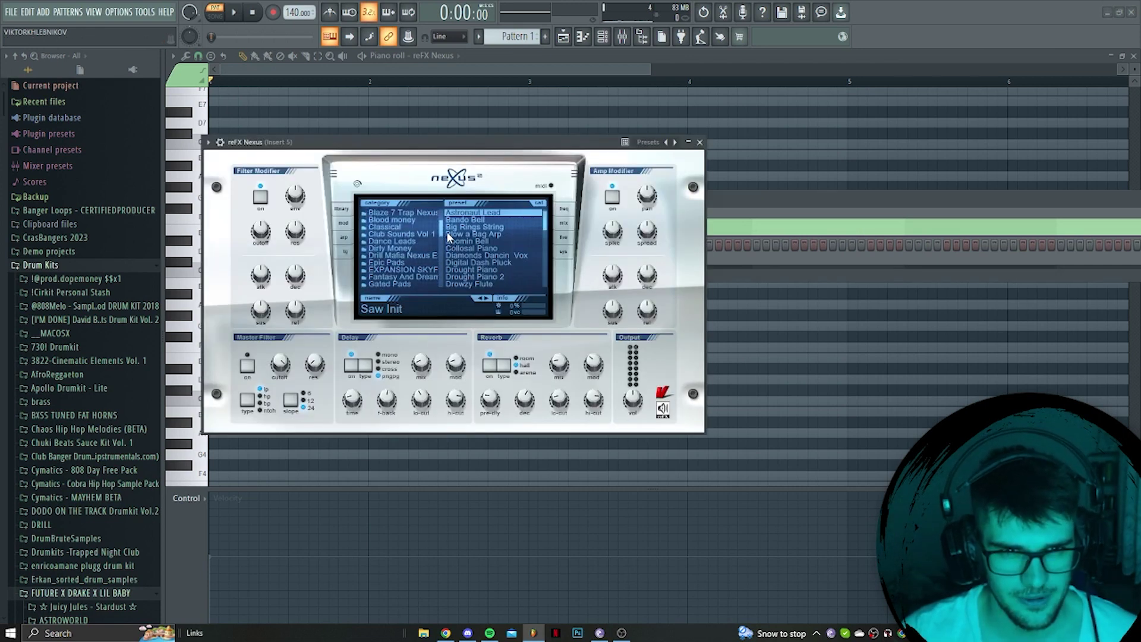
pyautogui.moveTo(447, 233); pyautogui.dragTo(447, 259)
pyautogui.click(383, 241)
pyautogui.click(487, 241)
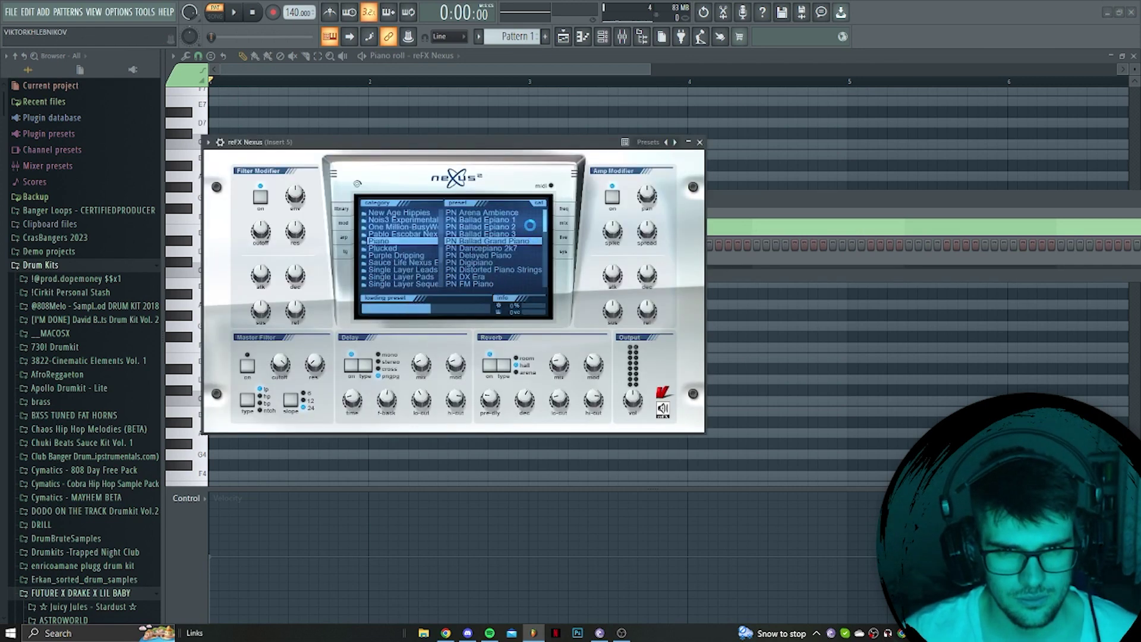
pyautogui.moveTo(528, 142); pyautogui.dragTo(755, 172)
pyautogui.press('x')
# In the reFX Nexus piano roll, draw a one-bar F5 note and half-bar notes at G4 and D5 in bar 1.
pyautogui.moveTo(430, 207); pyautogui.dragTo(396, 156)
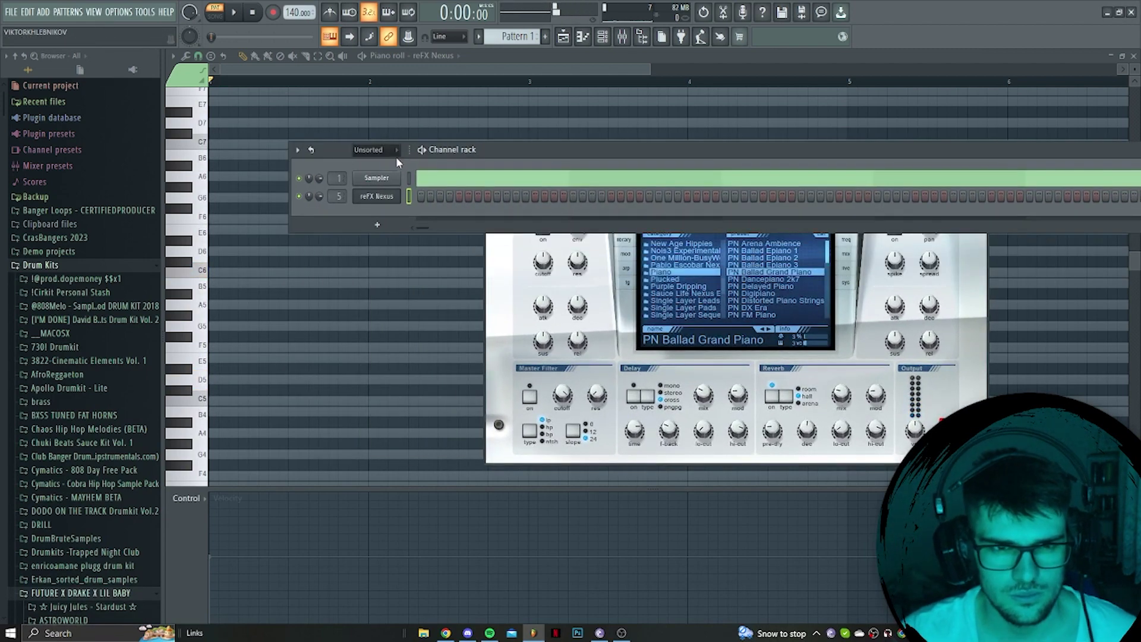
pyautogui.rightClick(396, 191)
pyautogui.click(416, 196)
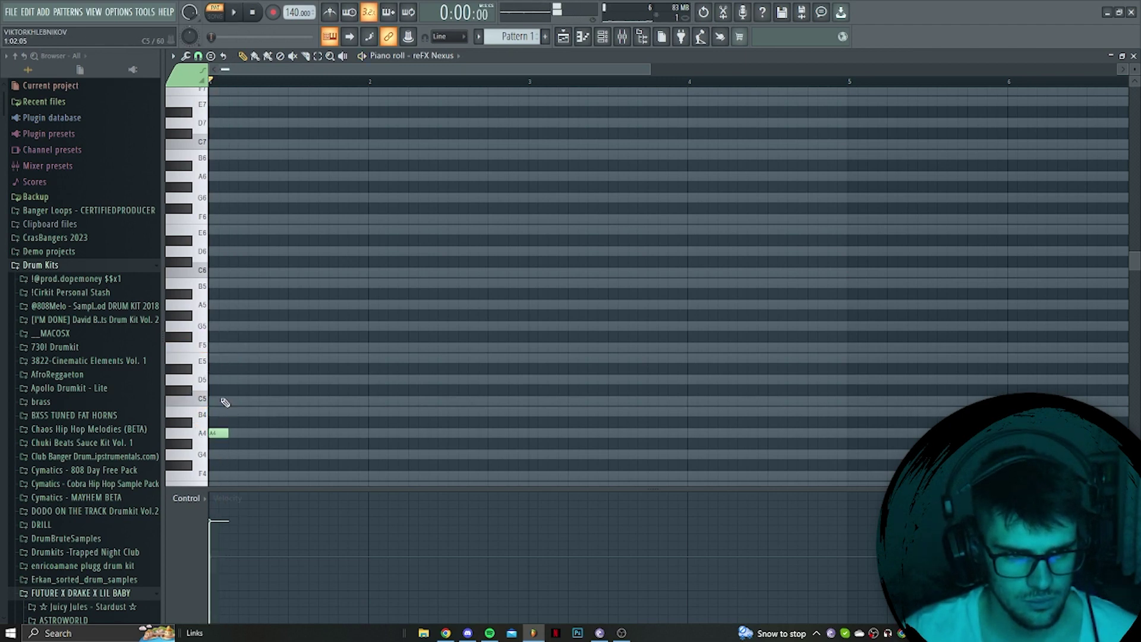
pyautogui.moveTo(222, 349); pyautogui.dragTo(241, 349)
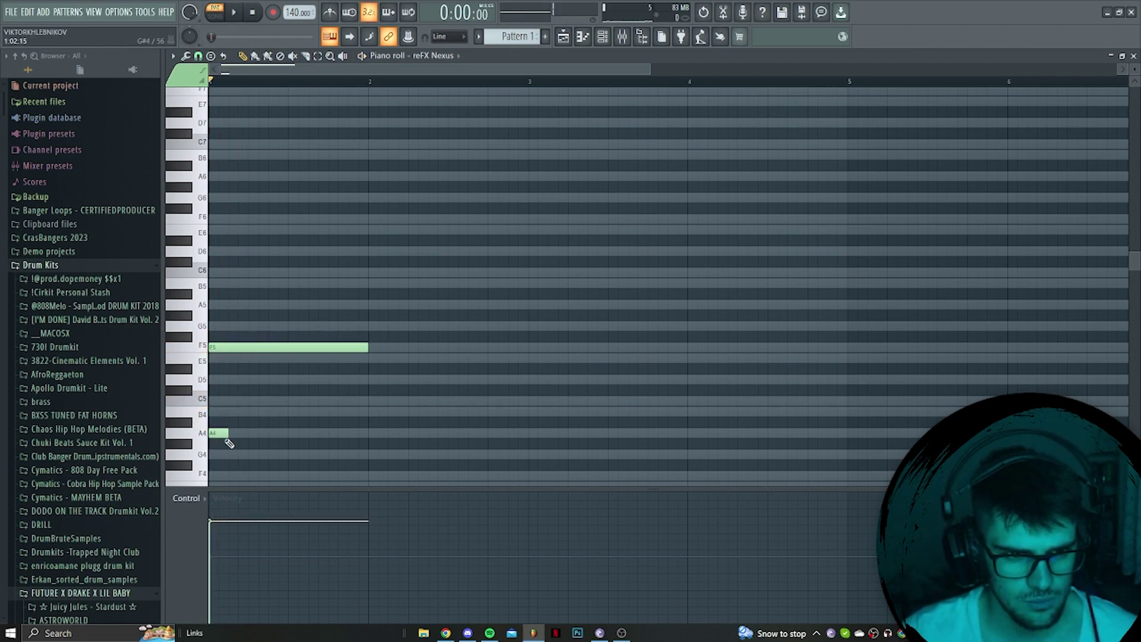
pyautogui.click(291, 381)
pyautogui.press('space')
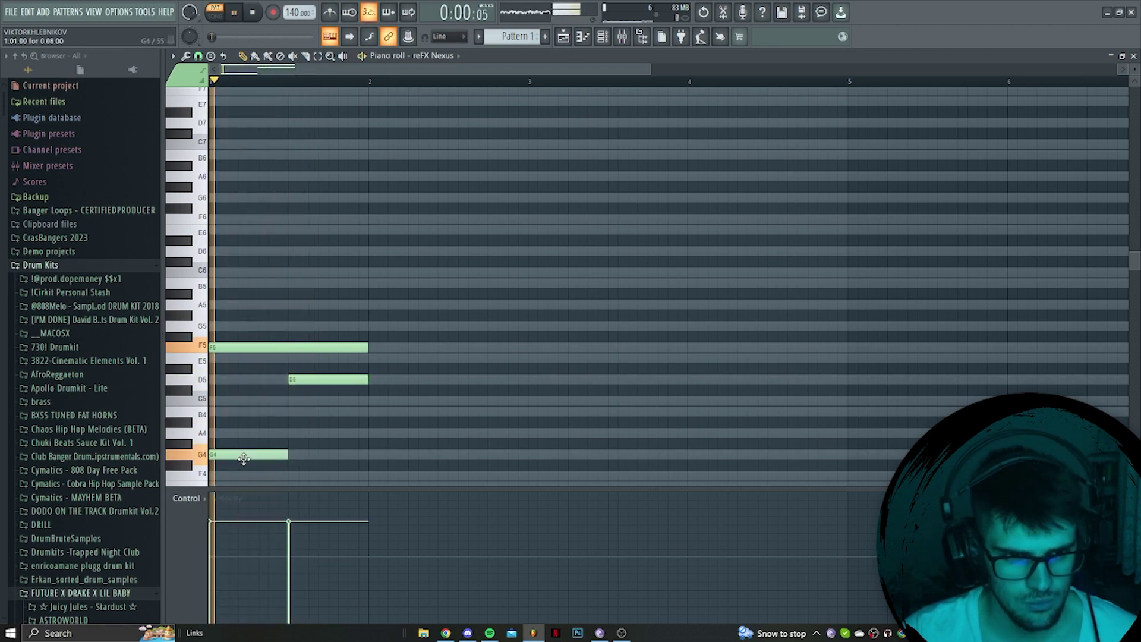
# Lower the two notes starting bar 1 to E4 and E5, and delete the D5 note.
pyautogui.press('space')
pyautogui.scroll(-3, 237, 476)
pyautogui.press('space')
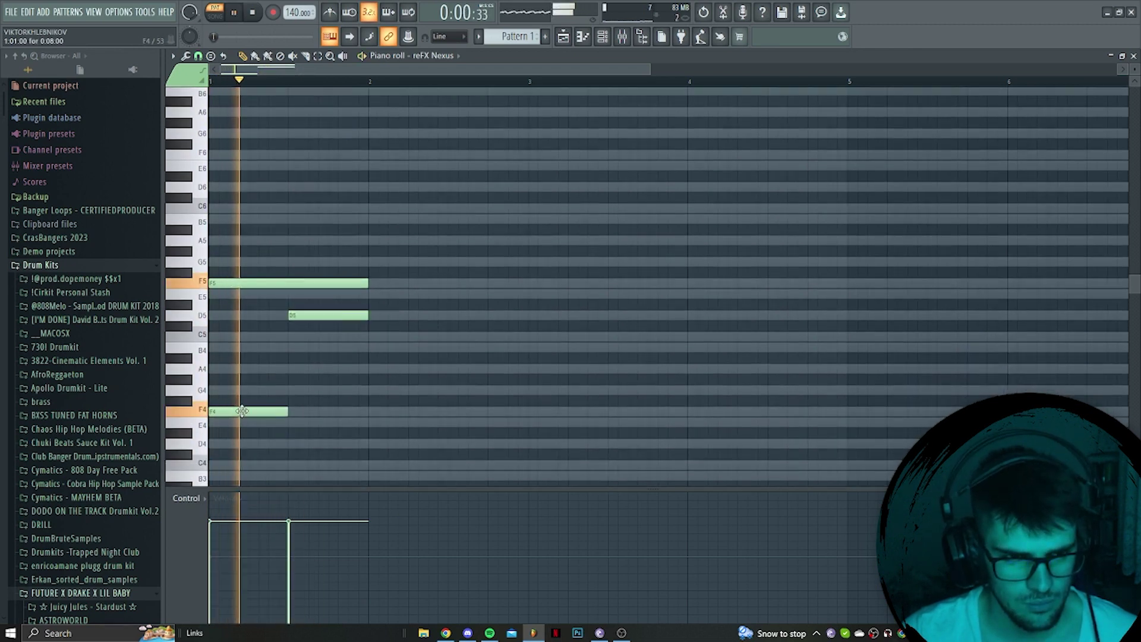
pyautogui.press('space')
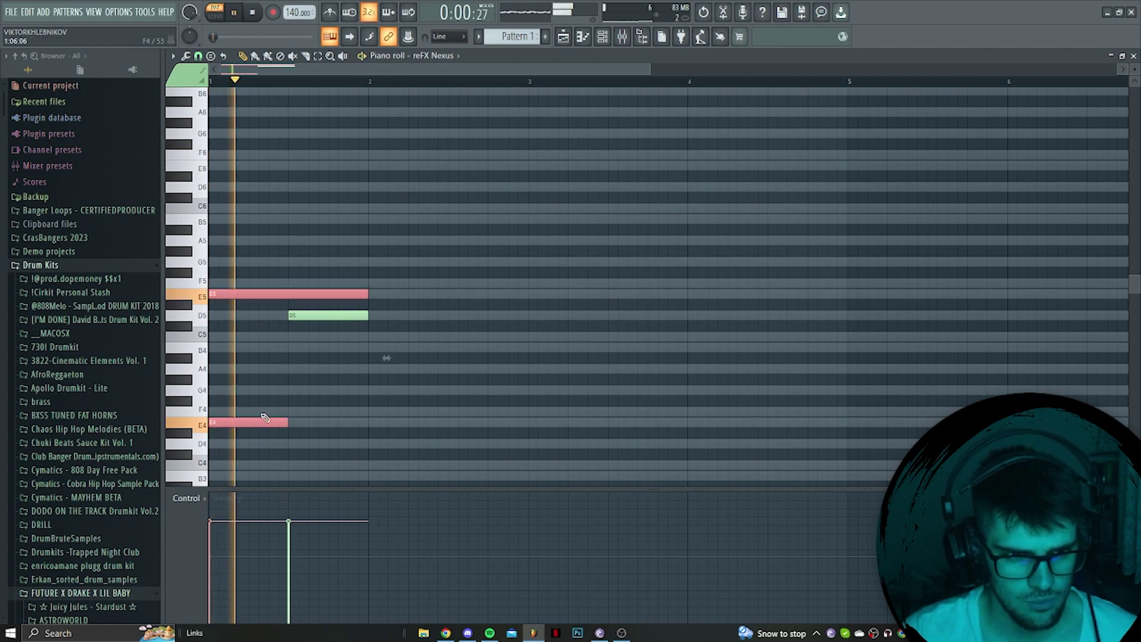
pyautogui.press('space')
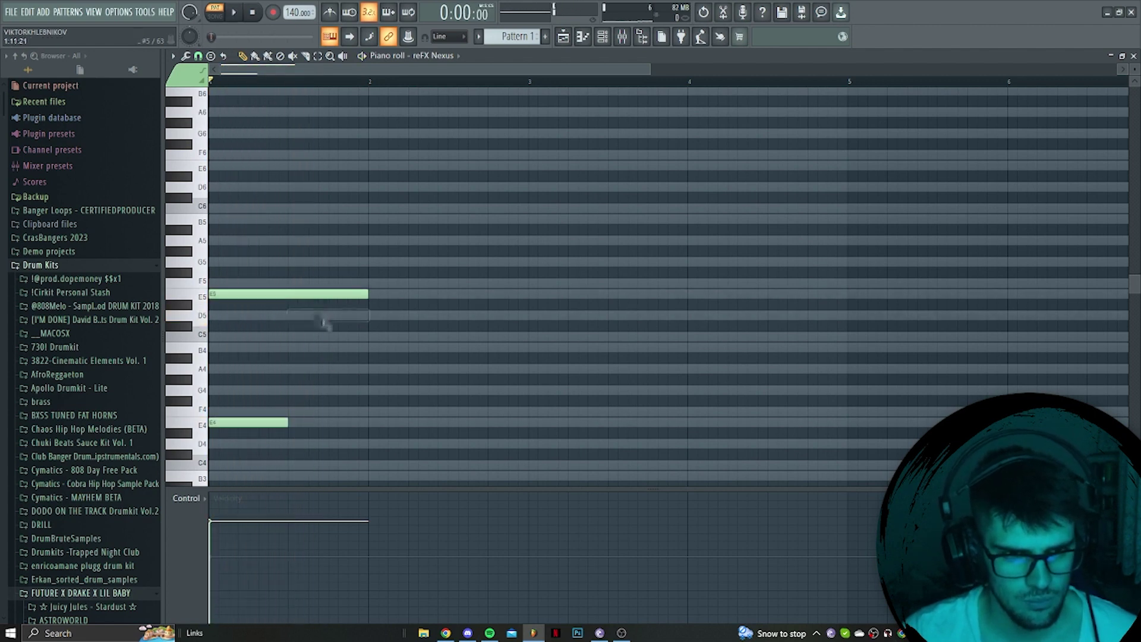
# Add a bass note from the start of bar 1, extend it to two bars and lower it to E2.
pyautogui.scroll(-3, 243, 274)
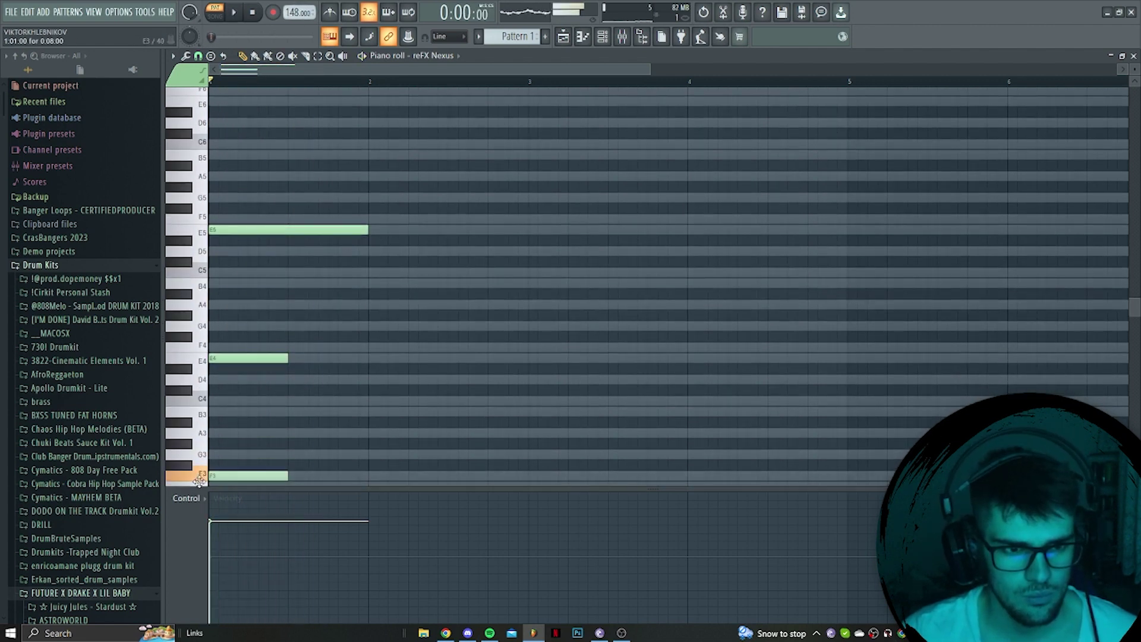
pyautogui.scroll(-4, 224, 444)
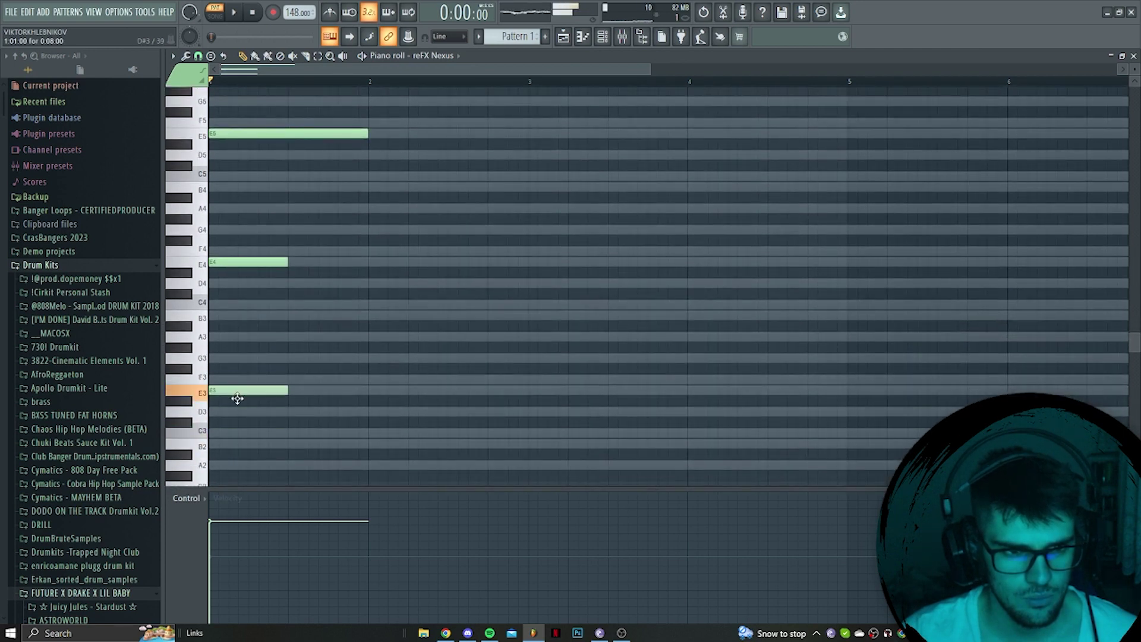
pyautogui.moveTo(282, 386); pyautogui.dragTo(523, 397)
pyautogui.press('space')
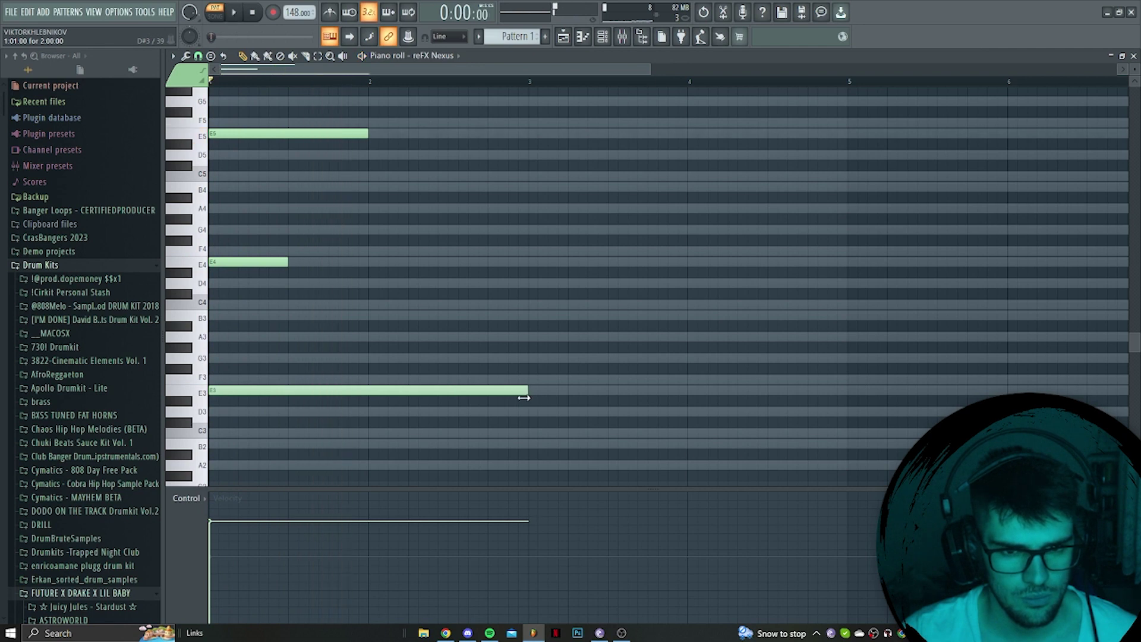
pyautogui.press('space')
pyautogui.scroll(6, 326, 377)
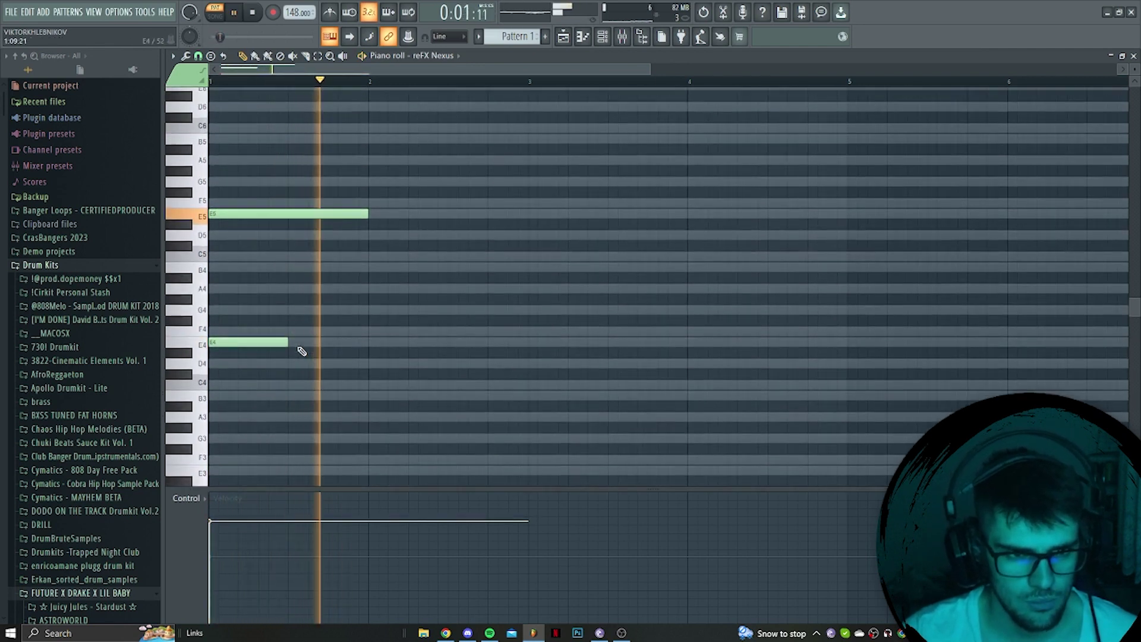
pyautogui.press('space')
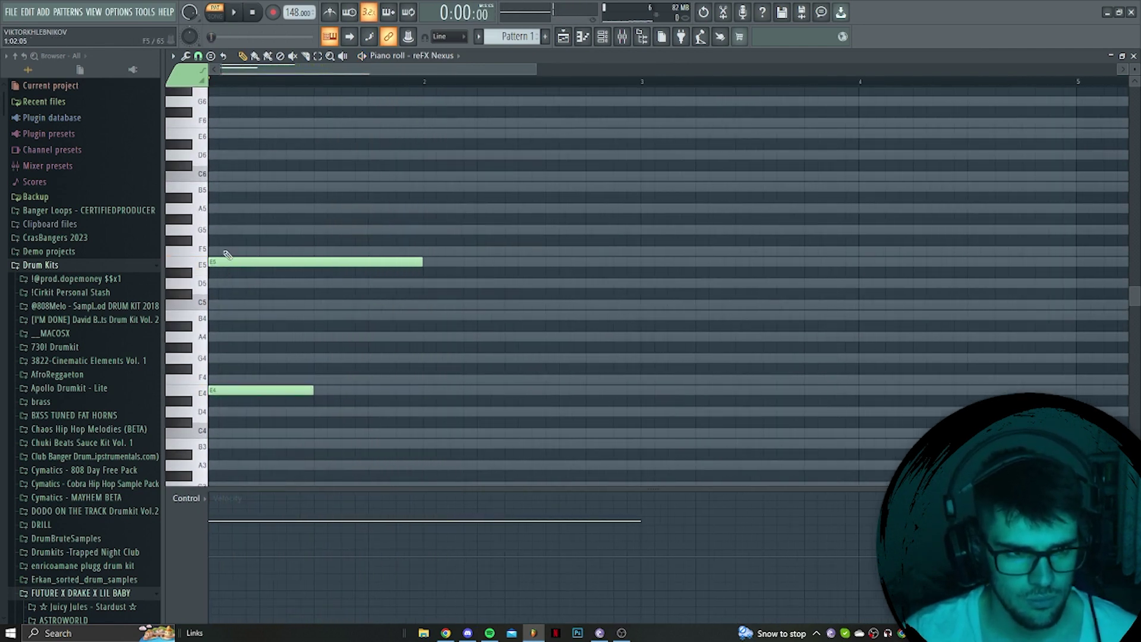
# Place a quarter-bar melody note at B5 on the second beat of bar 1.
pyautogui.click(268, 232)
pyautogui.press('space')
pyautogui.press('space')
pyautogui.press('space')
pyautogui.moveTo(690, 231); pyautogui.dragTo(579, 232)
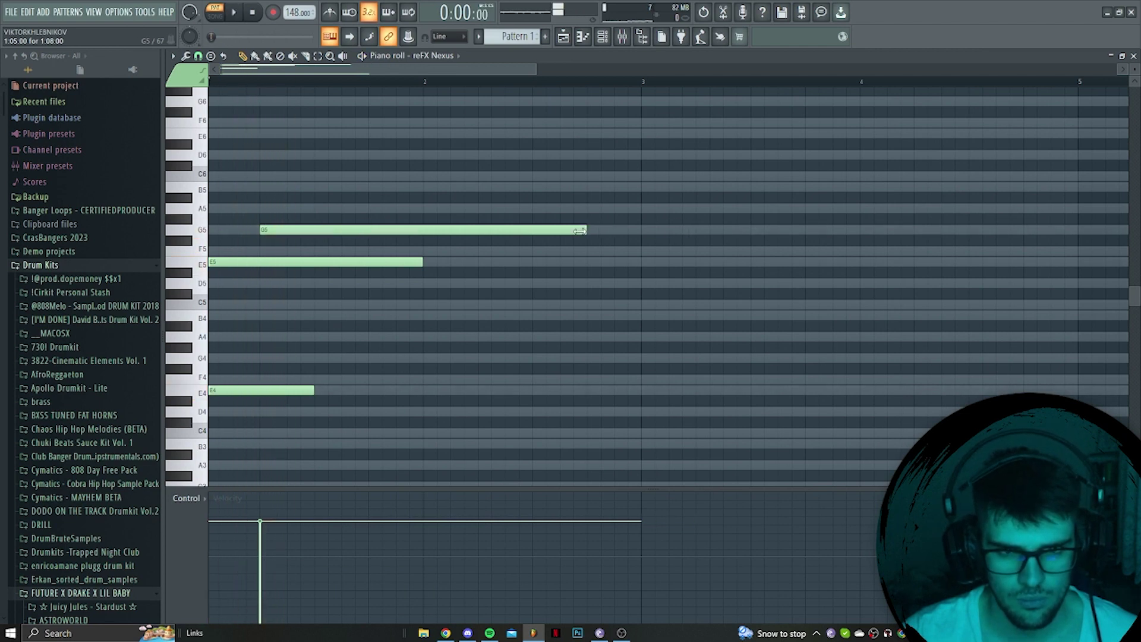
pyautogui.moveTo(290, 230); pyautogui.dragTo(289, 186)
pyautogui.press('space')
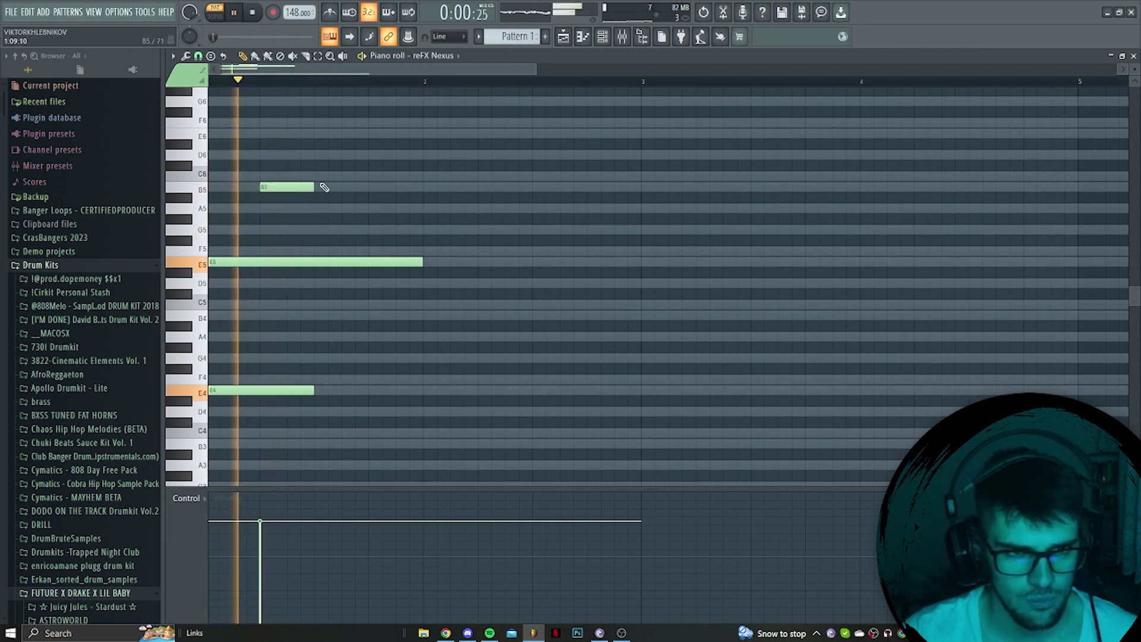
# Continue the bar 1 melody with quarter-bar notes at C6 on beat 3 and E6 on beat 4.
pyautogui.click(320, 156)
pyautogui.rightClick(358, 158)
pyautogui.click(320, 176)
pyautogui.rightClick(329, 177)
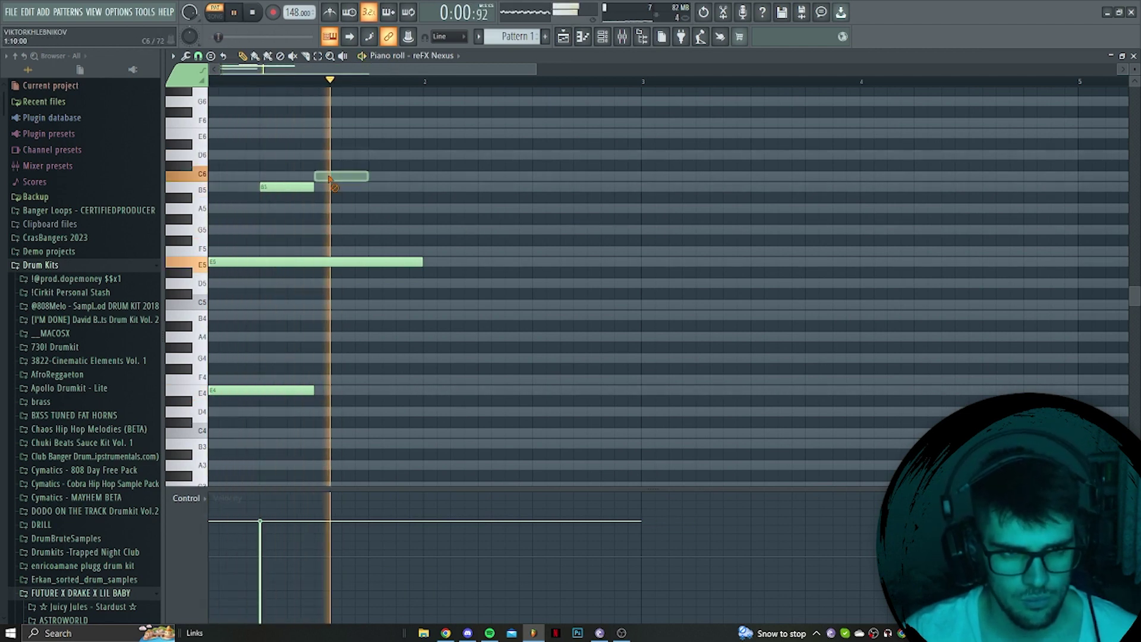
pyautogui.click(322, 177)
pyautogui.click(372, 133)
pyautogui.press('space')
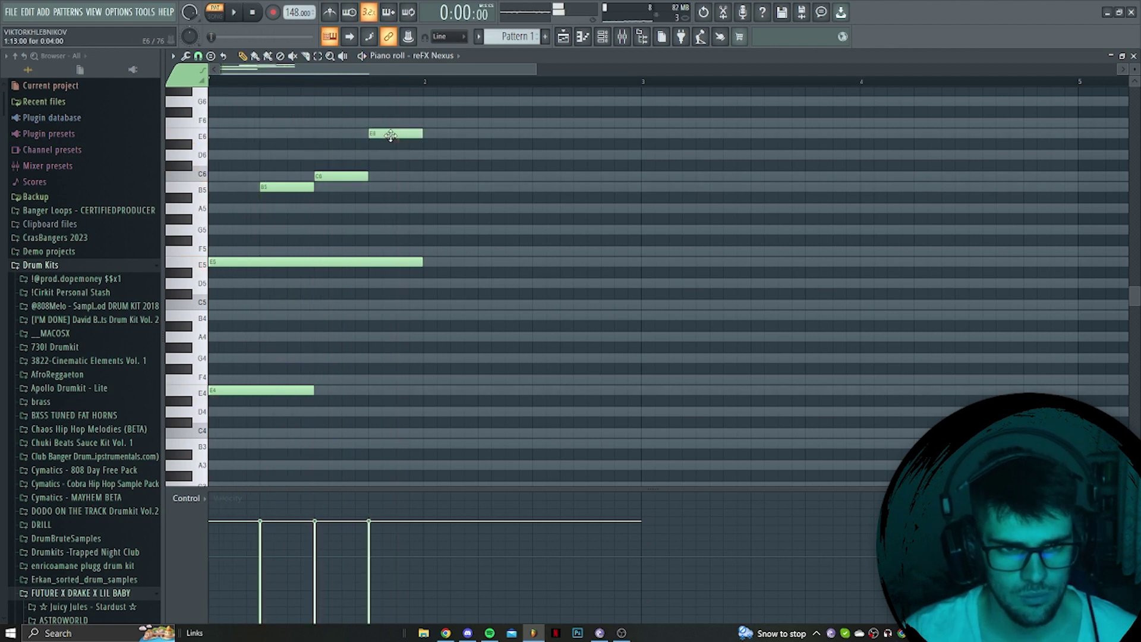
# Duplicate the bar 1 notes, except the bass note, into bar 2 and play the result.
pyautogui.moveTo(433, 114); pyautogui.dragTo(203, 493)
pyautogui.keyDown('ctrl'); pyautogui.click(262, 278); pyautogui.keyUp('ctrl')
pyautogui.scroll(5, 341, 308)
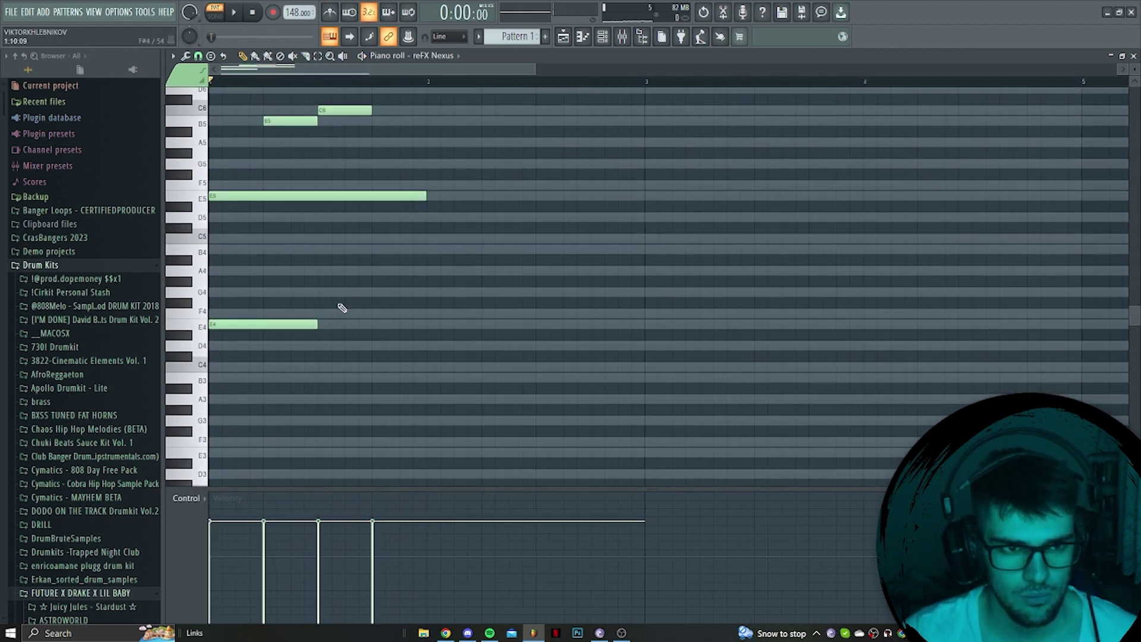
pyautogui.moveTo(459, 436); pyautogui.dragTo(278, 191)
pyautogui.moveTo(418, 160); pyautogui.dragTo(249, 484)
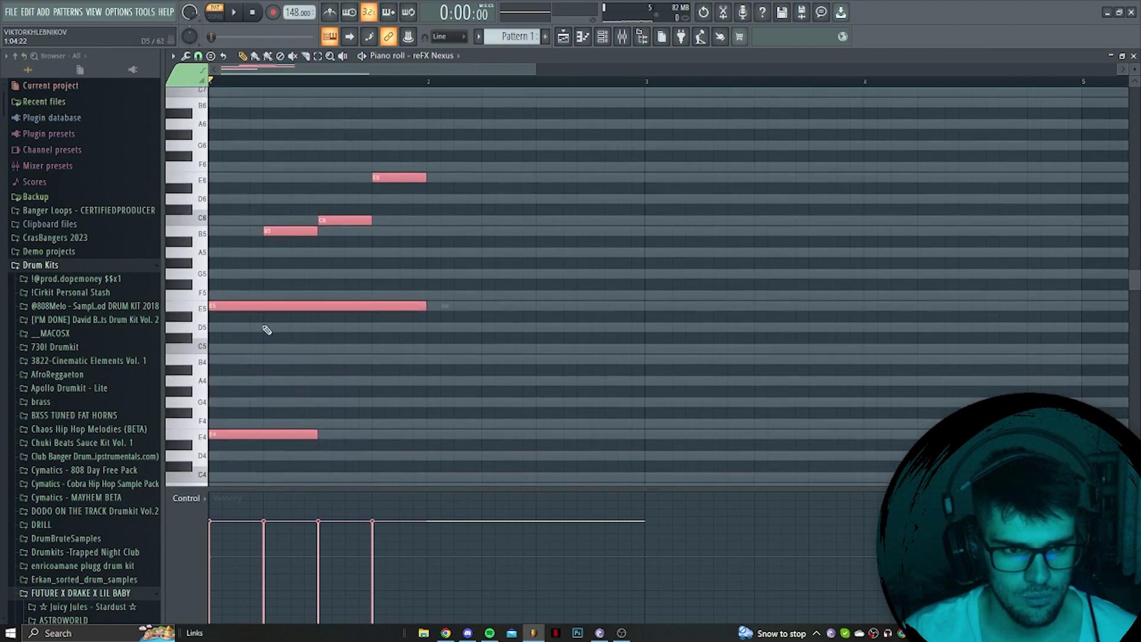
pyautogui.moveTo(246, 309); pyautogui.dragTo(464, 303)
pyautogui.press('space')
pyautogui.keyDown('ctrl'); pyautogui.click(555, 383); pyautogui.keyUp('ctrl')
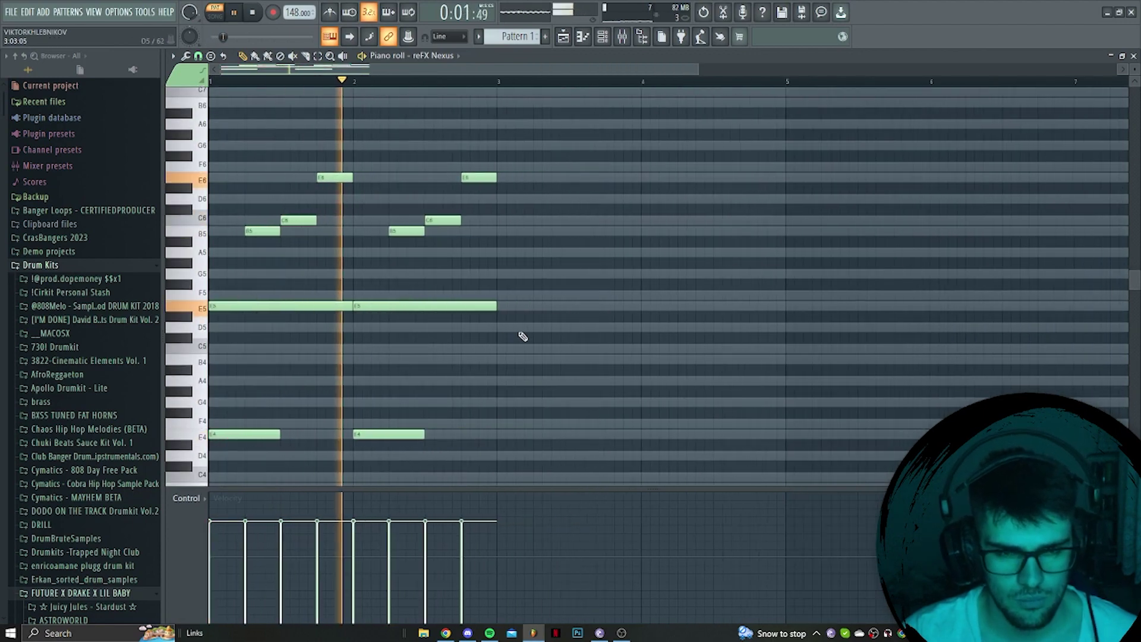
# Duplicate the whole two-bar phrase, including the bass note, into bars 3 and 4.
pyautogui.keyDown('ctrl'); pyautogui.scroll(-2, 515, 249); pyautogui.keyUp('ctrl')
pyautogui.scroll(-8, 515, 250)
pyautogui.hotkey('ctrl', 'a')
pyautogui.scroll(7, 385, 275)
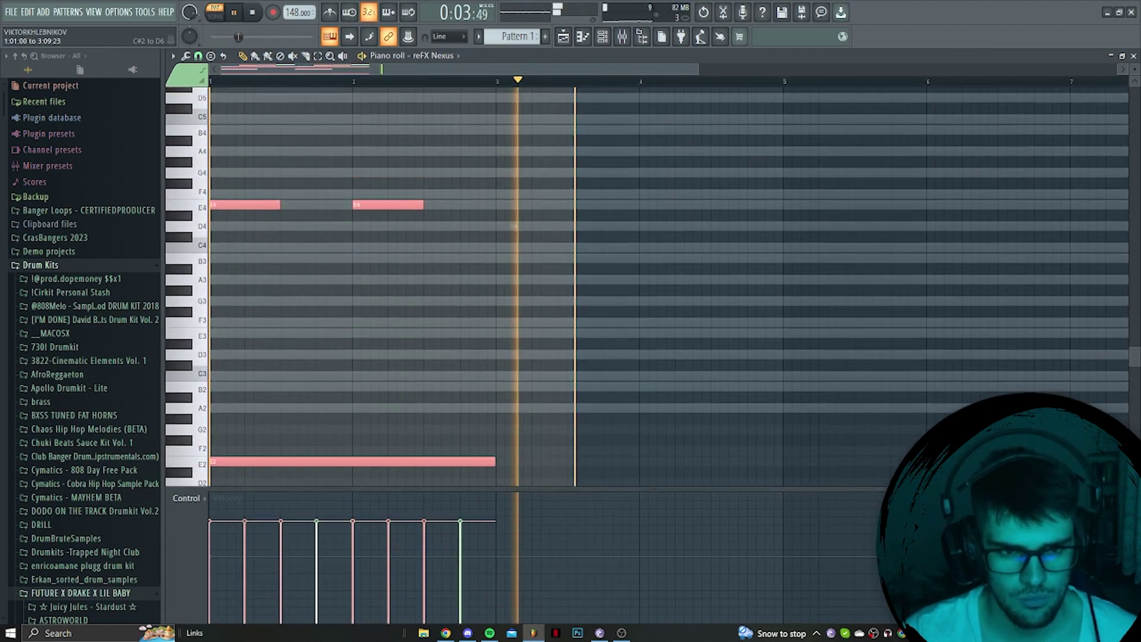
pyautogui.press('space')
pyautogui.hotkey('ctrl', 'b')
pyautogui.press('space')
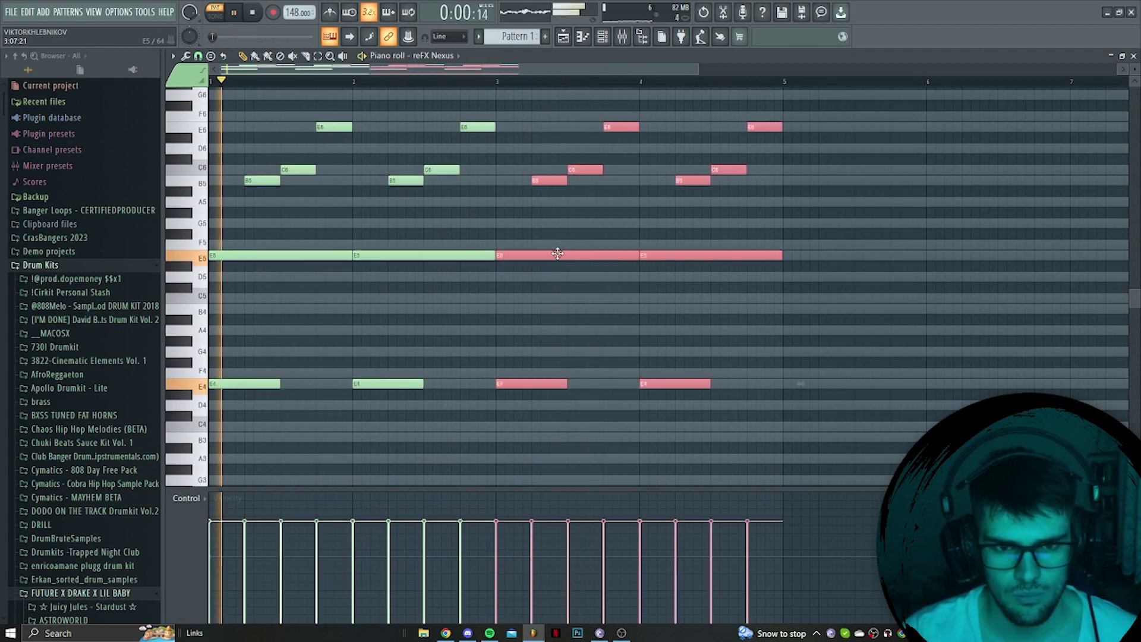
pyautogui.click(802, 285)
# Shorten the last E6 note in bar 4 to half its length.
pyautogui.scroll(1, 800, 284)
pyautogui.scroll(1, 800, 284)
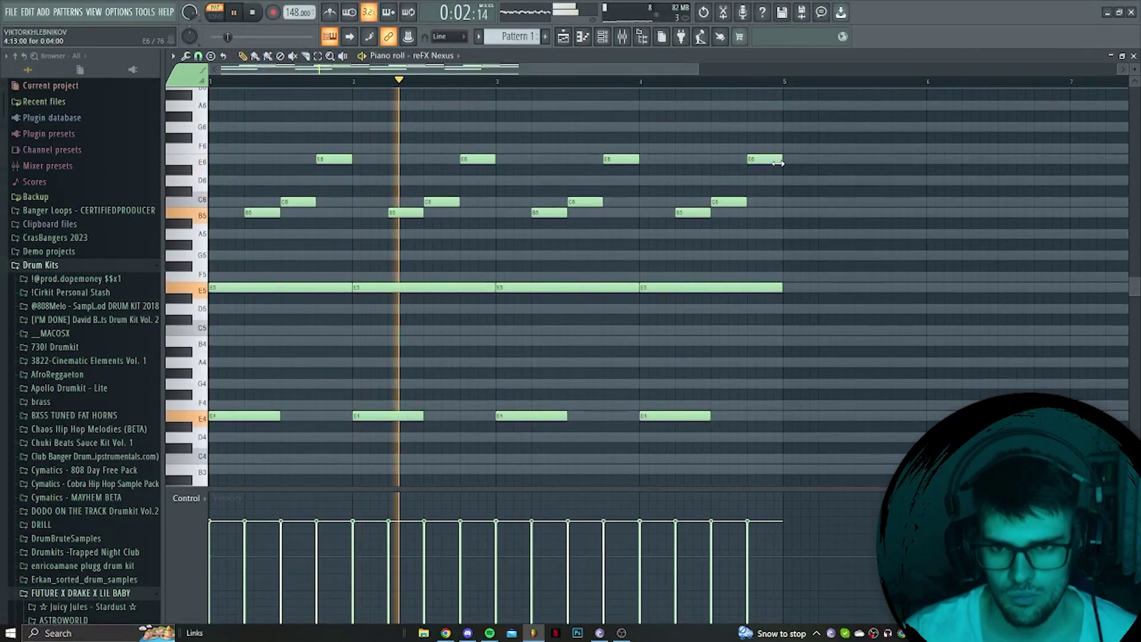
pyautogui.moveTo(781, 158); pyautogui.dragTo(765, 158)
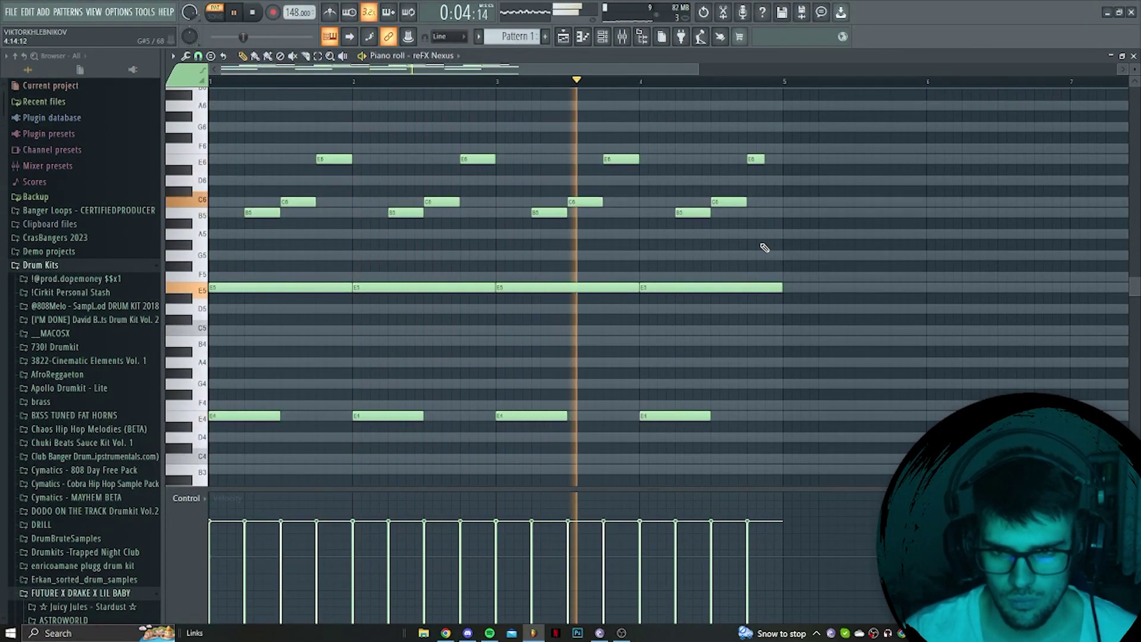
pyautogui.click(773, 277)
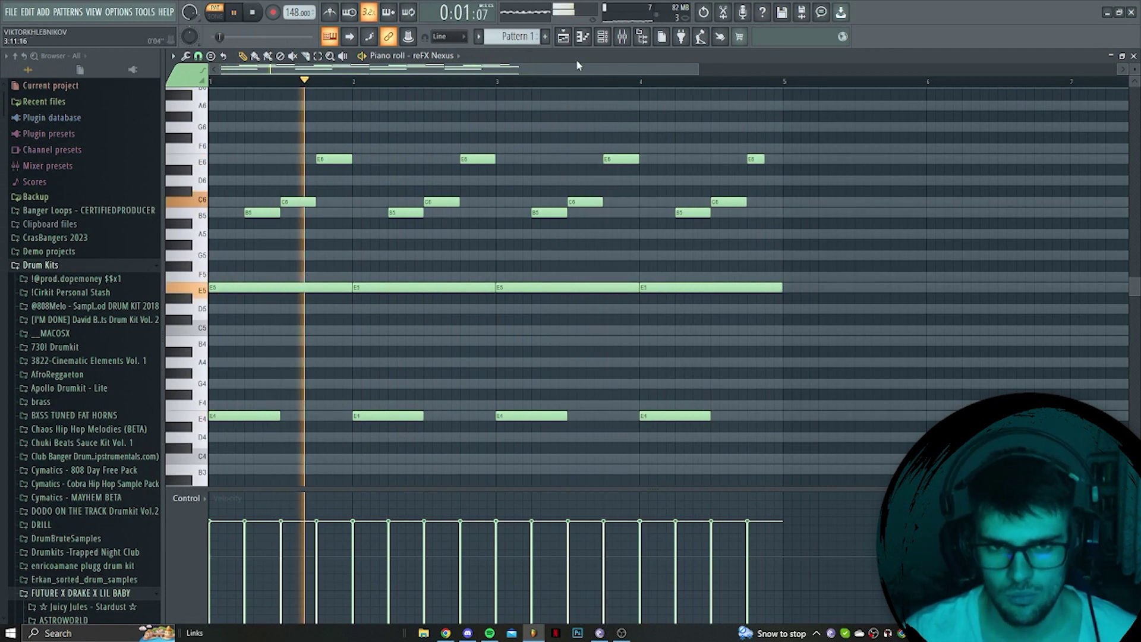
# Place Pattern 1 at the start of Track 1 in the playlist and return to the reFX Nexus piano roll in song mode.
pyautogui.press('F5')
pyautogui.moveTo(208, 107); pyautogui.dragTo(295, 99)
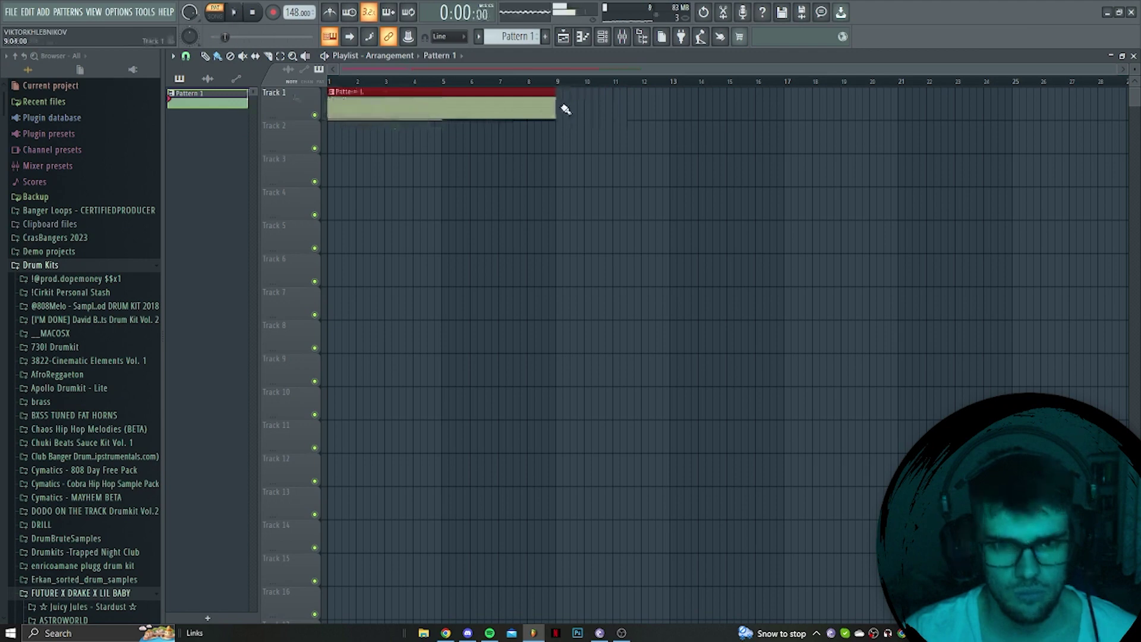
pyautogui.doubleClick(413, 119)
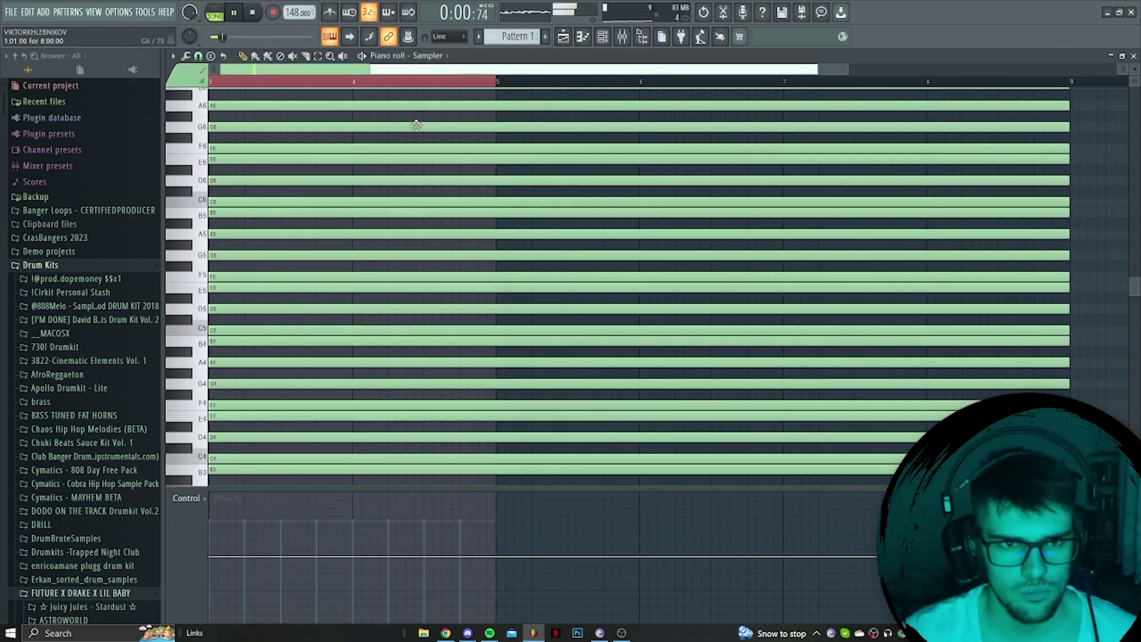
pyautogui.scroll(-2, 414, 224)
pyautogui.keyDown('ctrl'); pyautogui.scroll(2, 298, 237); pyautogui.keyUp('ctrl')
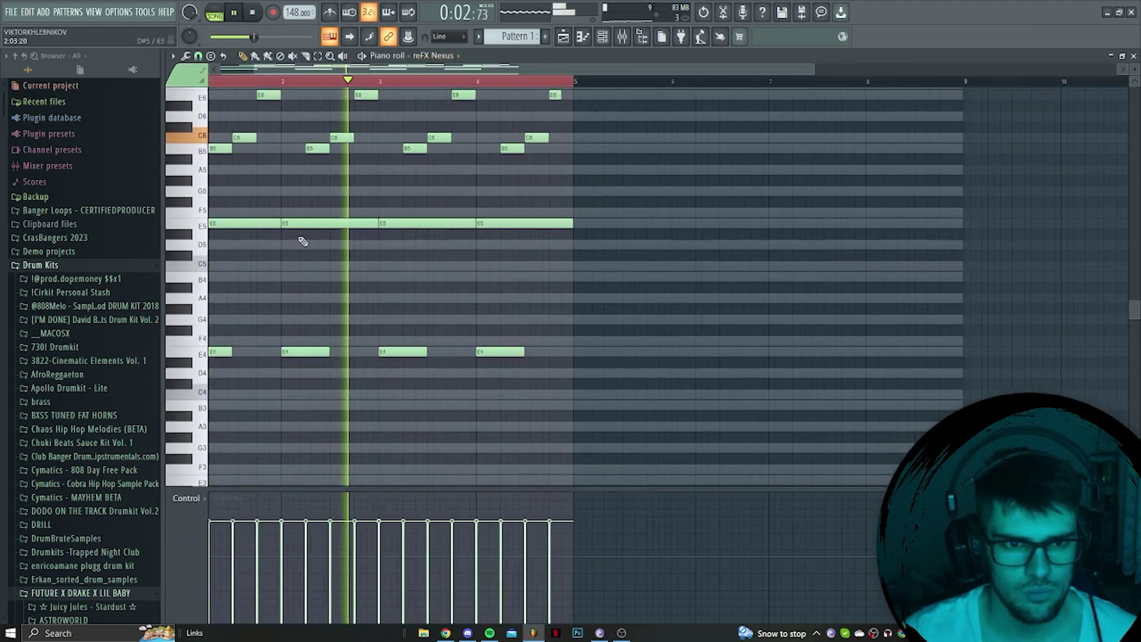
pyautogui.keyDown('ctrl'); pyautogui.scroll(1, 212, 113); pyautogui.keyUp('ctrl')
pyautogui.scroll(1, 212, 113)
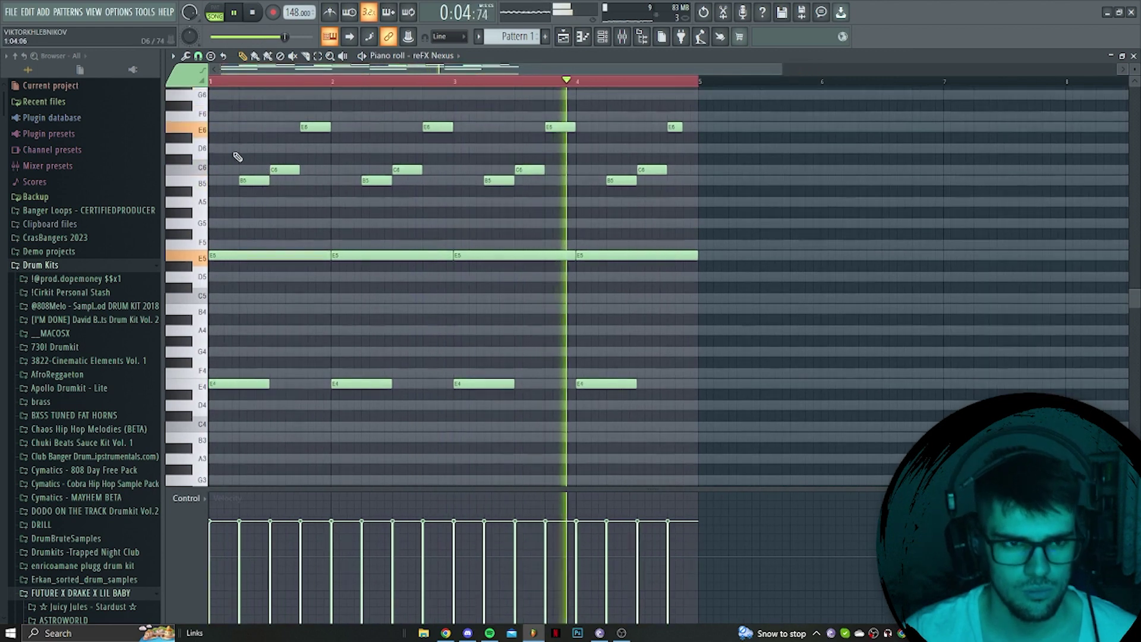
# Add a held note at B4 from beat 2 of bar 1 to the end of bar 2 and play it.
pyautogui.click(246, 117)
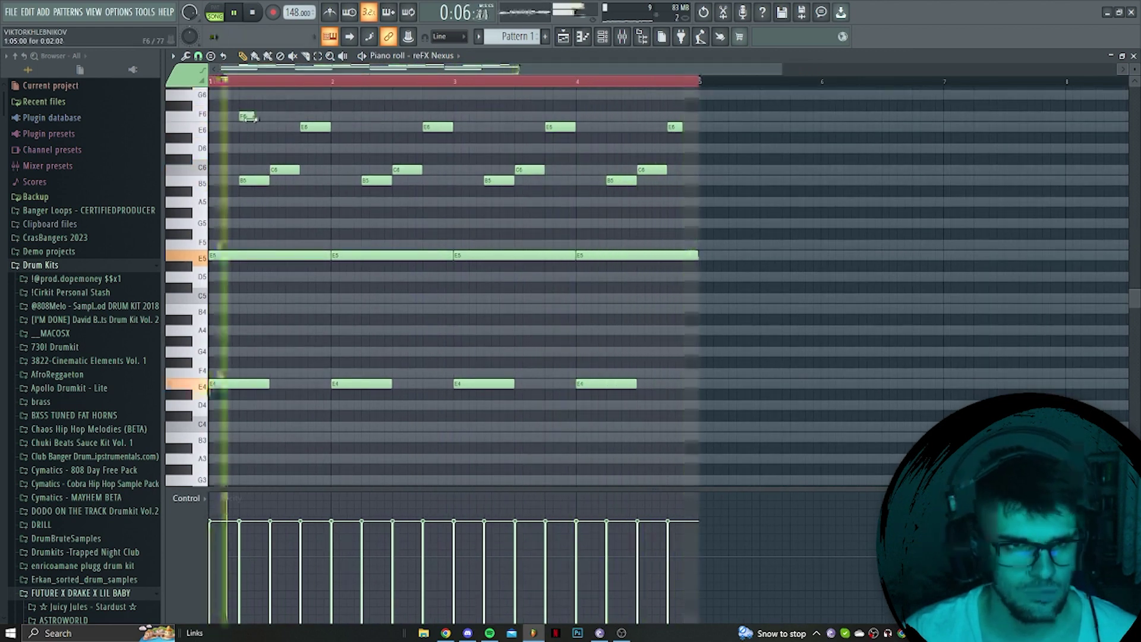
pyautogui.moveTo(254, 116); pyautogui.dragTo(448, 325)
pyautogui.press('space')
pyautogui.press('space')
pyautogui.press('space')
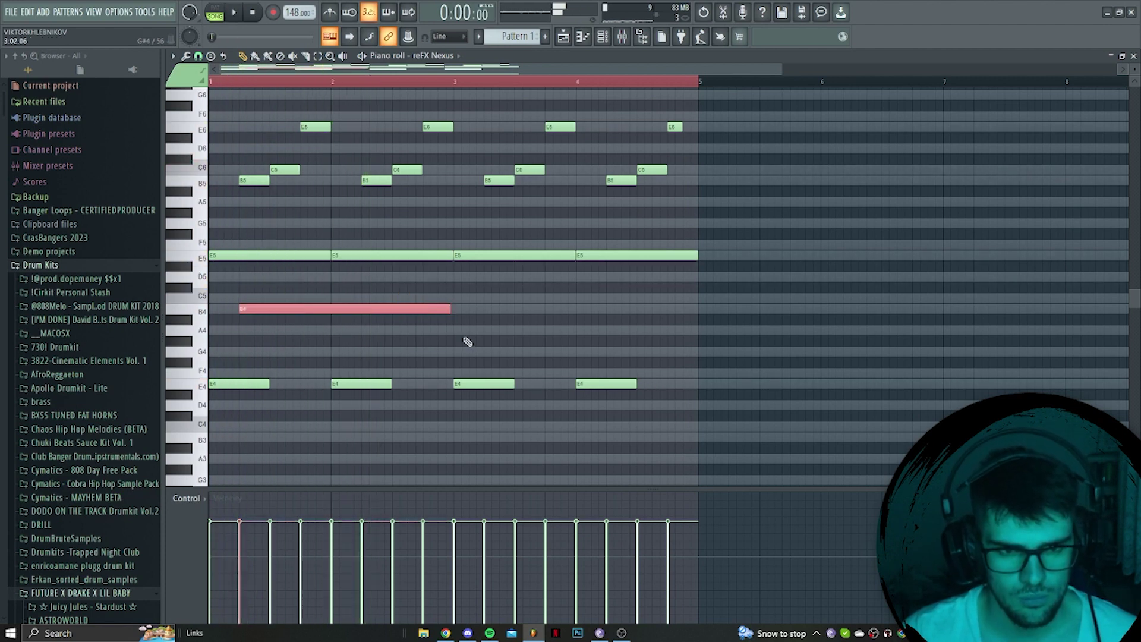
# Try the held note at B2, then move it to B3 and play the loop.
pyautogui.press('space')
pyautogui.scroll(-3, 461, 333)
pyautogui.press('space')
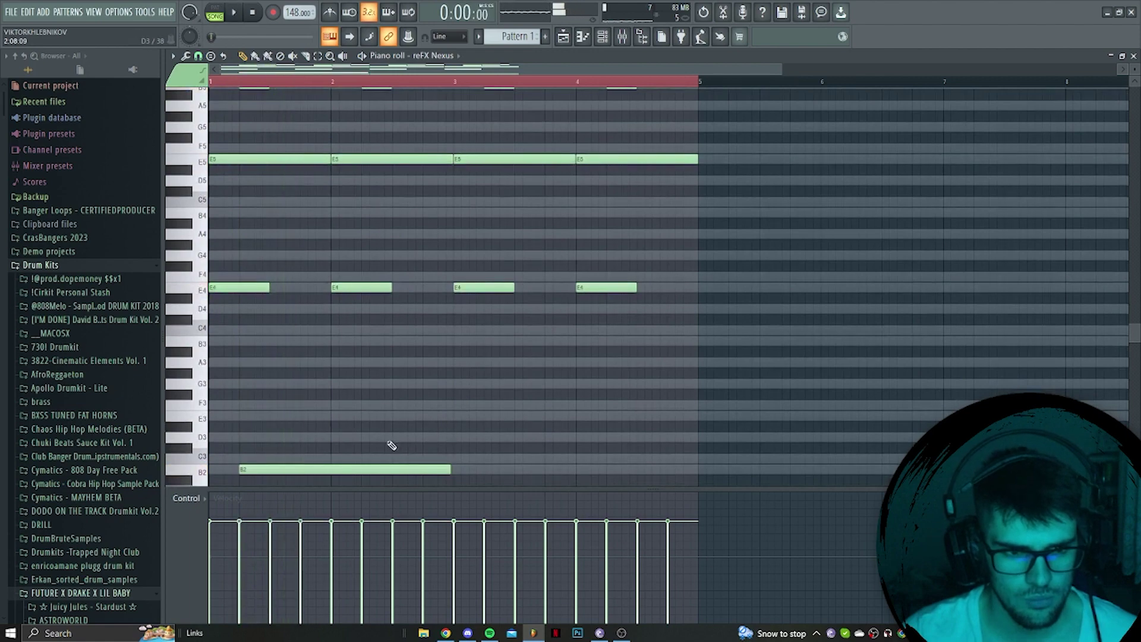
pyautogui.hotkey('ctrl', 'Up')
pyautogui.press('space')
pyautogui.scroll(2, 410, 416)
pyautogui.hotkey('ctrl', 'd')
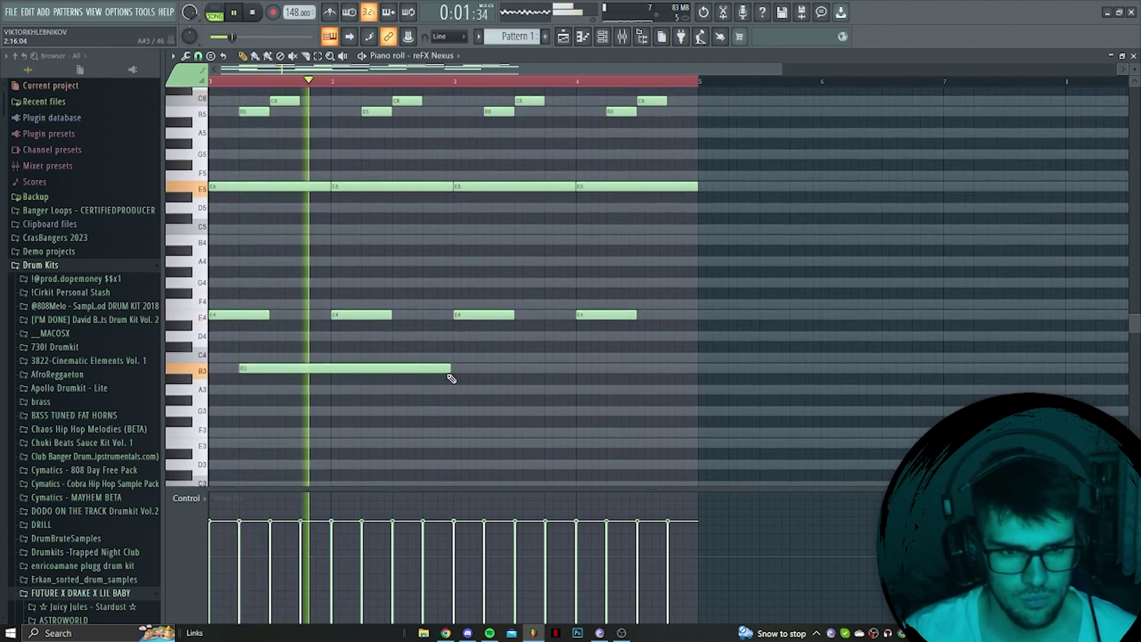
pyautogui.scroll(5, 446, 357)
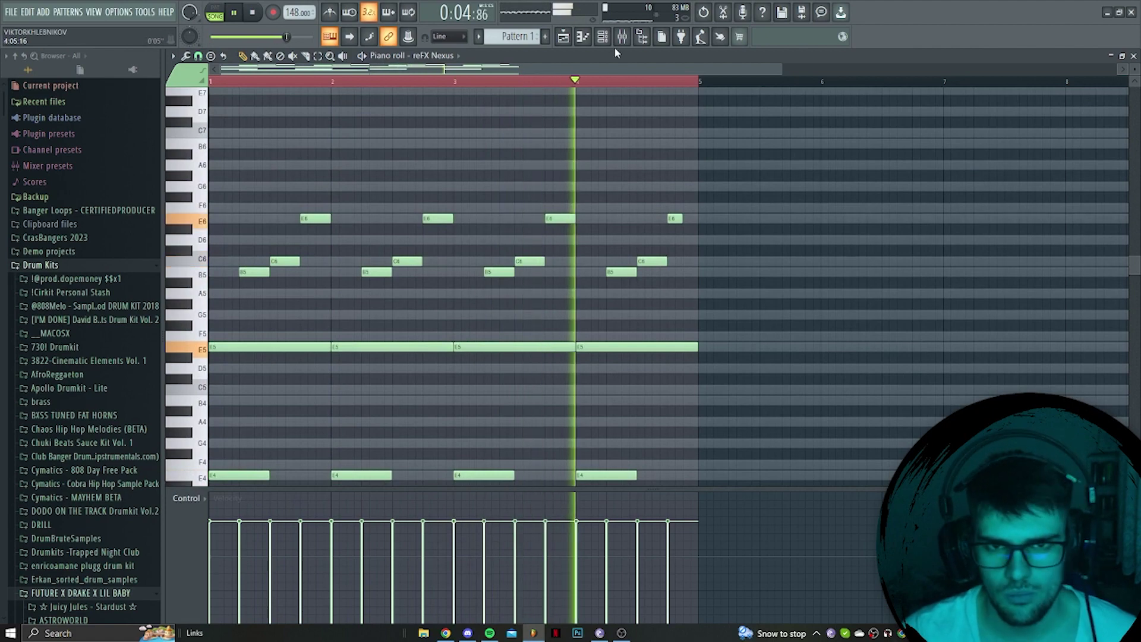
# Load Fruity parametric EQ 2 into the first effect slot of mixer Insert 5 and lower that insert's volume slightly.
pyautogui.click(620, 38)
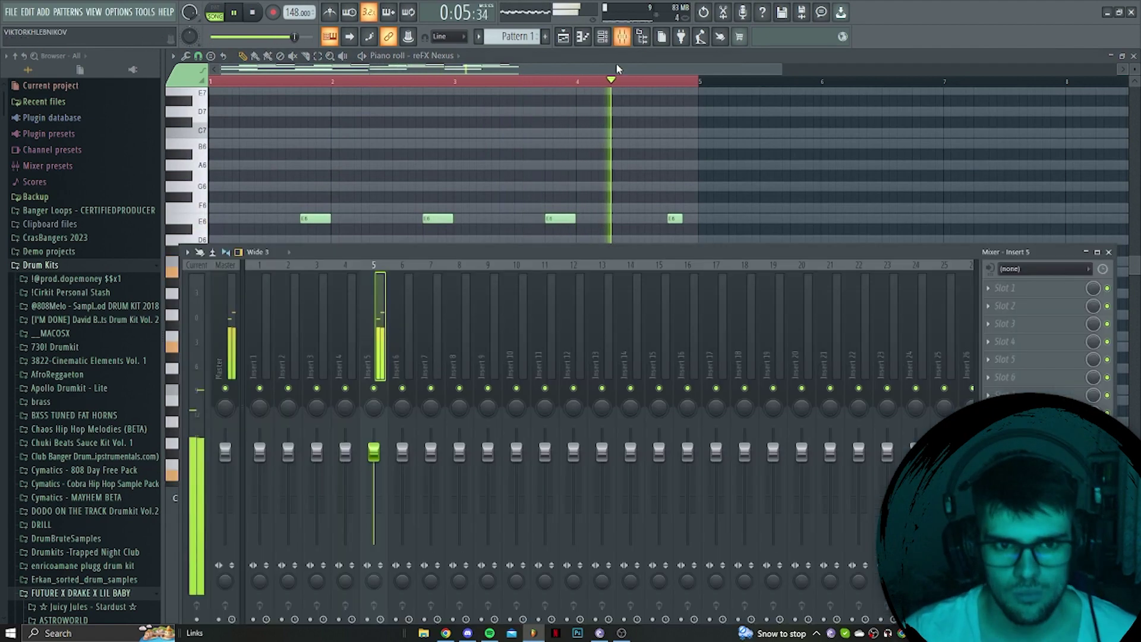
pyautogui.click(1058, 324)
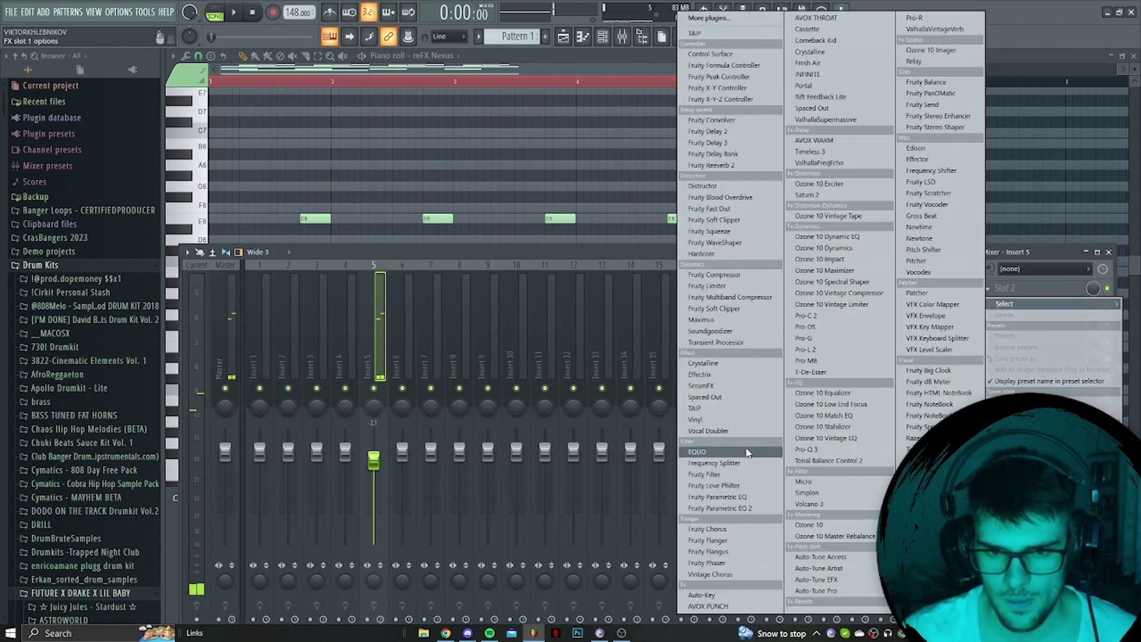
pyautogui.click(722, 509)
# Cut the low end with EQ band 1 to about -14 dB at 42 Hz and dip band 5 slightly during playback.
pyautogui.press('space')
pyautogui.moveTo(288, 274); pyautogui.dragTo(273, 336)
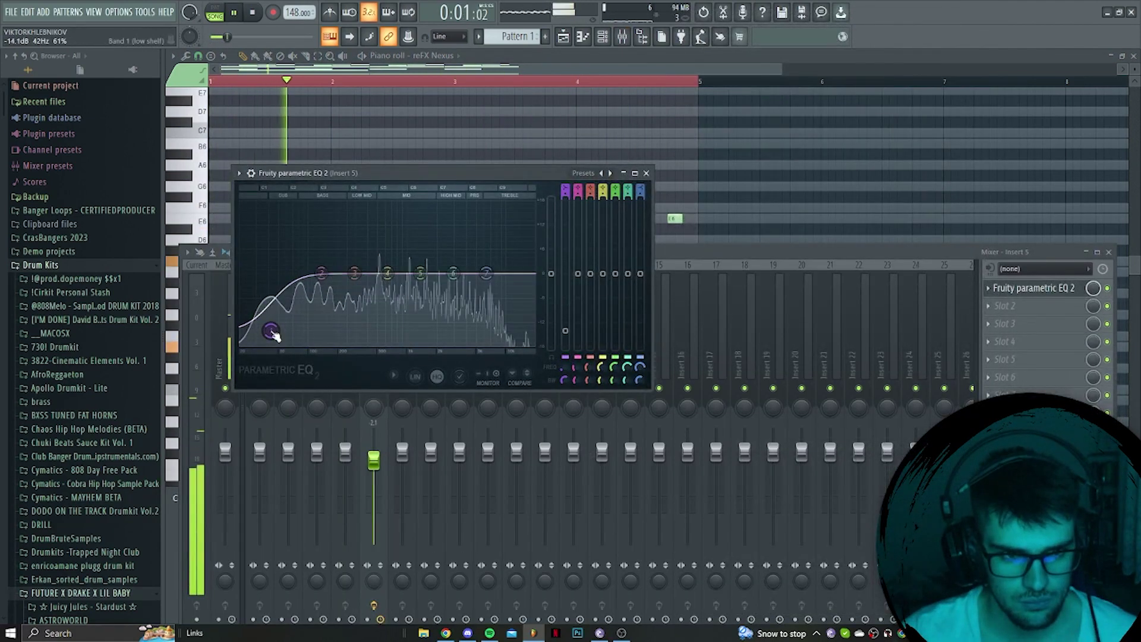
pyautogui.moveTo(420, 273); pyautogui.dragTo(415, 277)
pyautogui.click(456, 166)
pyautogui.press('space')
pyautogui.scroll(-3, 416, 237)
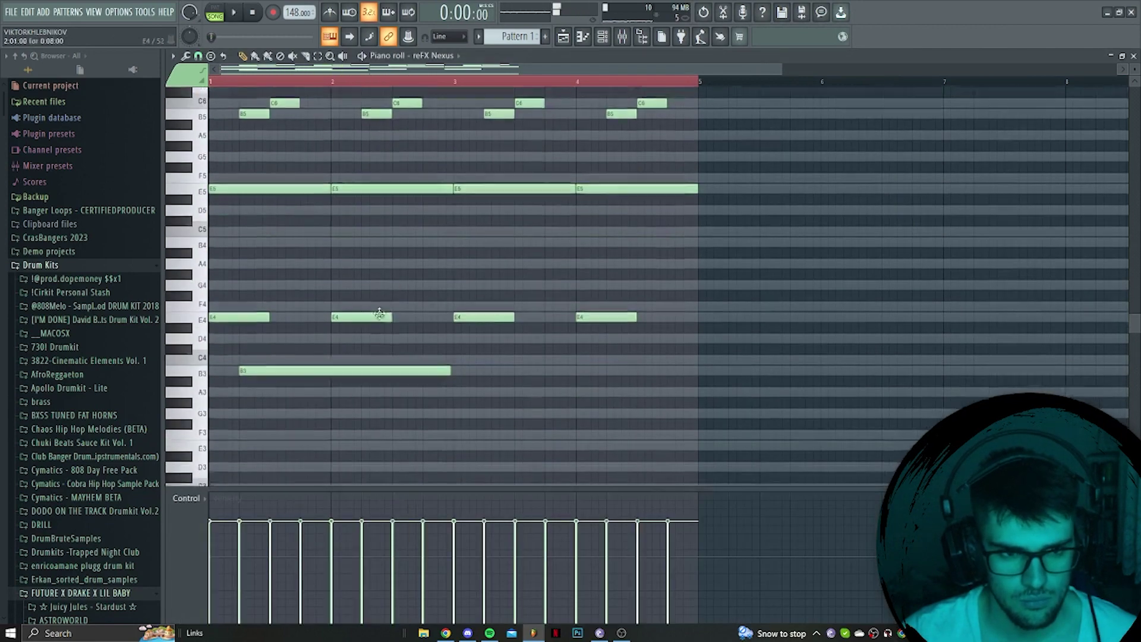
pyautogui.scroll(4, 379, 314)
# Load Gross Beat into the second effect slot of Insert 5, set its time preset to Basic 11 and play the loop.
pyautogui.click(623, 36)
pyautogui.click(991, 311)
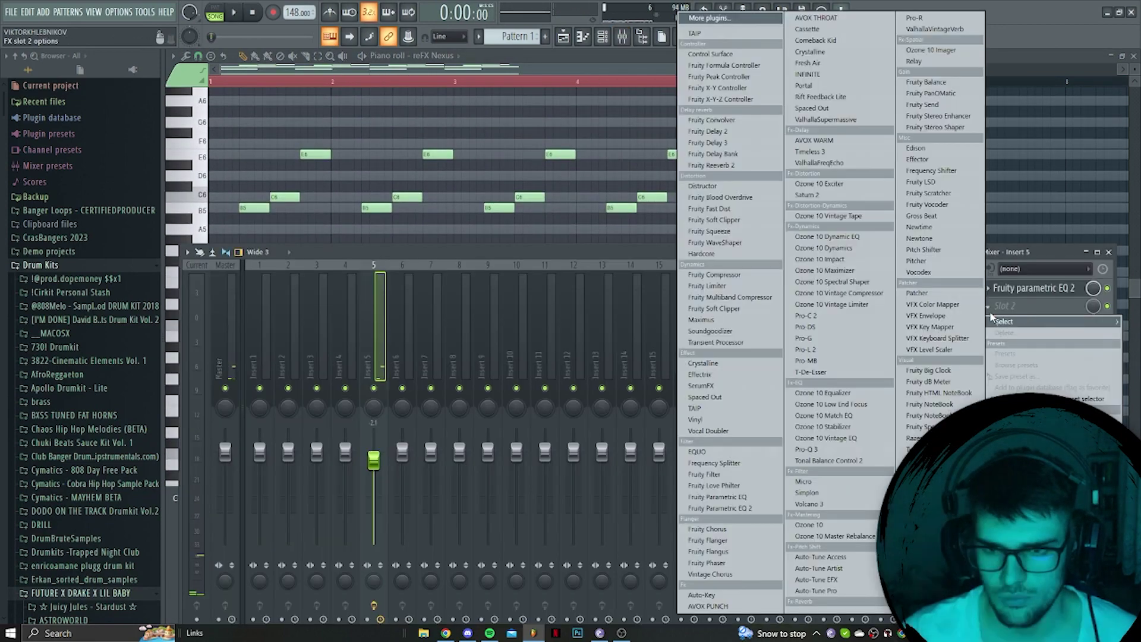
pyautogui.click(925, 216)
pyautogui.press('space')
pyautogui.click(347, 293)
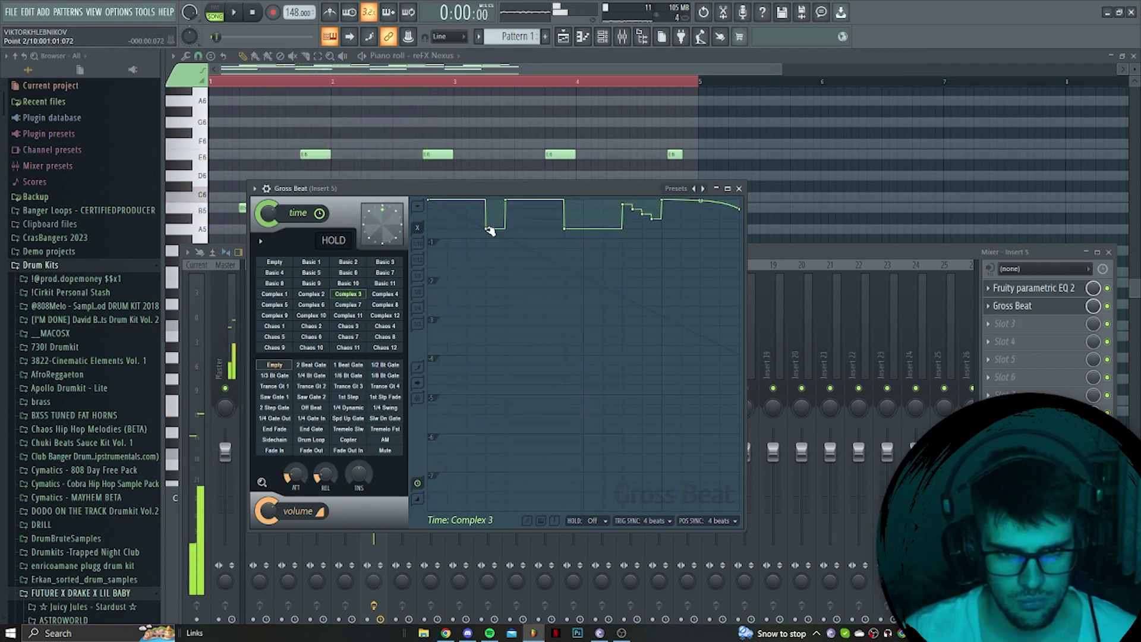
pyautogui.click(388, 283)
pyautogui.press('space')
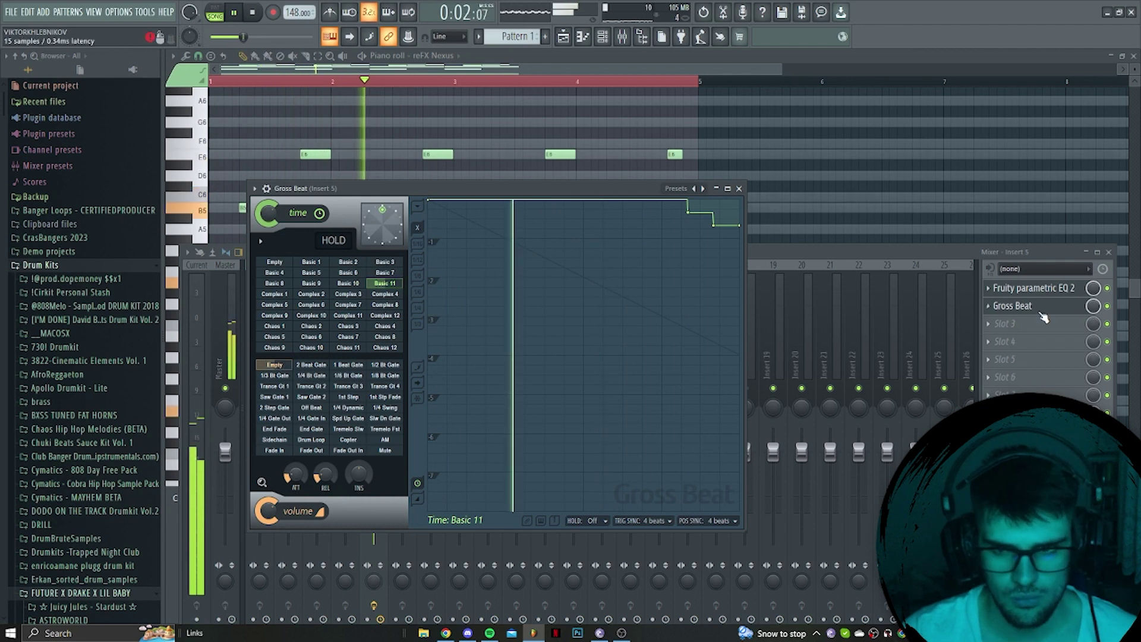
# Create an automation clip for Gross Beat's mix level and view it in the playlist.
pyautogui.click(1093, 307)
pyautogui.press('space')
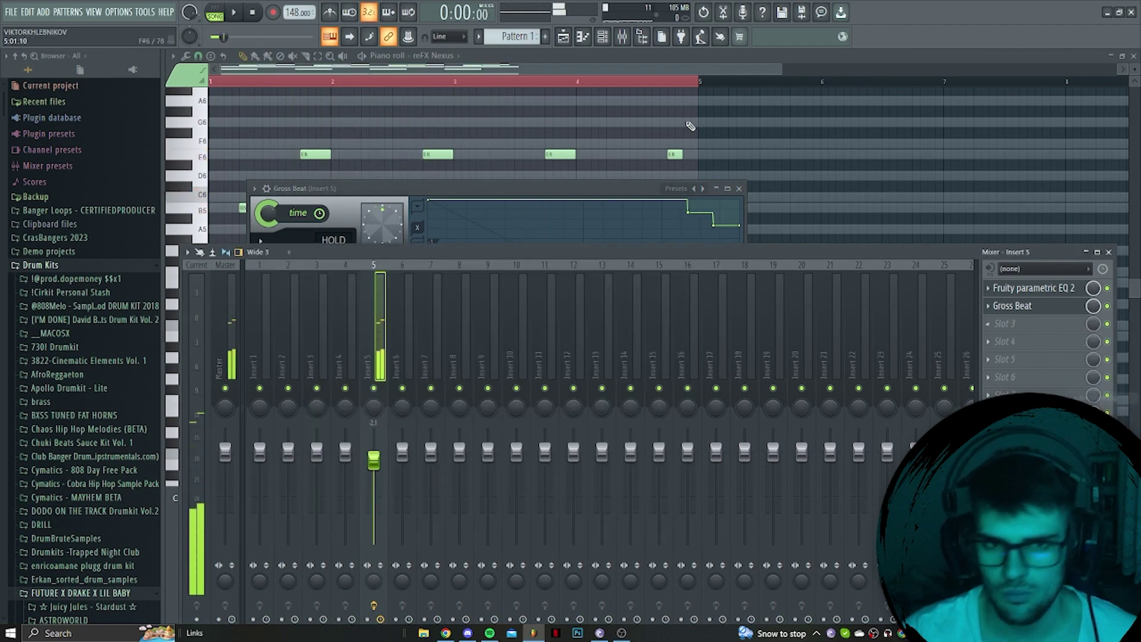
pyautogui.click(561, 37)
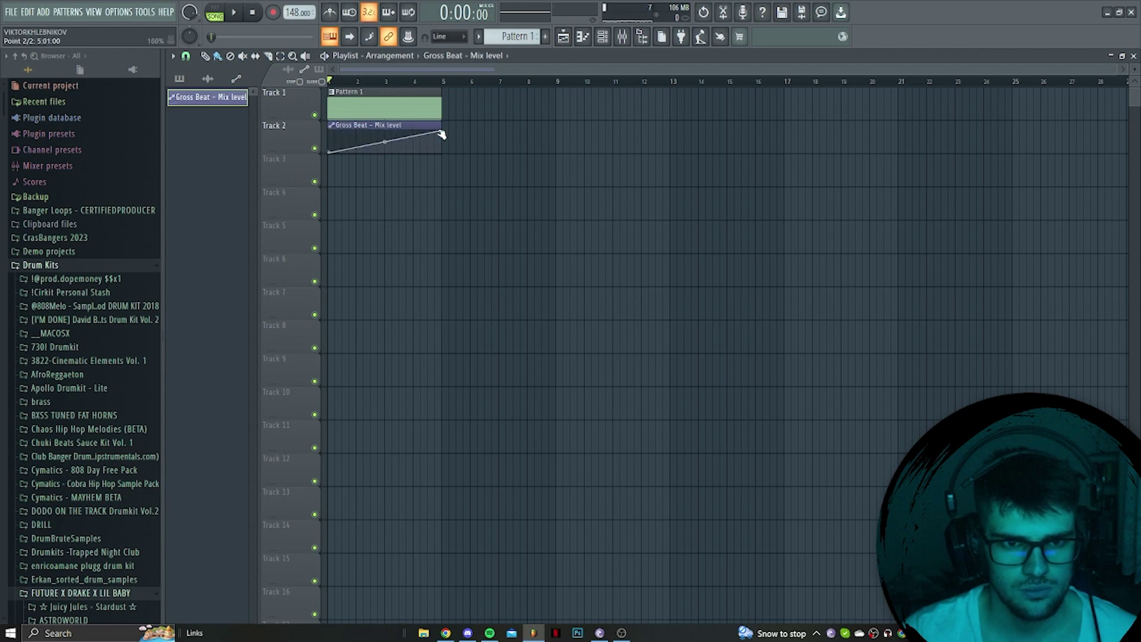
# Shape the mix level automation to stay at zero until mid bar 4, then jump to maximum until bar 5.
pyautogui.scroll(2, 462, 125)
pyautogui.press('space')
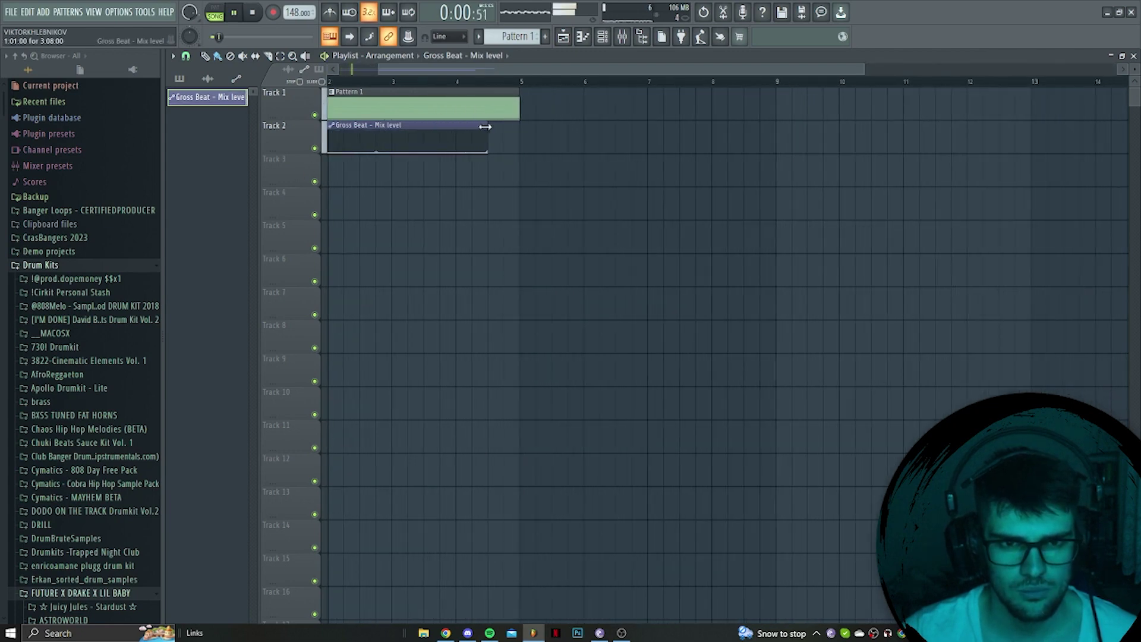
pyautogui.rightClick(534, 148)
pyautogui.moveTo(529, 141)
pyautogui.mouseDown()
pyautogui.moveTo(523, 130)
pyautogui.moveTo(520, 152)
pyautogui.moveTo(521, 127)
pyautogui.mouseUp()
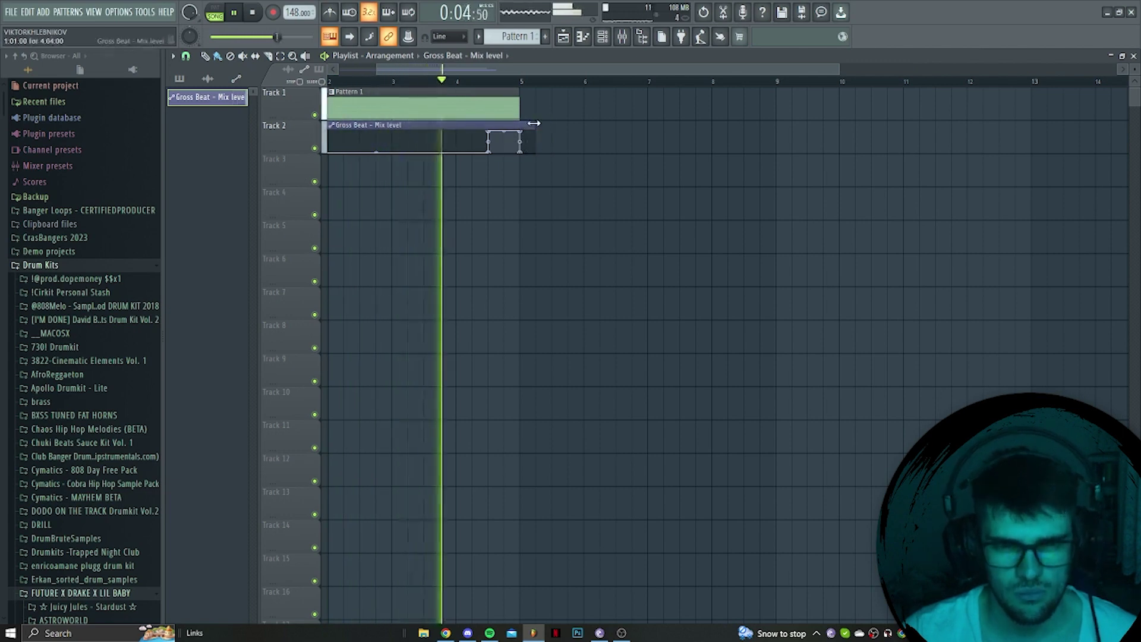
pyautogui.scroll(-2, 561, 157)
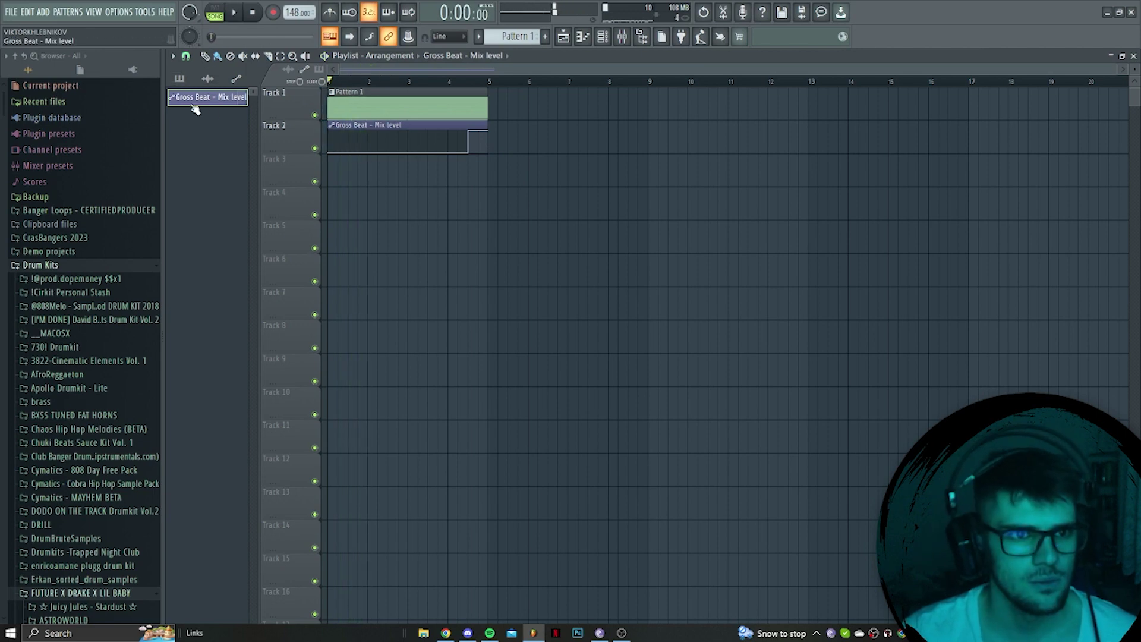
# Export the song as an MP3 file named Beat 1 to the Desktop.
pyautogui.click(21, 12)
pyautogui.moveTo(71, 119)
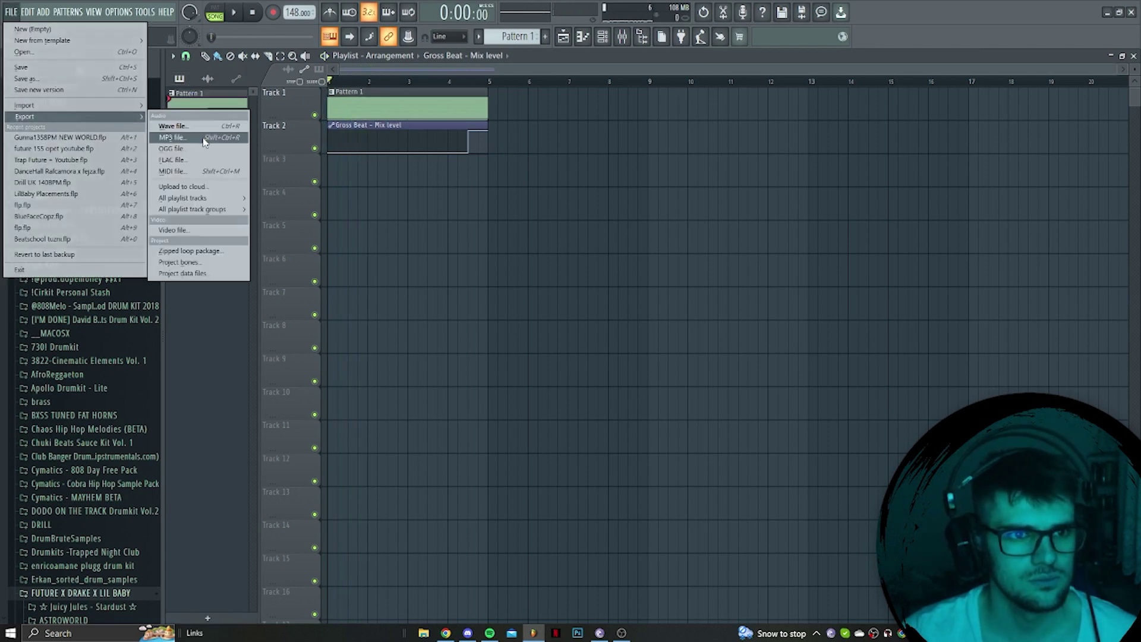
pyautogui.click(178, 132)
pyautogui.click(363, 228)
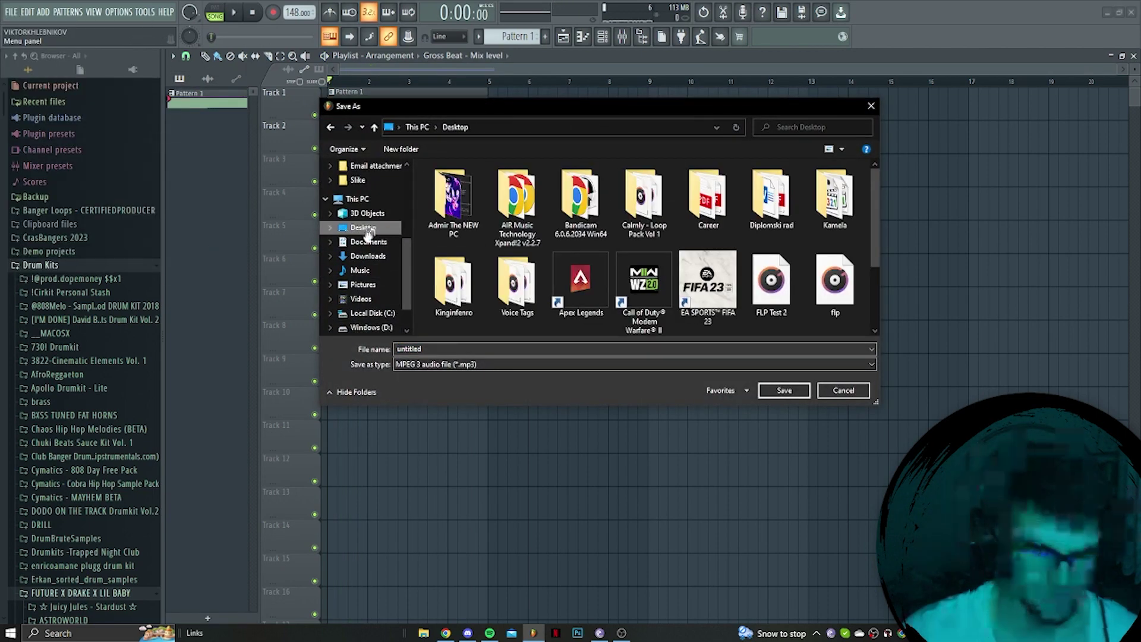
pyautogui.write('Beat 1')
pyautogui.press('Return')
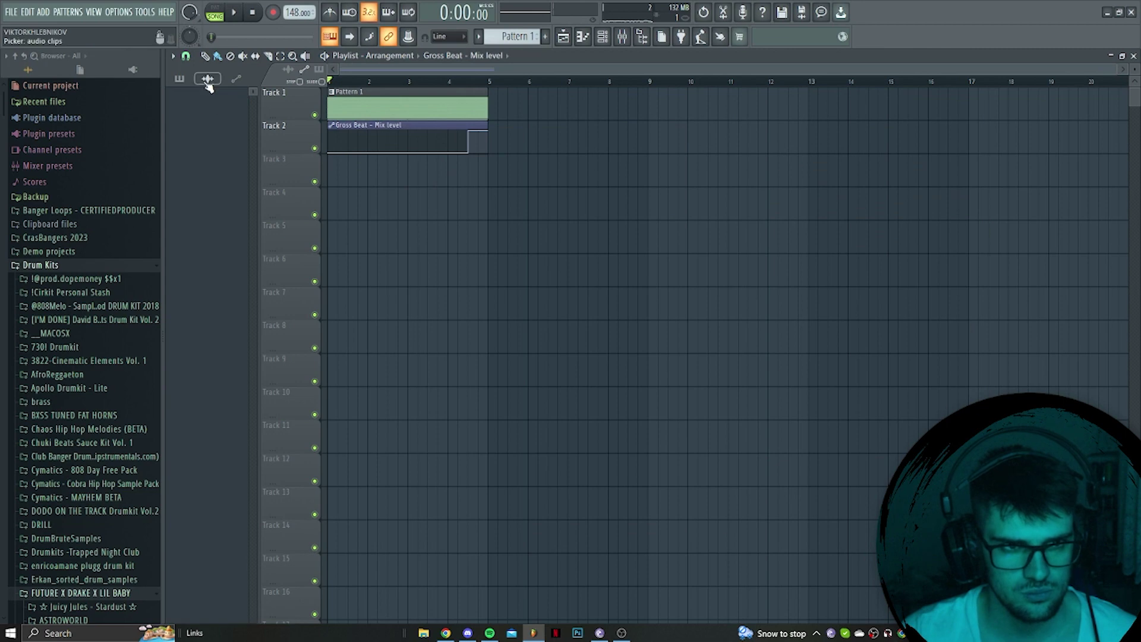
# Bring the exported Beat 1 audio file from the desktop onto Track 3 at bar 1 and solo that track.
pyautogui.click(1139, 633)
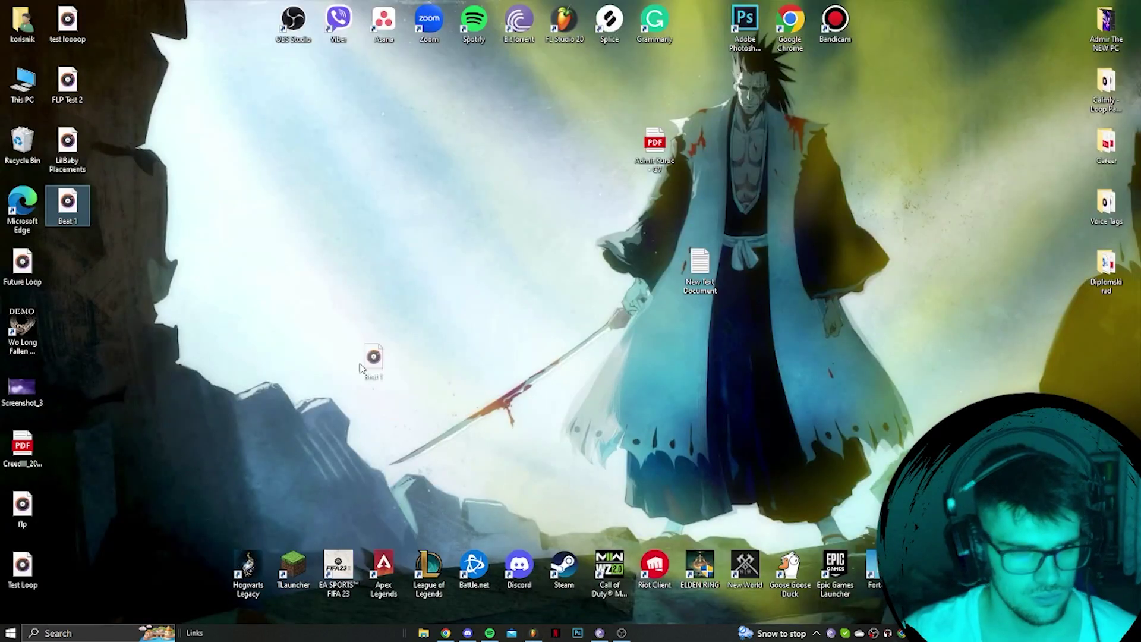
pyautogui.moveTo(532, 636); pyautogui.dragTo(354, 158)
pyautogui.rightClick(314, 182)
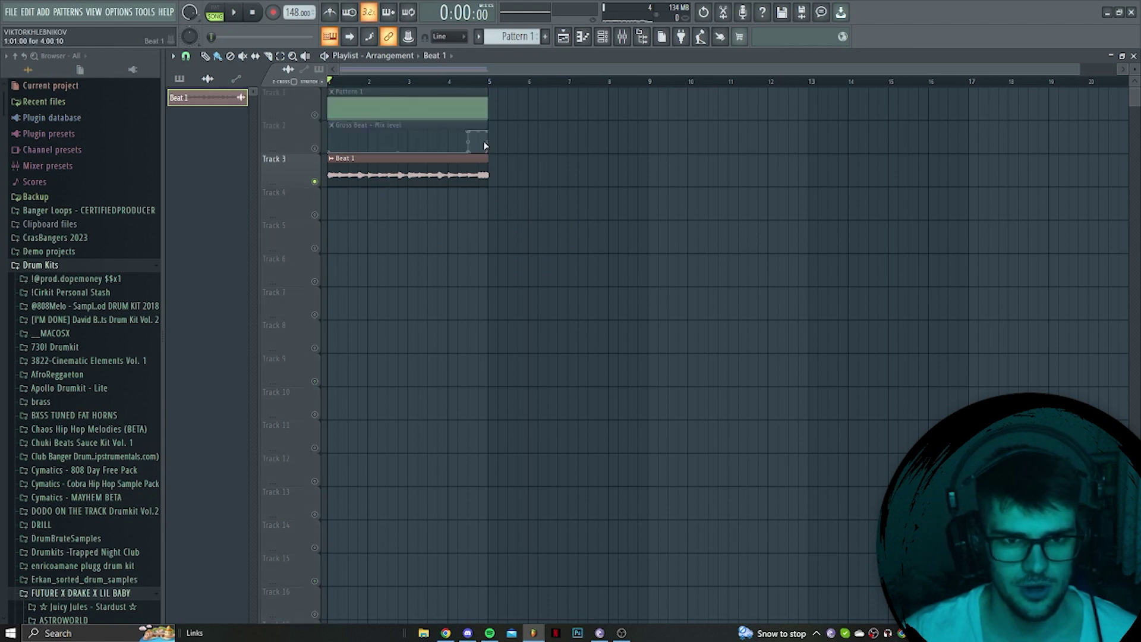
# Create a Drums pattern, place it across bars 1 to 4 on Track 4 and clear the clips on Tracks 1 and 2.
pyautogui.click(545, 38)
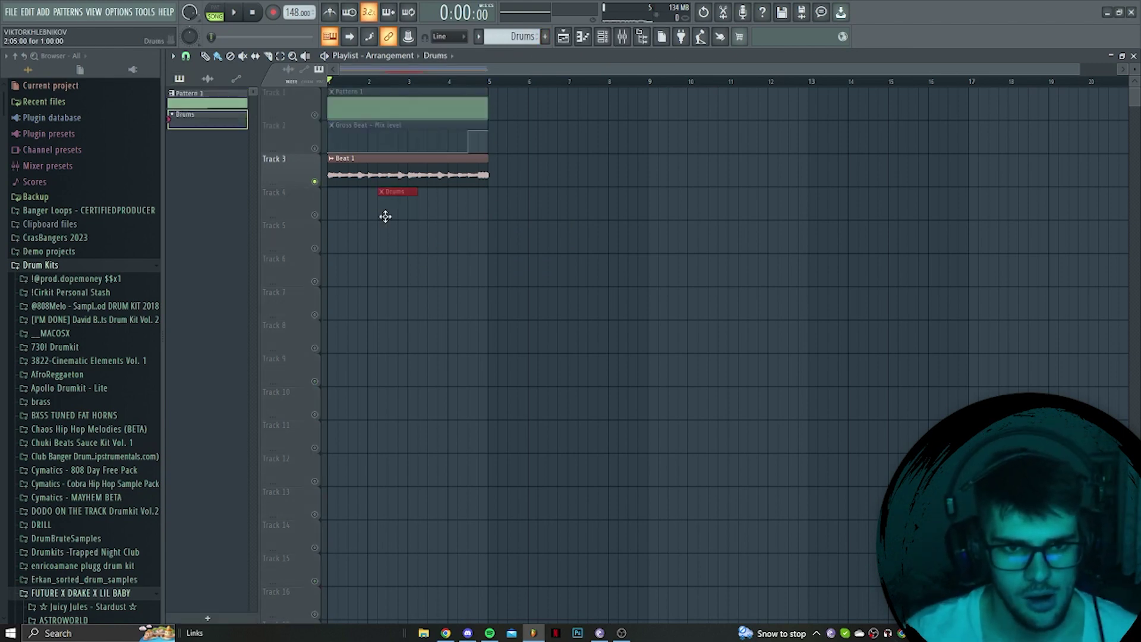
pyautogui.press('space')
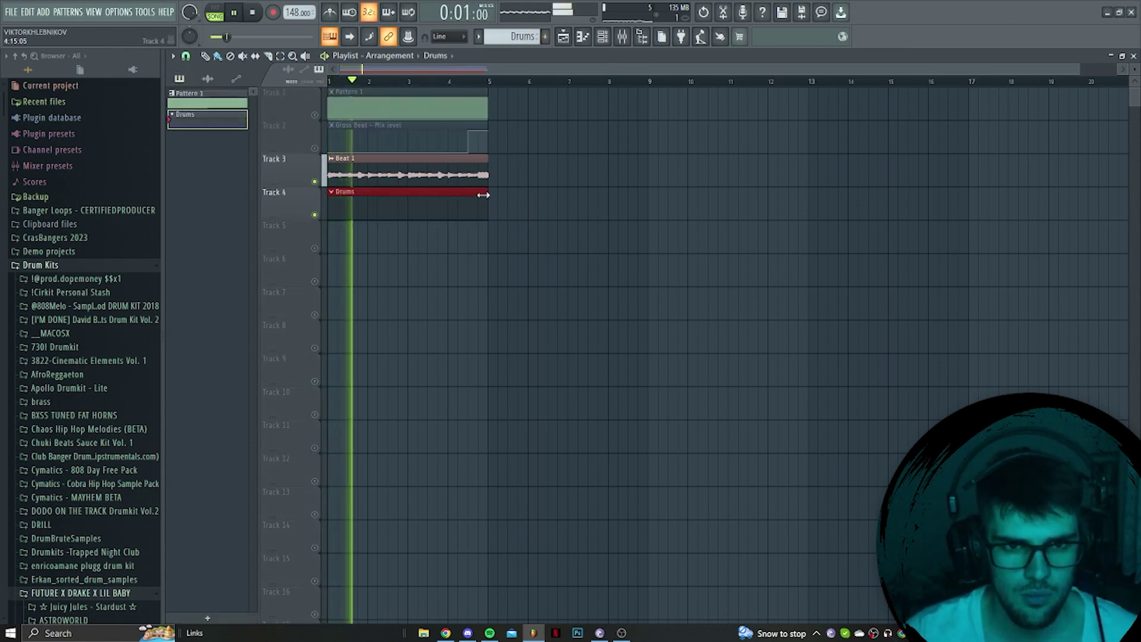
pyautogui.click(623, 38)
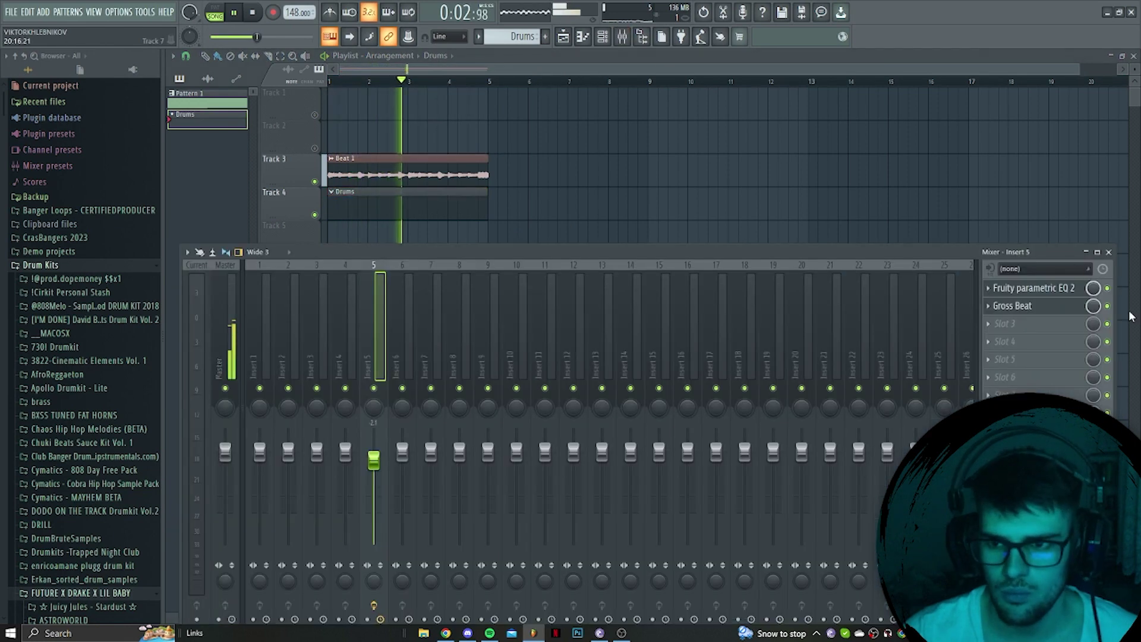
pyautogui.press('F9')
# Duplicate the Beat 1 and Drums clips into bars 5 to 8 and move all clips up to Tracks 1 and 2.
pyautogui.hotkey('ctrl', 'b')
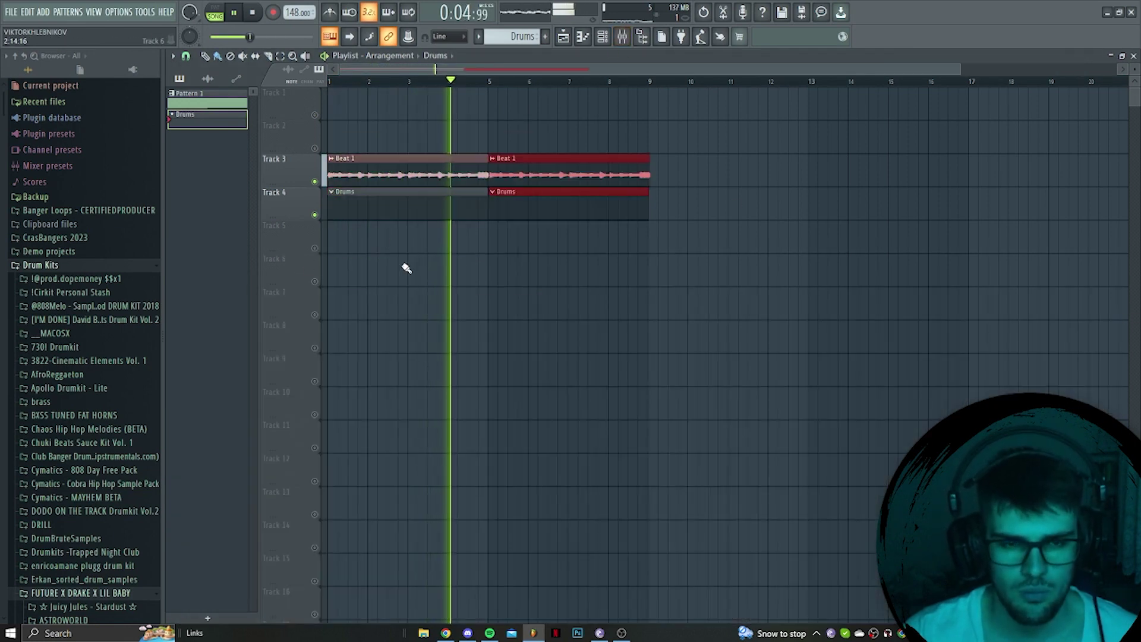
pyautogui.hotkey('ctrl', 'a')
pyautogui.moveTo(366, 178); pyautogui.dragTo(366, 144)
pyautogui.press('space')
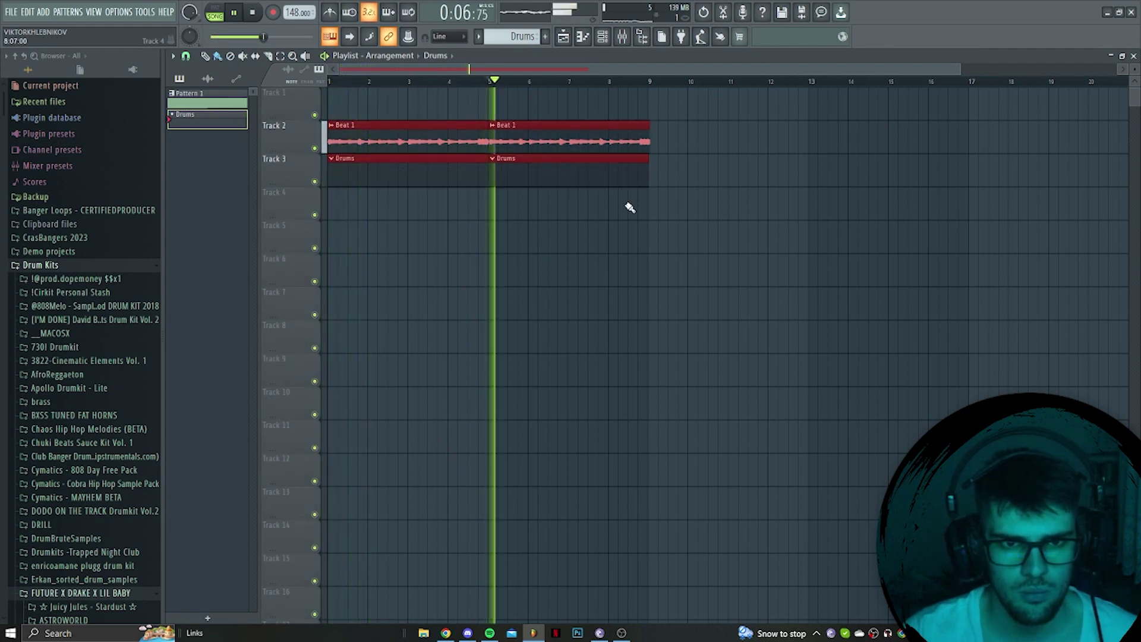
pyautogui.moveTo(423, 123); pyautogui.dragTo(419, 117)
# Lower the time-stretching pitch of the Beat 1 audio clip slightly and play the arrangement.
pyautogui.doubleClick(416, 112)
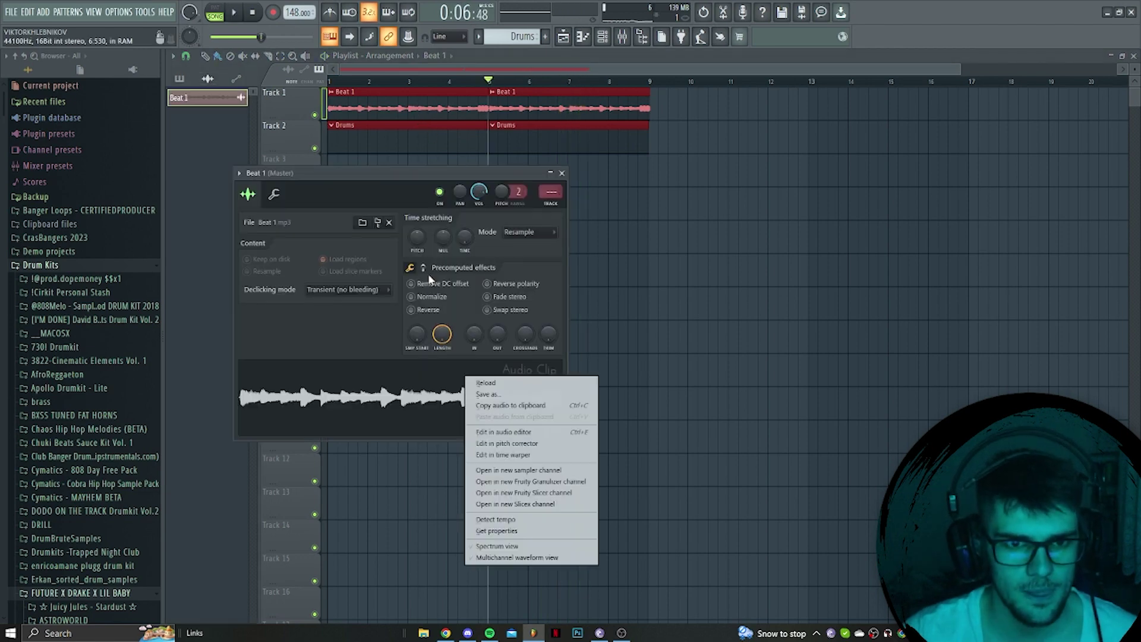
pyautogui.click(414, 240)
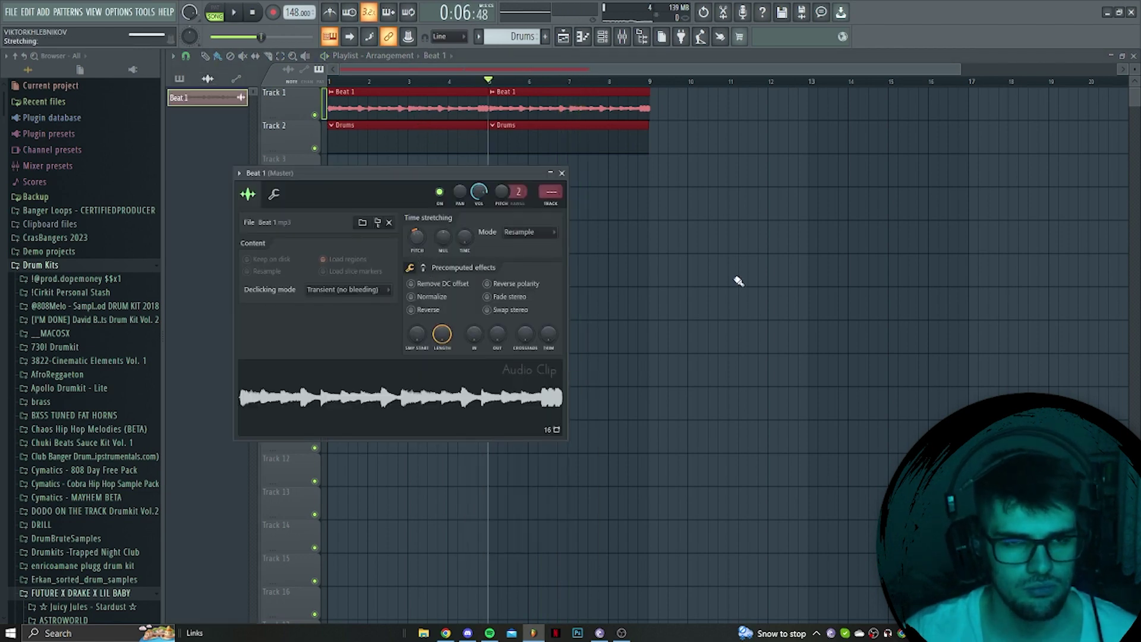
pyautogui.press('space')
pyautogui.click(608, 38)
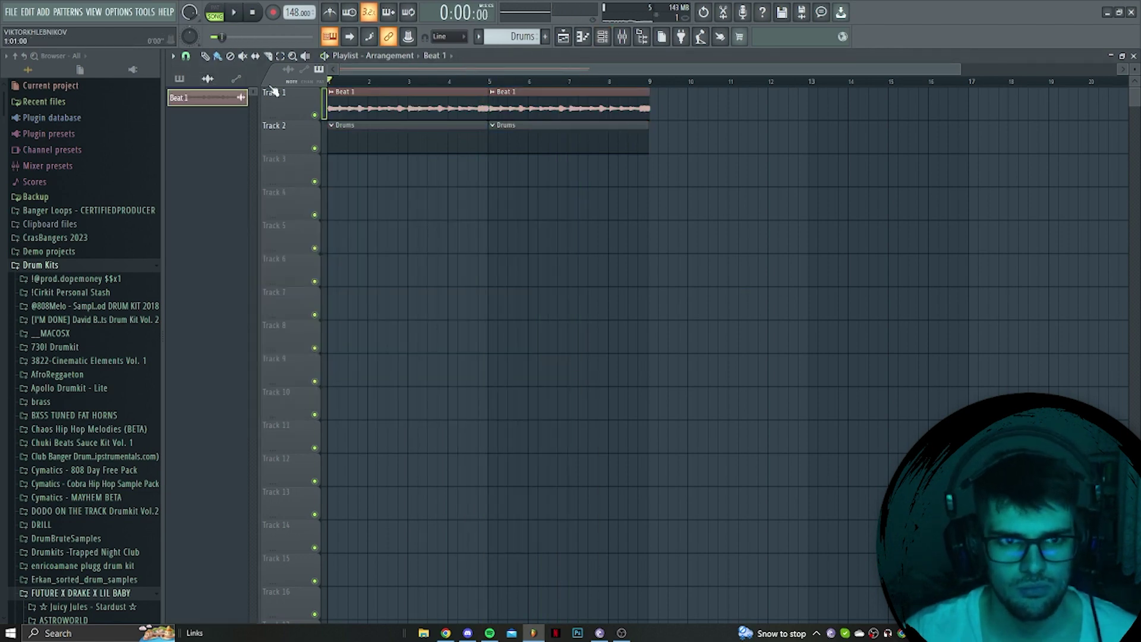
pyautogui.press('space')
# Show all channels in the channel rack.
pyautogui.click(602, 37)
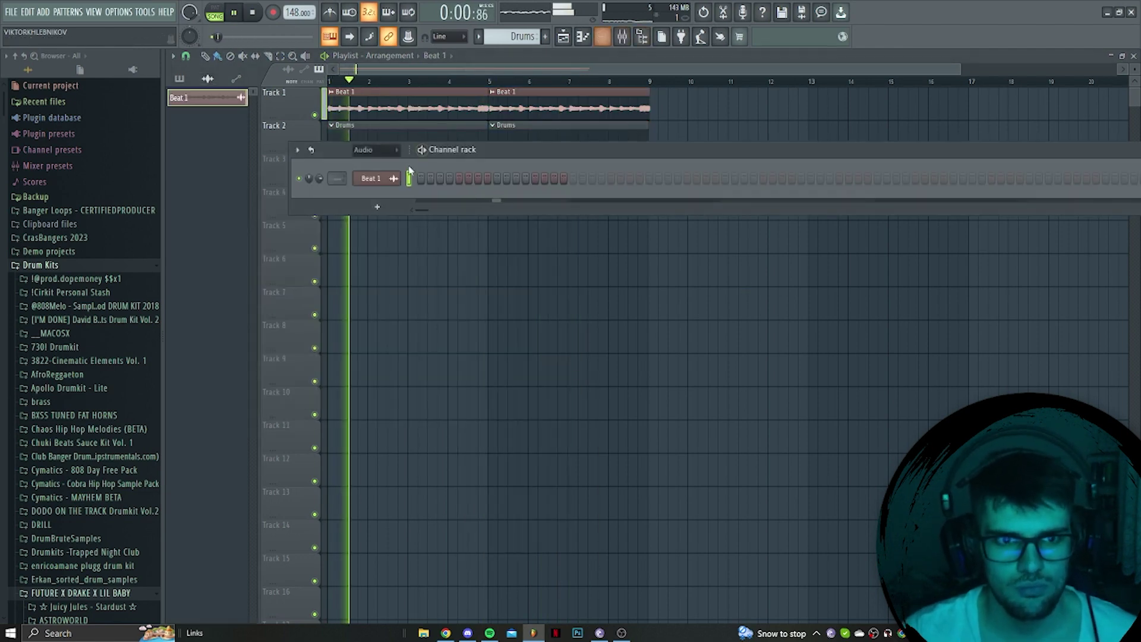
pyautogui.click(376, 150)
pyautogui.click(374, 165)
# Collapse the FUTURE X DRAKE X LIL BABY kit and audition hi-hats in The Lunch77 Southside Drumkit's Closed Hats folder.
pyautogui.scroll(-7, 102, 476)
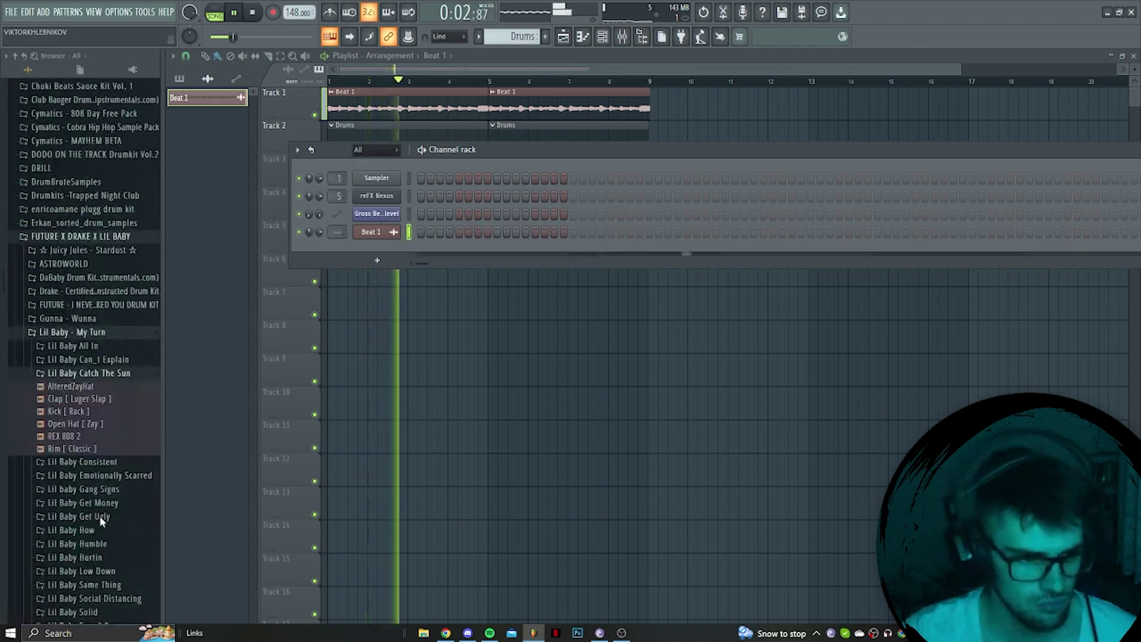
pyautogui.click(84, 316)
pyautogui.click(74, 218)
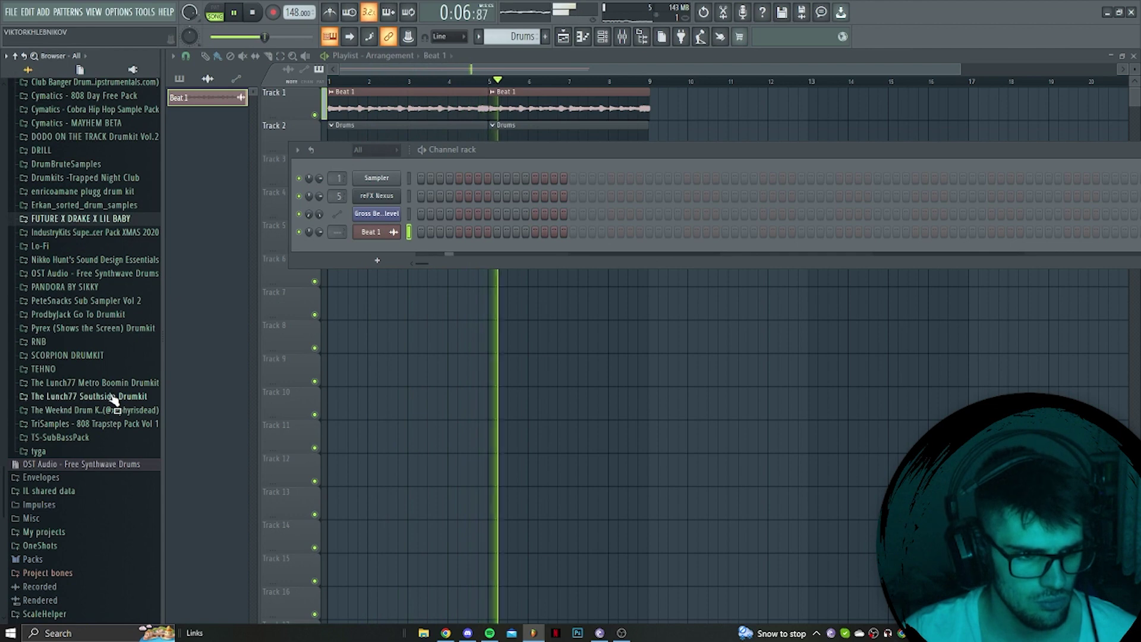
pyautogui.click(110, 396)
pyautogui.click(83, 363)
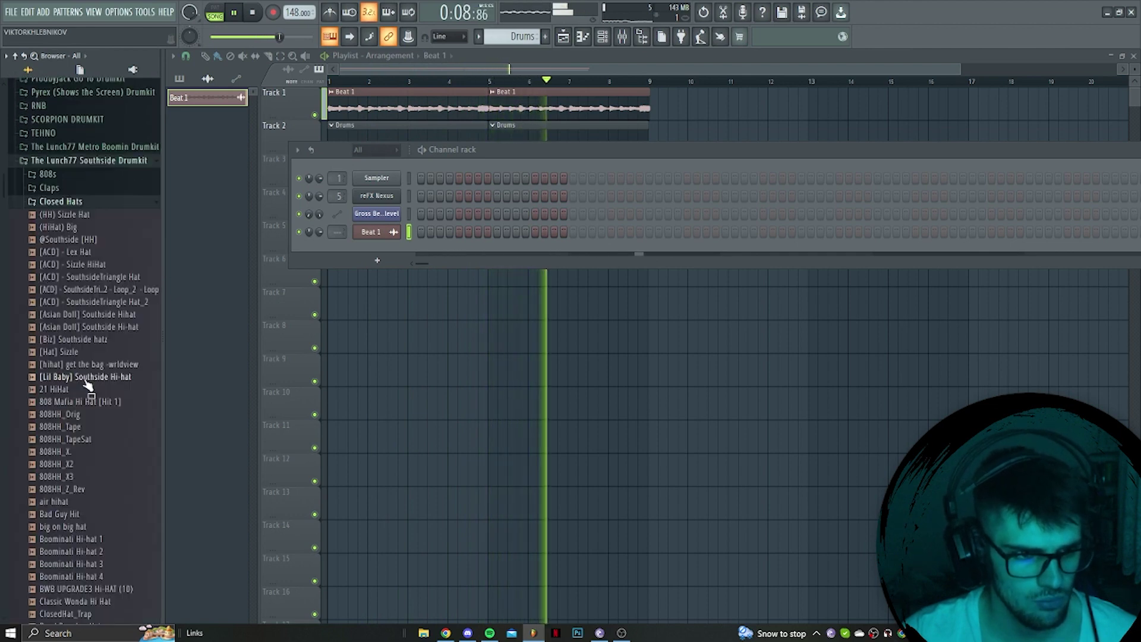
pyautogui.click(62, 455)
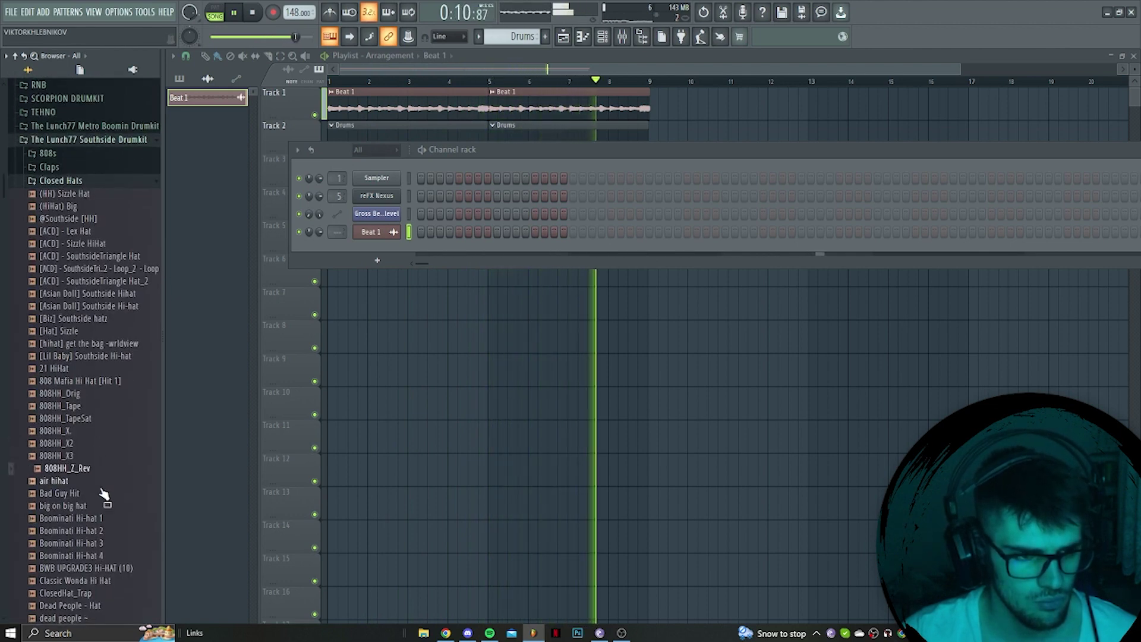
# Add the 808HH_Z_Rev and Boominati Hi-hat 4 samples to the channel rack as new channels.
pyautogui.moveTo(62, 468); pyautogui.dragTo(381, 272)
pyautogui.moveTo(117, 531); pyautogui.dragTo(399, 265)
pyautogui.click(97, 556)
pyautogui.moveTo(104, 567); pyautogui.dragTo(394, 235)
# Extend the Drums pattern and fill the Boominati Hi-hat 4 channel with a hit on every second step.
pyautogui.rightClick(392, 231)
pyautogui.click(537, 264)
pyautogui.press('space')
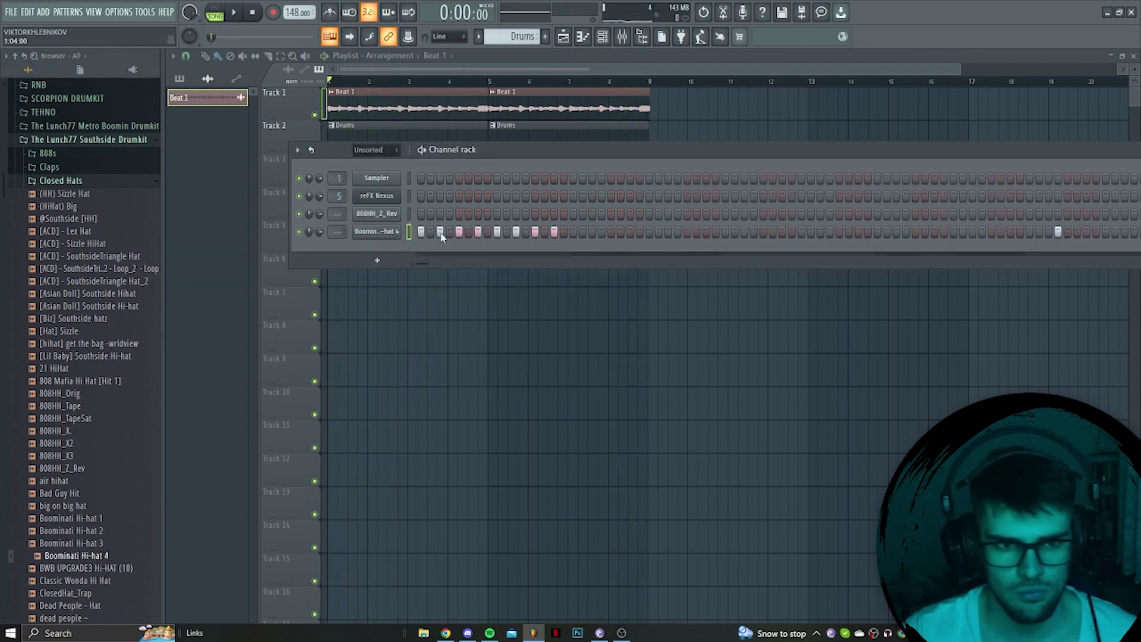
pyautogui.rightClick(394, 231)
pyautogui.click(541, 265)
# Add 808HH_Z_Rev hits on steps 9, 10, 35, 53 to 55 and 59 while the loop plays.
pyautogui.press('space')
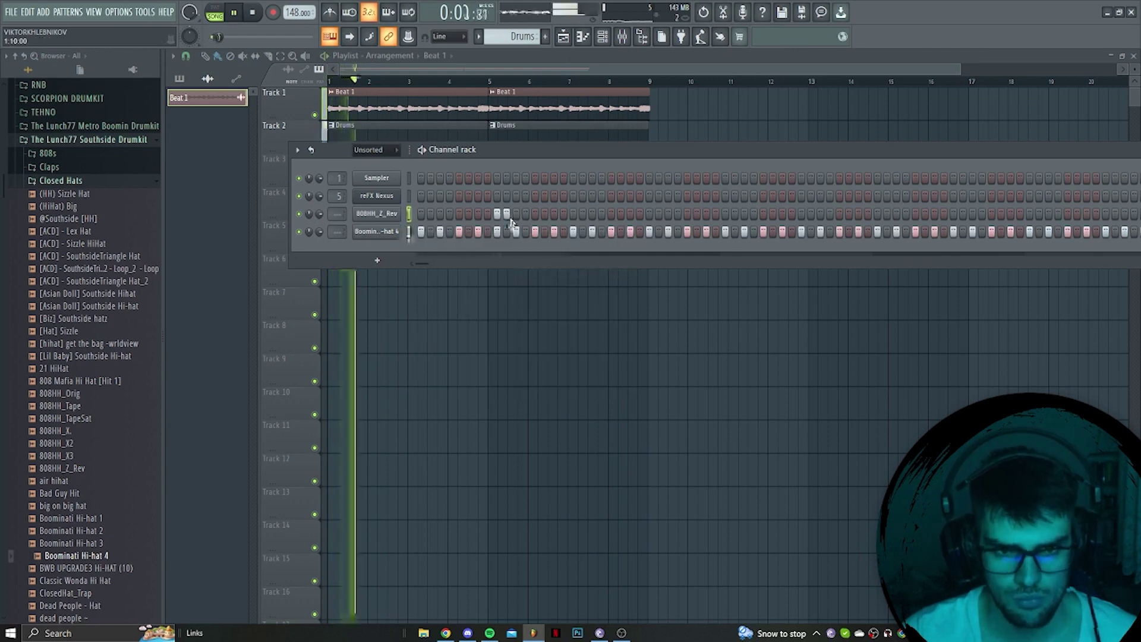
pyautogui.click(744, 214)
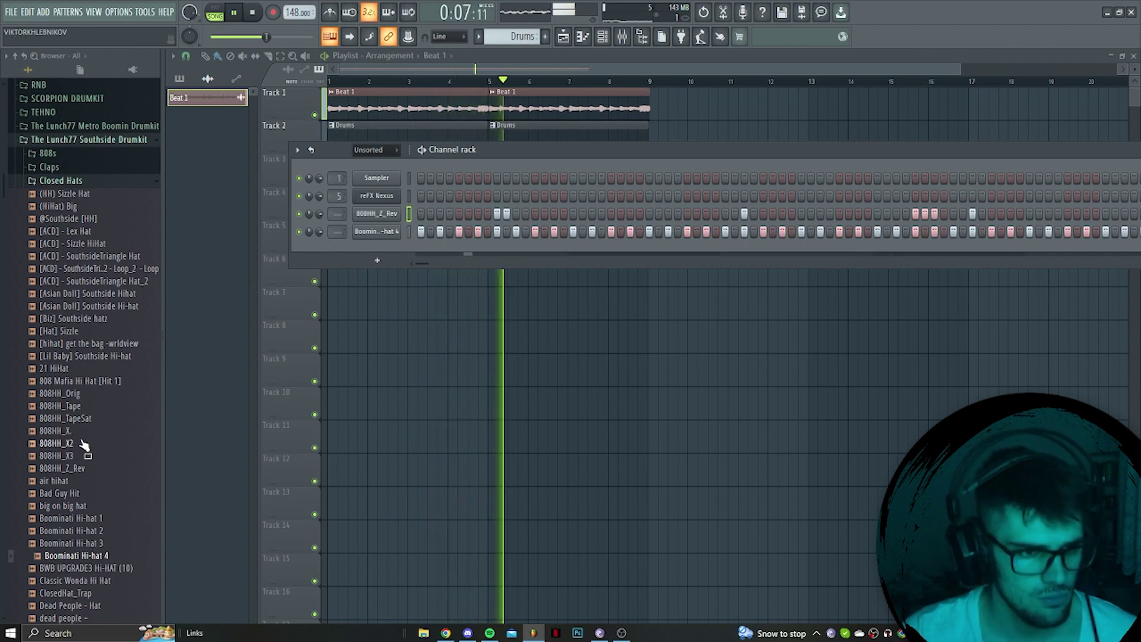
# Add [ACD] - Lex Snare from the kit's Snares folder as a channel and place hits on steps 9 and 25.
pyautogui.click(68, 181)
pyautogui.click(72, 275)
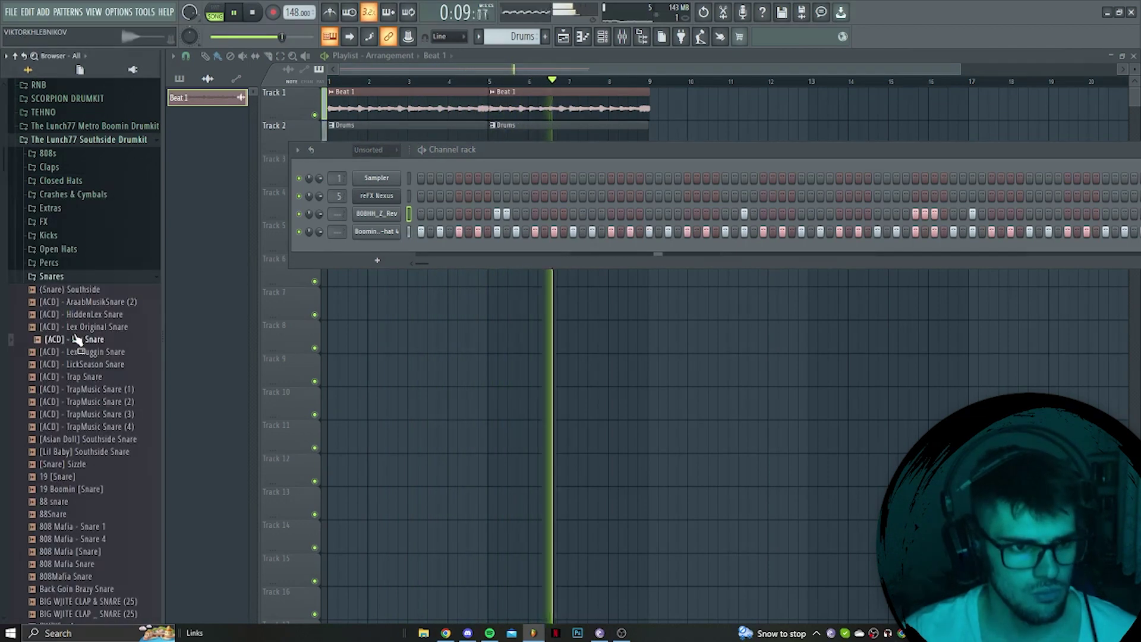
pyautogui.moveTo(76, 339); pyautogui.dragTo(369, 275)
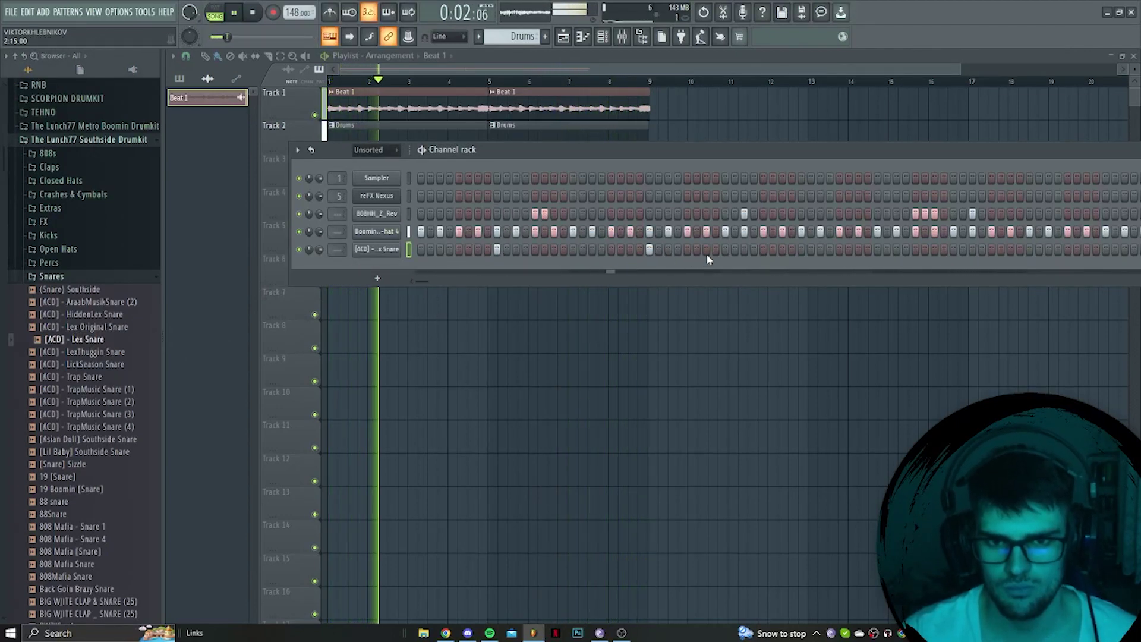
# Place further [ACD] - Lex Snare hits on steps 41, 51 and 57 of the Drums pattern.
pyautogui.click(801, 251)
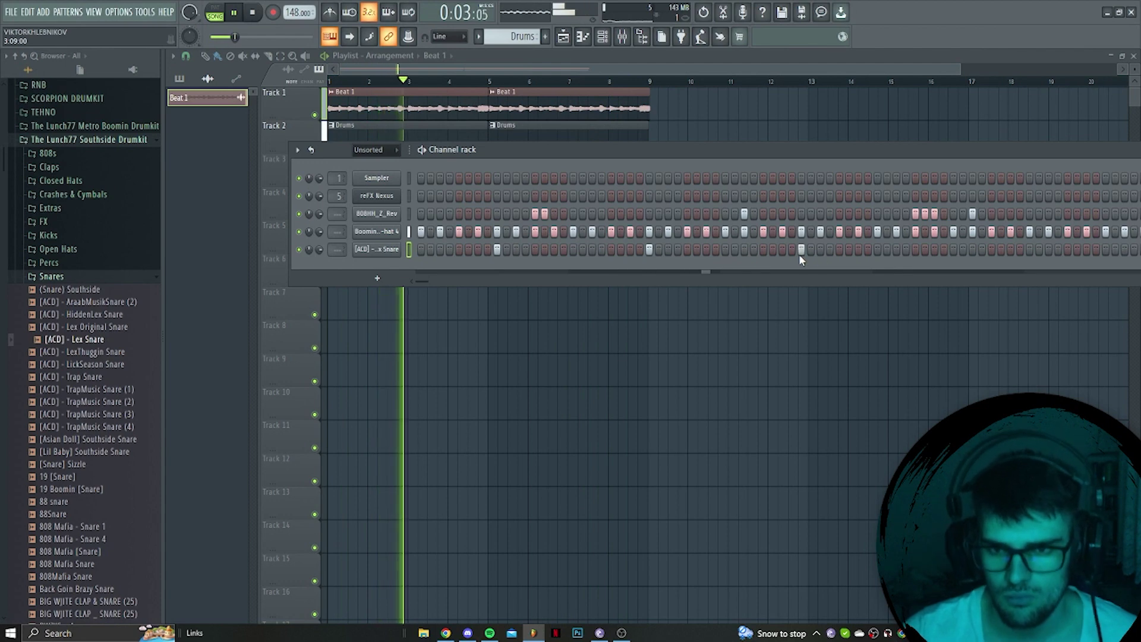
pyautogui.click(897, 249)
pyautogui.click(953, 250)
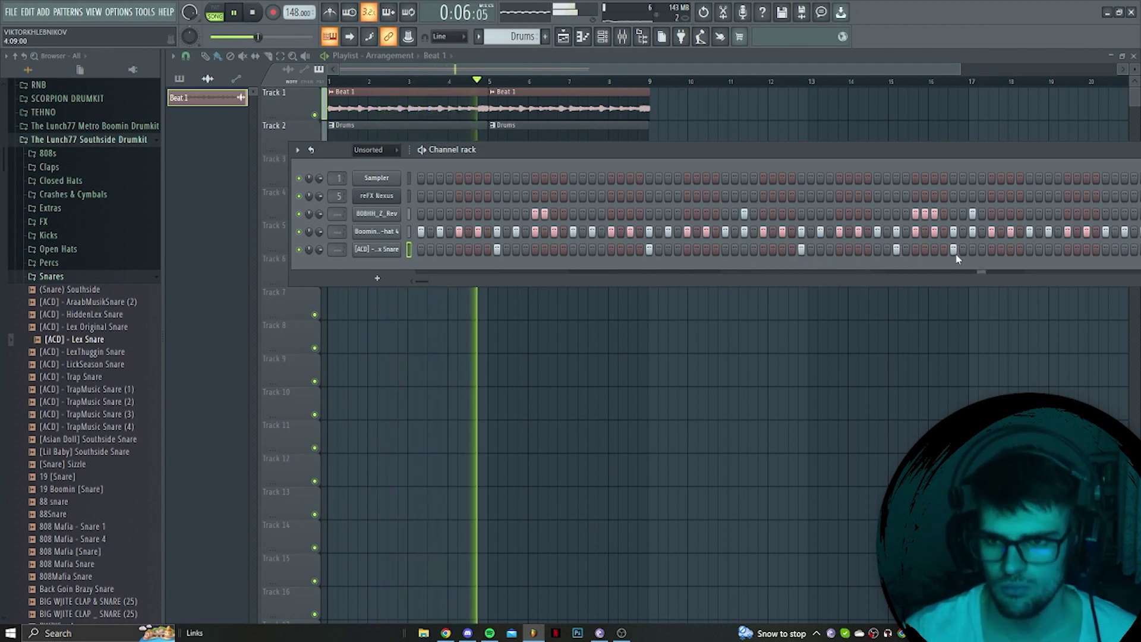
# Add Ain't No Time Kick from the kit's Kicks folder to the channel rack as a new channel.
pyautogui.click(48, 235)
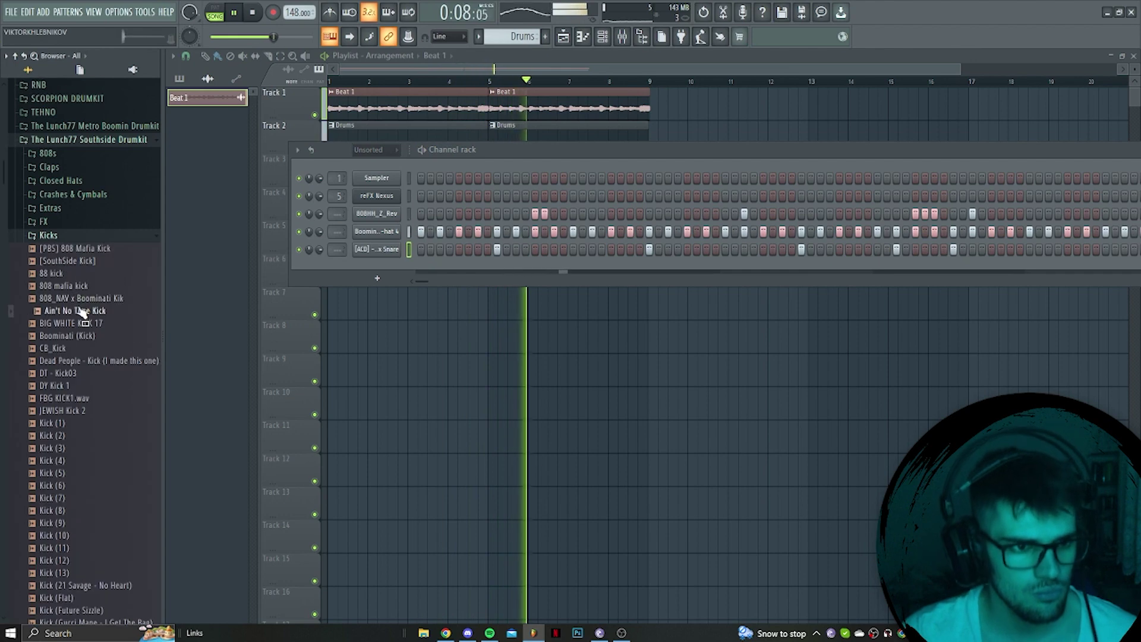
pyautogui.moveTo(373, 266); pyautogui.dragTo(374, 267)
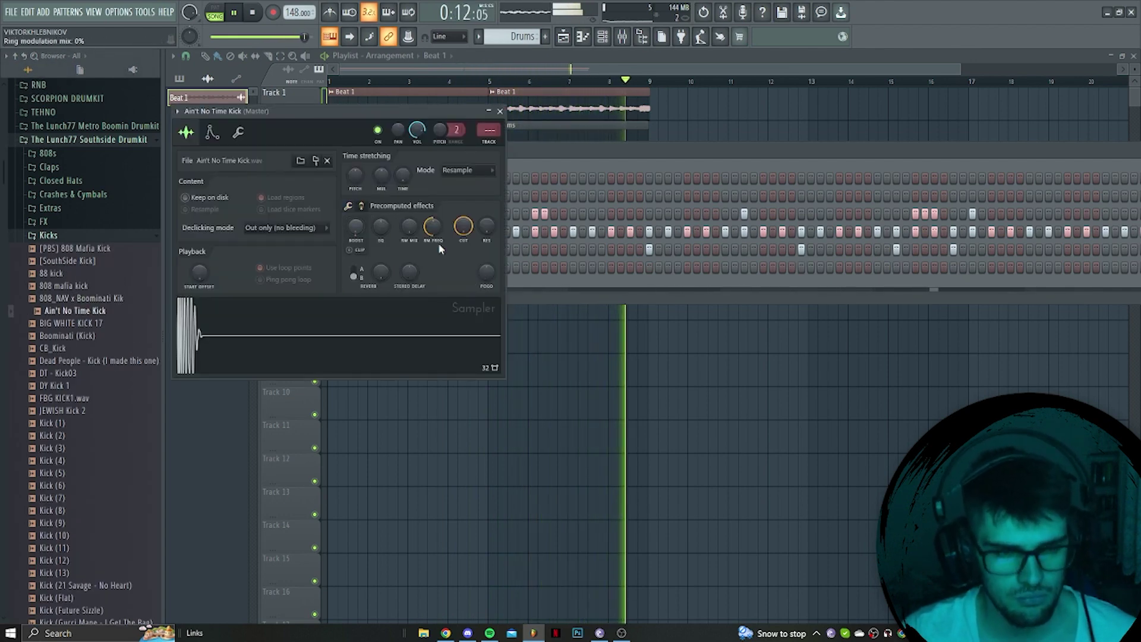
pyautogui.press('Escape')
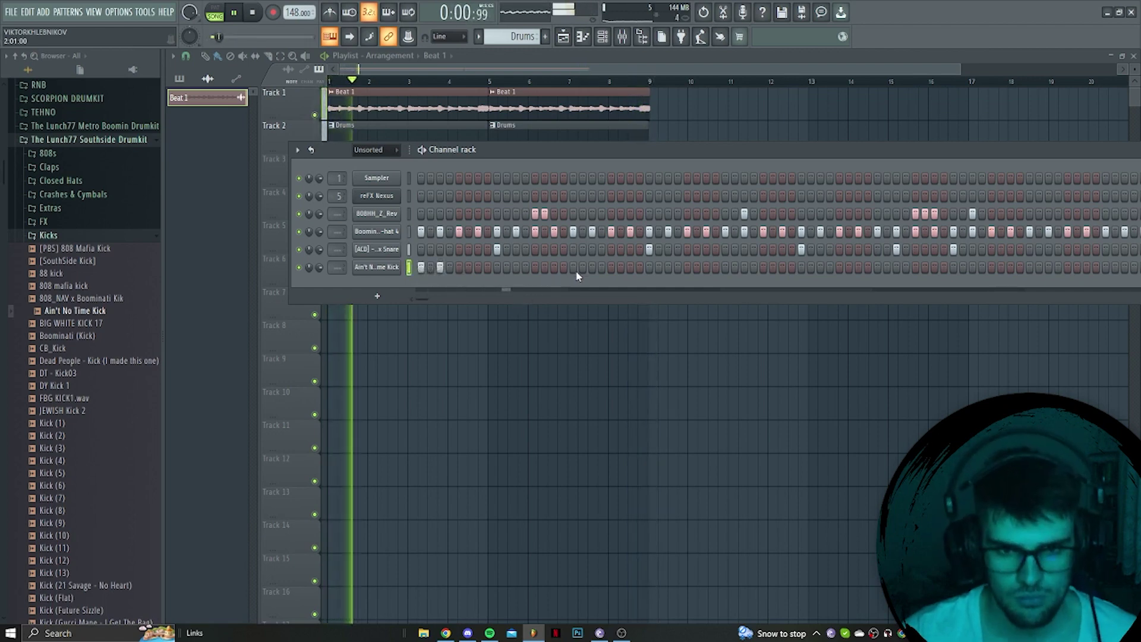
# Program Ain't No Time Kick hits on steps 1, 3, 21, 33, 35, 47, 53 and 59 of the Drums pattern.
pyautogui.click(725, 267)
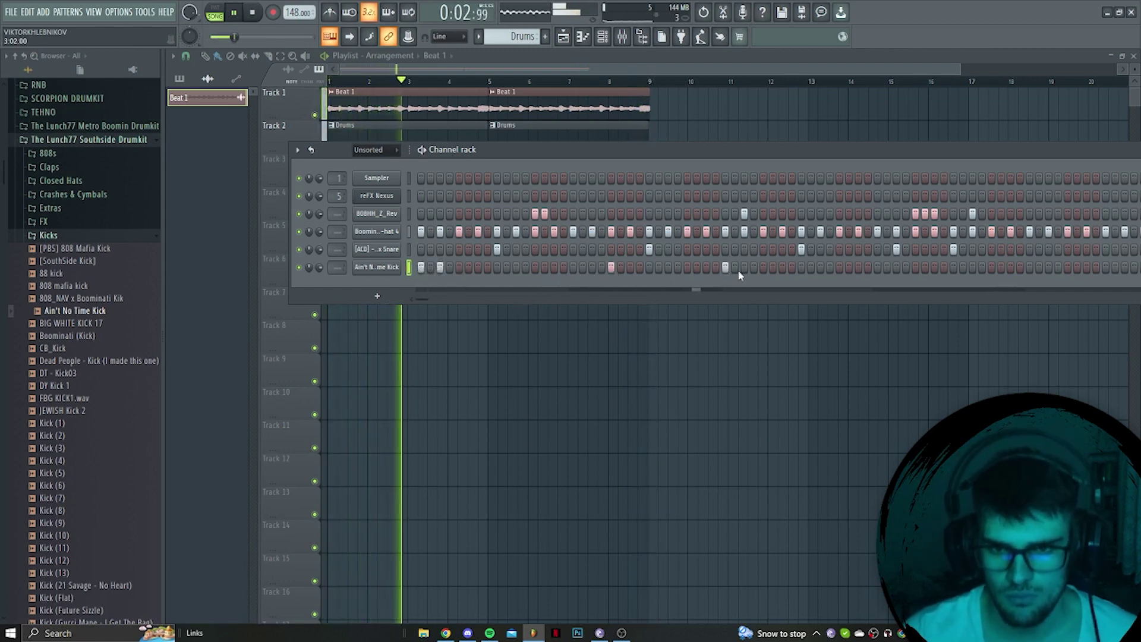
pyautogui.click(744, 267)
pyautogui.click(858, 267)
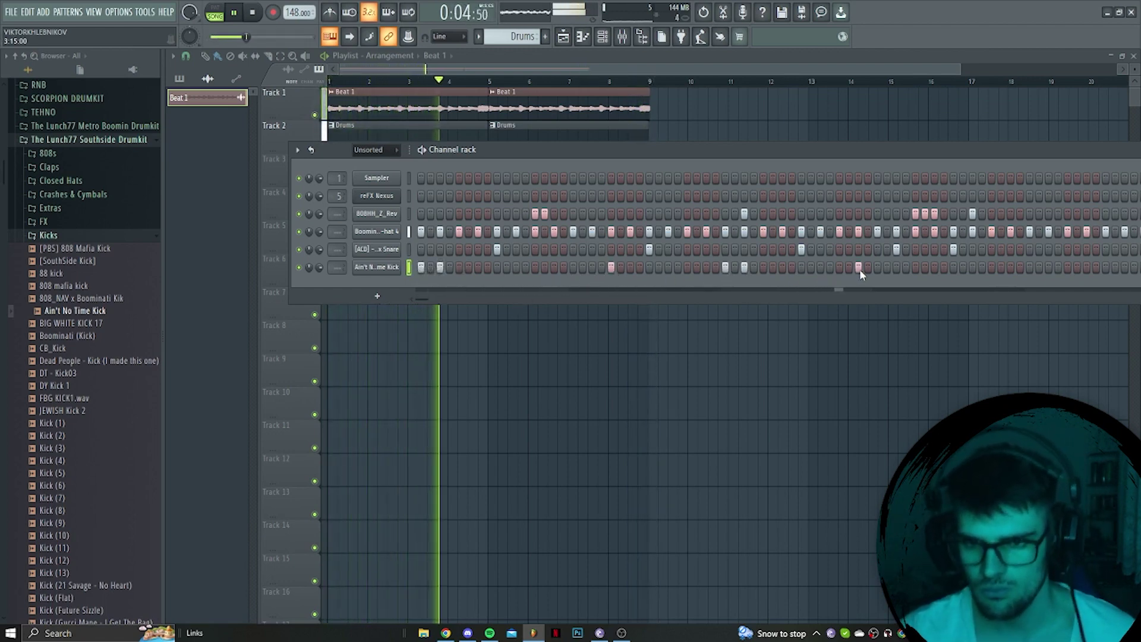
pyautogui.click(916, 267)
pyautogui.click(972, 266)
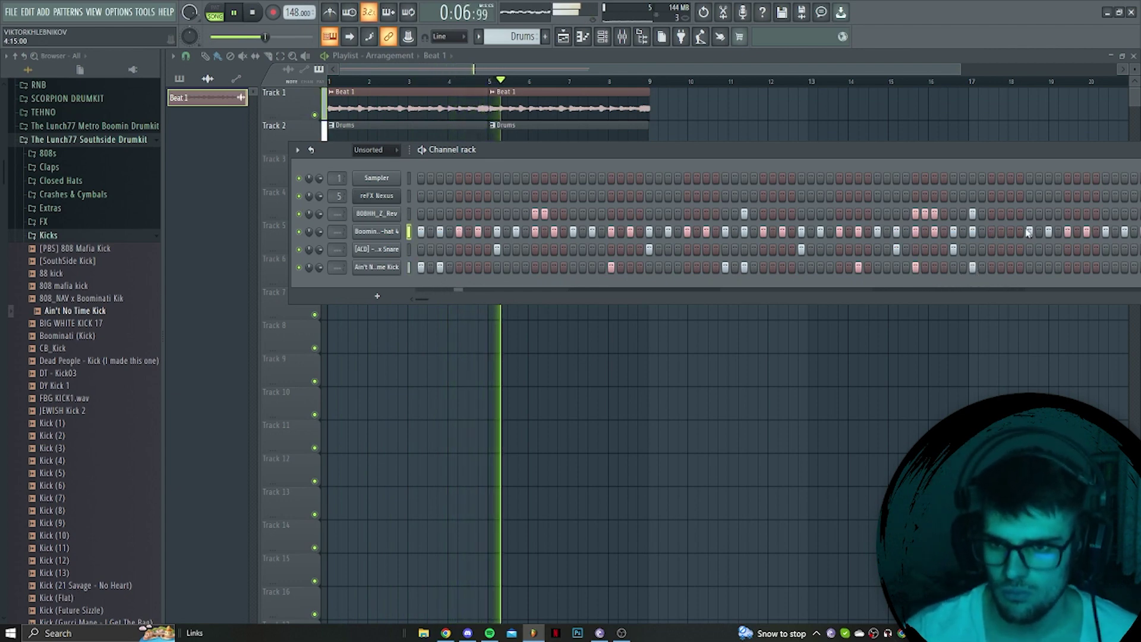
# Stop playback and move the first Beat 1 clip to Track 5 and the second to Track 6, starting at bar 5.
pyautogui.press('F6')
pyautogui.keyDown('ctrl'); pyautogui.scroll(6, 433, 127); pyautogui.keyUp('ctrl')
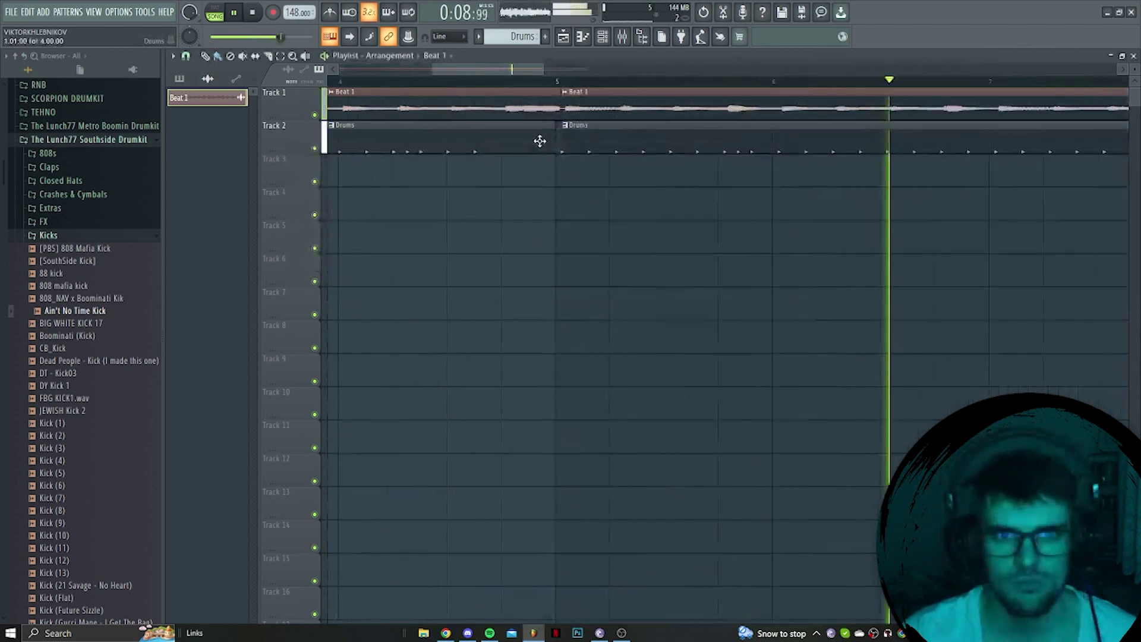
pyautogui.press('space')
pyautogui.moveTo(410, 104); pyautogui.dragTo(410, 241)
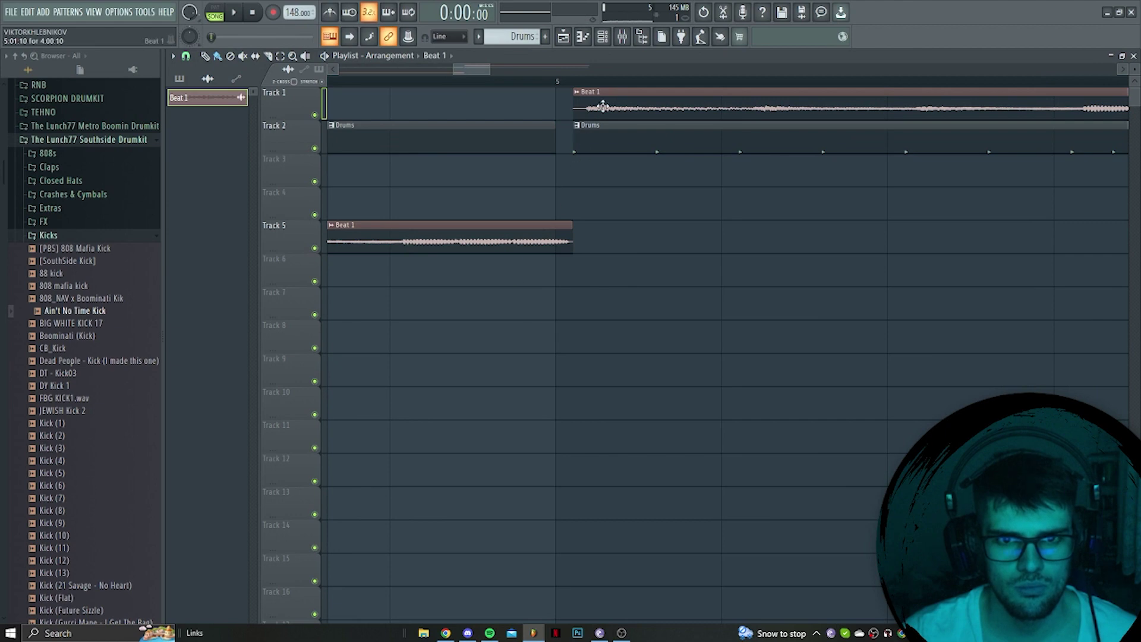
pyautogui.moveTo(584, 109); pyautogui.dragTo(590, 298)
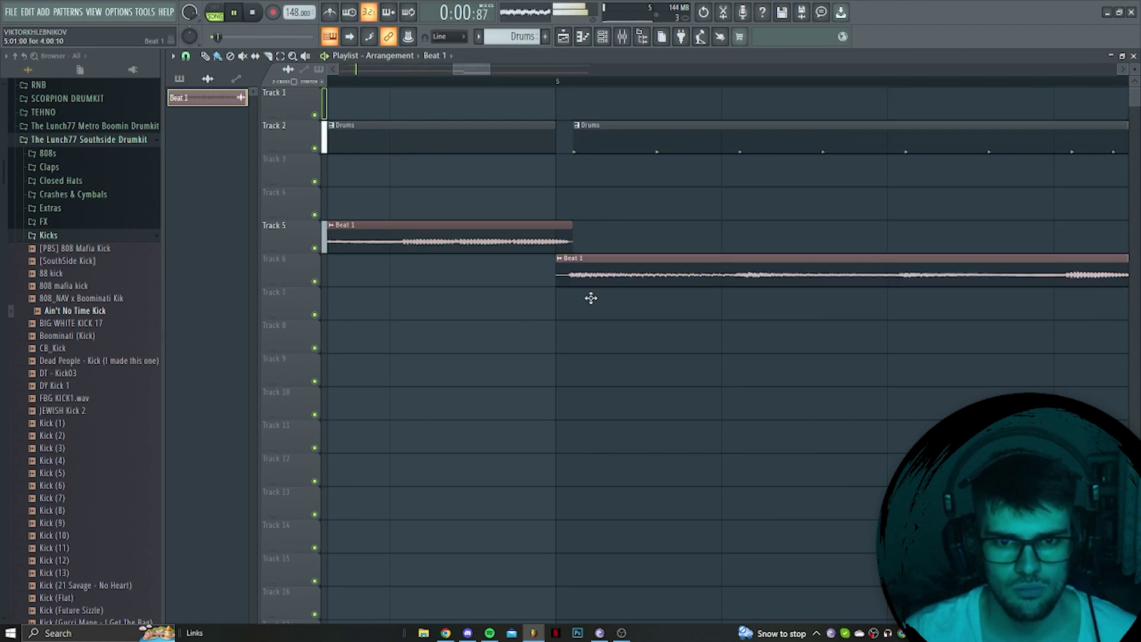
# Trim the start of the Beat 1 clip on Track 5 and align the clip to run from bar 1 to bar 5.
pyautogui.keyDown('ctrl'); pyautogui.scroll(-5, 553, 279); pyautogui.keyUp('ctrl')
pyautogui.keyDown('ctrl'); pyautogui.scroll(5, 341, 262); pyautogui.keyUp('ctrl')
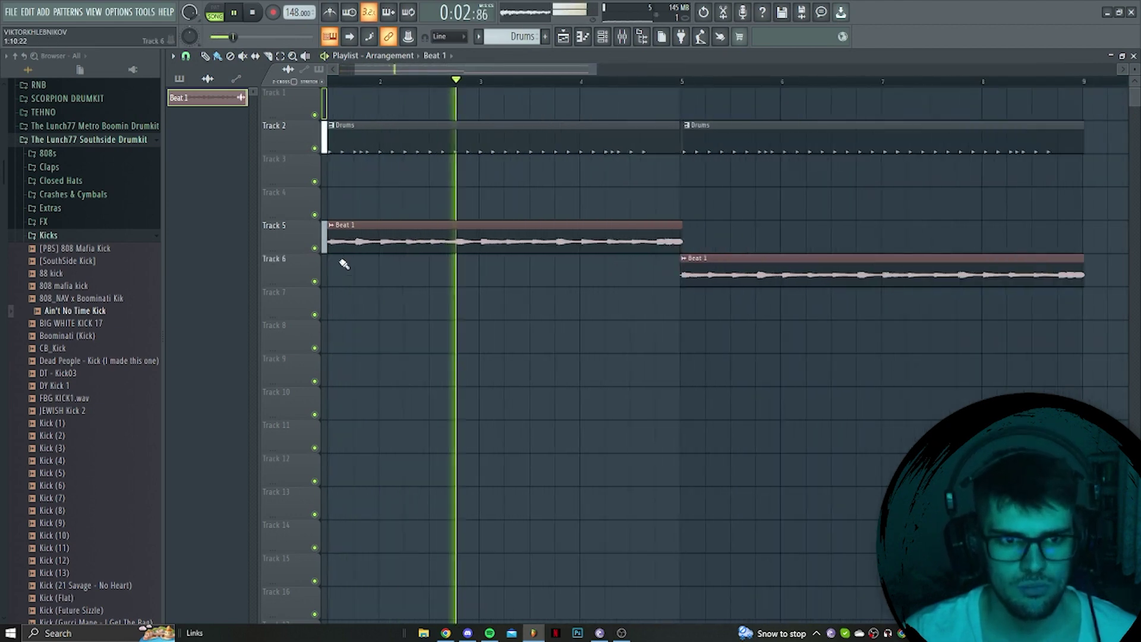
pyautogui.press('space')
pyautogui.scroll(1, 401, 74)
pyautogui.keyDown('ctrl'); pyautogui.scroll(2, 342, 214); pyautogui.keyUp('ctrl')
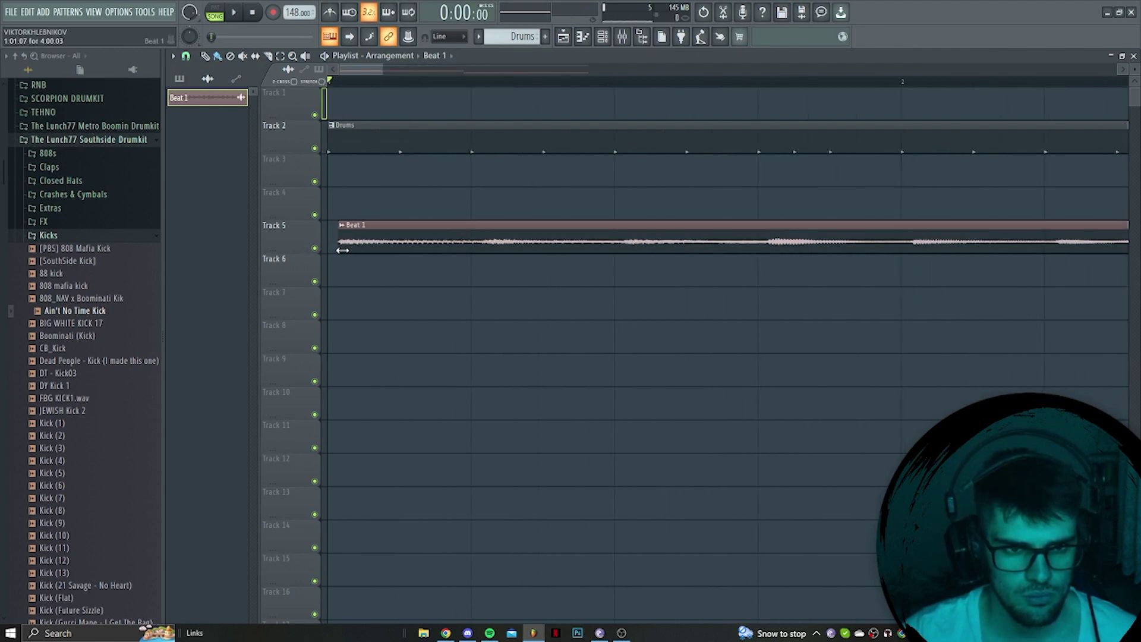
pyautogui.keyDown('ctrl'); pyautogui.scroll(-5, 693, 384); pyautogui.keyUp('ctrl')
pyautogui.keyDown('ctrl'); pyautogui.scroll(4, 749, 353); pyautogui.keyUp('ctrl')
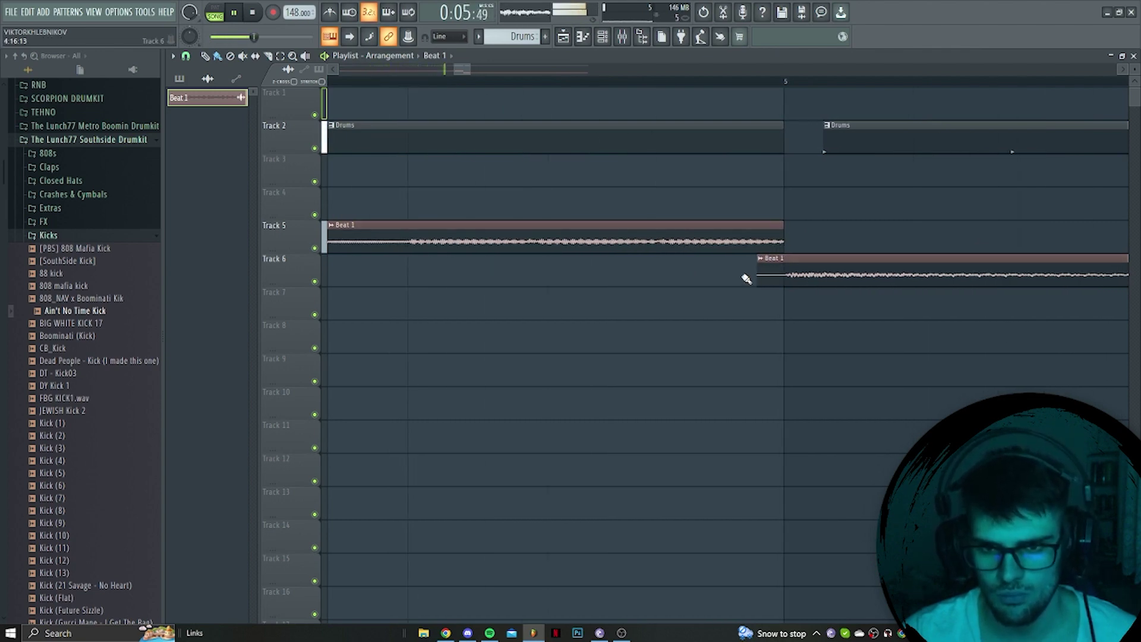
# Trim the Beat 1 clip on Track 6 so it starts at bar 5 and ends at bar 9.
pyautogui.moveTo(759, 279); pyautogui.dragTo(786, 292)
pyautogui.keyDown('ctrl'); pyautogui.scroll(-2, 733, 433); pyautogui.keyUp('ctrl')
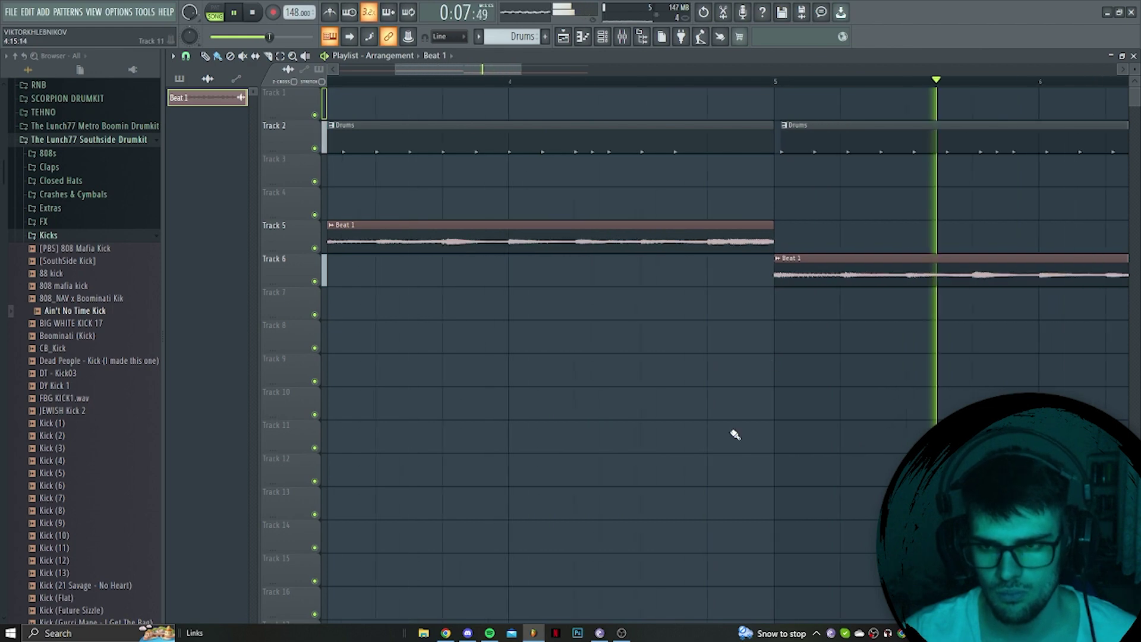
pyautogui.keyDown('ctrl'); pyautogui.scroll(3, 1022, 295); pyautogui.keyUp('ctrl')
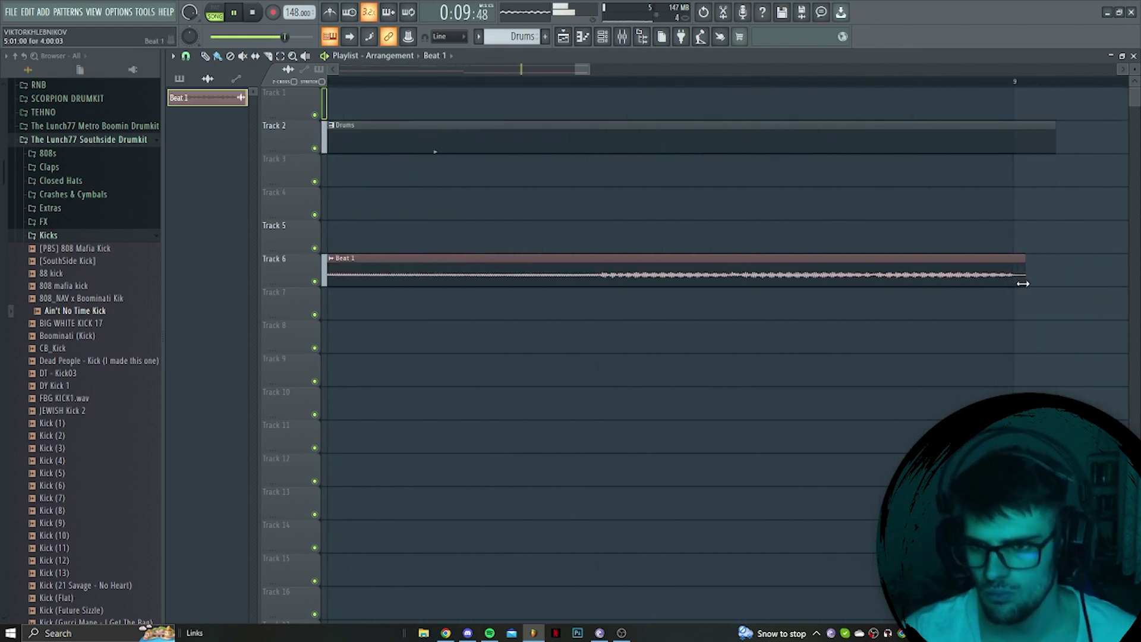
pyautogui.keyDown('ctrl'); pyautogui.scroll(-5, 626, 394); pyautogui.keyUp('ctrl')
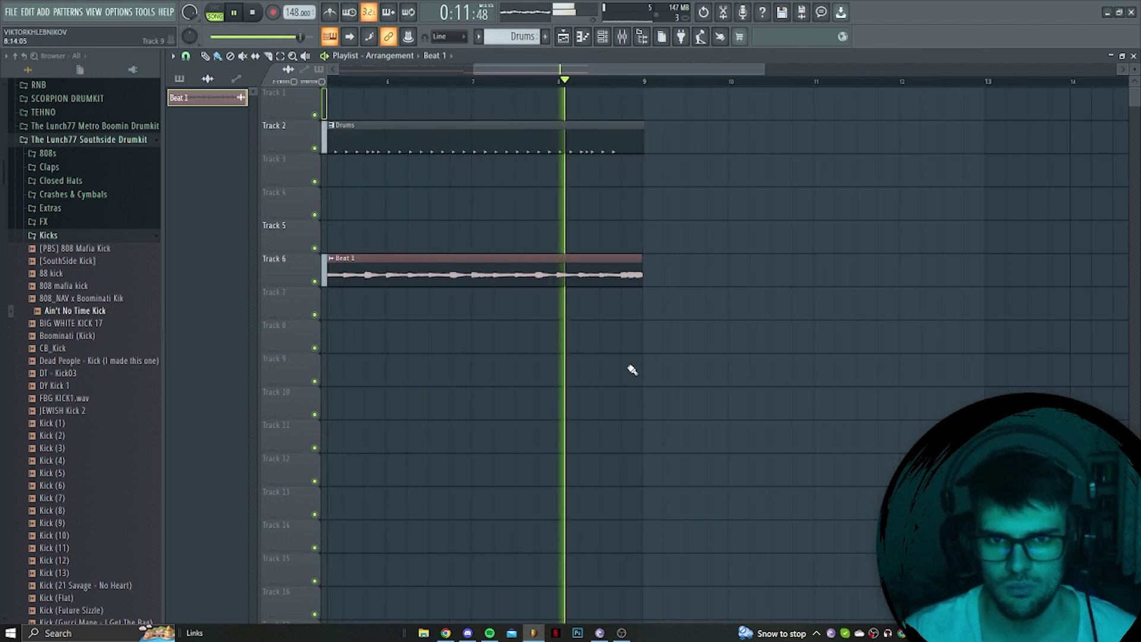
# Delete the misaligned second Drums clip on Track 2 and duplicate the first one so the copy starts at bar 5.
pyautogui.keyDown('ctrl'); pyautogui.moveTo(630, 116); pyautogui.dragTo(458, 229); pyautogui.keyUp('ctrl')
pyautogui.press('Delete')
pyautogui.keyDown('ctrl'); pyautogui.scroll(6, 472, 162); pyautogui.keyUp('ctrl')
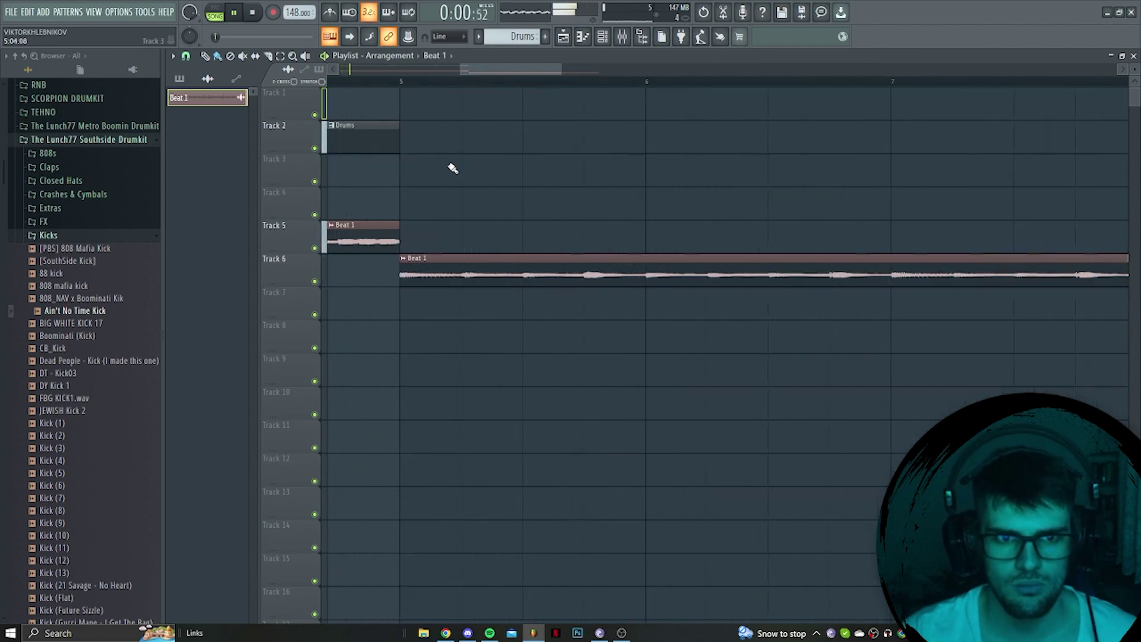
pyautogui.keyDown('ctrl'); pyautogui.moveTo(420, 168); pyautogui.dragTo(369, 153); pyautogui.keyUp('ctrl')
pyautogui.hotkey('ctrl', 'b')
pyautogui.keyDown('ctrl'); pyautogui.scroll(-1, 470, 228); pyautogui.keyUp('ctrl')
pyautogui.keyDown('ctrl'); pyautogui.scroll(-4, 470, 228); pyautogui.keyUp('ctrl')
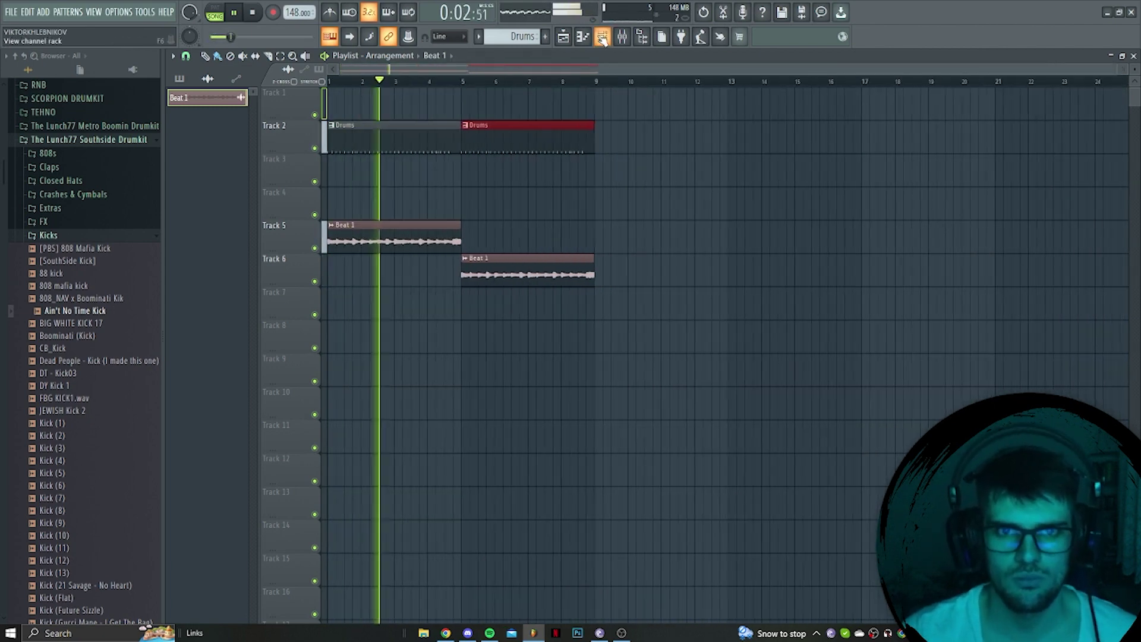
# Add 808 - Lex Luger 808 from the kit's 808s folder to the channel rack and open its sampler settings.
pyautogui.press('F6')
pyautogui.click(375, 150)
pyautogui.click(362, 162)
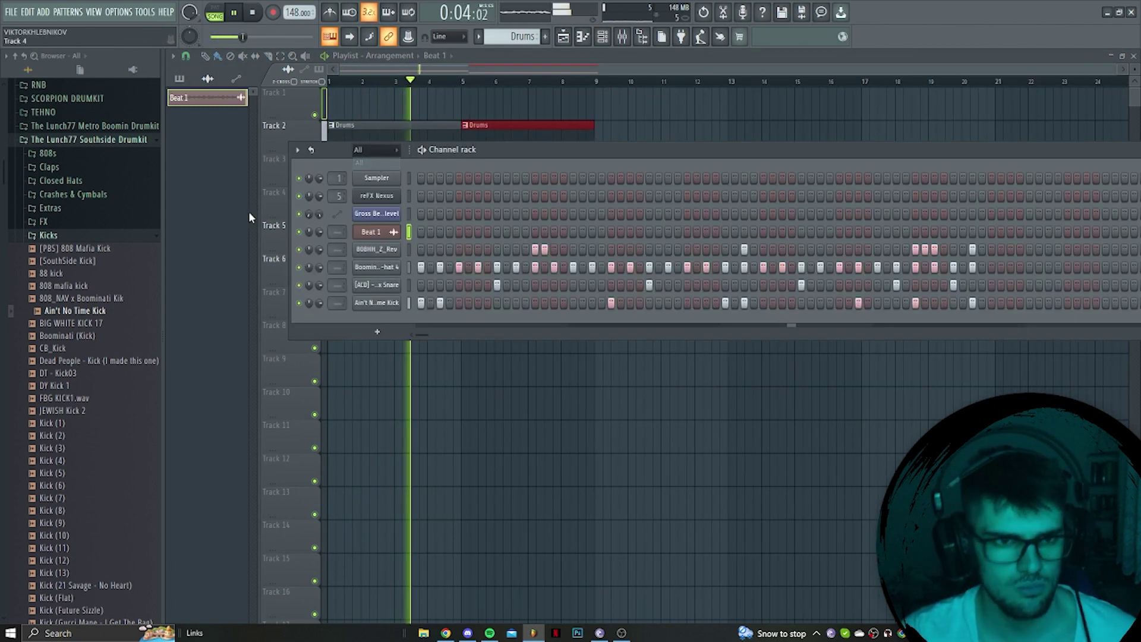
pyautogui.click(70, 237)
pyautogui.click(47, 153)
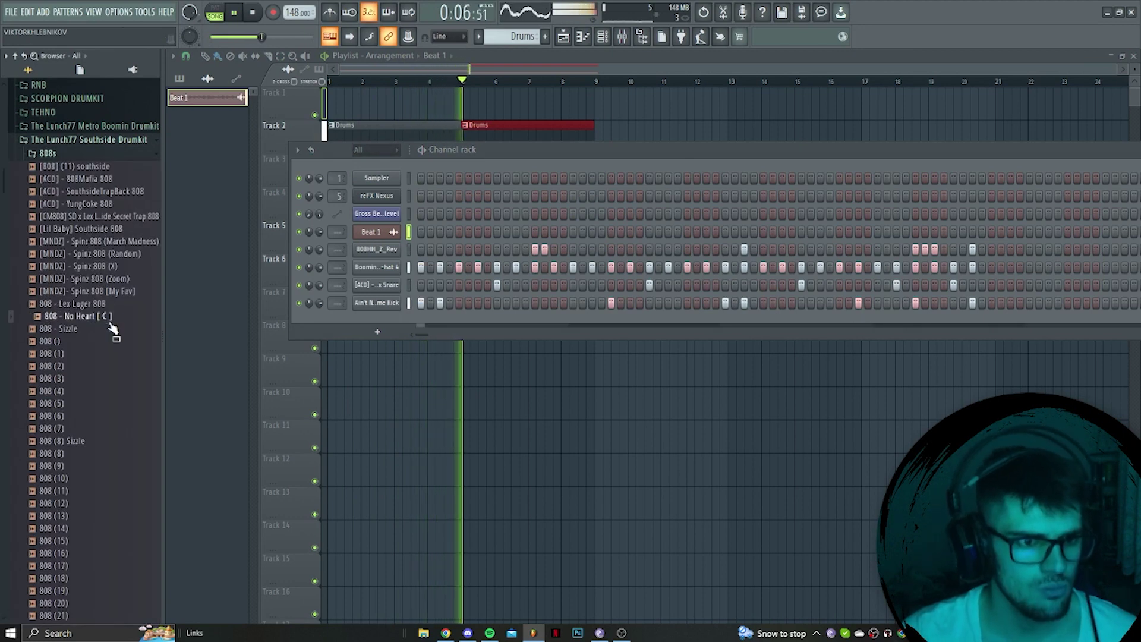
pyautogui.moveTo(119, 305); pyautogui.dragTo(382, 326)
pyautogui.click(384, 291)
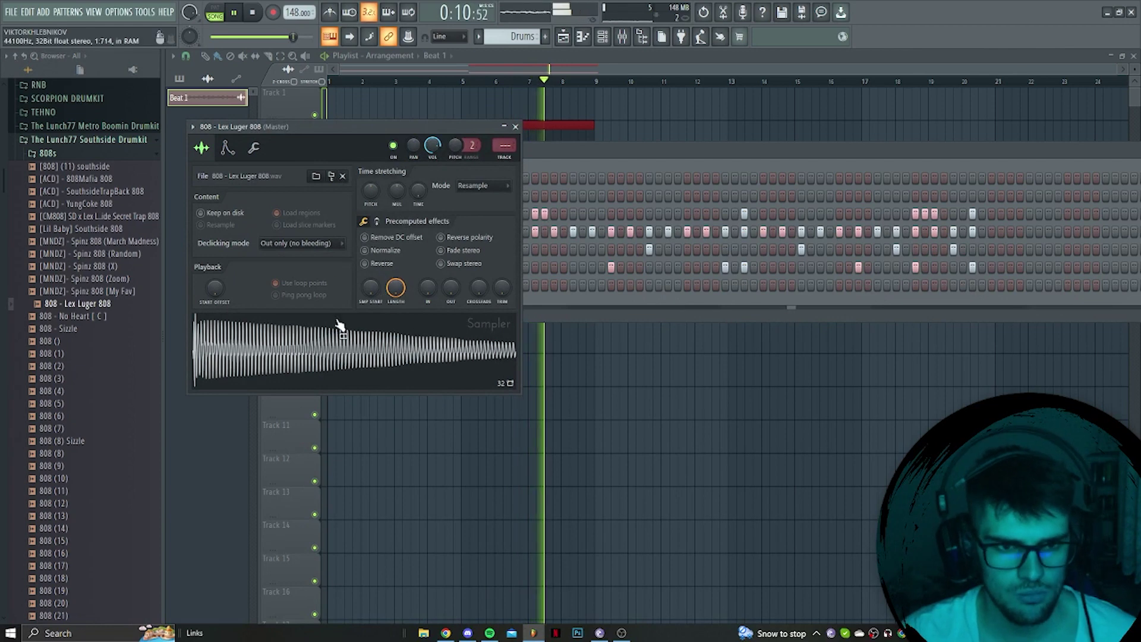
# Load the 808 - Lex Luger 808 sample in Edison, detect its pitch regions and close the editor.
pyautogui.rightClick(375, 336)
pyautogui.click(387, 361)
pyautogui.click(287, 192)
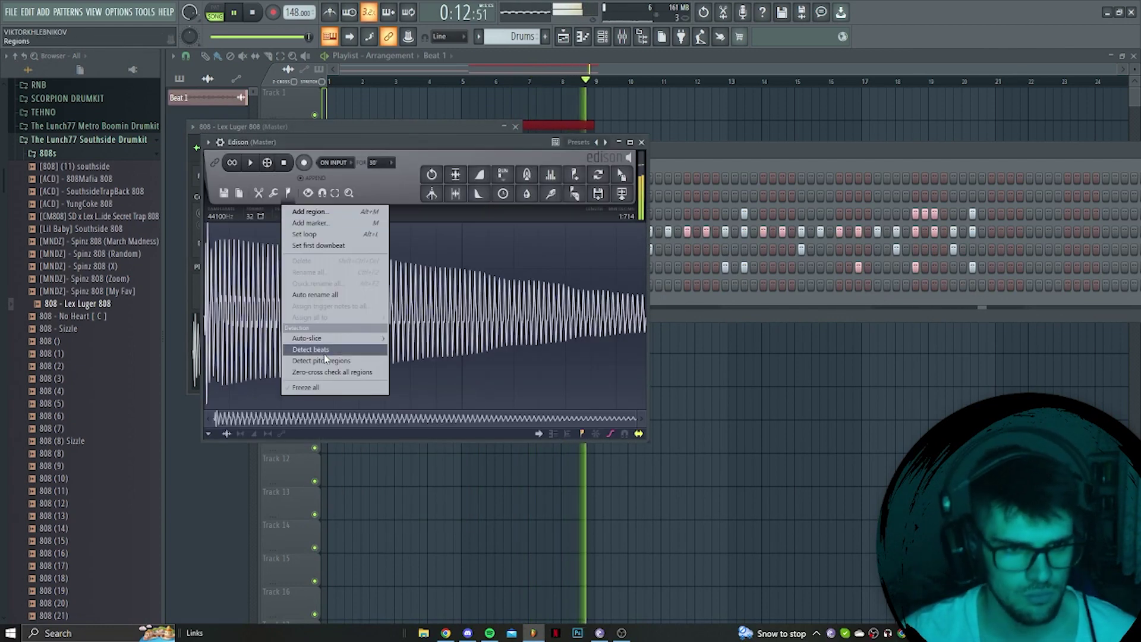
pyautogui.click(327, 360)
pyautogui.click(642, 142)
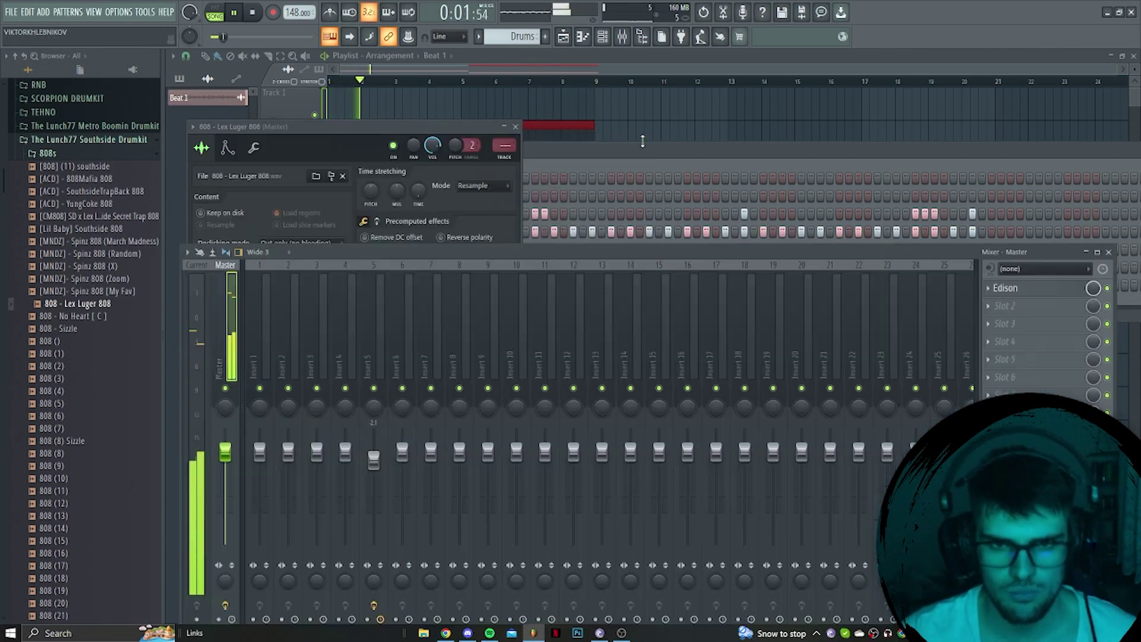
# Set the root note of 808 - Lex Luger 808 to G#5 and make the channel cut itself.
pyautogui.click(307, 134)
pyautogui.click(227, 147)
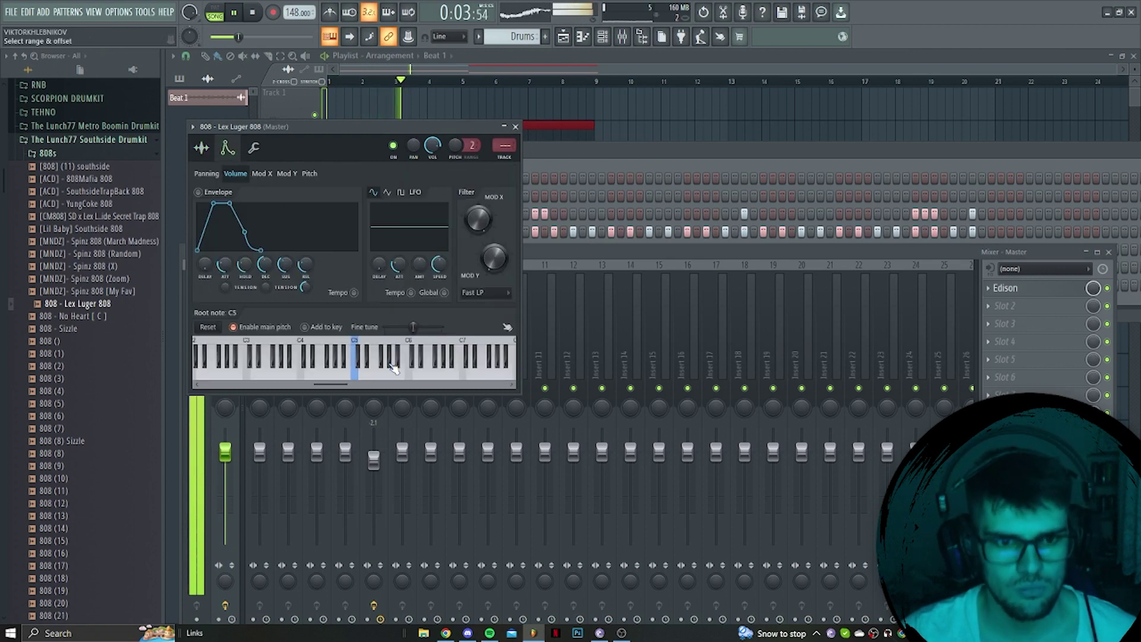
pyautogui.press('F6')
pyautogui.rightClick(396, 284)
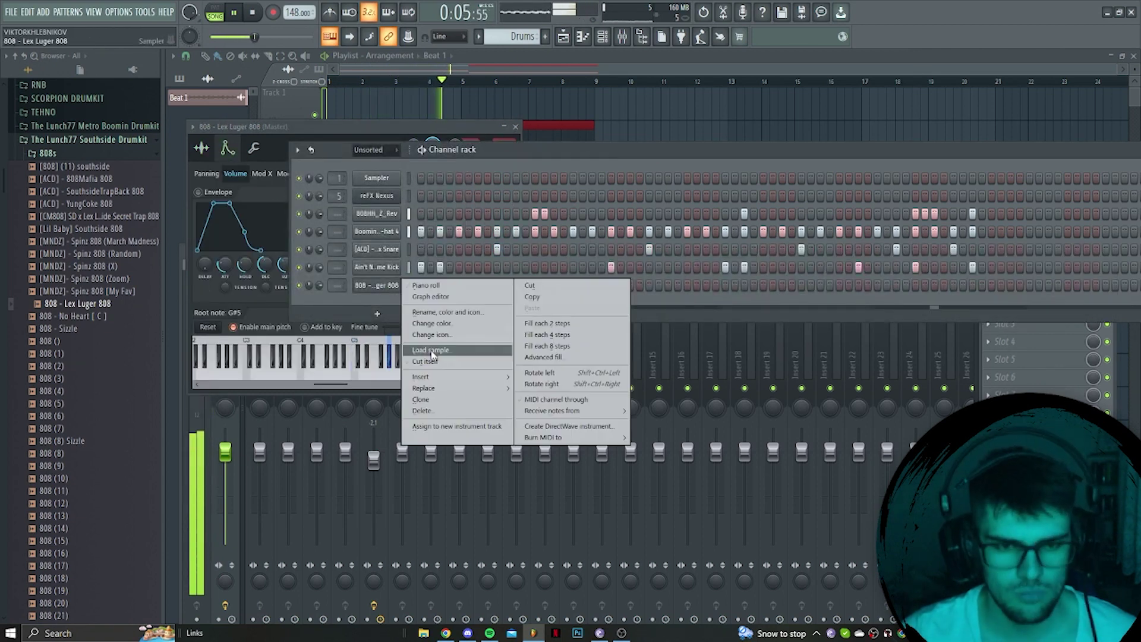
pyautogui.click(431, 362)
# Select and copy all Ain't No Time Kick notes of the Drums pattern in the piano roll.
pyautogui.rightClick(394, 267)
pyautogui.click(414, 265)
pyautogui.hotkey('ctrl', 'a')
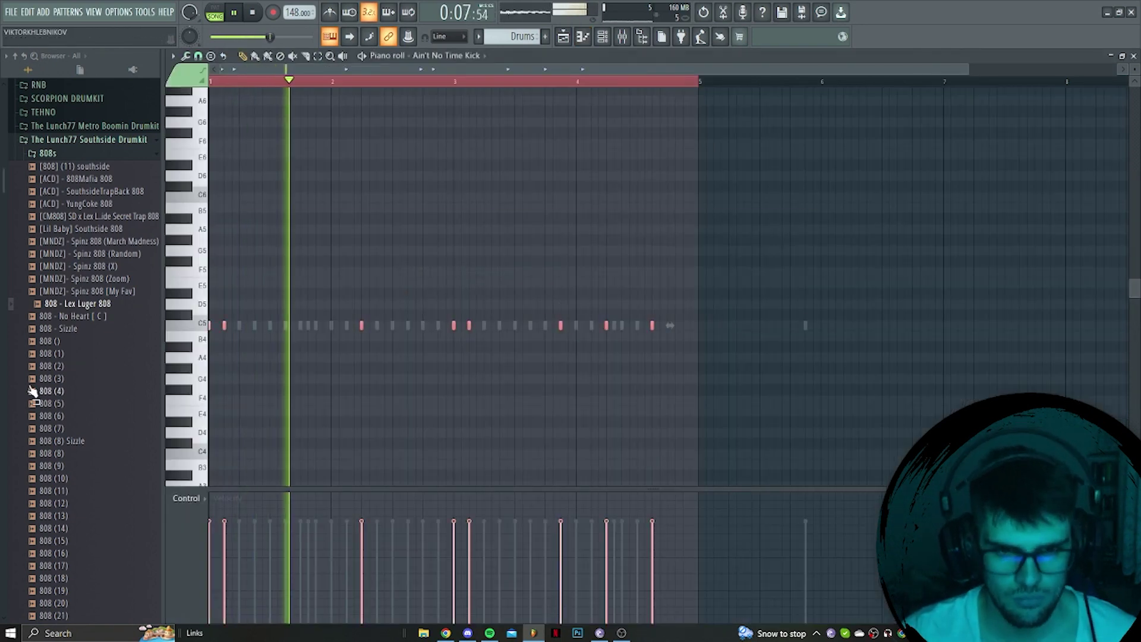
pyautogui.rightClick(642, 198)
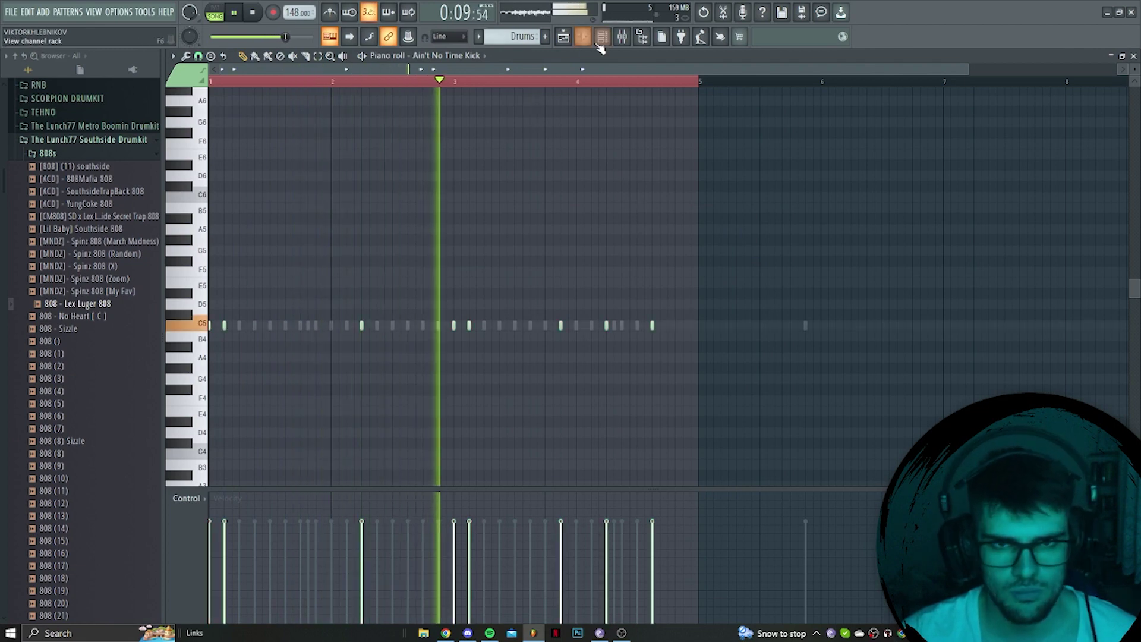
pyautogui.press('F6')
pyautogui.rightClick(375, 230)
pyautogui.click(572, 270)
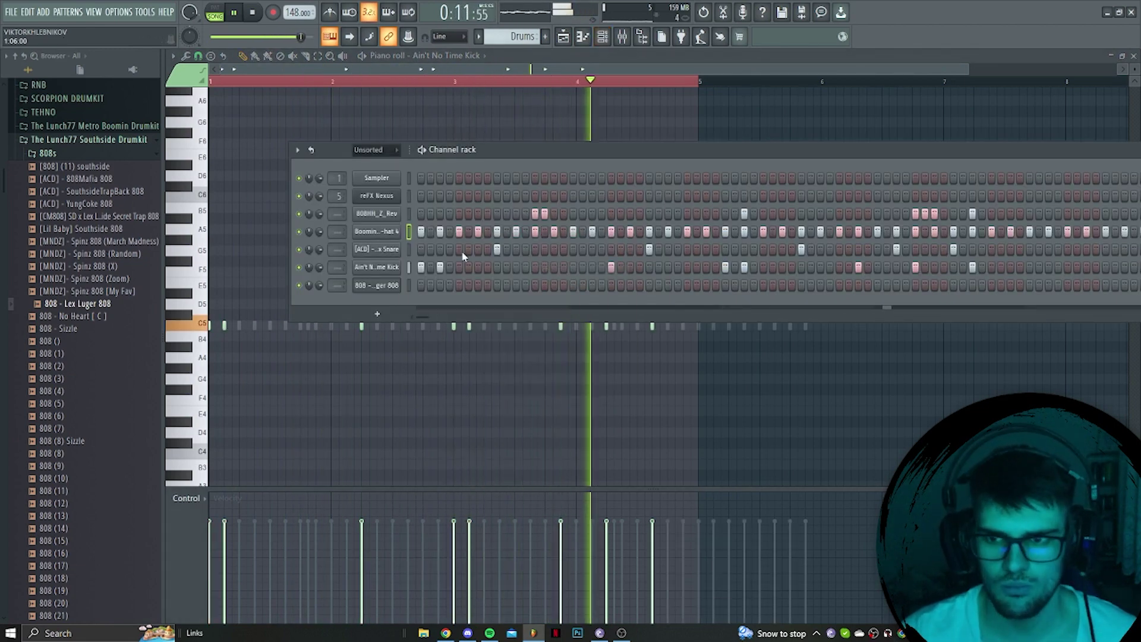
# Paste the kick notes into the 808 - Lex Luger 808 channel's piano roll and raise them two semitones to D5.
pyautogui.rightClick(395, 284)
pyautogui.click(419, 288)
pyautogui.hotkey('ctrl', 'v')
pyautogui.scroll(-1, 433, 365)
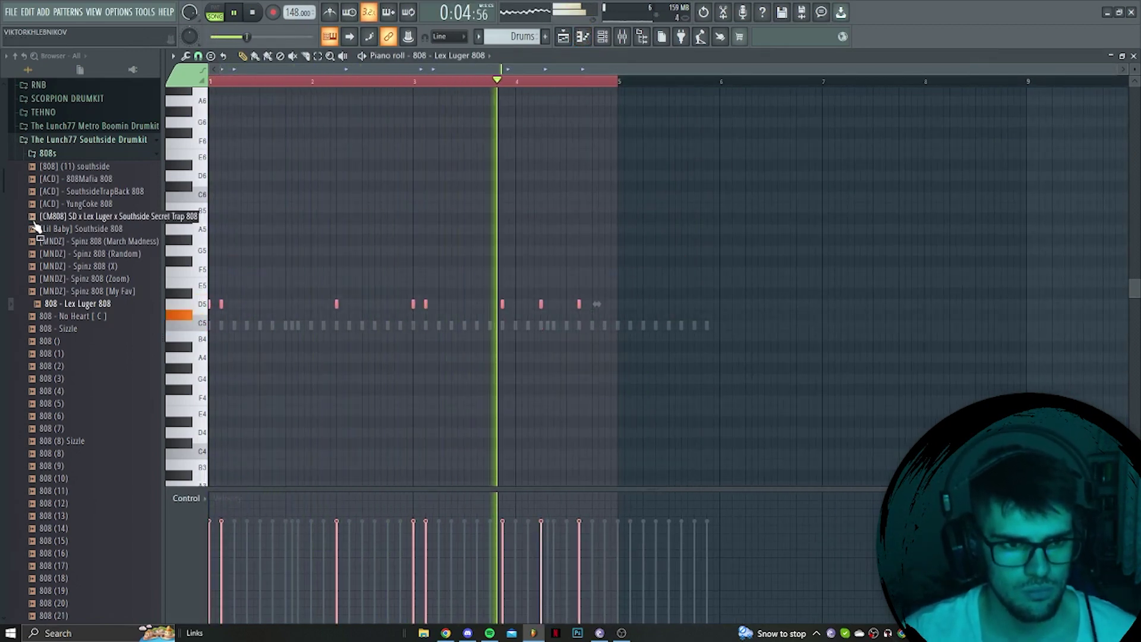
pyautogui.press('Up')
pyautogui.press('Up')
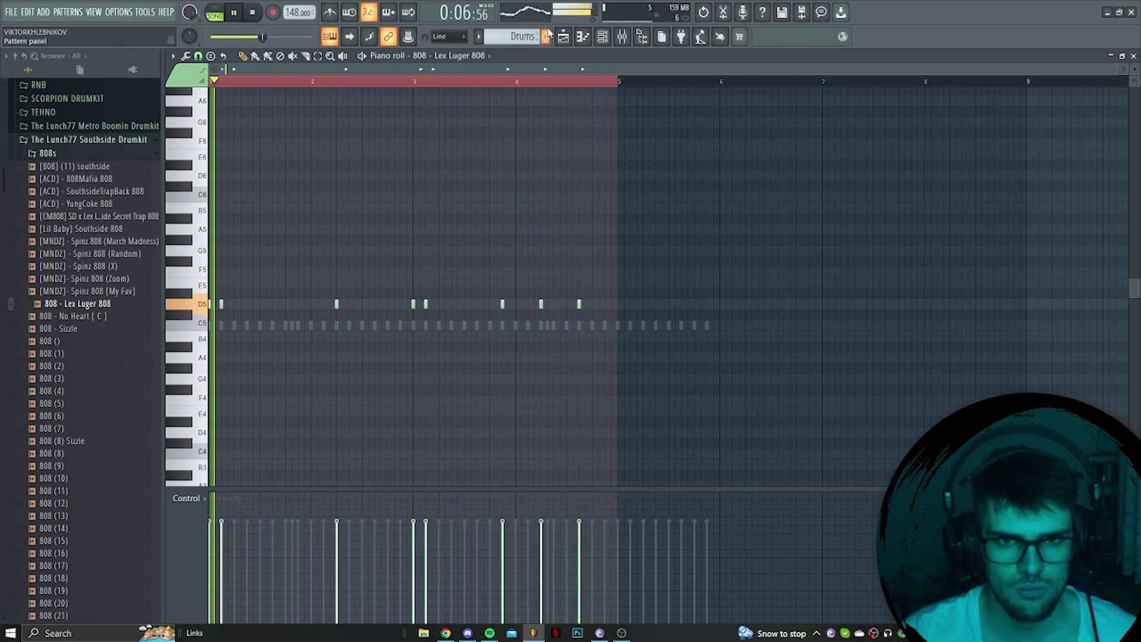
# Check the Sampler scale notes of Pattern 1 in the piano roll and return to the playlist.
pyautogui.press('F5')
pyautogui.click(185, 80)
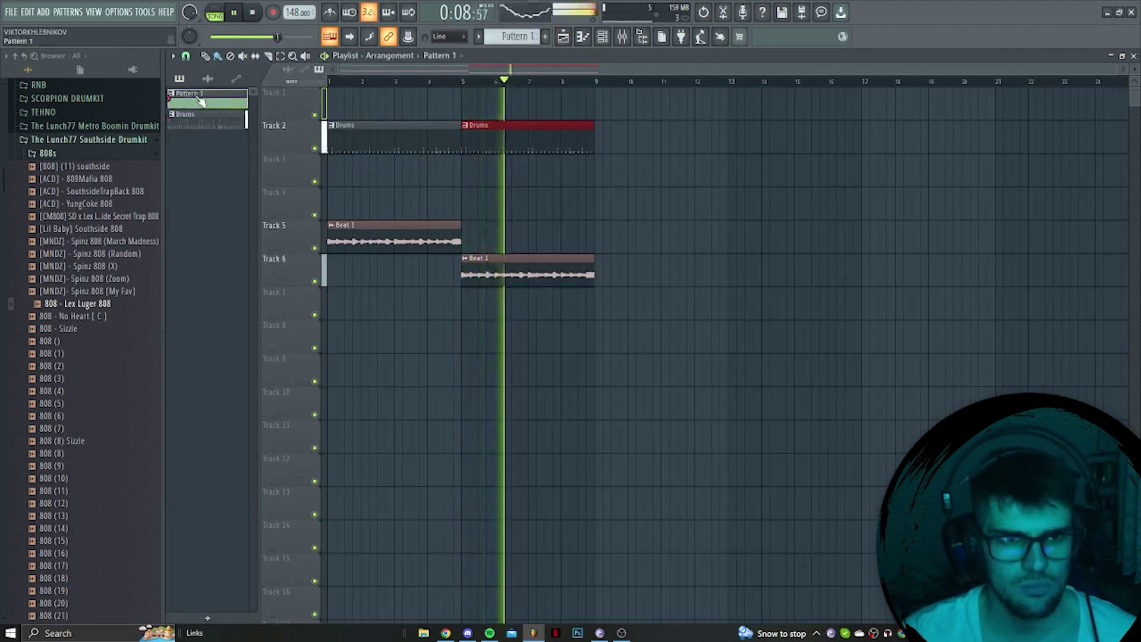
pyautogui.doubleClick(197, 98)
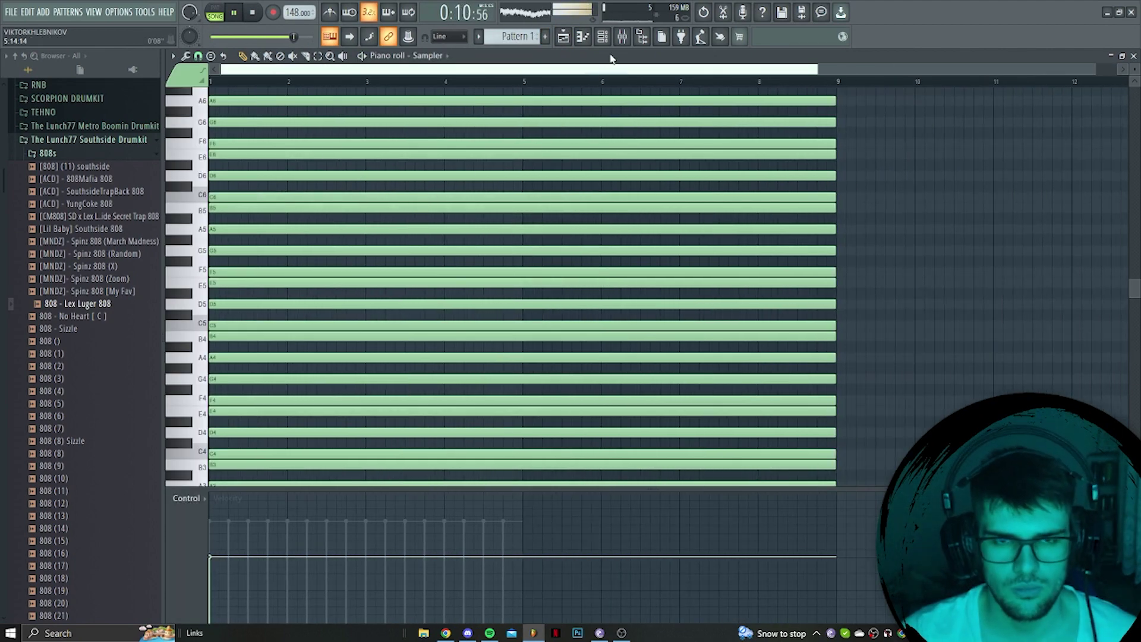
pyautogui.click(566, 39)
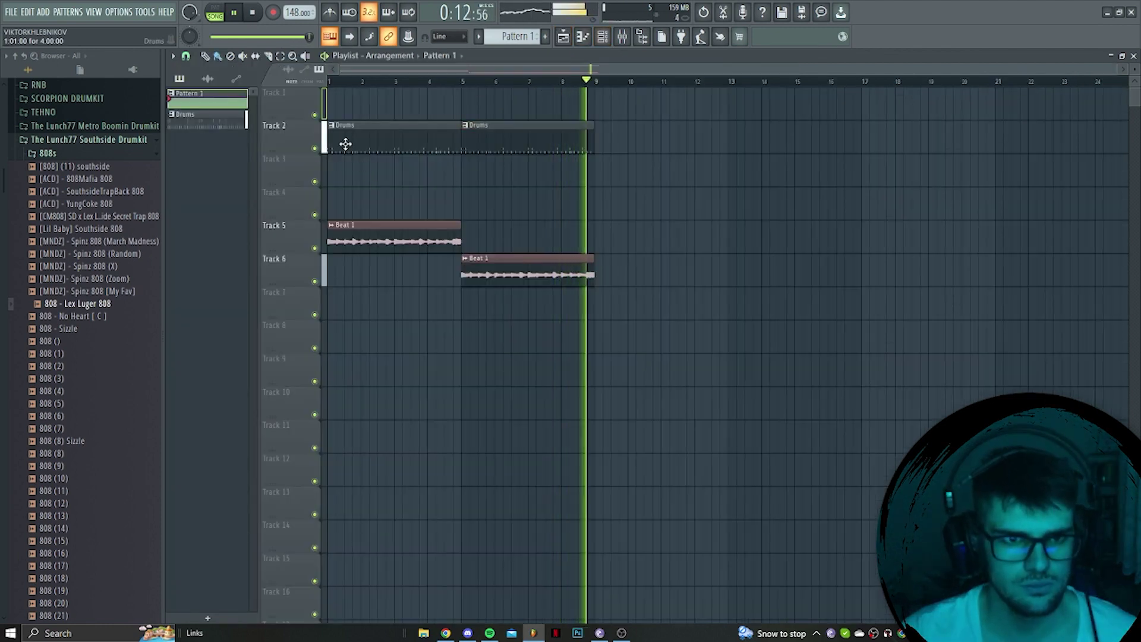
# In the Drums pattern, lower the 808 - Lex Luger 808 notes to C5 and raise the last two to D5 and E5.
pyautogui.doubleClick(366, 146)
pyautogui.click(451, 56)
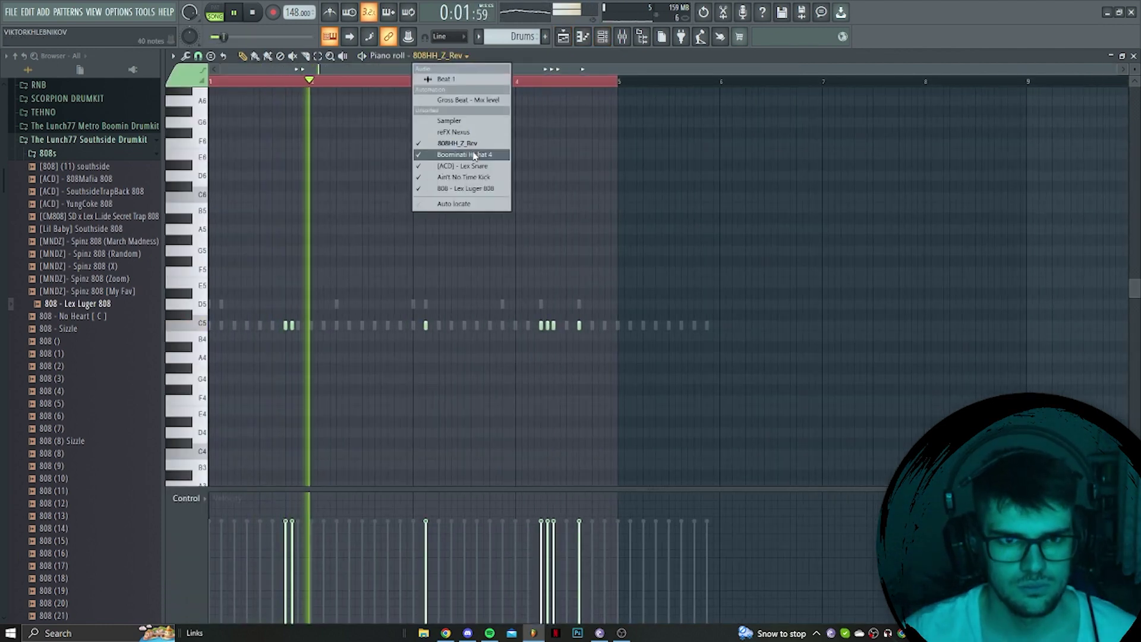
pyautogui.click(479, 189)
pyautogui.press('space')
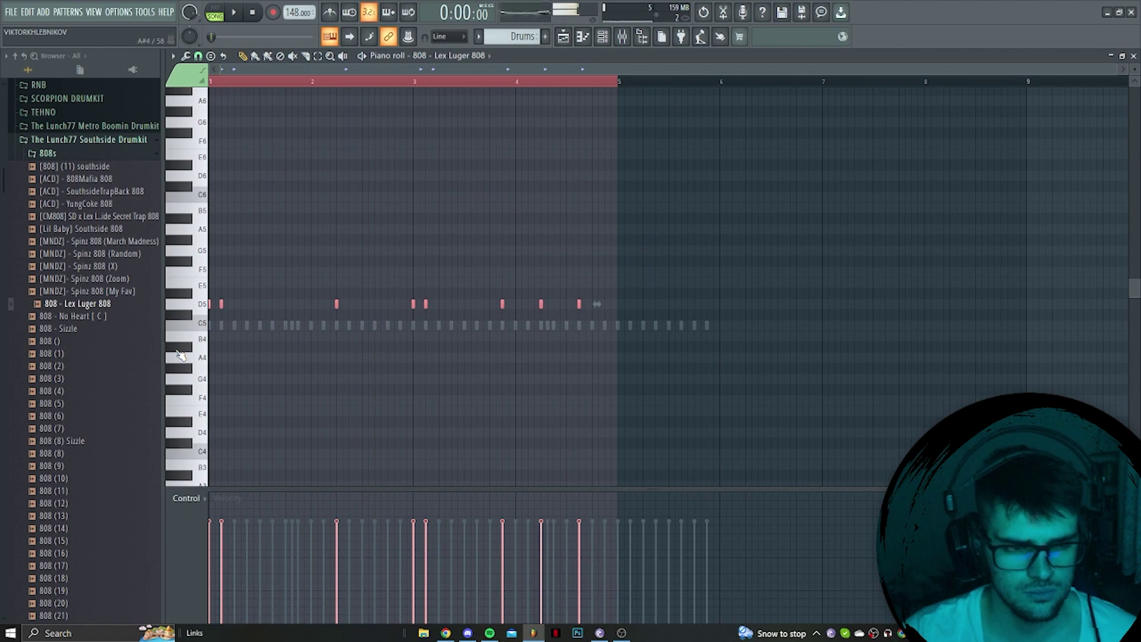
pyautogui.press('space')
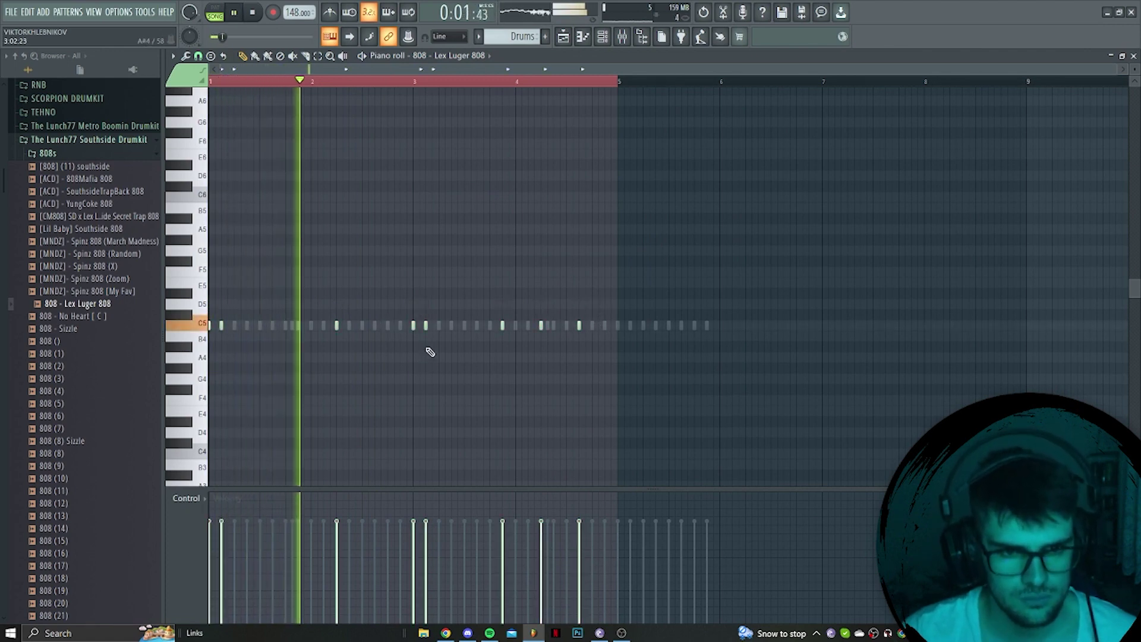
pyautogui.moveTo(541, 325); pyautogui.dragTo(580, 289)
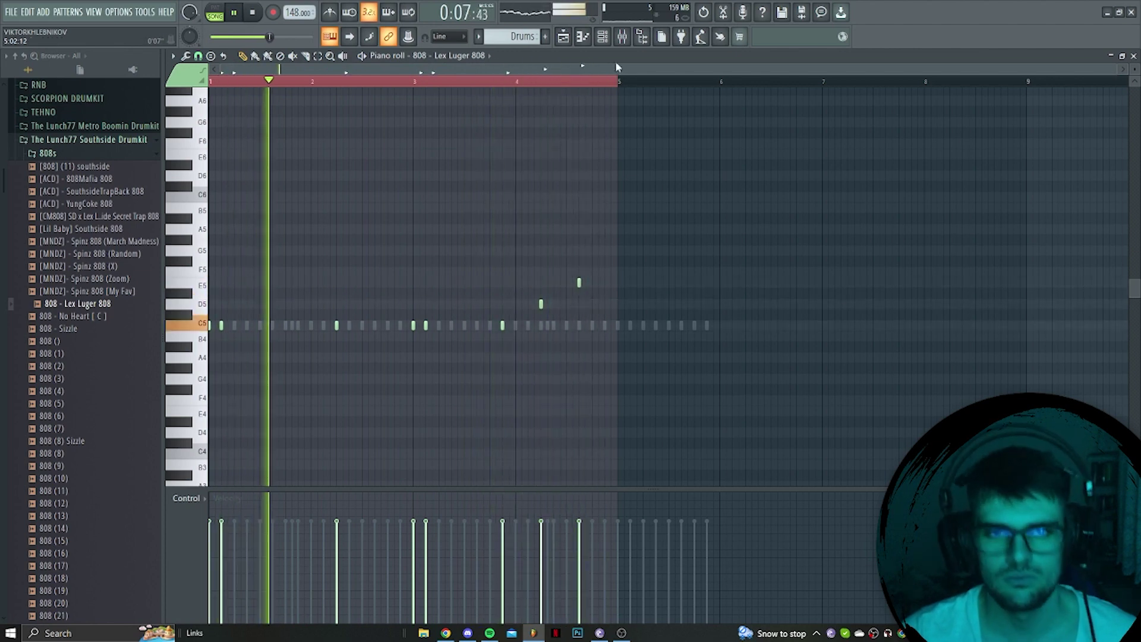
# Delete all Drums and Beat 1 clips from the playlist.
pyautogui.click(563, 36)
pyautogui.moveTo(620, 334); pyautogui.dragTo(496, 271)
pyautogui.press('space')
pyautogui.moveTo(682, 310); pyautogui.dragTo(170, 71)
pyautogui.keyDown('ctrl'); pyautogui.click(531, 277); pyautogui.keyUp('ctrl')
pyautogui.rightClick(438, 202)
pyautogui.rightClick(523, 106)
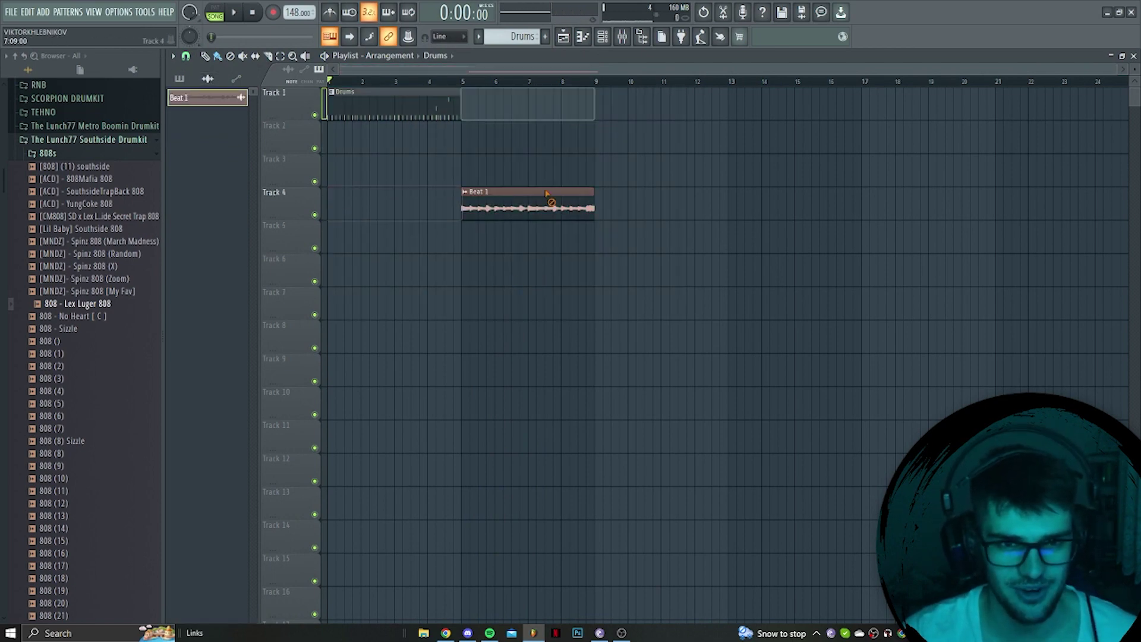
pyautogui.rightClick(550, 198)
pyautogui.rightClick(427, 107)
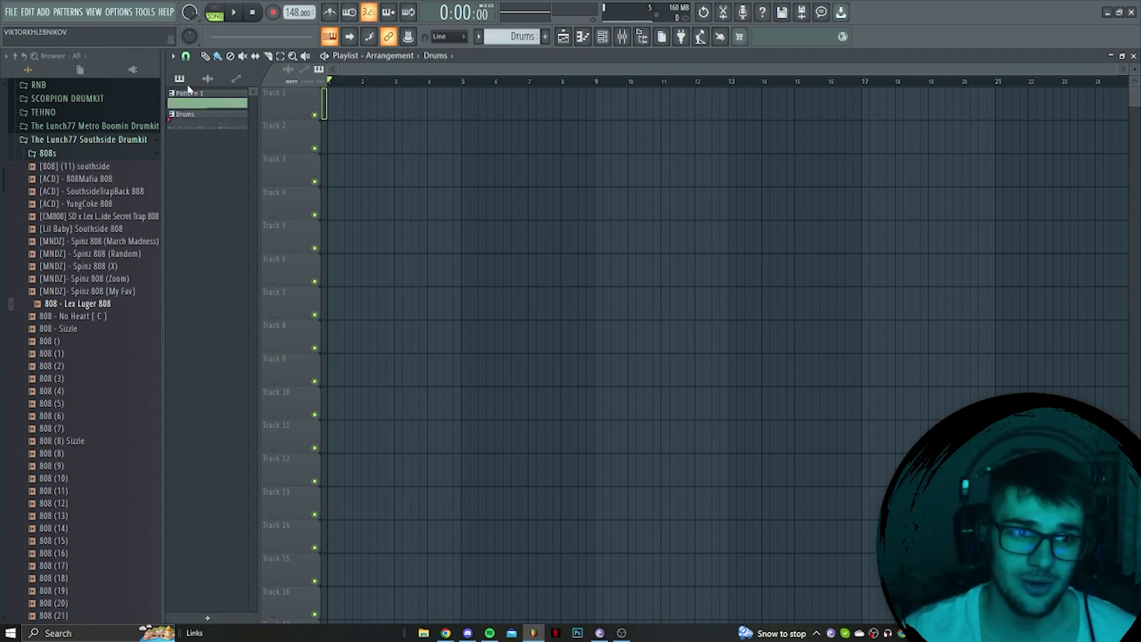
# Add a new empty pattern named Piano.
pyautogui.doubleClick(197, 120)
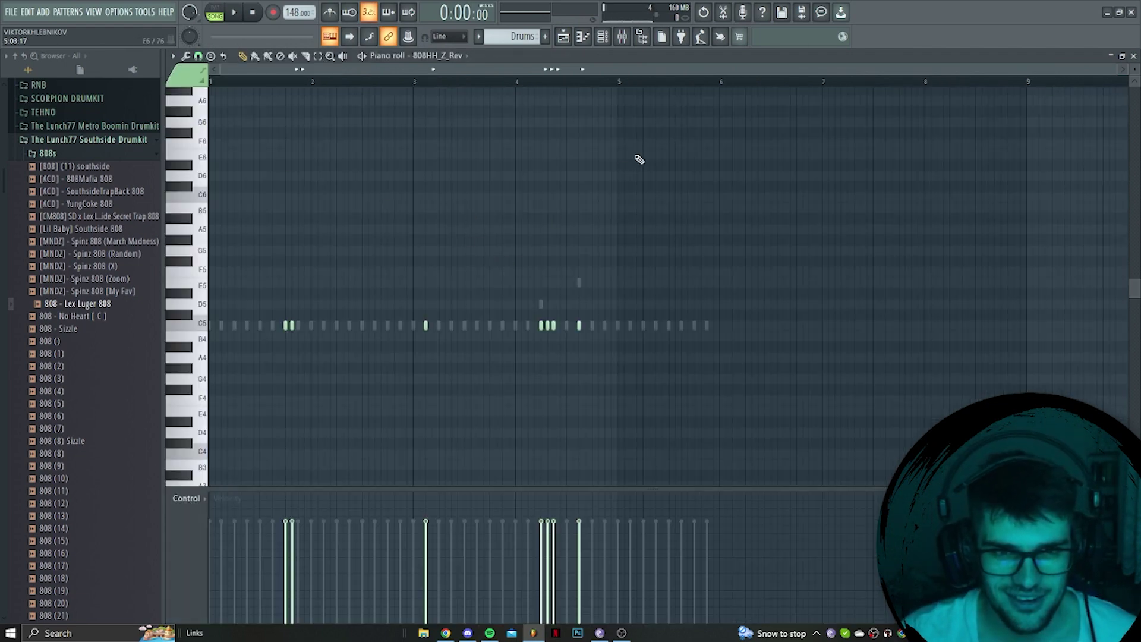
pyautogui.click(602, 38)
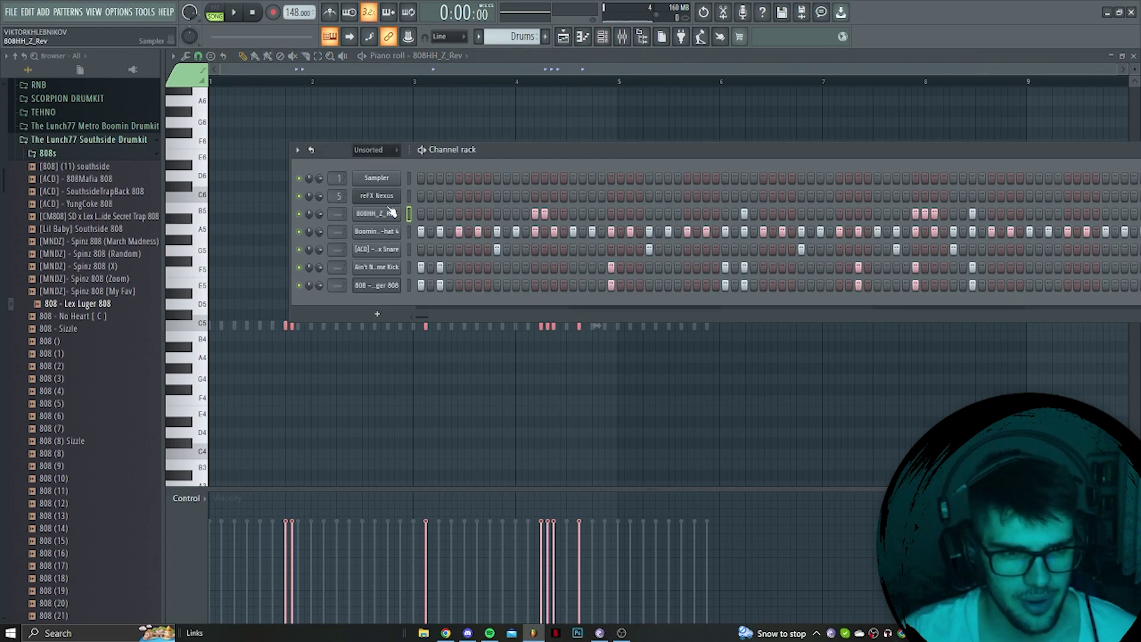
pyautogui.click(545, 36)
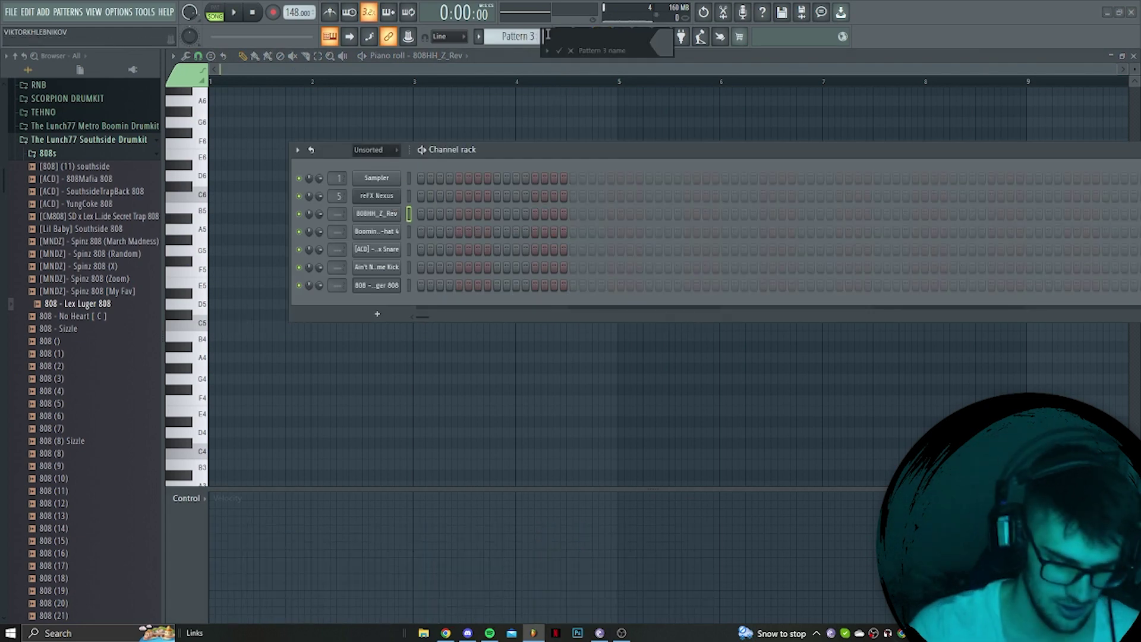
pyautogui.click(562, 38)
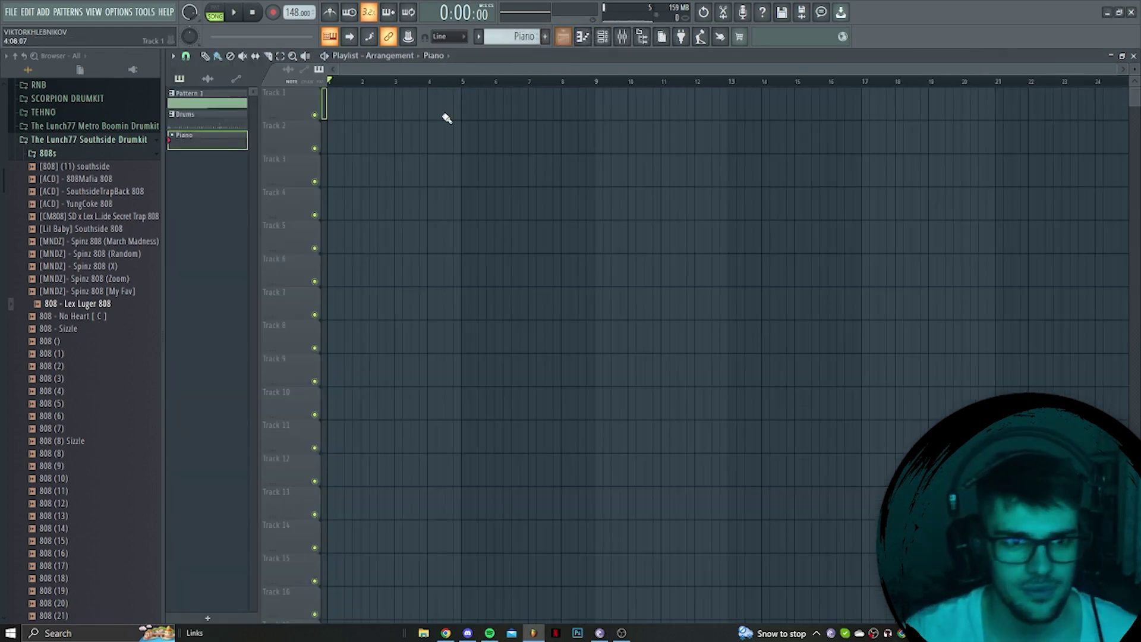
# Split Pattern 1 by channel into separate Sampler and refX Nexus patterns.
pyautogui.doubleClick(208, 101)
pyautogui.click(480, 38)
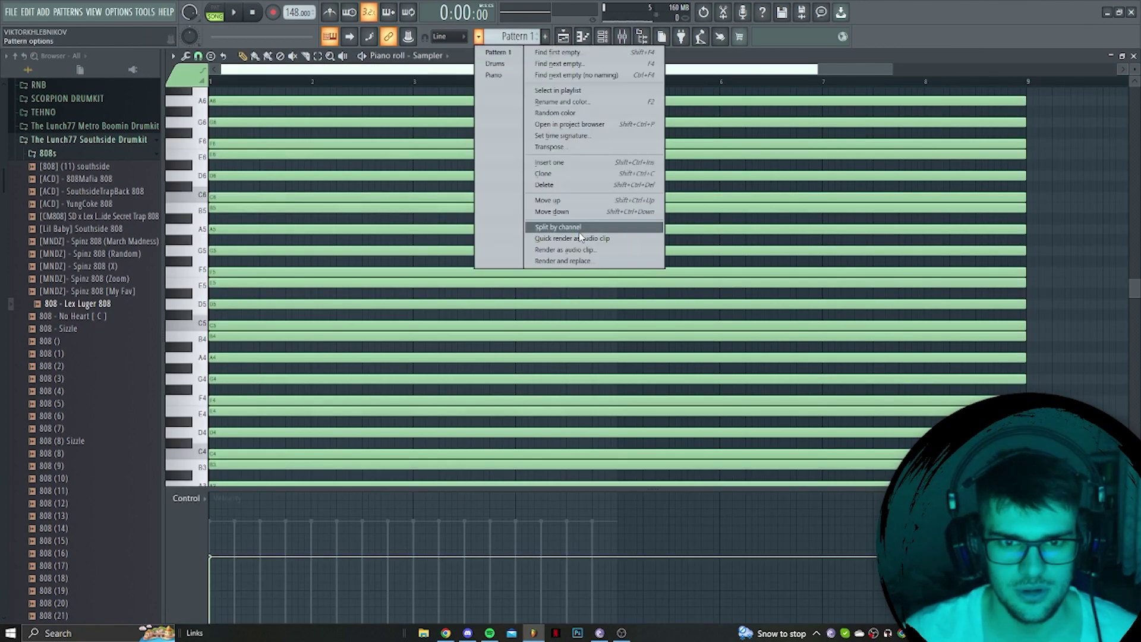
pyautogui.click(571, 224)
pyautogui.click(563, 38)
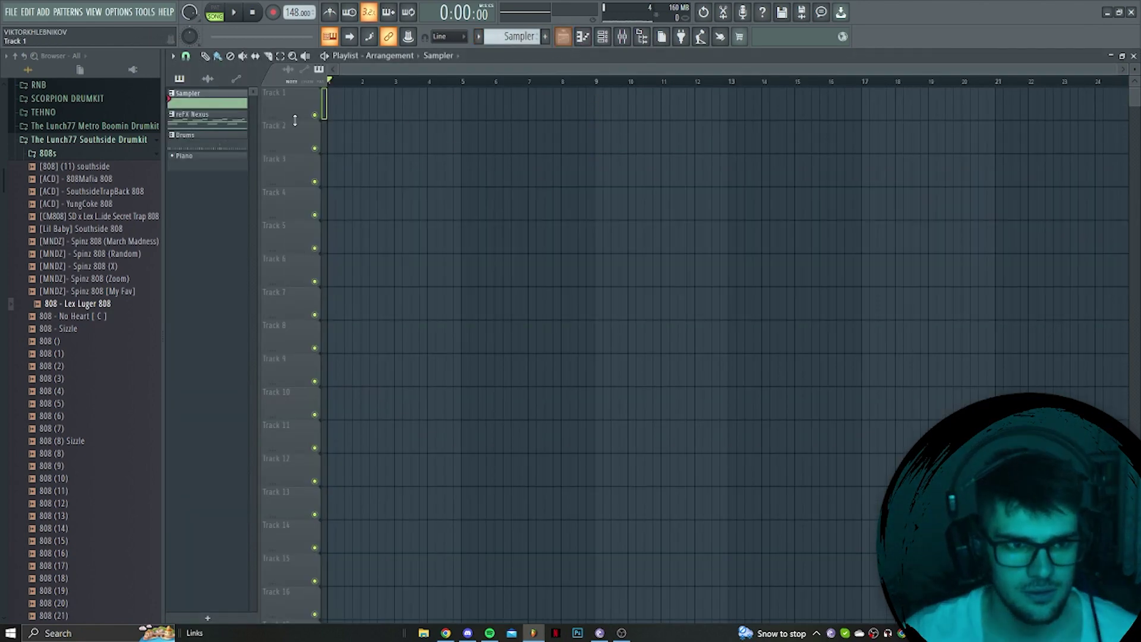
# In the refX Nexus piano roll of the Sampler pattern, place short alternating F5 and C6 notes from bar 1 and audition them.
pyautogui.doubleClick(195, 105)
pyautogui.click(441, 57)
pyautogui.click(457, 132)
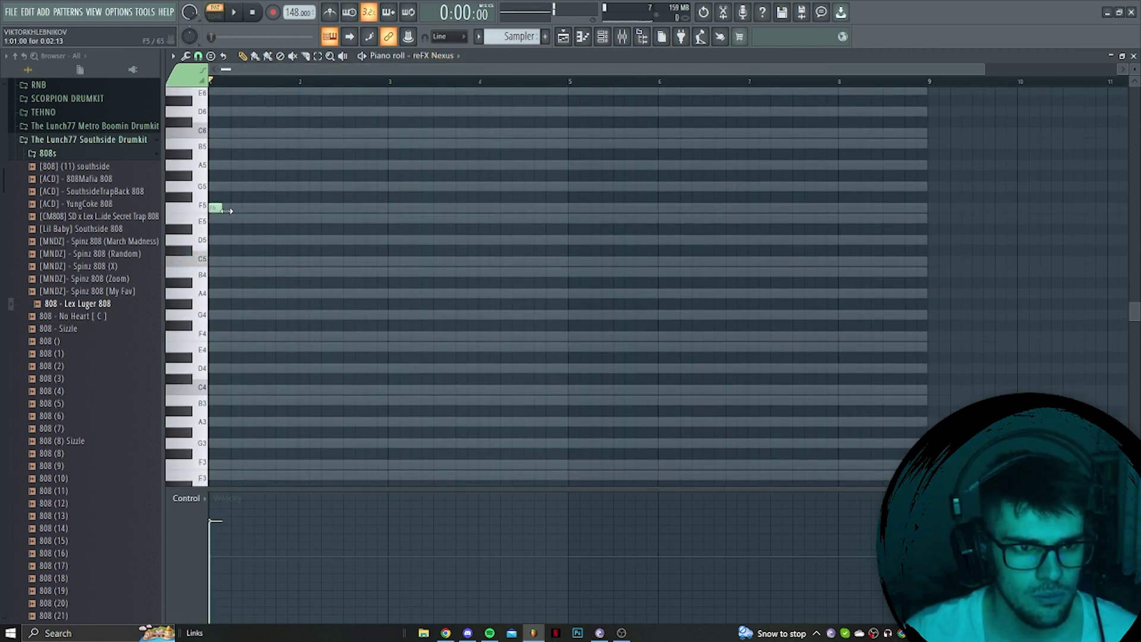
pyautogui.scroll(2, 237, 208)
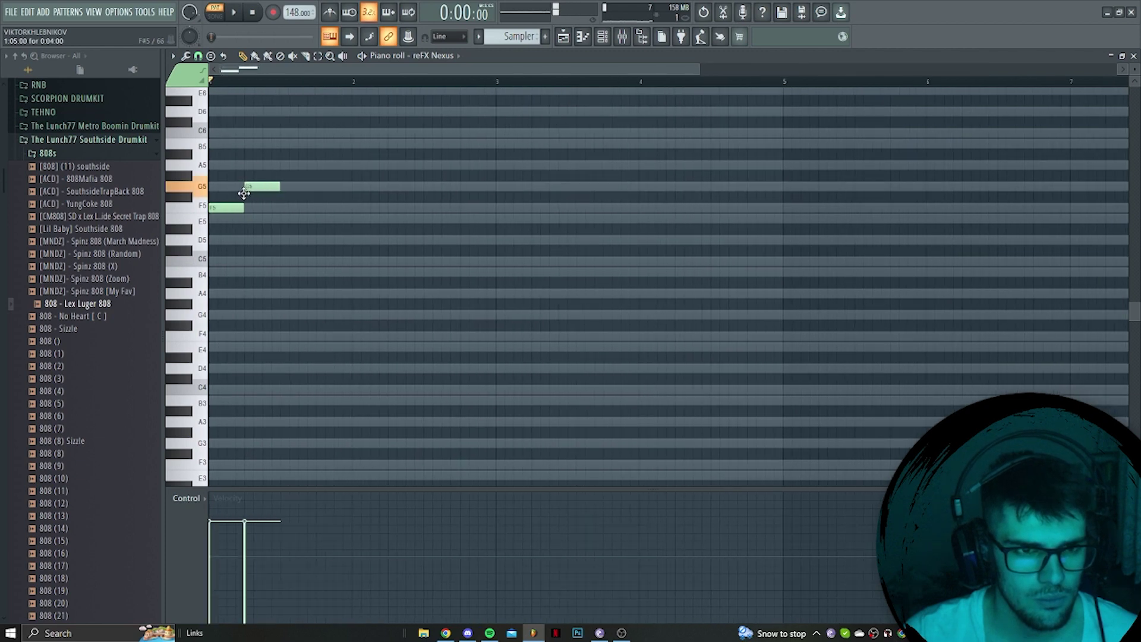
pyautogui.doubleClick(242, 210)
pyautogui.press('Escape')
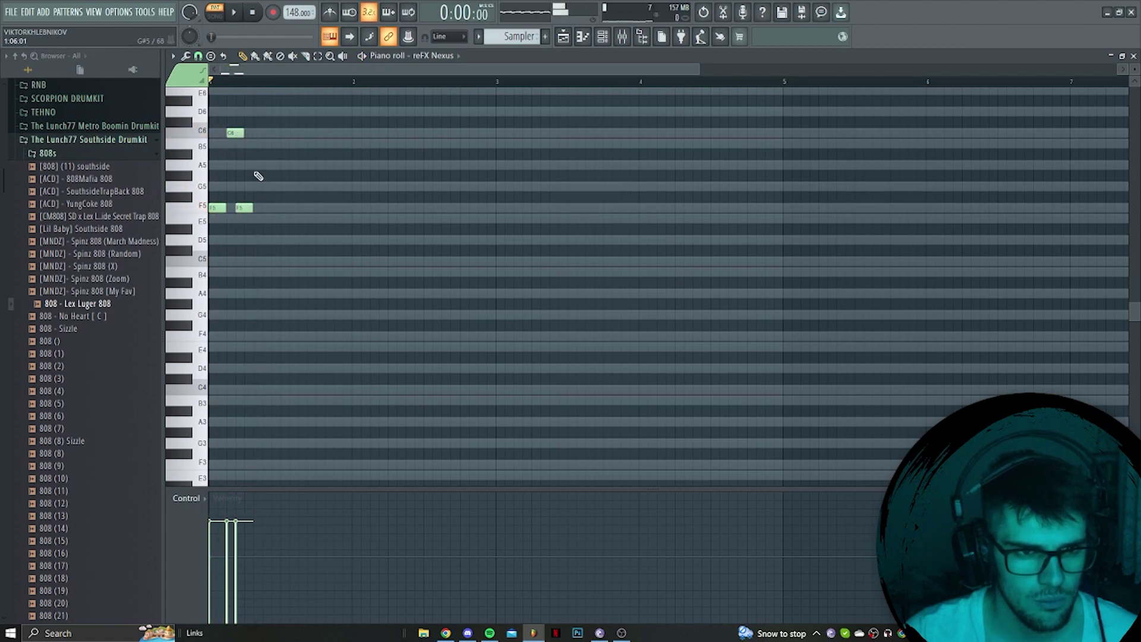
pyautogui.press('space')
pyautogui.click(283, 111)
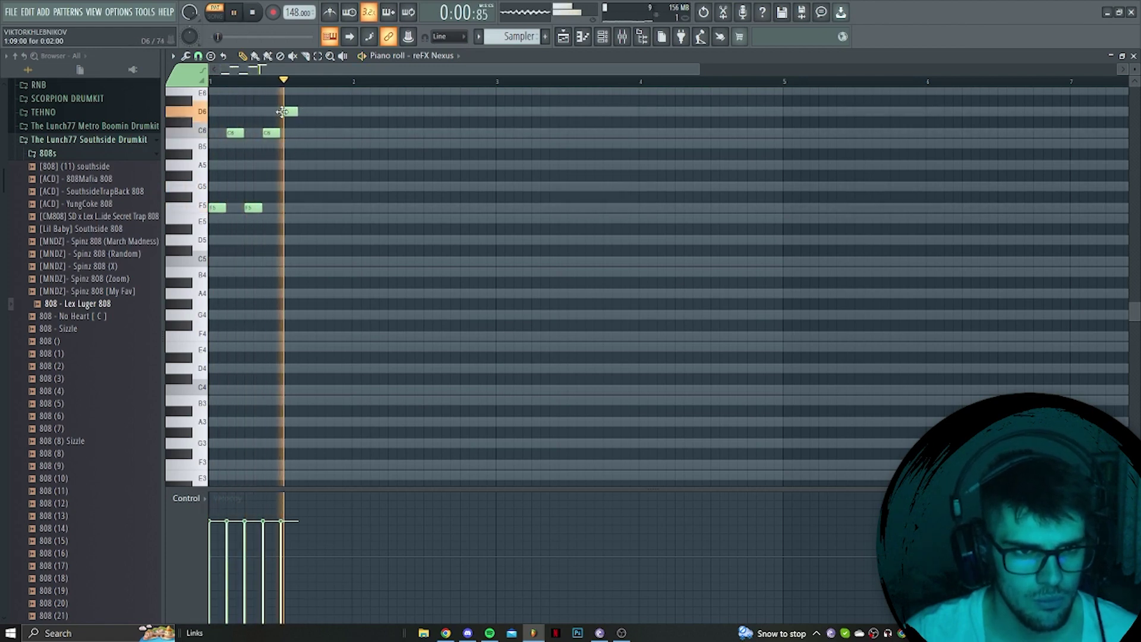
pyautogui.press('space')
# Shift the alternating refX Nexus notes down a semitone to E5 and B5 and continue them through bar 1.
pyautogui.rightClick(271, 134)
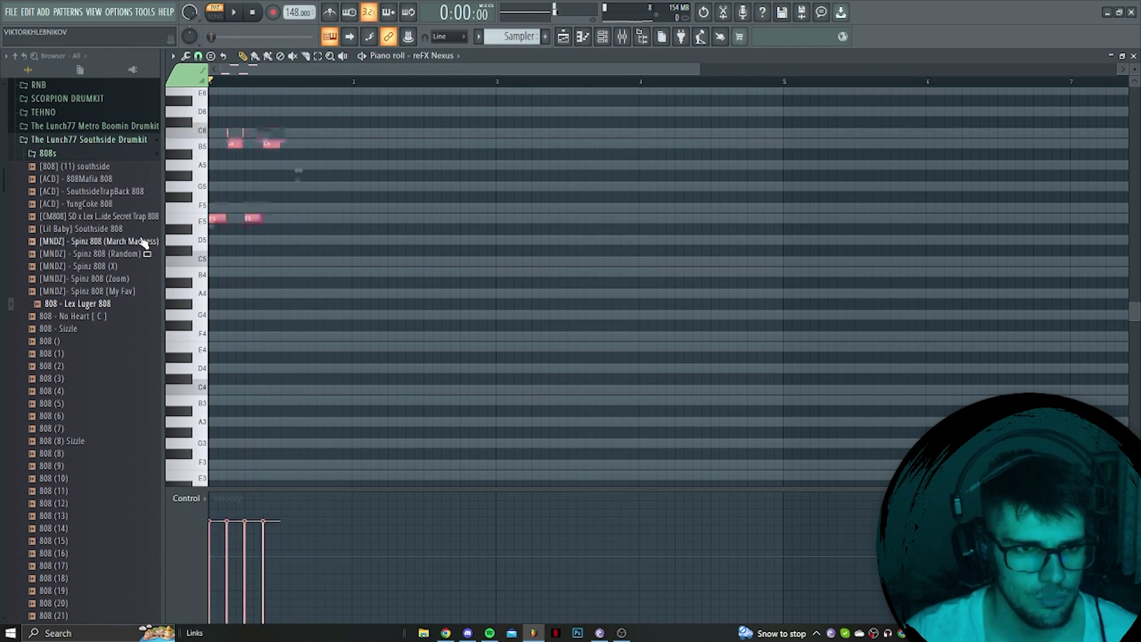
pyautogui.press('space')
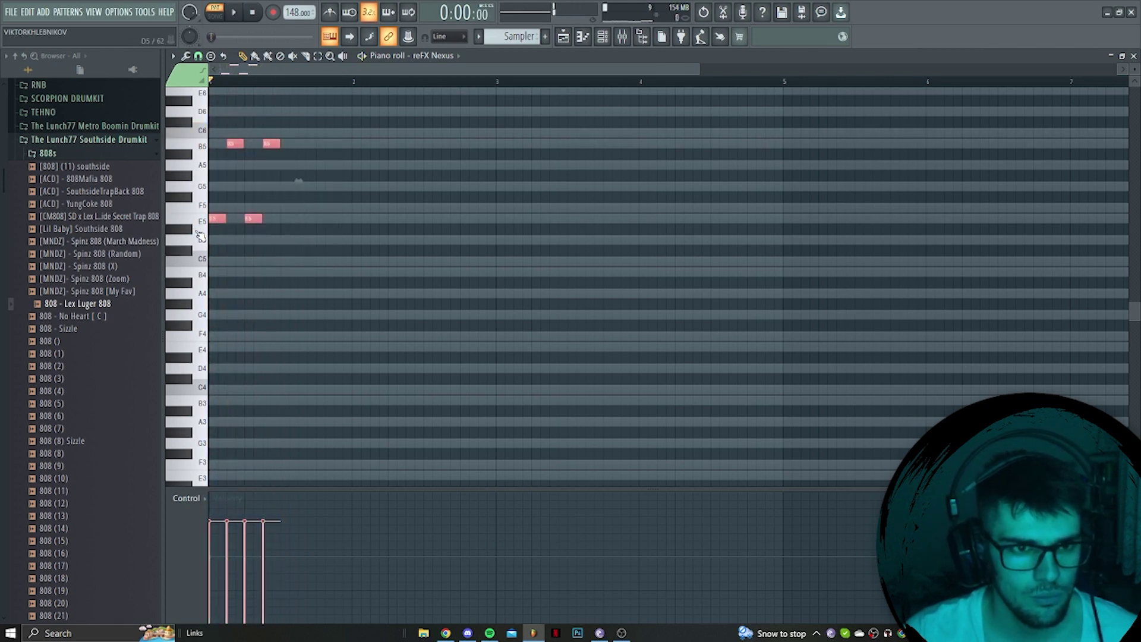
pyautogui.press('space')
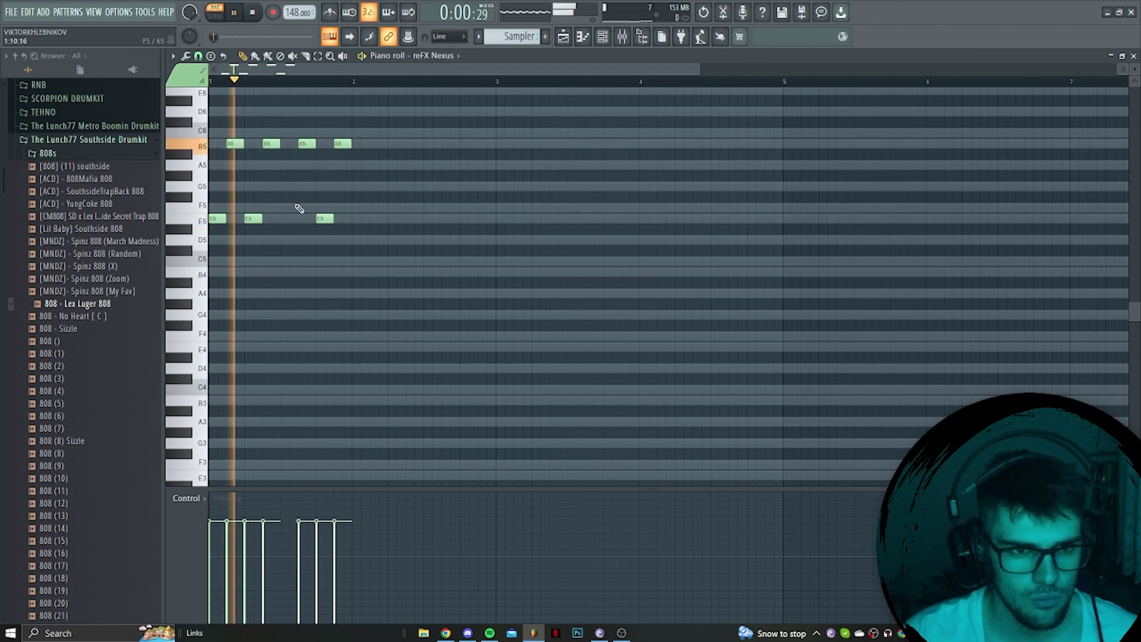
pyautogui.press('space')
pyautogui.rightClick(342, 143)
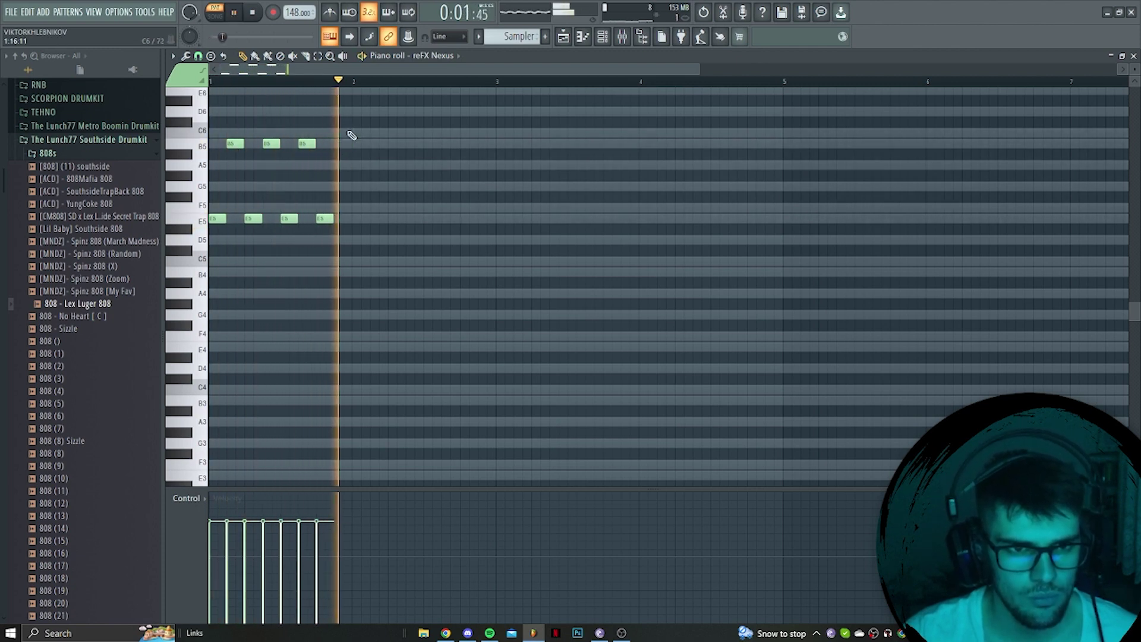
# Continue the E5 notes through bar 2, alternating them with C6 notes from the end of bar 1.
pyautogui.moveTo(399, 110)
pyautogui.mouseDown()
pyautogui.moveTo(250, 221)
pyautogui.moveTo(225, 219)
pyautogui.moveTo(383, 225)
pyautogui.moveTo(359, 220)
pyautogui.mouseUp()
pyautogui.press('space')
pyautogui.press('space')
pyautogui.moveTo(374, 130); pyautogui.dragTo(491, 172)
pyautogui.hotkey('shift', 'Up')
pyautogui.hotkey('ctrl', 'd')
pyautogui.rightClick(486, 123)
pyautogui.click(484, 133)
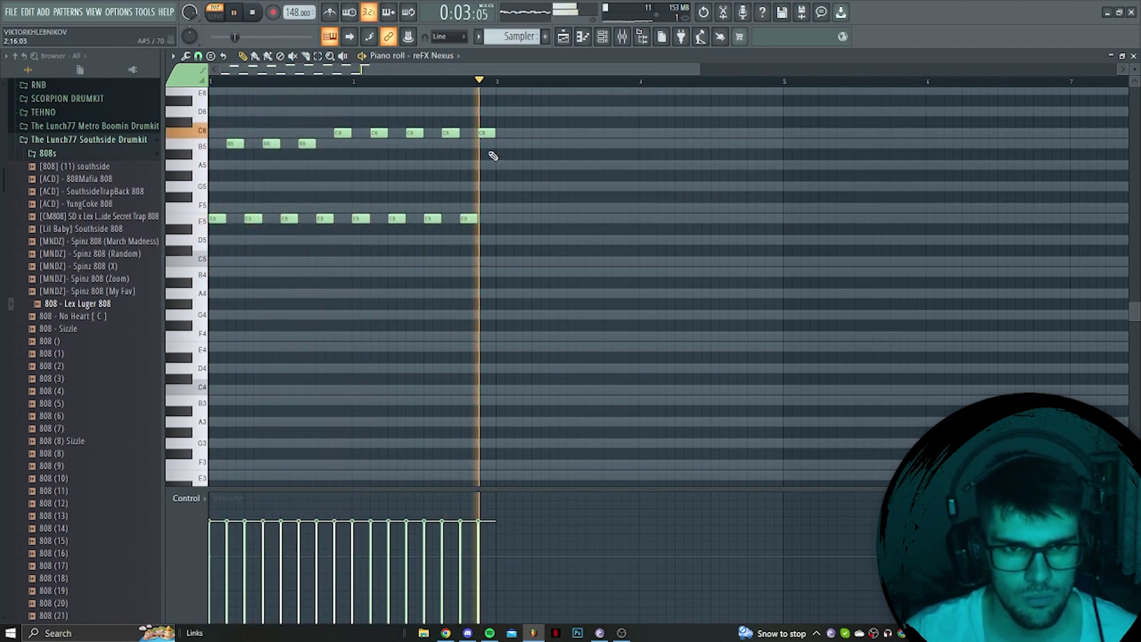
pyautogui.press('space')
# Load the Momentary preset in Gross Beat on mixer Insert 5 and set its time effect to 1/2 Speed.
pyautogui.click(622, 42)
pyautogui.click(623, 39)
pyautogui.press('space')
pyautogui.click(380, 308)
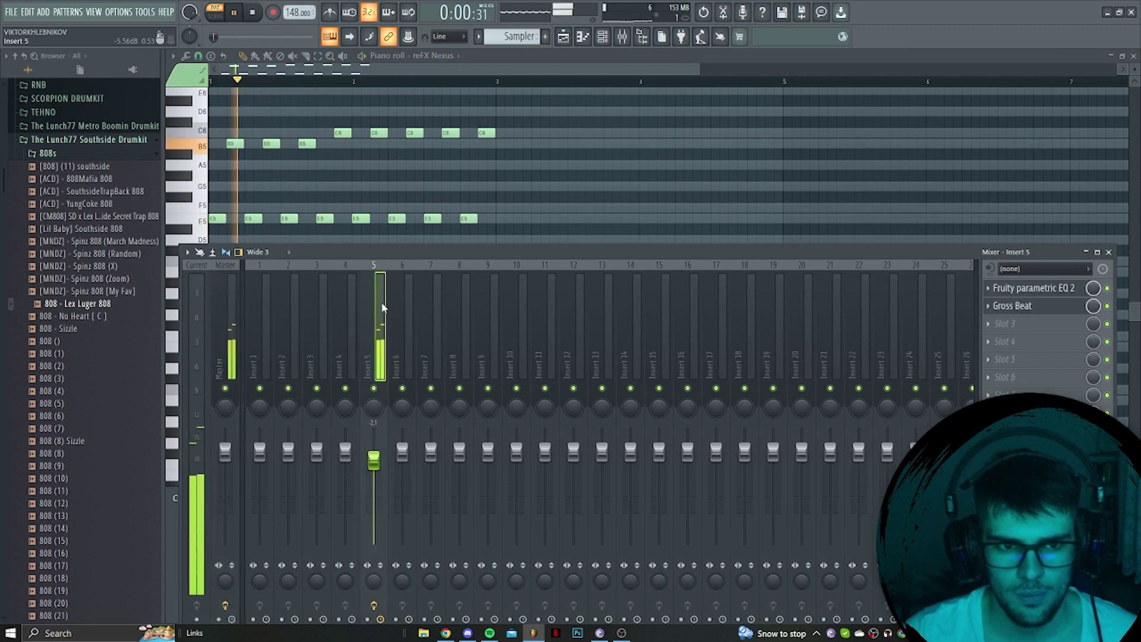
pyautogui.click(1028, 307)
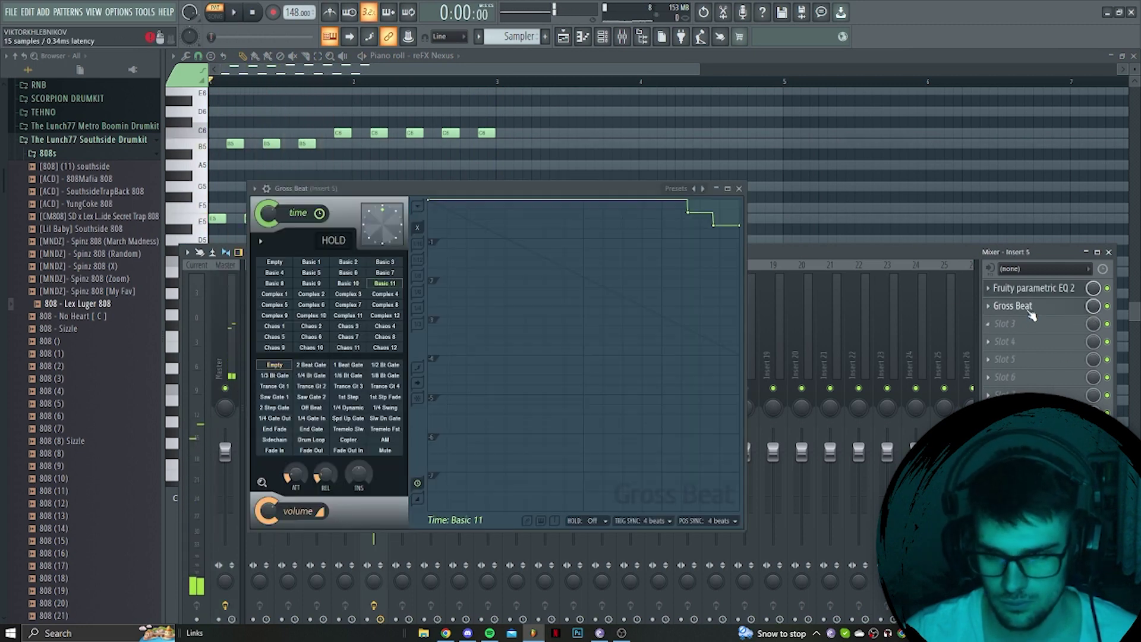
pyautogui.click(679, 190)
pyautogui.click(700, 231)
pyautogui.click(393, 336)
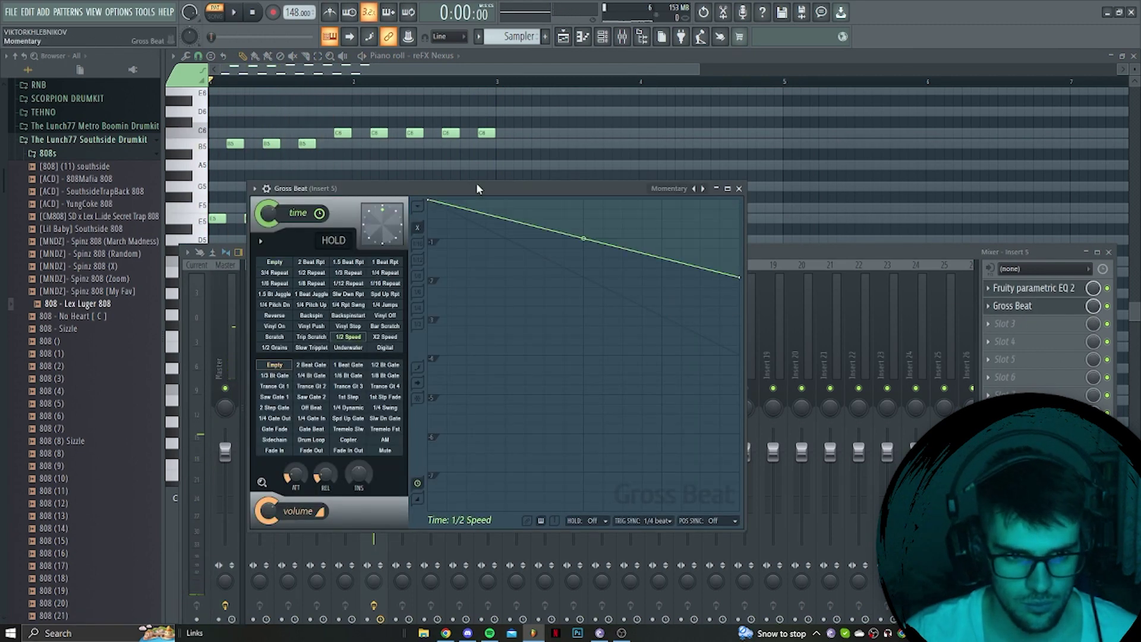
pyautogui.rightClick(476, 175)
# Add a high E6 note at the start of bar 1 and a G6 note on beat 2, auditioning positions during playback.
pyautogui.press('space')
pyautogui.scroll(1, 243, 269)
pyautogui.moveTo(306, 69); pyautogui.dragTo(249, 70)
pyautogui.scroll(2, 285, 132)
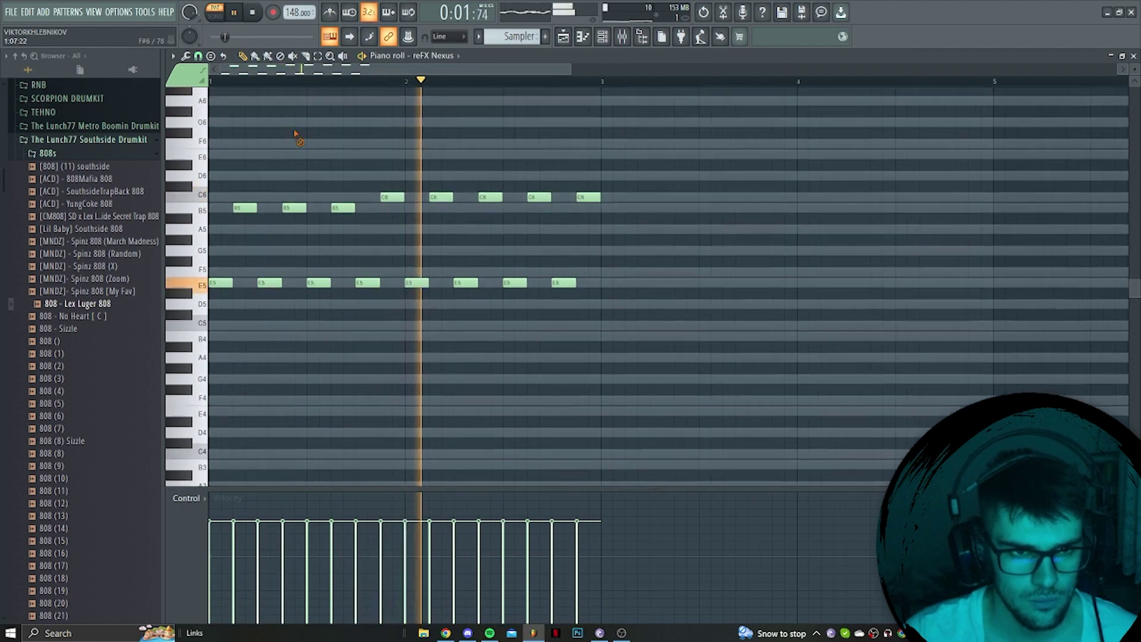
pyautogui.press('space')
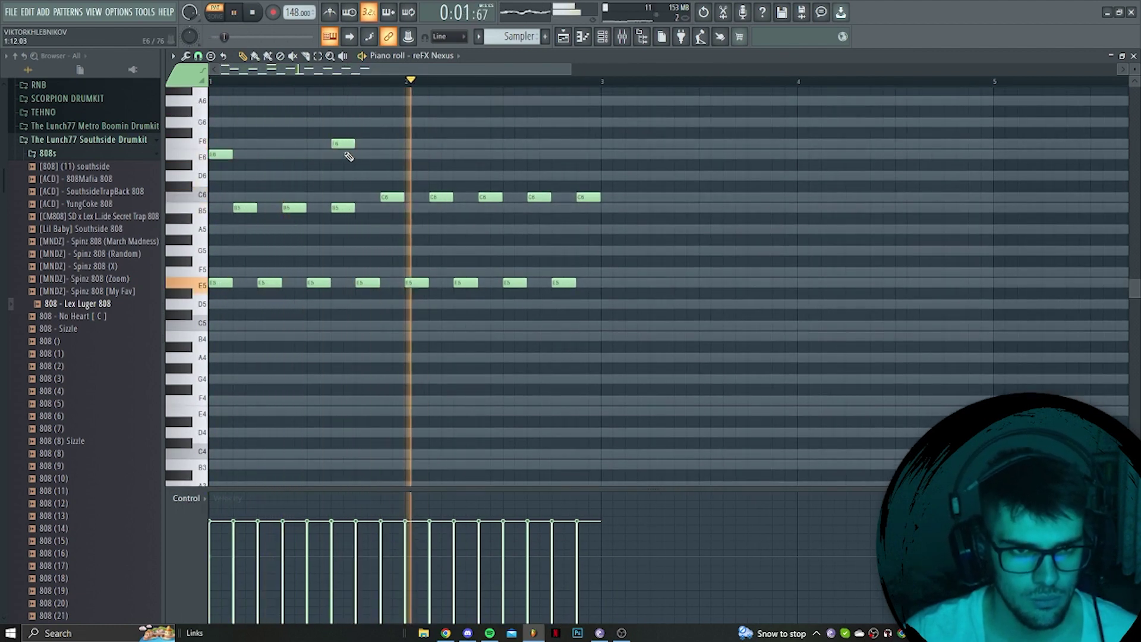
pyautogui.press('space')
pyautogui.press('space')
pyautogui.click(318, 143)
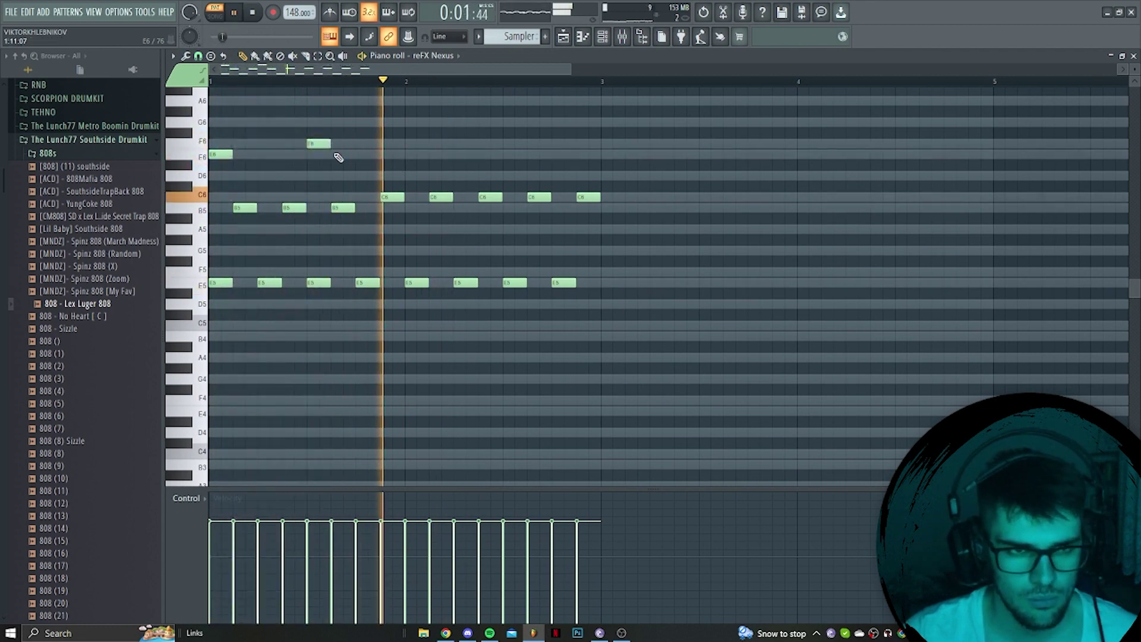
pyautogui.click(288, 145)
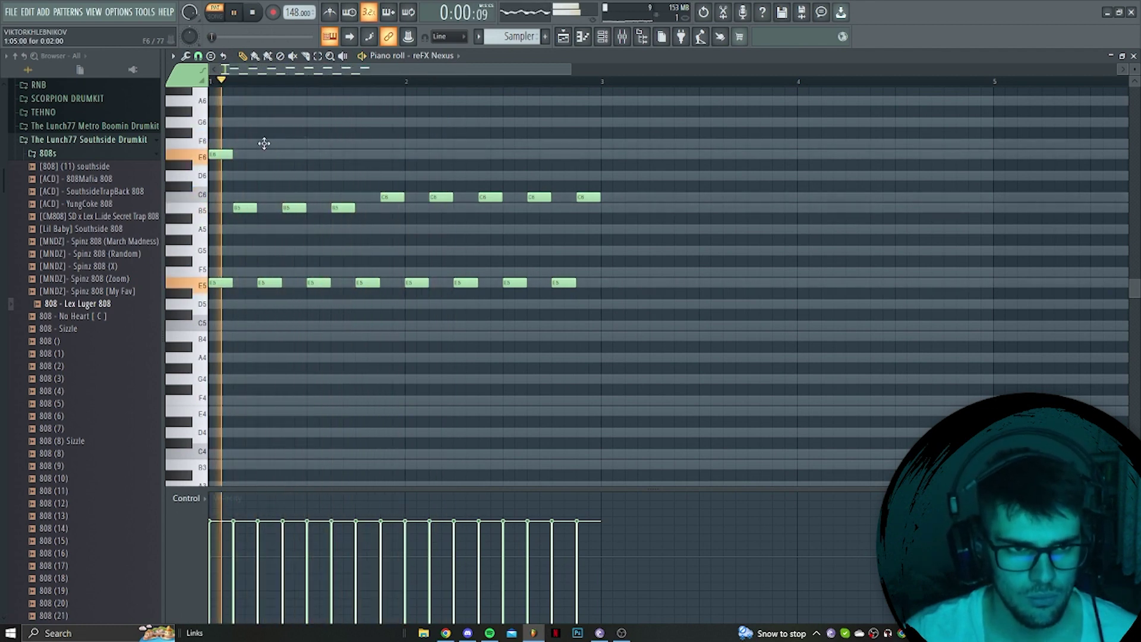
pyautogui.click(263, 143)
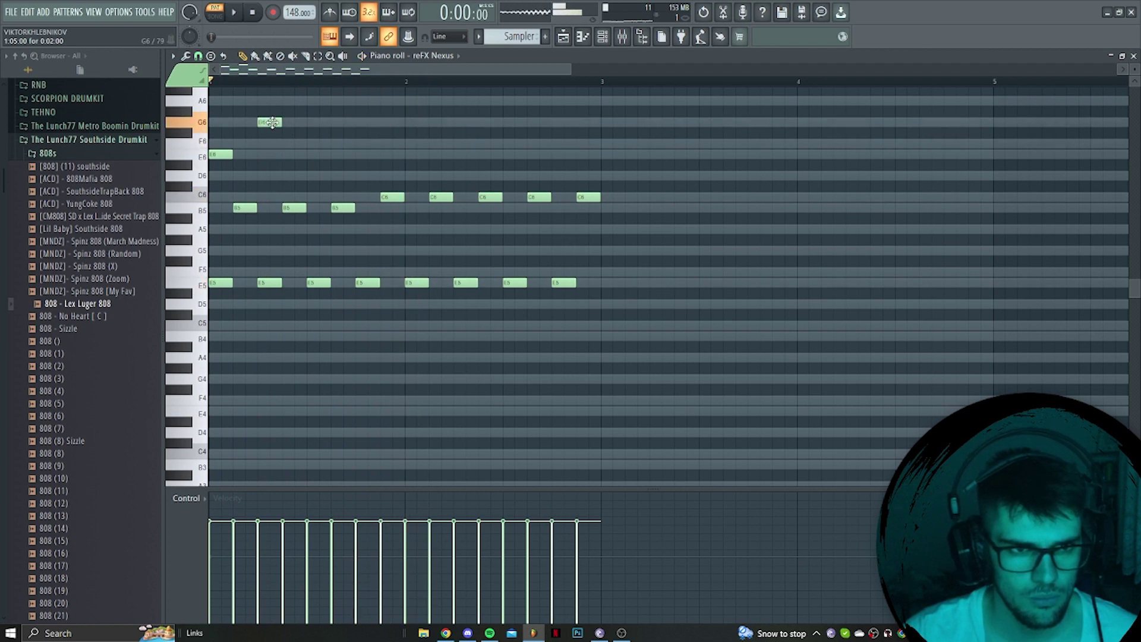
# Try a B6 note on beat 4 of bar 1 above the refX Nexus pattern.
pyautogui.scroll(3, 272, 122)
pyautogui.press('space')
pyautogui.click(367, 113)
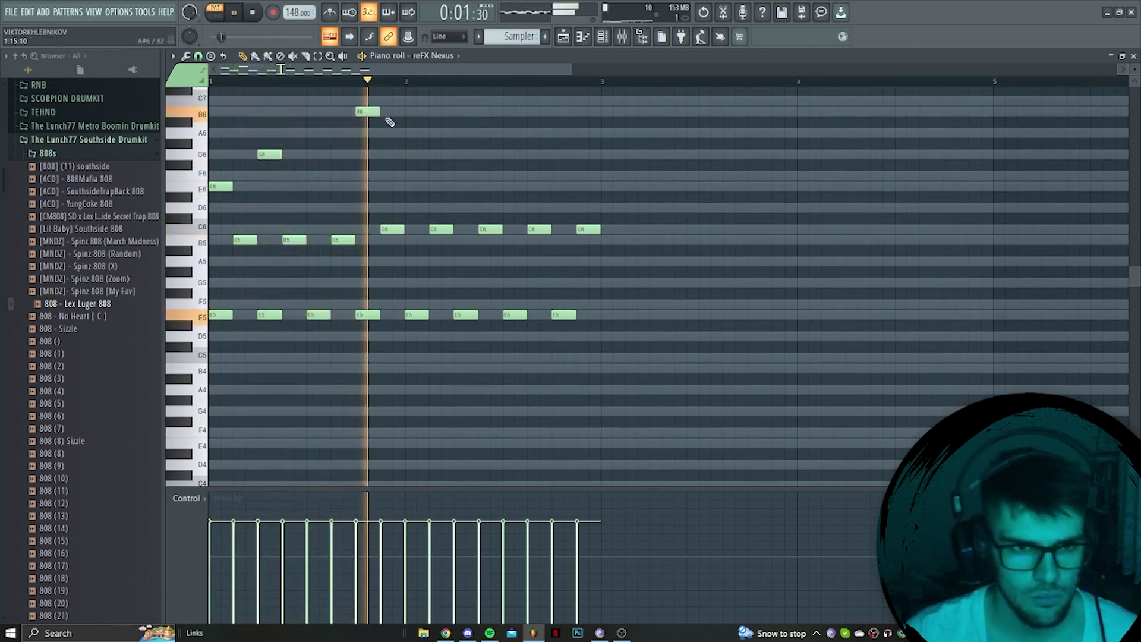
pyautogui.moveTo(330, 102); pyautogui.dragTo(297, 102)
pyautogui.press('space')
# Raise the selected D6 note right after the G6 note two semitones to E6 and audition the melody.
pyautogui.press('space')
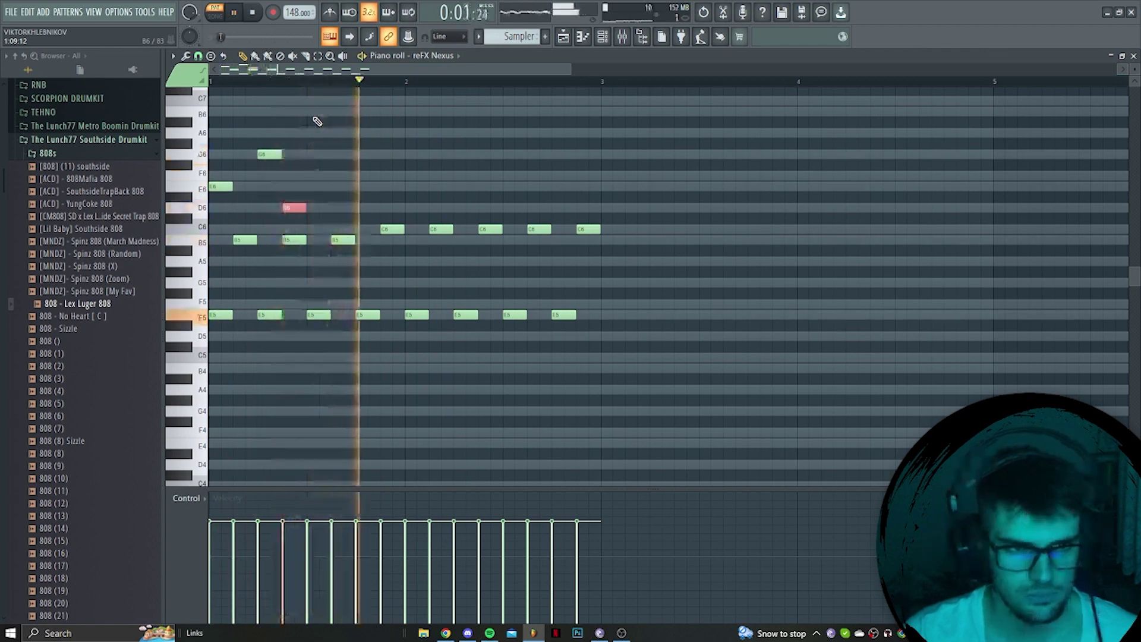
pyautogui.hotkey('shift', 'Up')
pyautogui.hotkey('shift', 'Up')
pyautogui.press('space')
pyautogui.press('space')
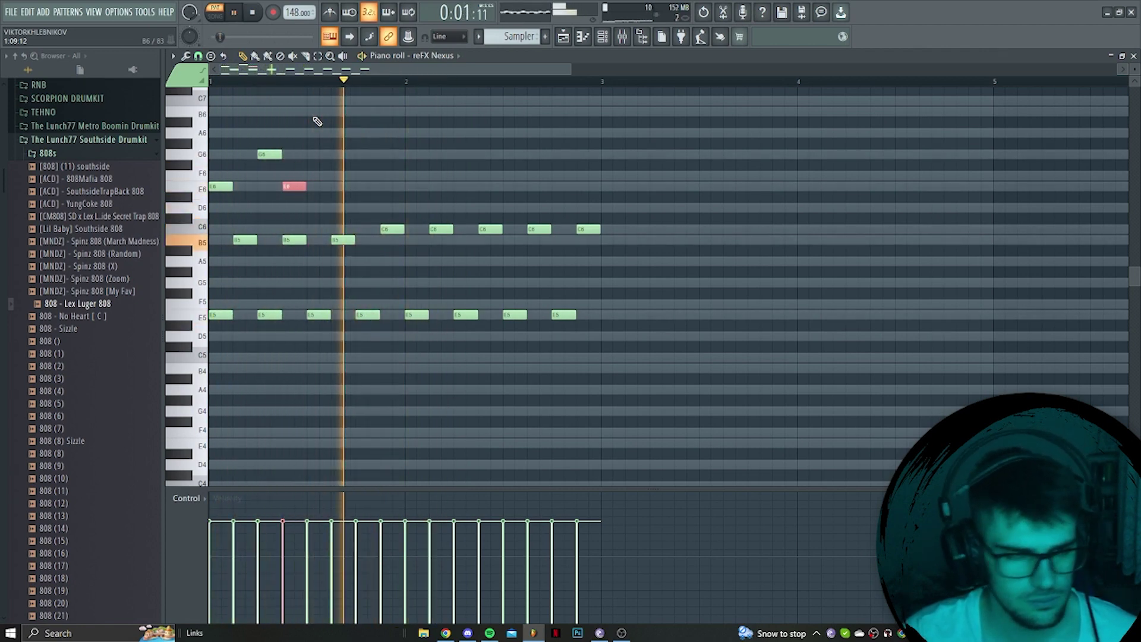
# Add an F6 note in bar 2, then duplicate the whole two-bar refX Nexus melody into bars 3 and 4.
pyautogui.press('space')
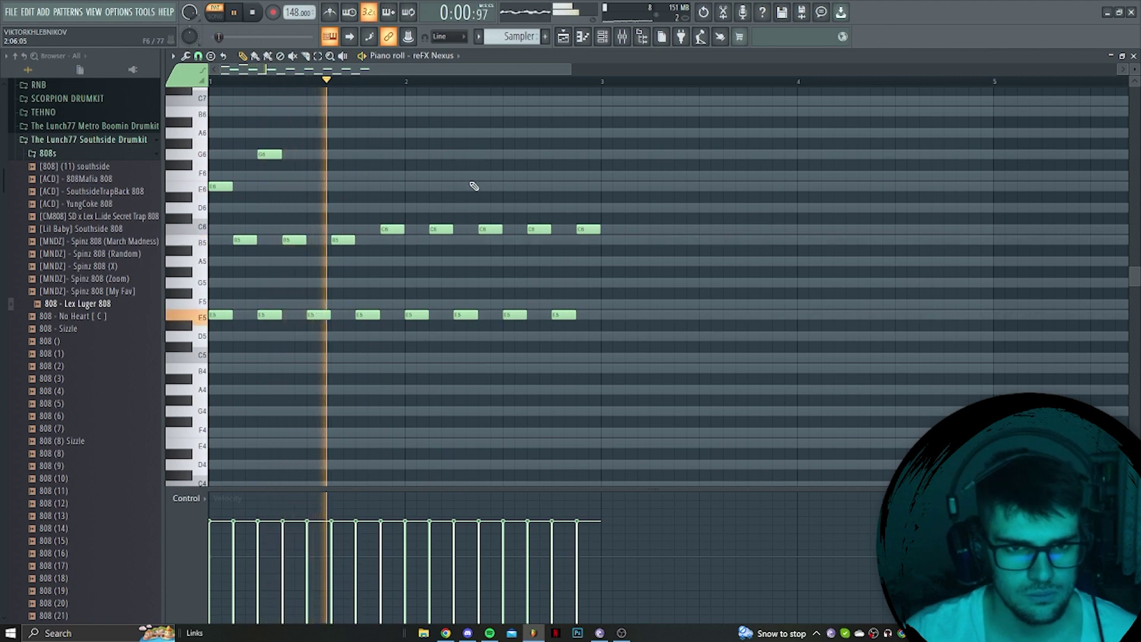
pyautogui.click(455, 175)
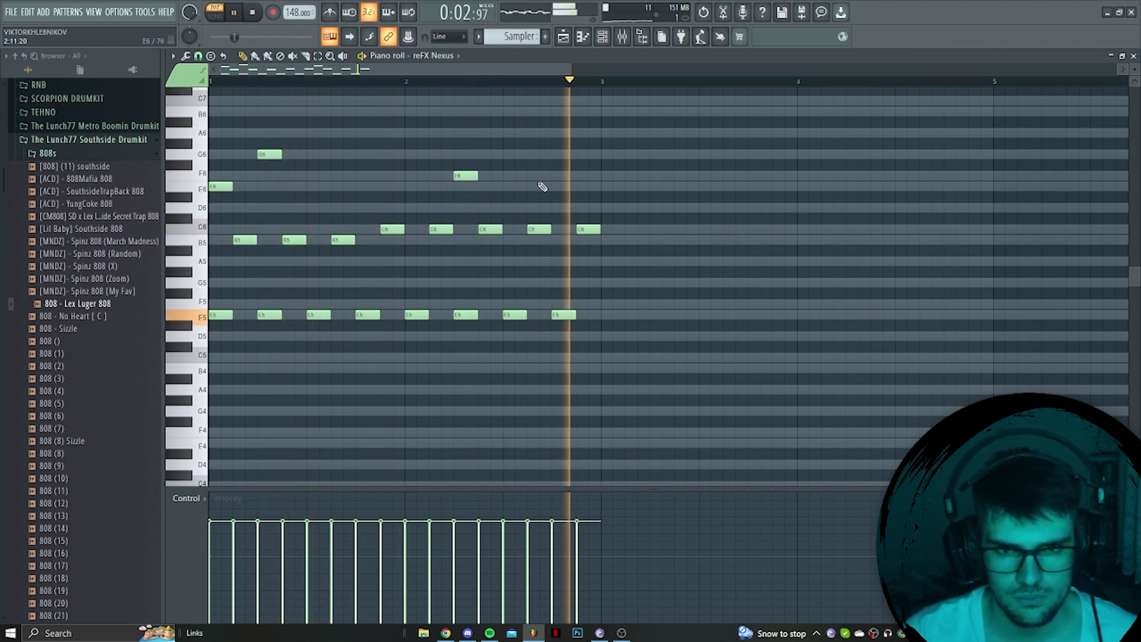
pyautogui.hotkey('ctrl', 'a')
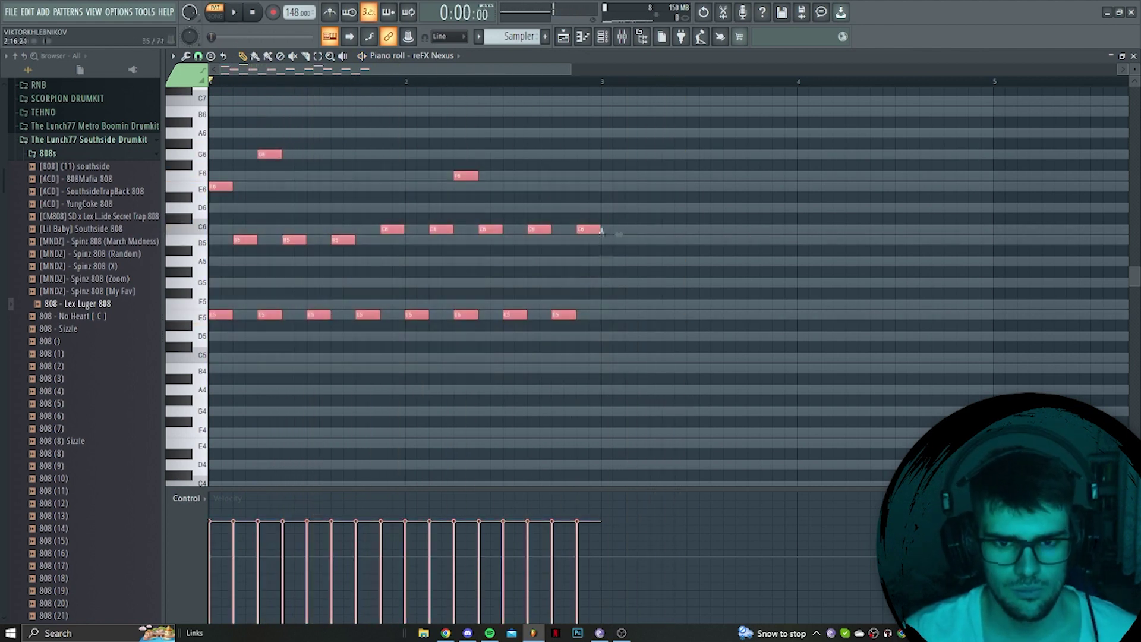
pyautogui.hotkey('ctrl', 'b')
pyautogui.press('space')
pyautogui.scroll(-2, 744, 191)
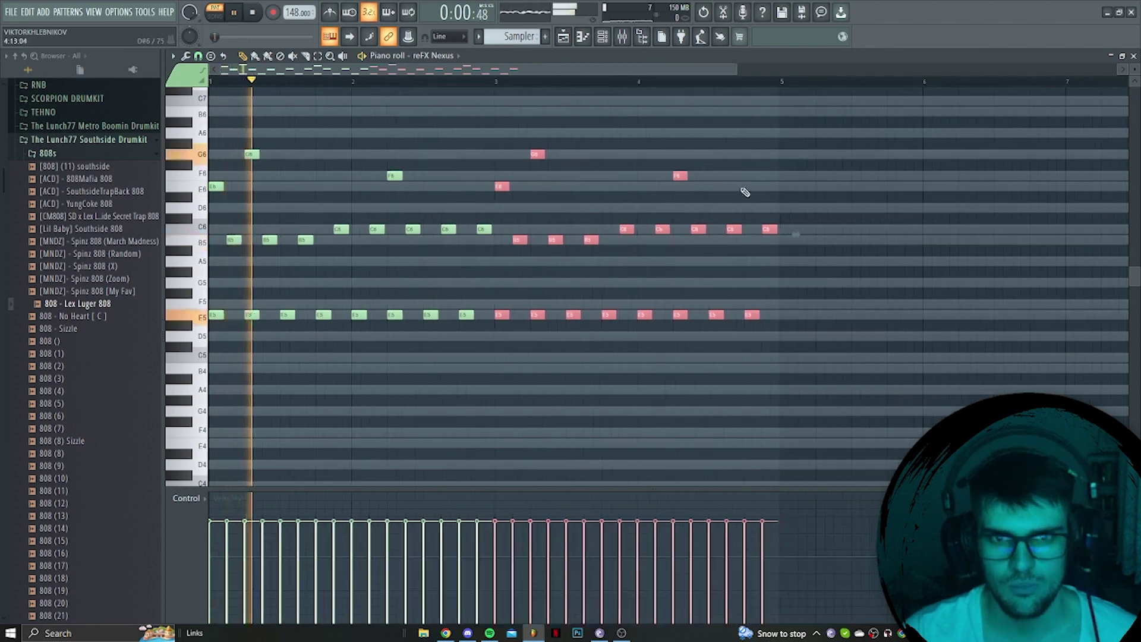
# Load Effectrix in slot 3 of mixer Insert 5 and try a Vinyl block on its first steps.
pyautogui.click(633, 41)
pyautogui.click(1046, 324)
pyautogui.moveTo(1010, 339)
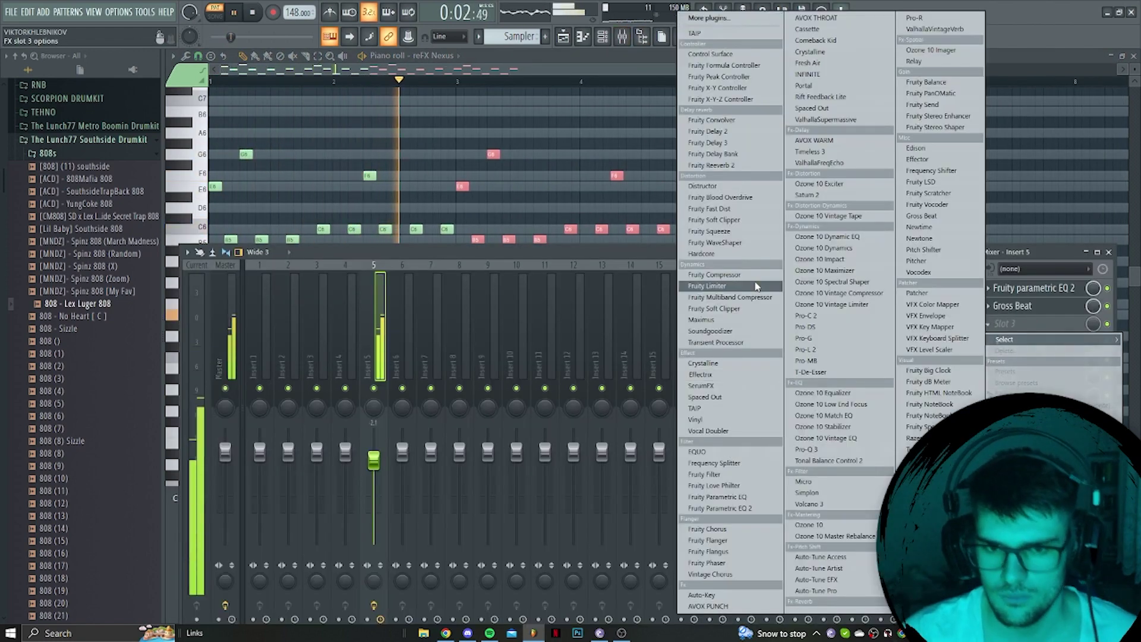
pyautogui.click(694, 372)
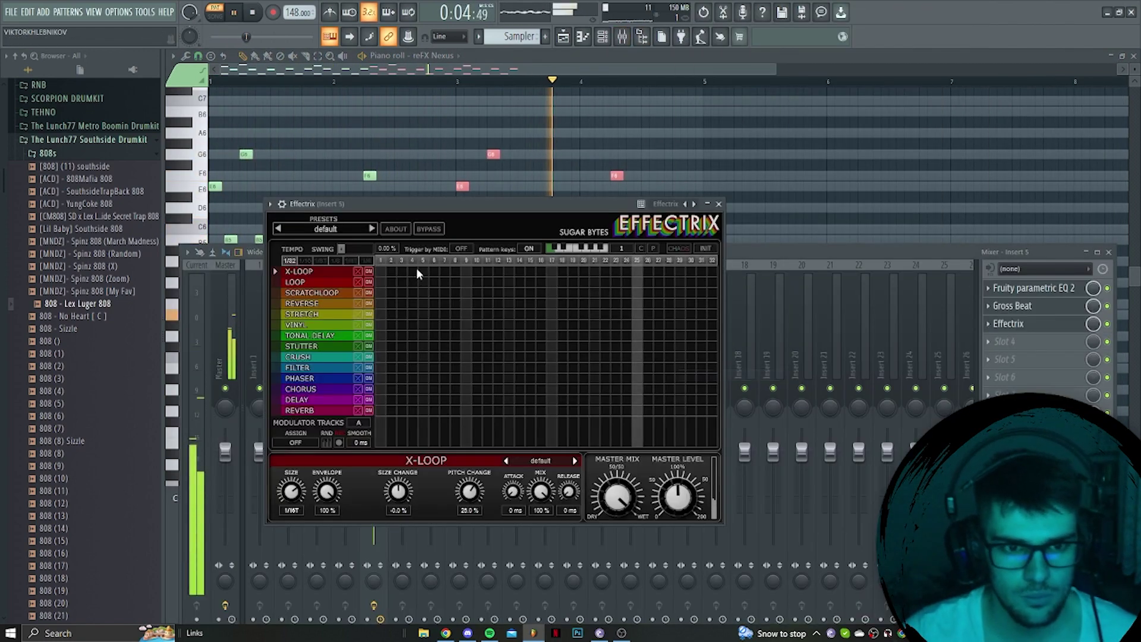
pyautogui.moveTo(383, 326); pyautogui.dragTo(403, 325)
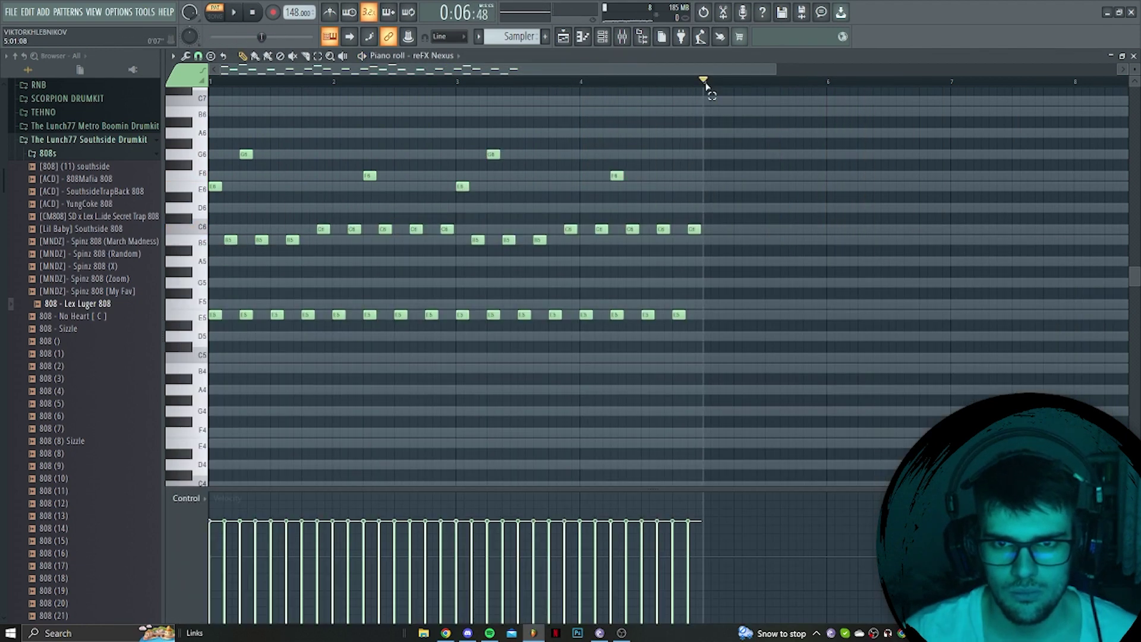
# Replay the selected melody and add an Effectrix Vinyl block on steps 13–14 and a Scratchloop block on steps 13–20.
pyautogui.hotkey('ctrl', 'a')
pyautogui.press('space')
pyautogui.click(602, 36)
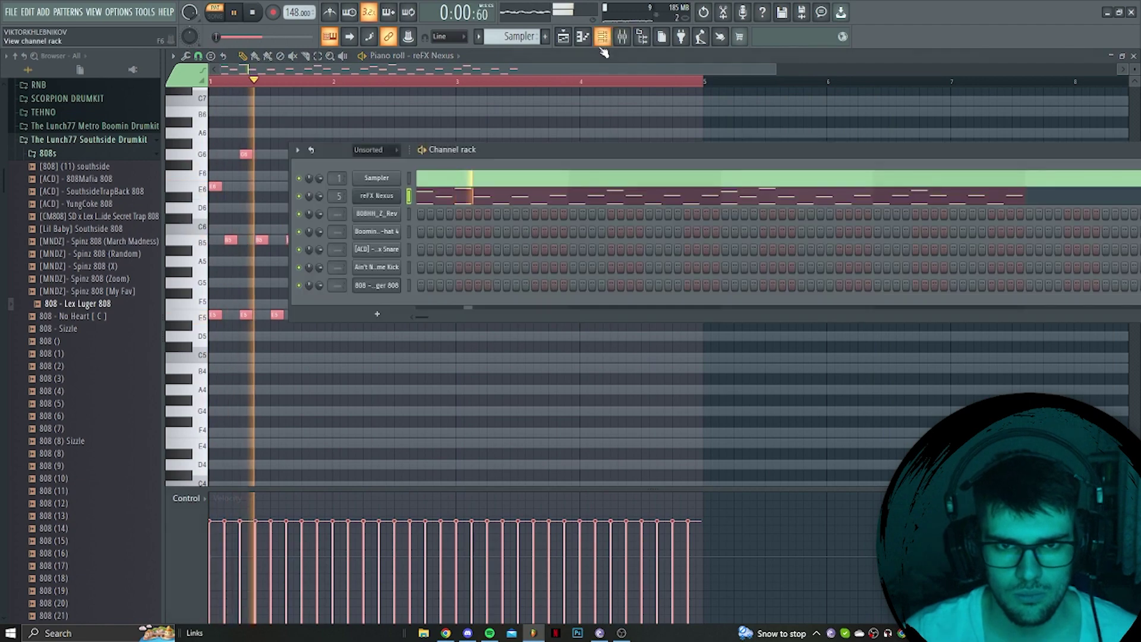
pyautogui.click(622, 36)
pyautogui.click(1074, 331)
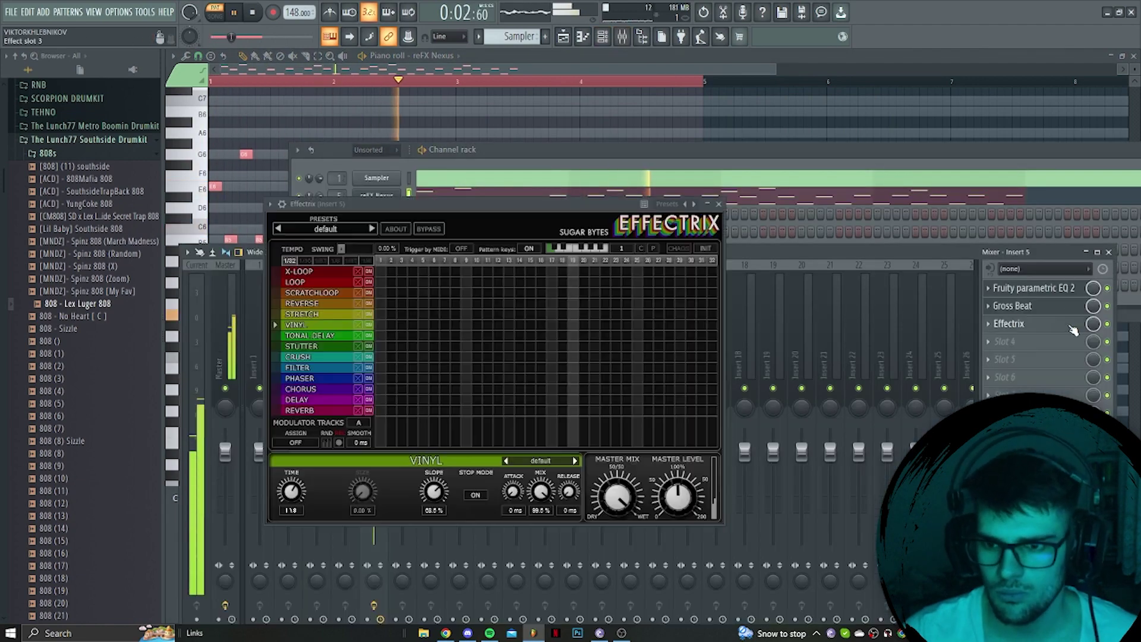
pyautogui.press('space')
pyautogui.press('space')
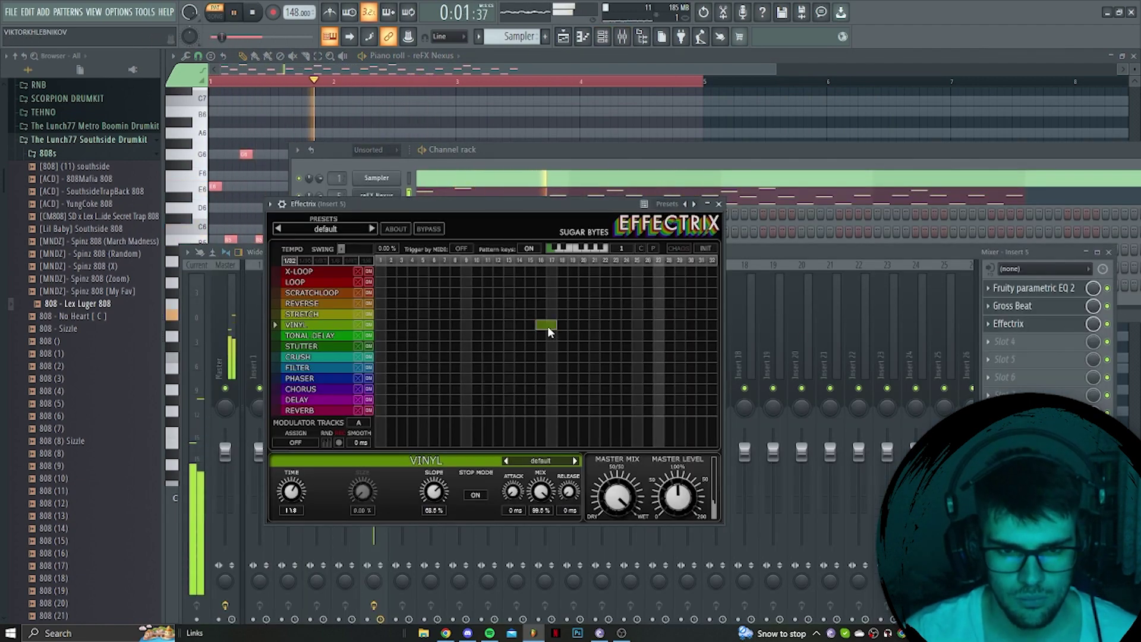
pyautogui.rightClick(547, 326)
pyautogui.moveTo(508, 325)
pyautogui.mouseDown()
pyautogui.moveTo(531, 324)
pyautogui.moveTo(526, 292)
pyautogui.moveTo(587, 291)
pyautogui.mouseUp()
pyautogui.rightClick(527, 326)
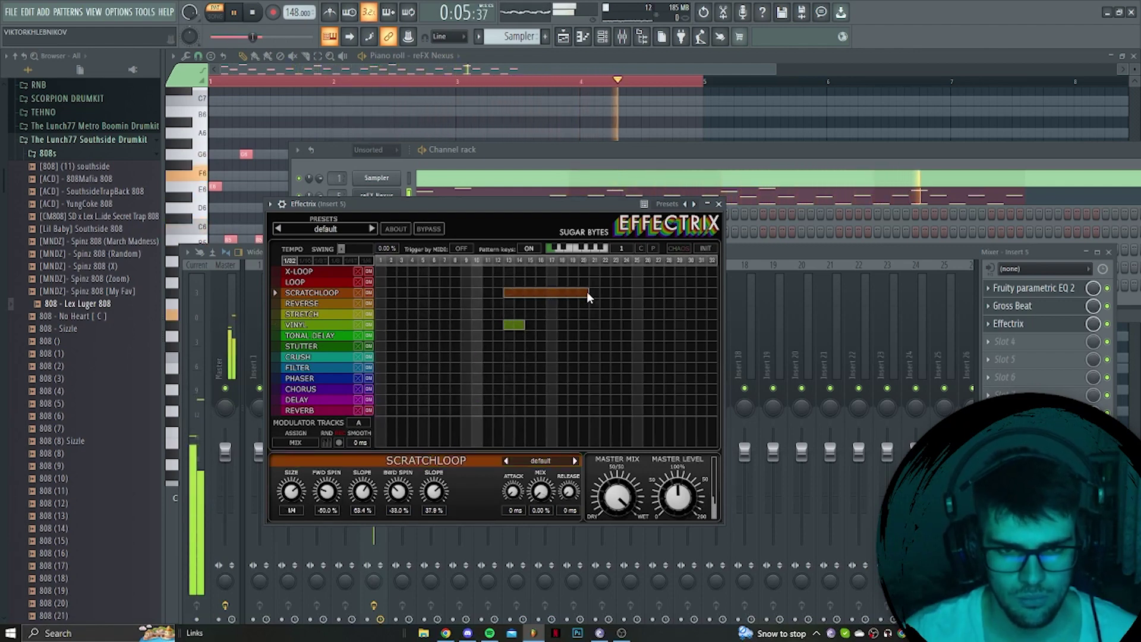
# Add a Stretch block on steps 25–29 and a Reverb block on steps 25–27 in Effectrix.
pyautogui.moveTo(640, 324); pyautogui.dragTo(706, 326)
pyautogui.moveTo(639, 315); pyautogui.dragTo(681, 316)
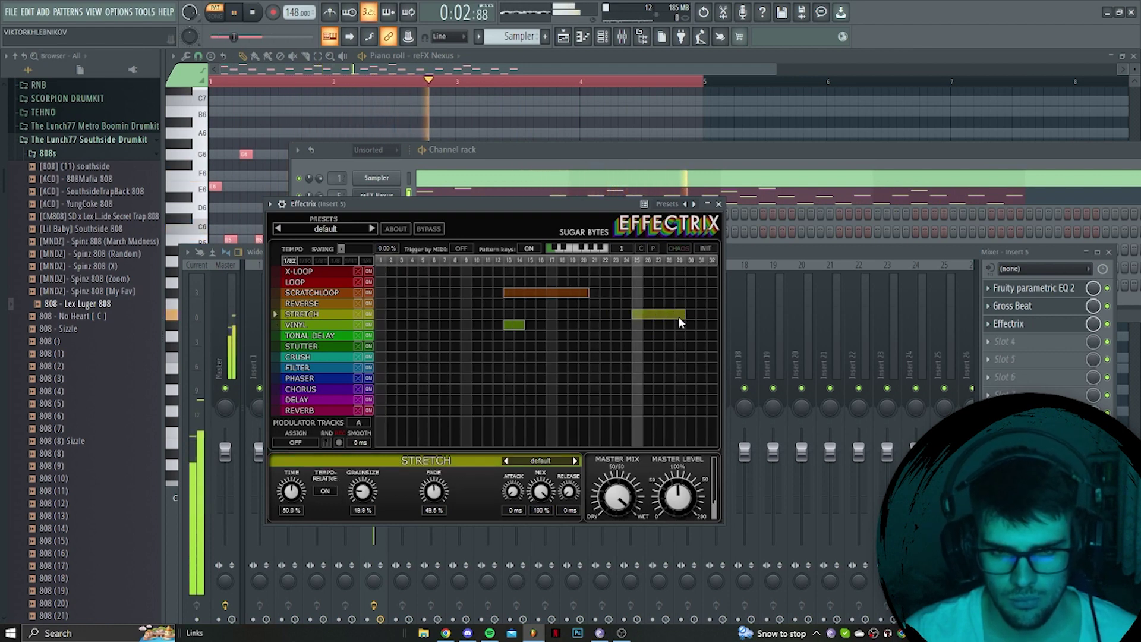
pyautogui.moveTo(636, 410); pyautogui.dragTo(718, 377)
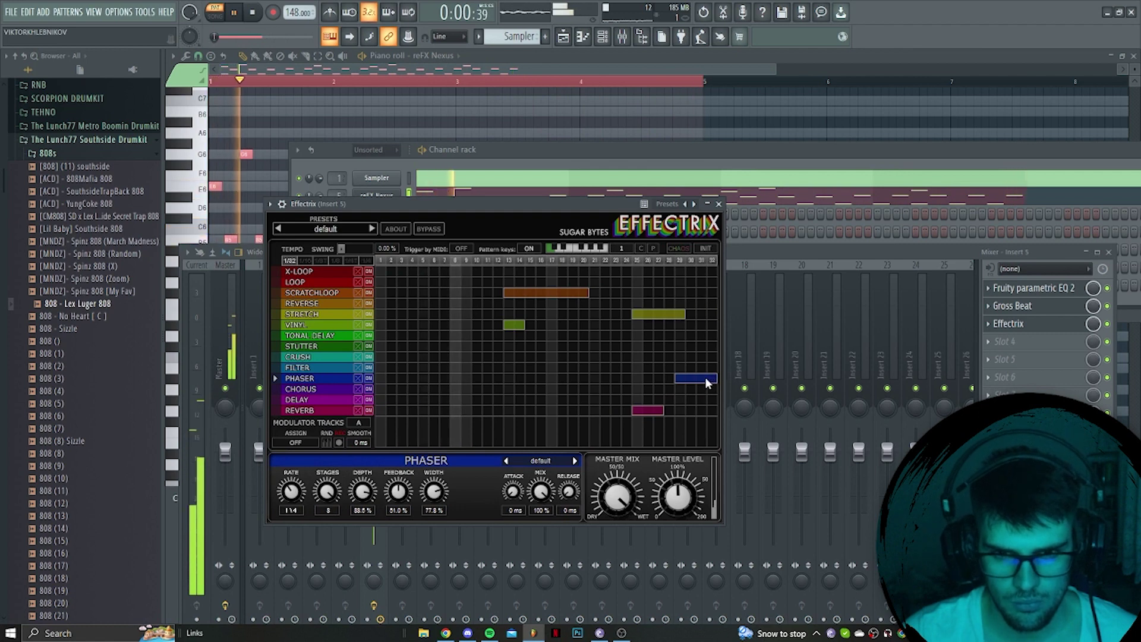
# Try Phaser and Chorus blocks at several positions in the second half of the Effectrix sequence.
pyautogui.rightClick(705, 377)
pyautogui.moveTo(656, 376); pyautogui.dragTo(638, 378)
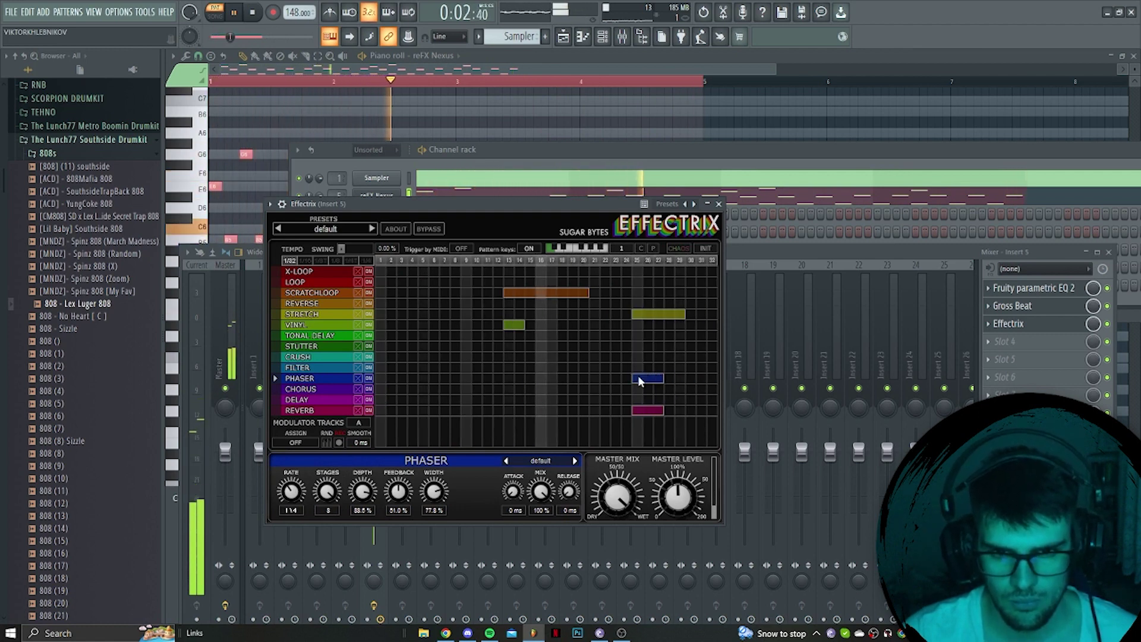
pyautogui.rightClick(651, 382)
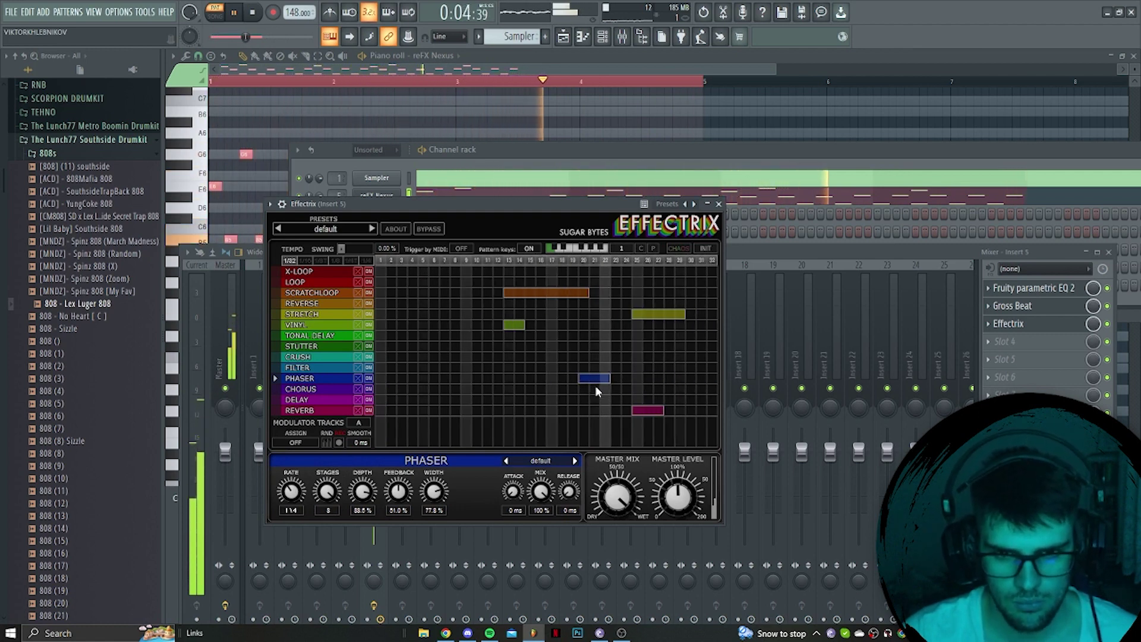
pyautogui.rightClick(594, 380)
pyautogui.moveTo(592, 390); pyautogui.dragTo(630, 392)
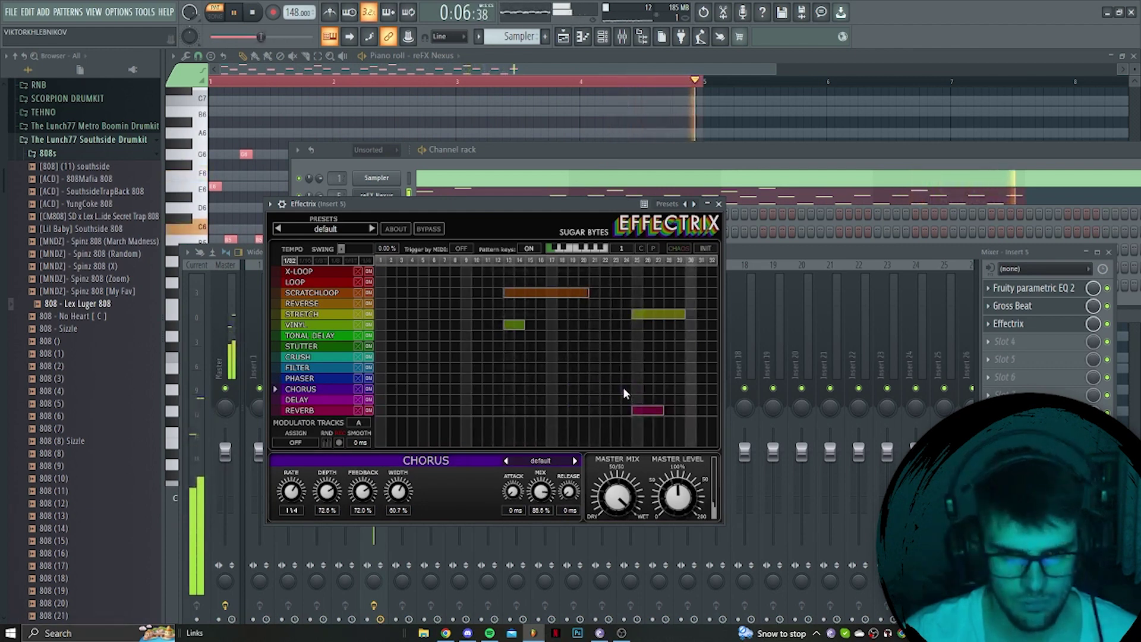
# Add a Delay block on steps 25–32 in Effectrix and lower the master mix to about 85%.
pyautogui.moveTo(559, 398); pyautogui.dragTo(736, 394)
pyautogui.rightClick(594, 399)
pyautogui.rightClick(701, 389)
pyautogui.moveTo(639, 398); pyautogui.dragTo(733, 400)
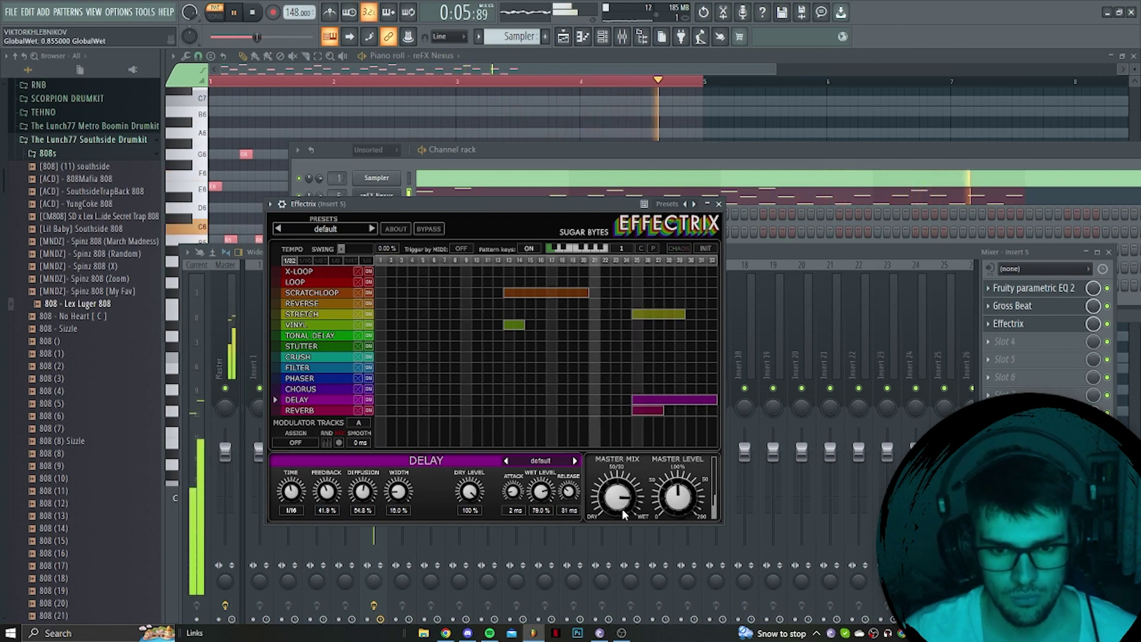
# Render the Sampler pattern to an audio clip and place it on playlist Track 1 at bar 1.
pyautogui.click(562, 37)
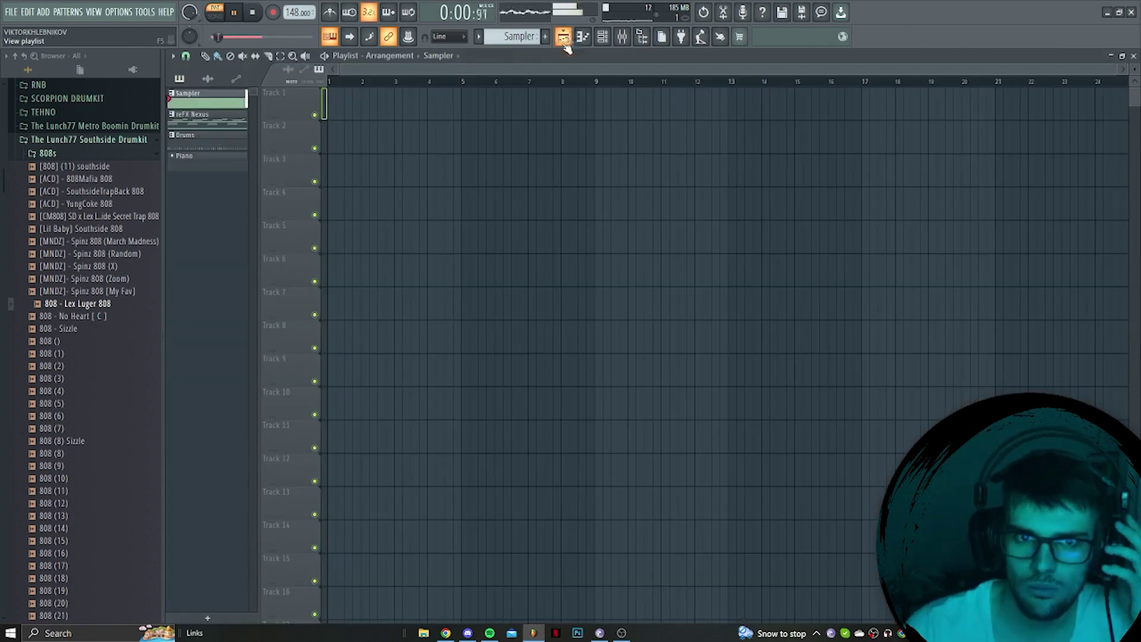
pyautogui.rightClick(225, 105)
pyautogui.click(297, 304)
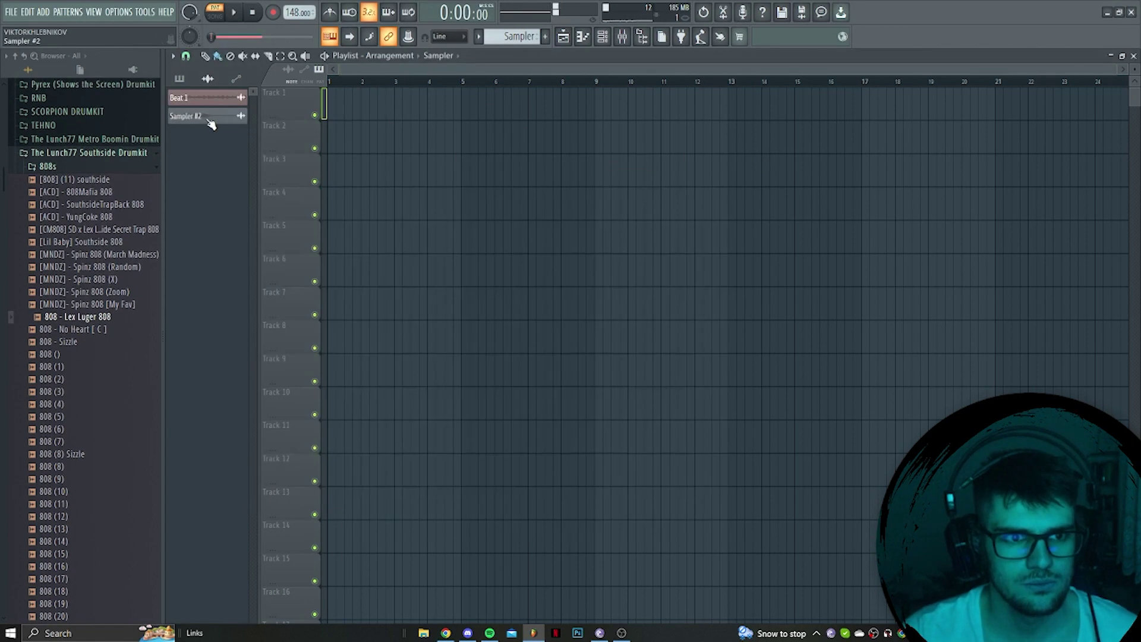
pyautogui.moveTo(208, 121); pyautogui.dragTo(410, 103)
# Trim the melody audio clip on Track 1 to four bars and set its pitch shift to +100 cents.
pyautogui.doubleClick(468, 106)
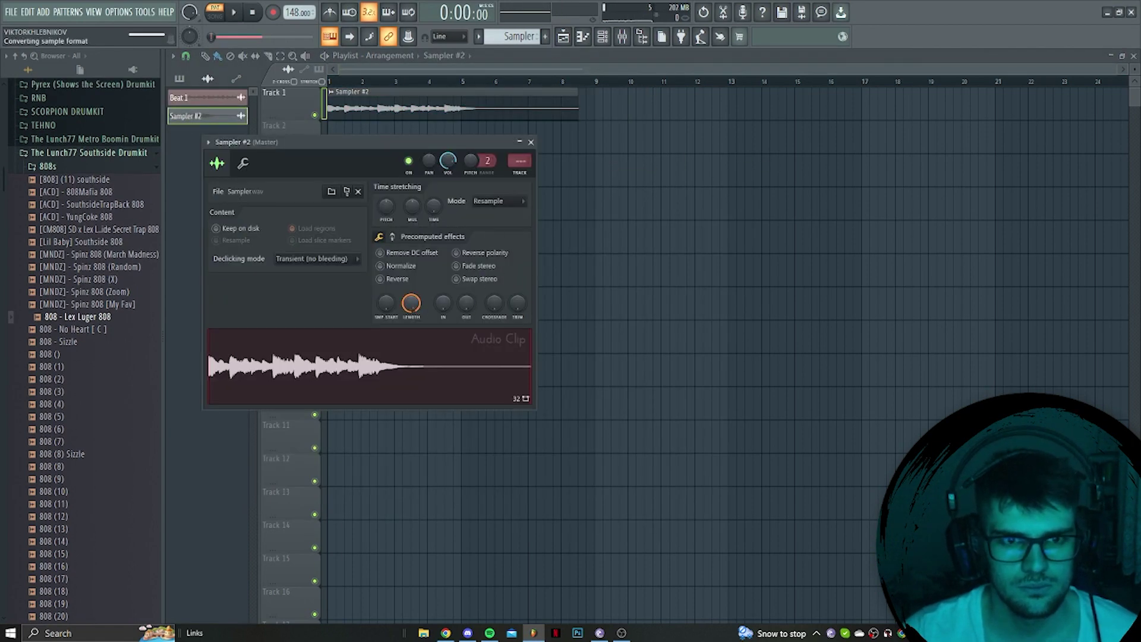
pyautogui.scroll(5, 519, 102)
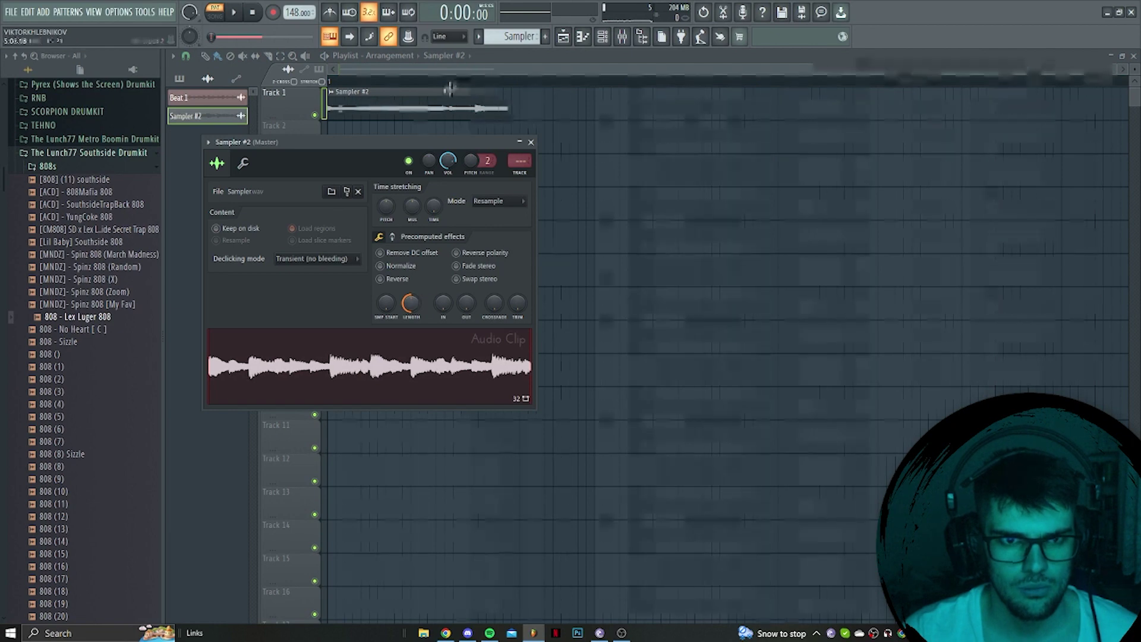
pyautogui.rightClick(693, 238)
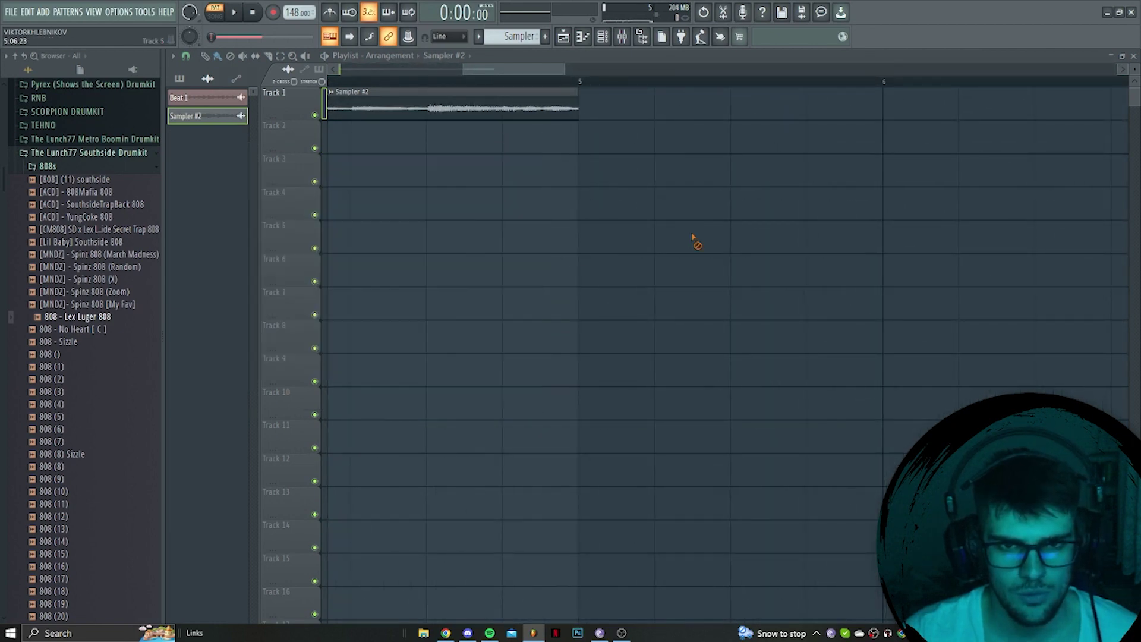
pyautogui.scroll(-6, 581, 224)
pyautogui.doubleClick(414, 112)
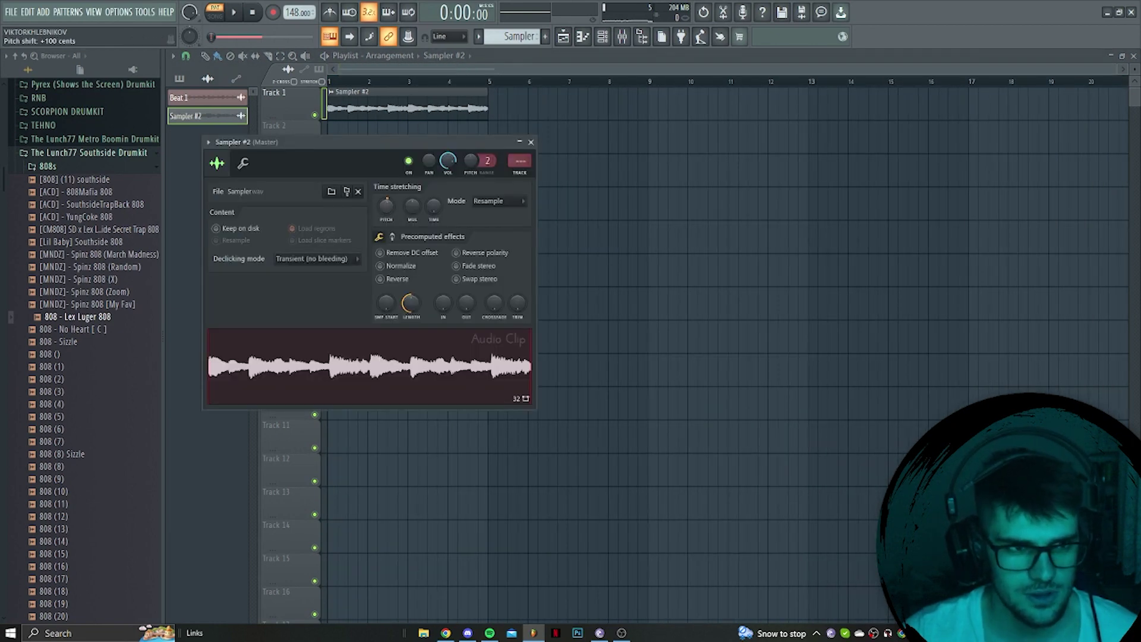
pyautogui.click(697, 229)
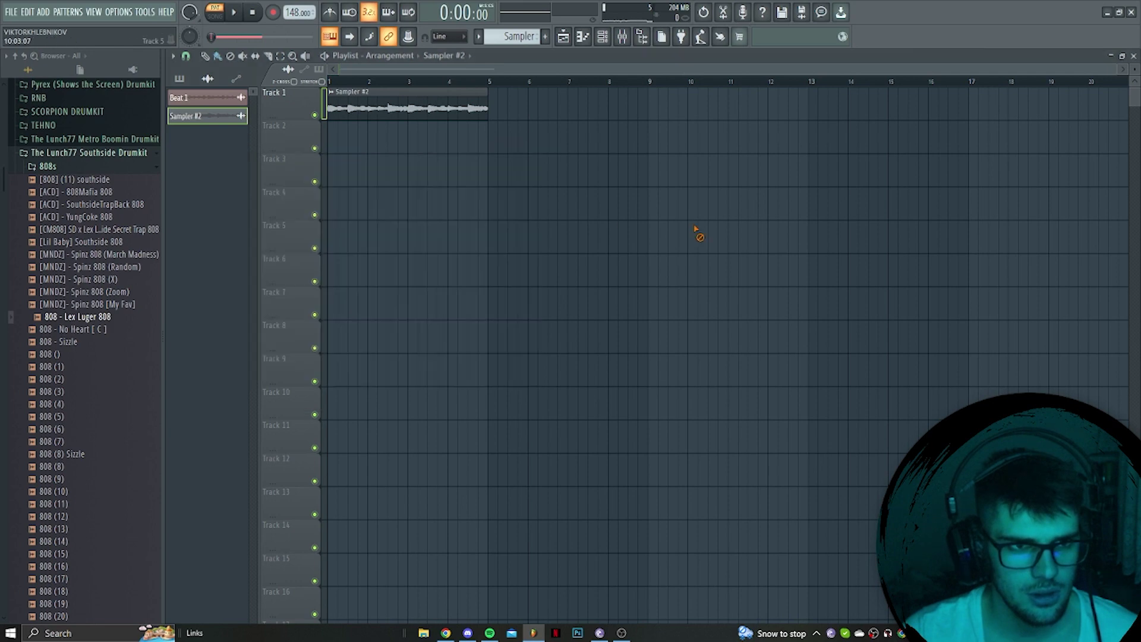
# Try the Drums pattern on Track 2 from bar 1, shortened to four bars, under the melody clip.
pyautogui.click(179, 78)
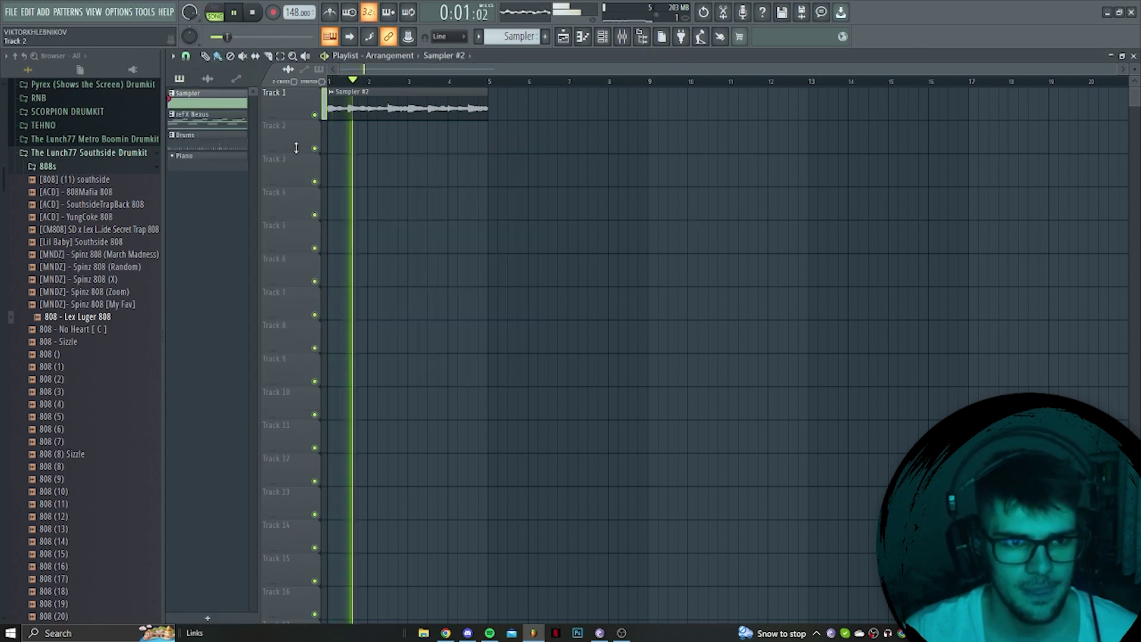
pyautogui.moveTo(225, 143); pyautogui.dragTo(333, 131)
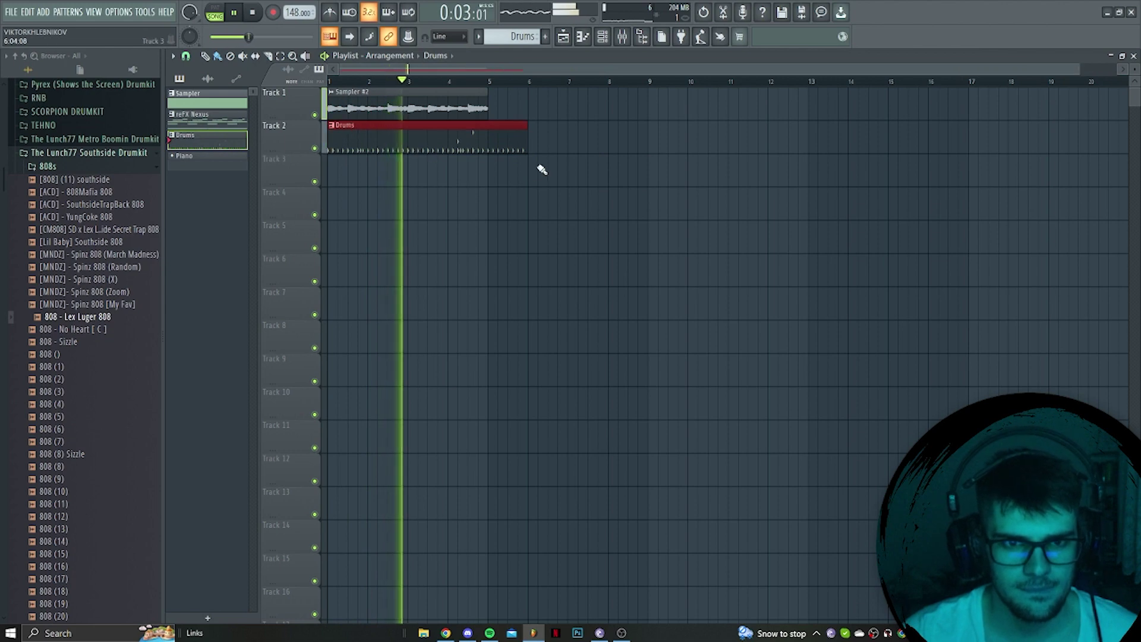
pyautogui.moveTo(528, 150); pyautogui.dragTo(492, 153)
pyautogui.press('space')
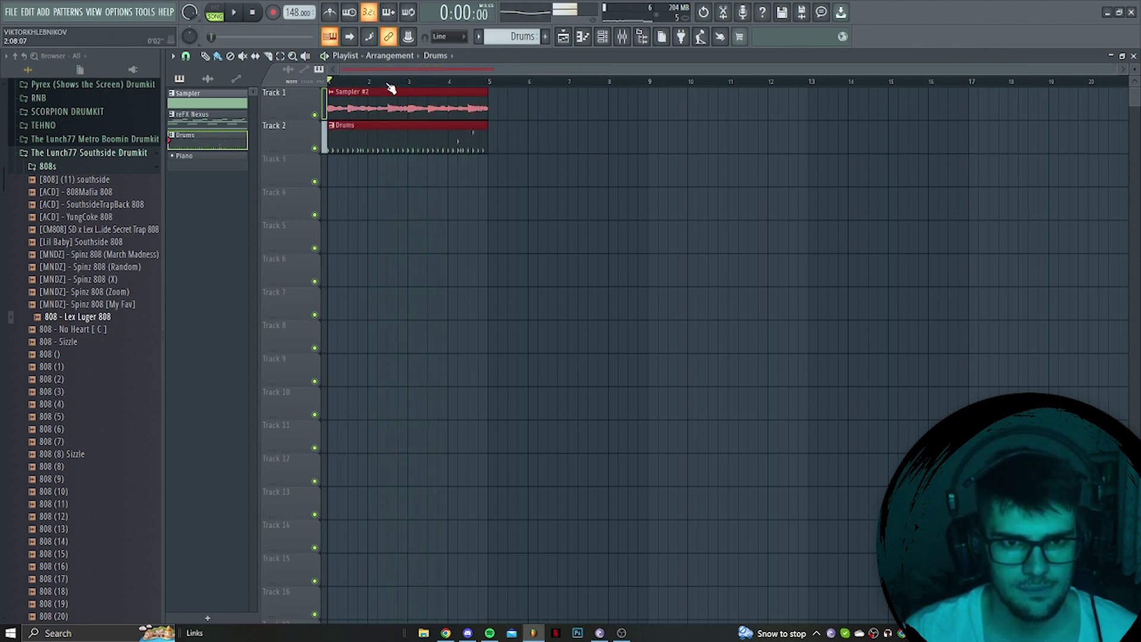
# Duplicate the melody audio clip into bars 5–8 and delete the Drums clips from Track 2.
pyautogui.hotkey('ctrl', 'b')
pyautogui.hotkey('ctrl', 'd')
pyautogui.rightClick(480, 145)
pyautogui.rightClick(512, 148)
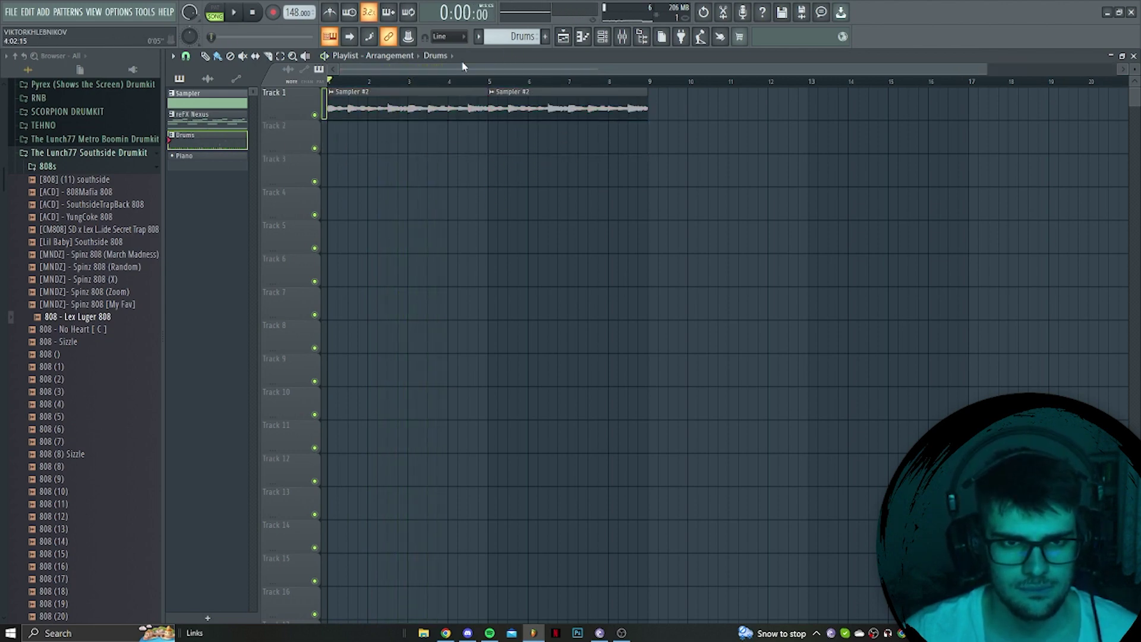
# Place the Sampler pattern on Track 2 at bar 1 and delete all its refX Nexus notes.
pyautogui.moveTo(220, 112); pyautogui.dragTo(397, 138)
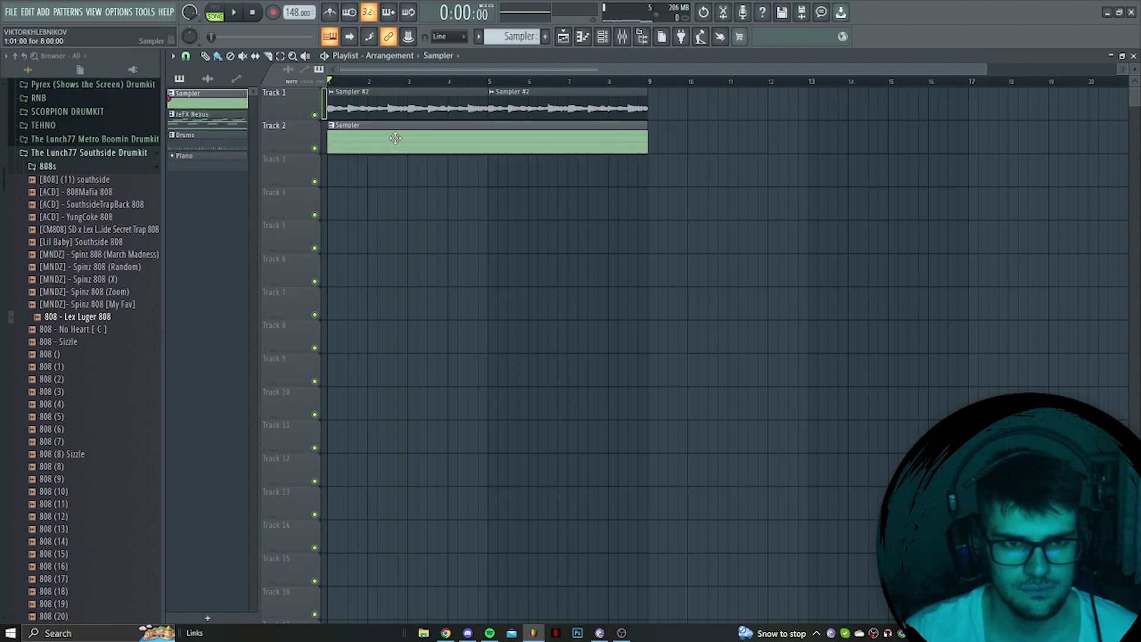
pyautogui.doubleClick(400, 137)
pyautogui.click(428, 55)
pyautogui.click(469, 147)
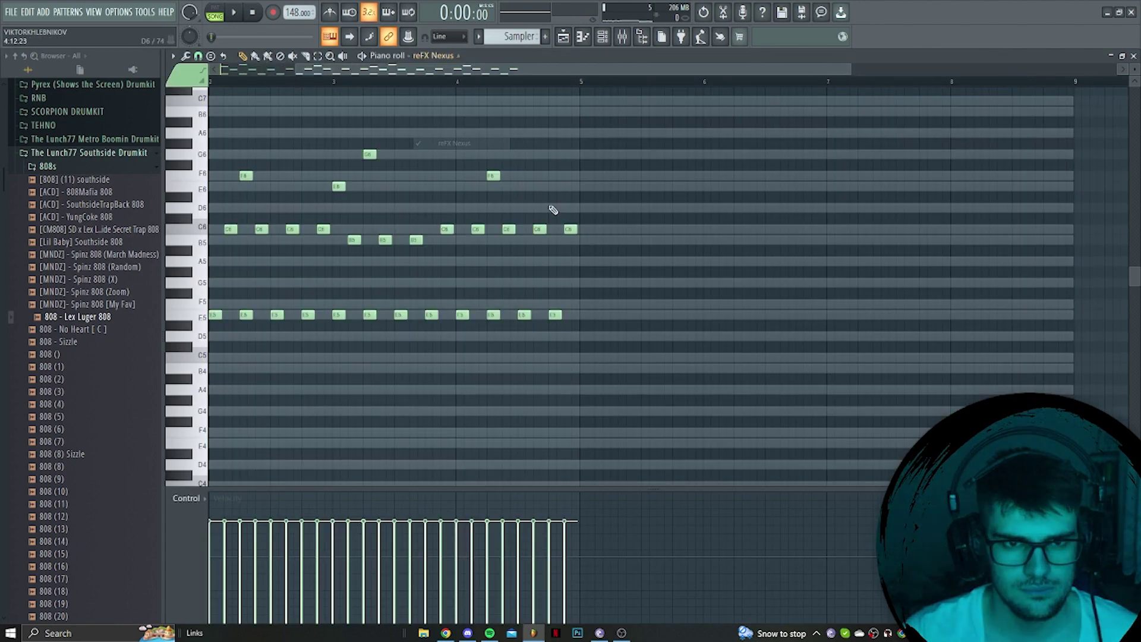
pyautogui.hotkey('ctrl', 'a')
pyautogui.press('Delete')
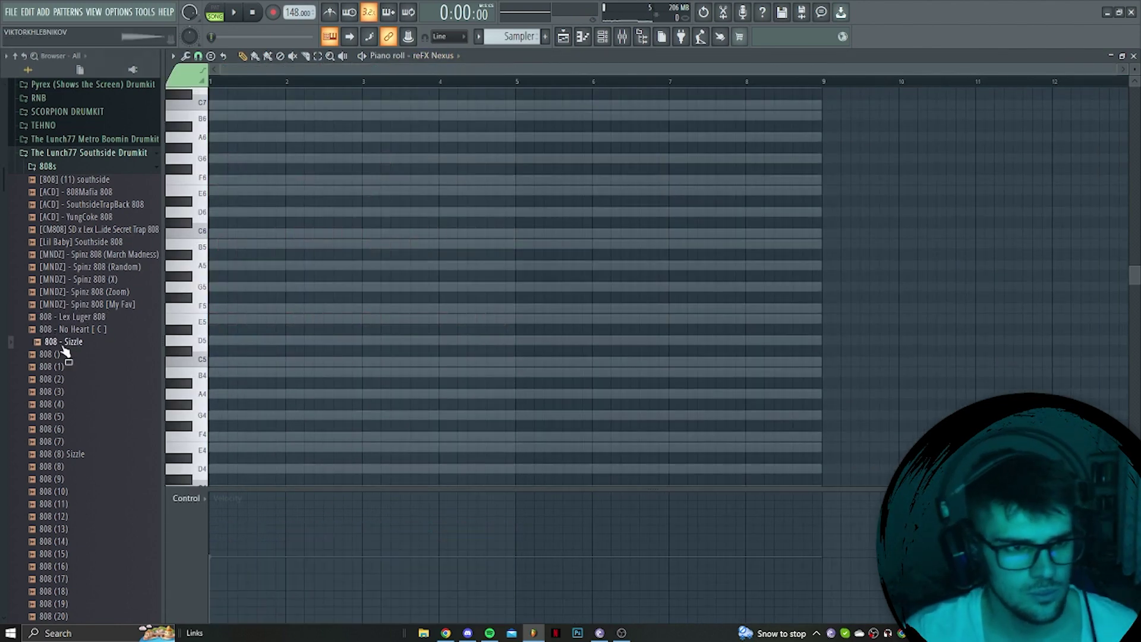
# Audition open hats in The Lunch77 Metro Boomin Drumkit and add MB Open Hat (3) as a new channel.
pyautogui.click(84, 154)
pyautogui.scroll(2, 95, 202)
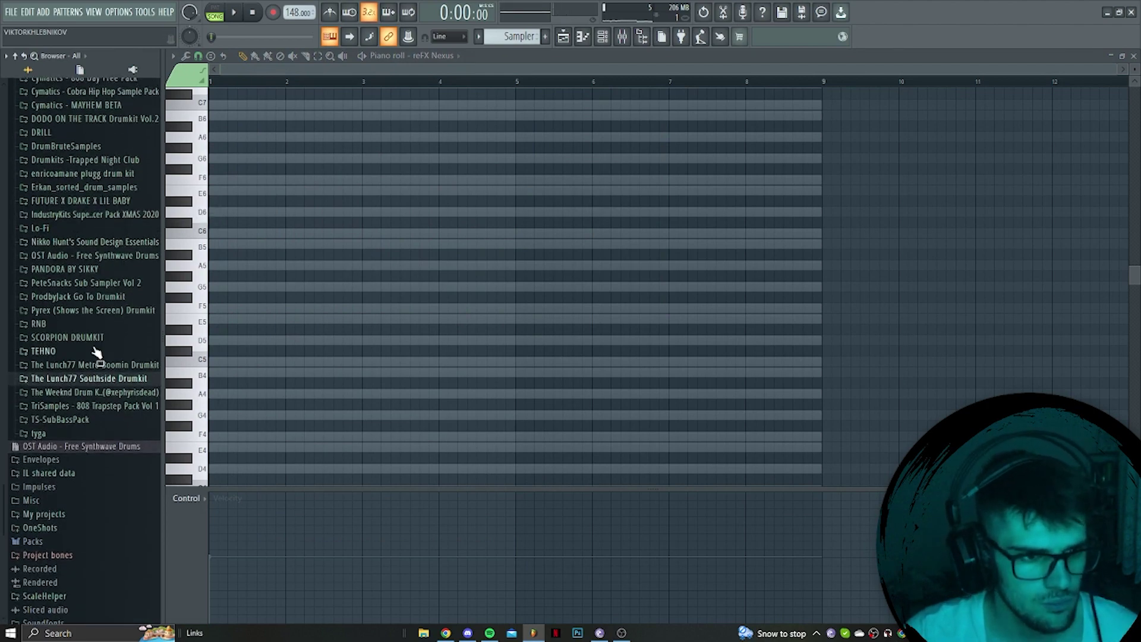
pyautogui.click(104, 368)
pyautogui.scroll(-1, 99, 410)
pyautogui.press('space')
pyautogui.click(93, 413)
pyautogui.scroll(-3, 92, 423)
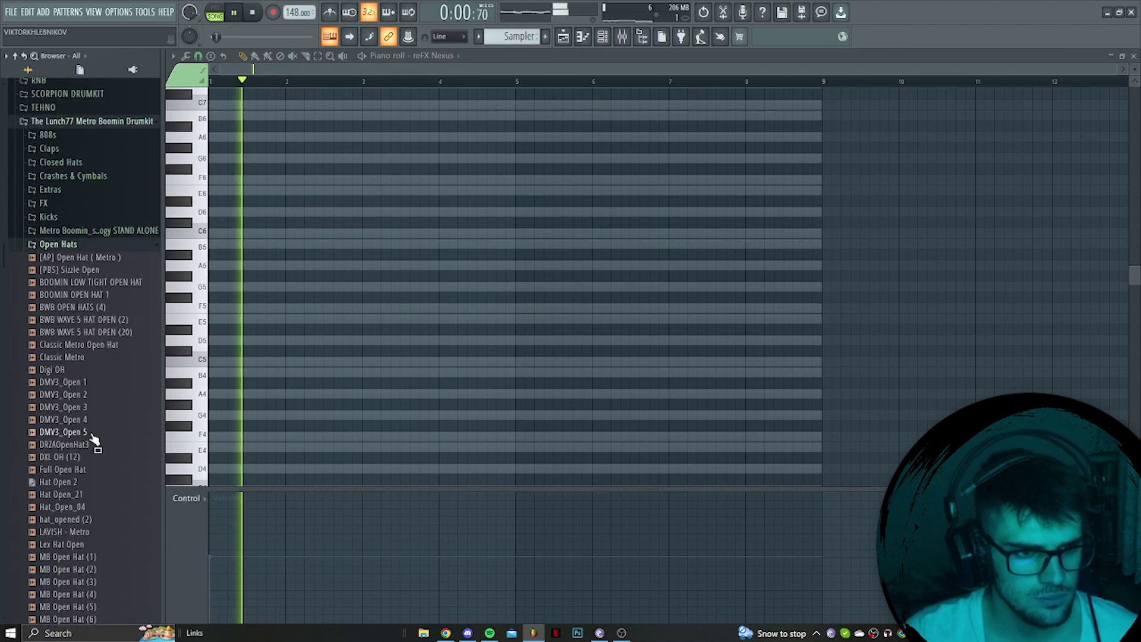
pyautogui.click(94, 464)
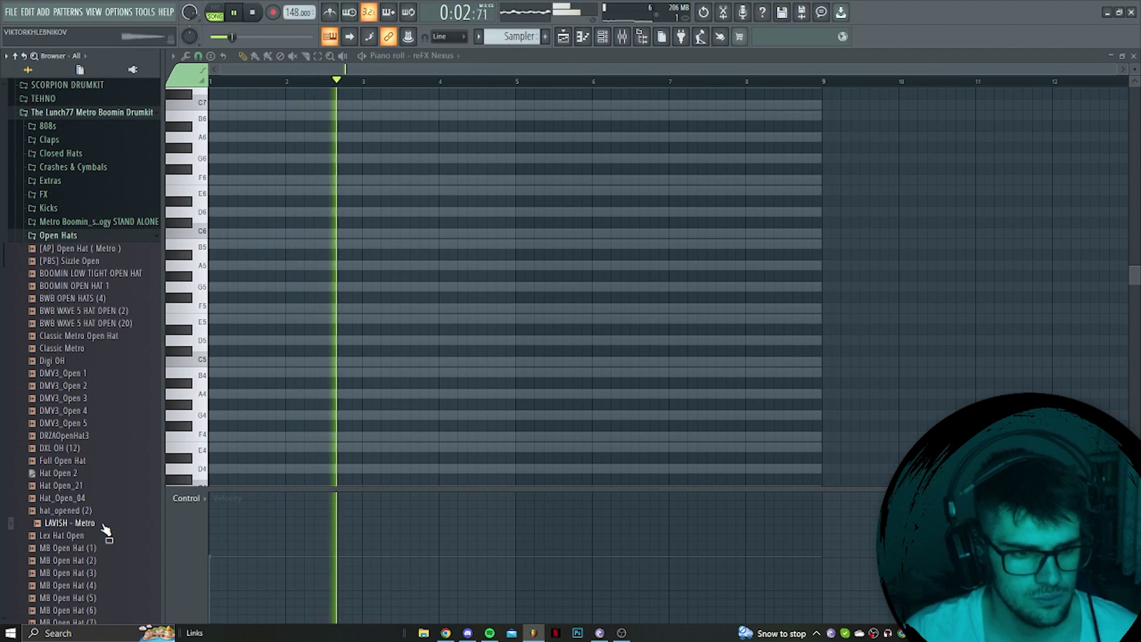
pyautogui.moveTo(95, 573); pyautogui.dragTo(384, 309)
pyautogui.press('space')
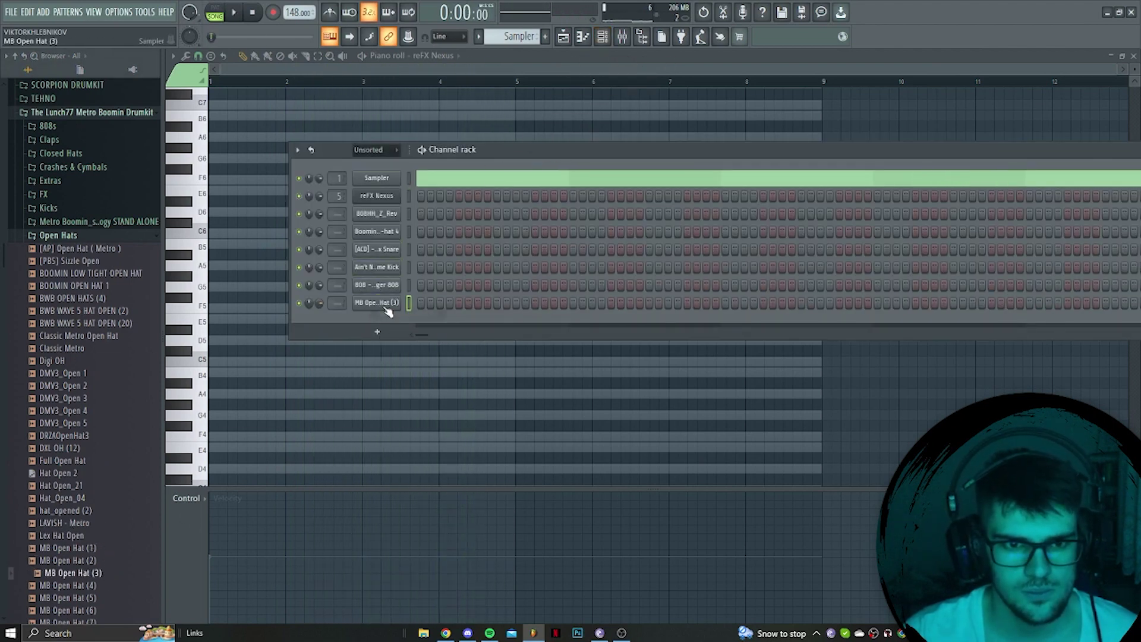
# Add the [Kick] Metro sample from the drumkit's Kicks folder as a new channel.
pyautogui.click(386, 306)
pyautogui.press('Escape')
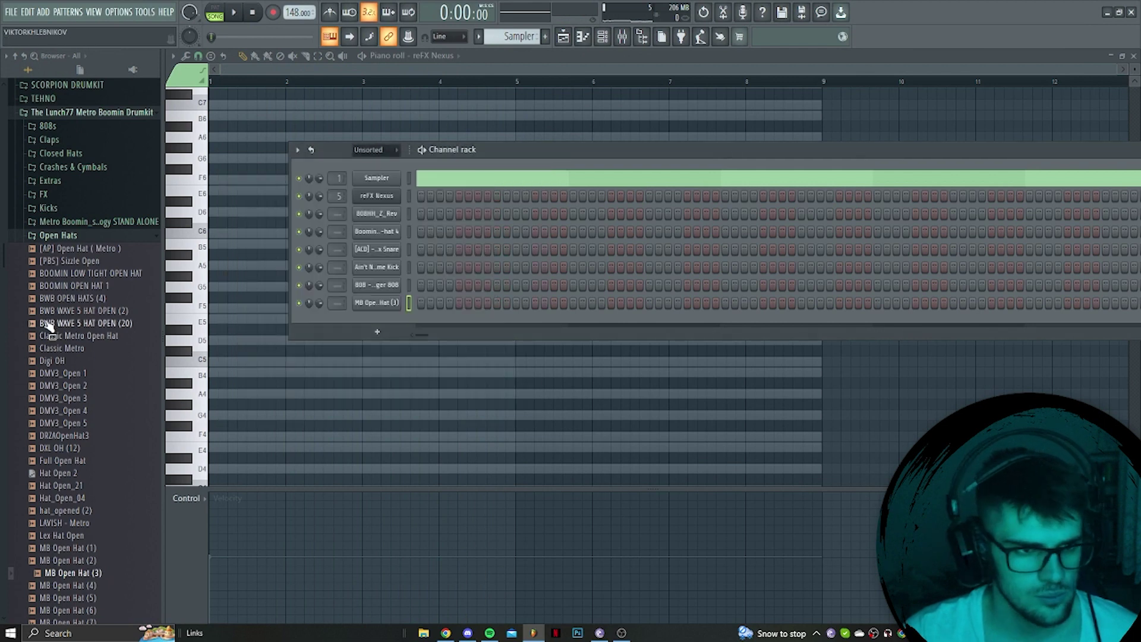
pyautogui.click(58, 236)
pyautogui.click(49, 208)
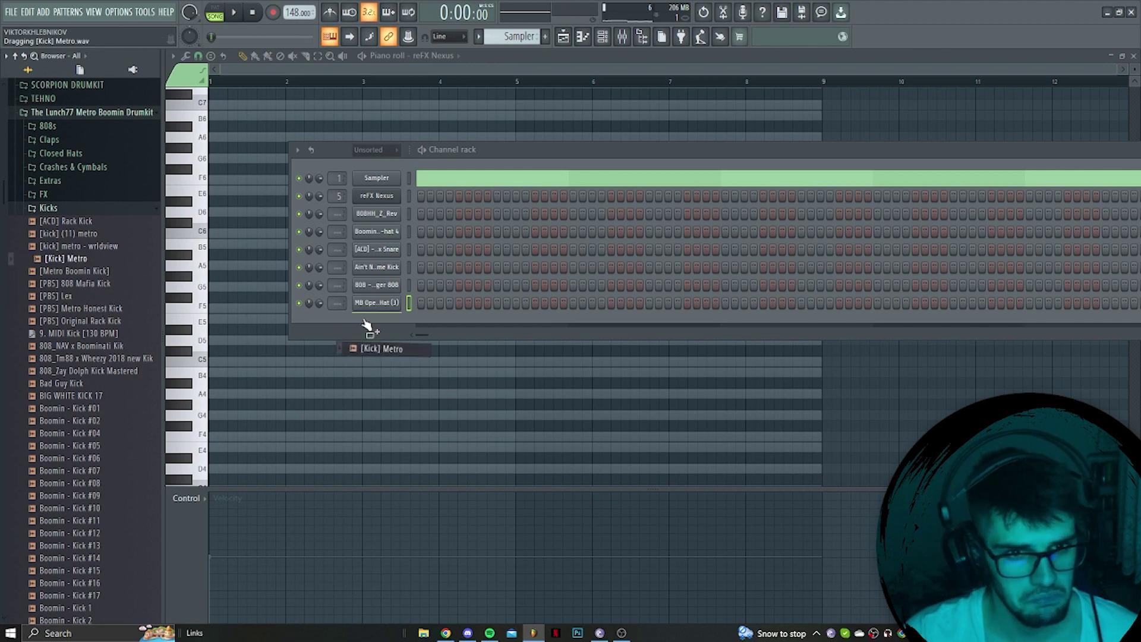
pyautogui.moveTo(366, 325); pyautogui.dragTo(301, 327)
# Audition the 808 () sample in the drumkit's 808s folder and add it as a new channel below the kick.
pyautogui.click(89, 211)
pyautogui.click(71, 127)
pyautogui.click(92, 238)
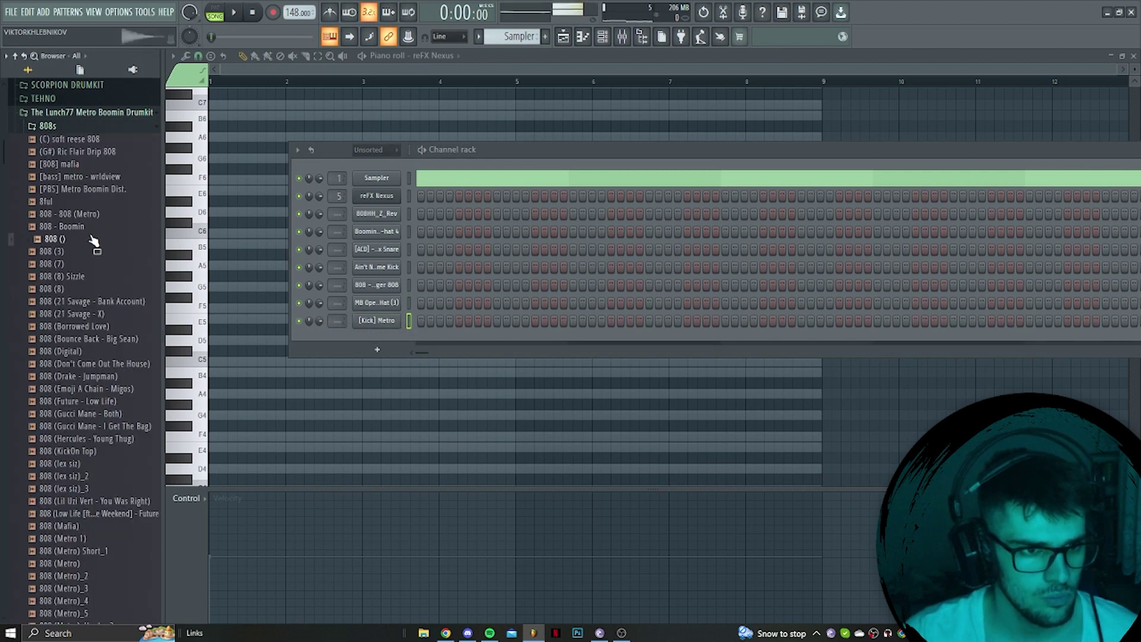
pyautogui.press('space')
pyautogui.moveTo(84, 236); pyautogui.dragTo(384, 340)
# Examine the waveform of the 808 () sample in the Edison audio editor.
pyautogui.click(376, 338)
pyautogui.rightClick(419, 400)
pyautogui.click(490, 471)
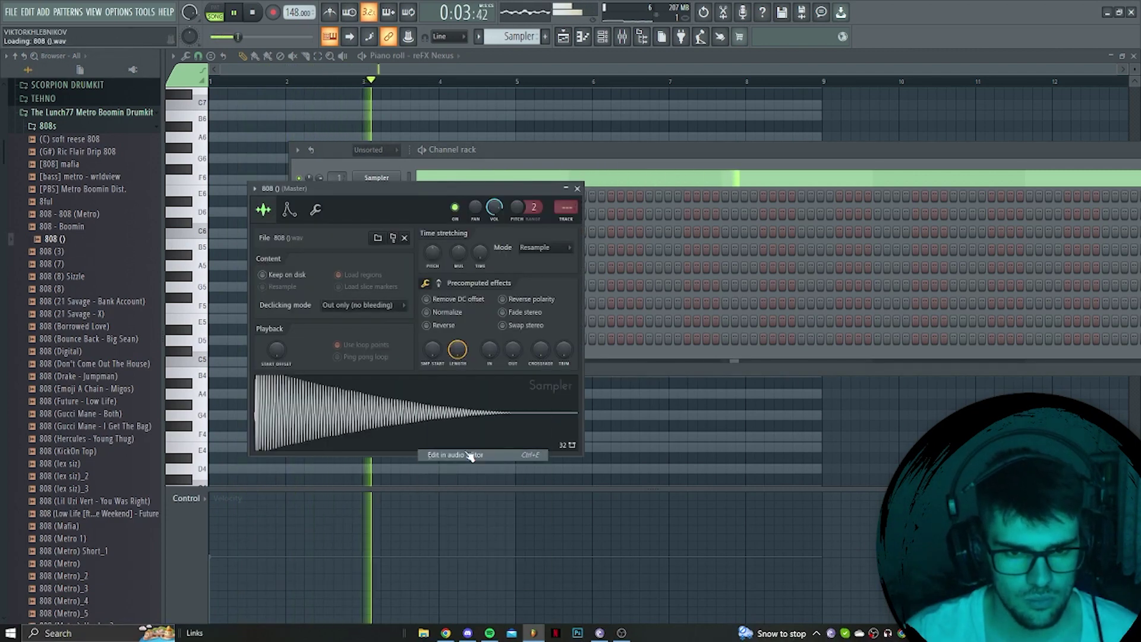
pyautogui.click(276, 193)
pyautogui.click(328, 363)
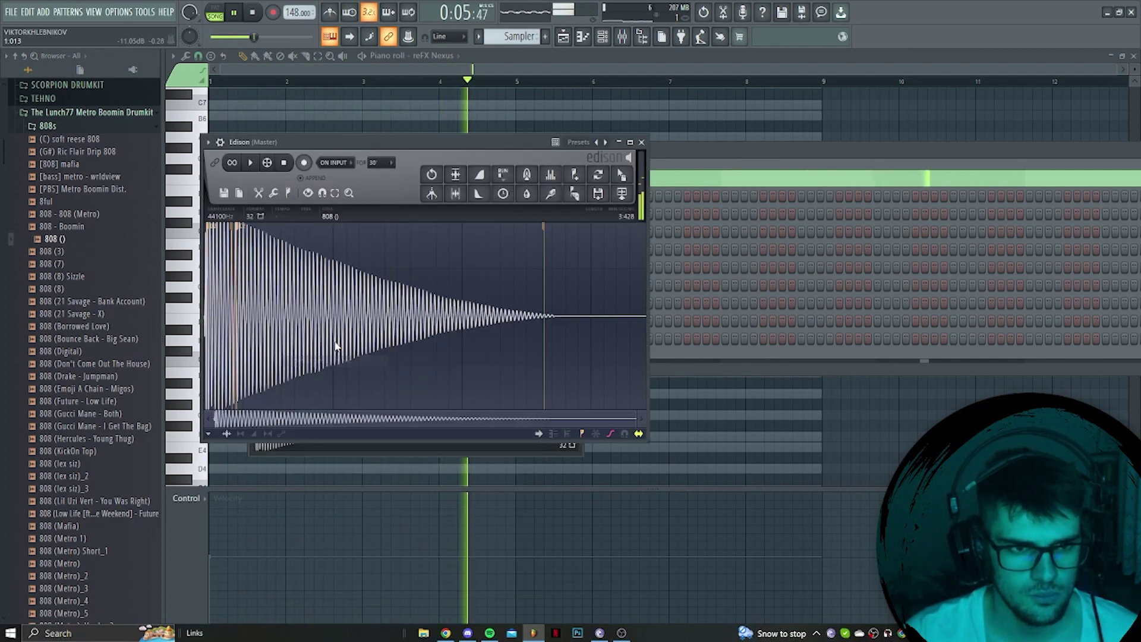
pyautogui.scroll(3, 282, 285)
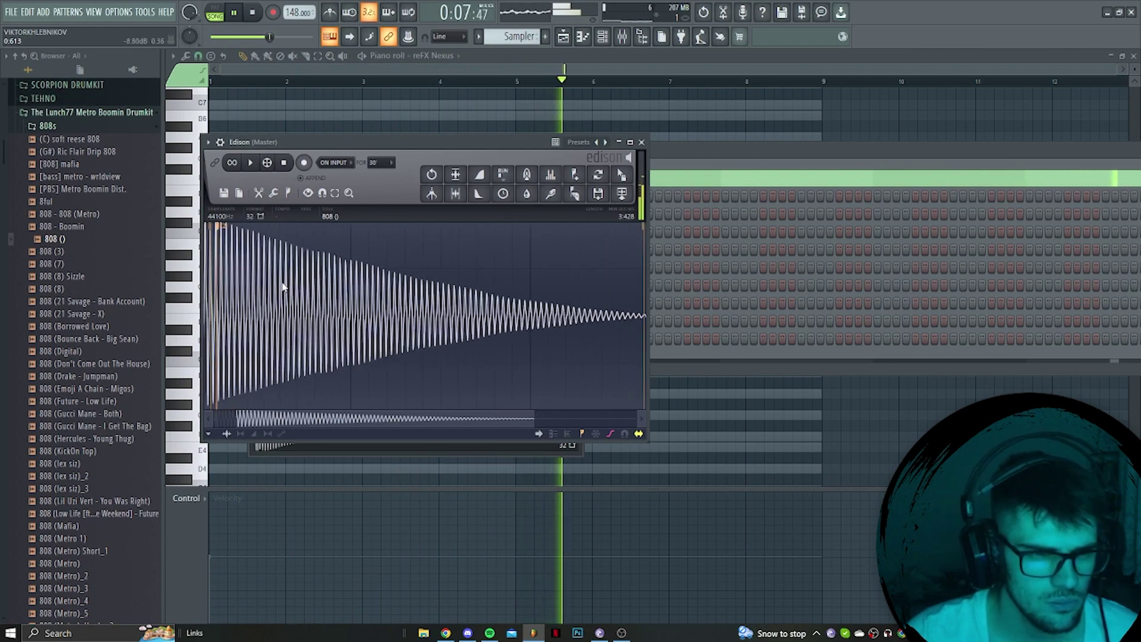
pyautogui.moveTo(316, 420); pyautogui.dragTo(279, 420)
pyautogui.click(701, 157)
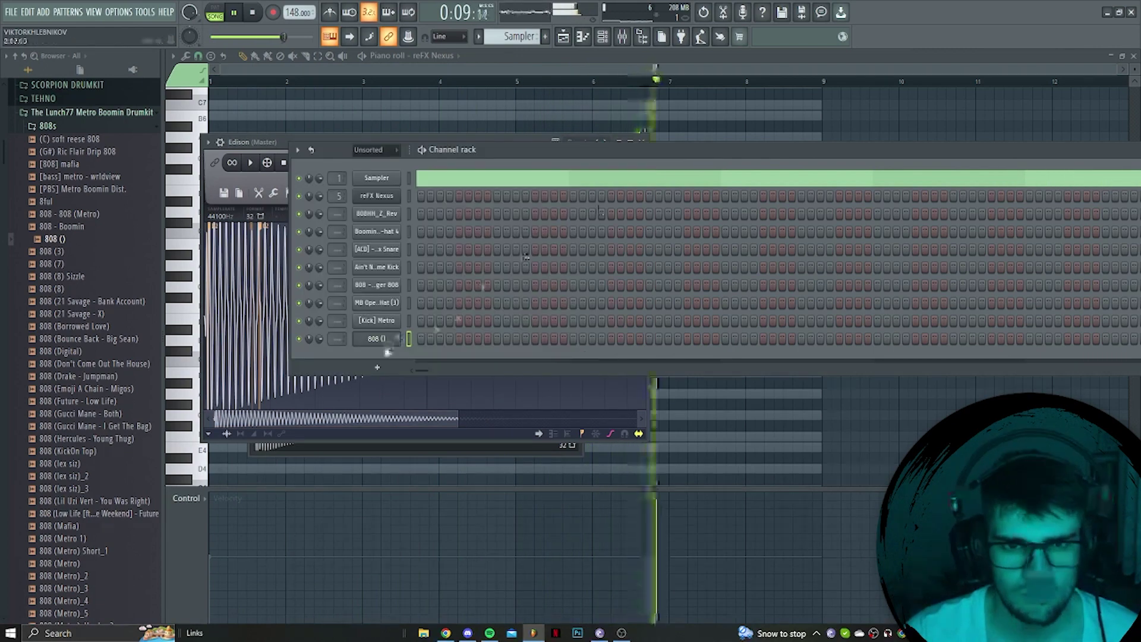
# Set the 808 () channel's root note to D5 and make the channel cut itself.
pyautogui.click(380, 338)
pyautogui.click(290, 211)
pyautogui.rightClick(425, 433)
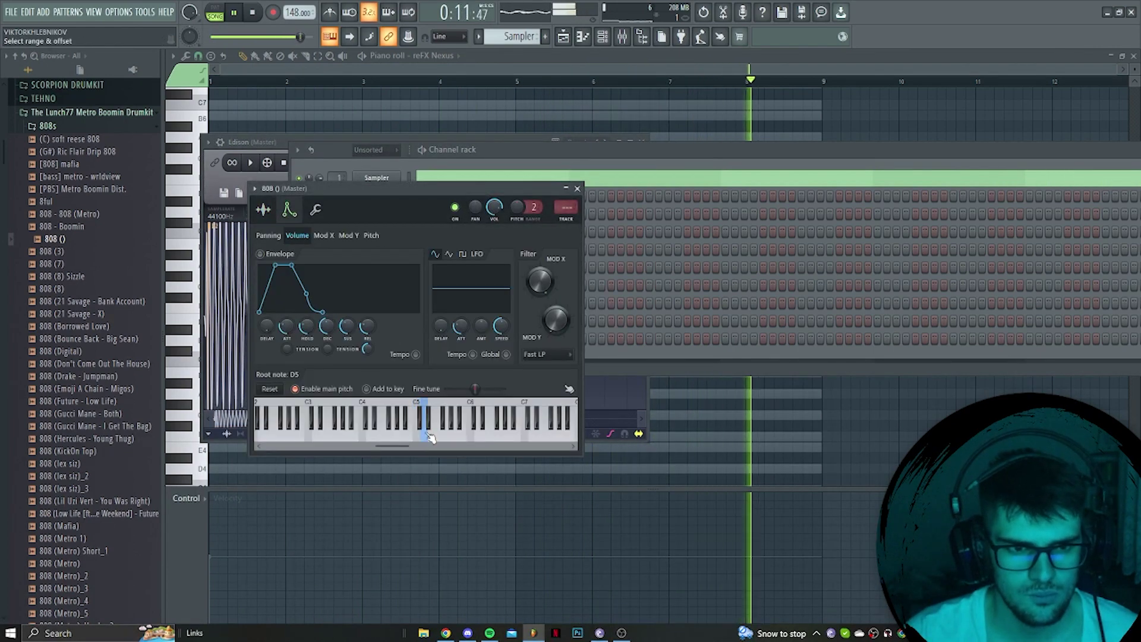
pyautogui.press('Escape')
pyautogui.rightClick(384, 340)
pyautogui.click(425, 415)
pyautogui.press('space')
# Place 808 () notes on C5 at the start of bar 1 and on step 3 of bar 2.
pyautogui.rightClick(405, 335)
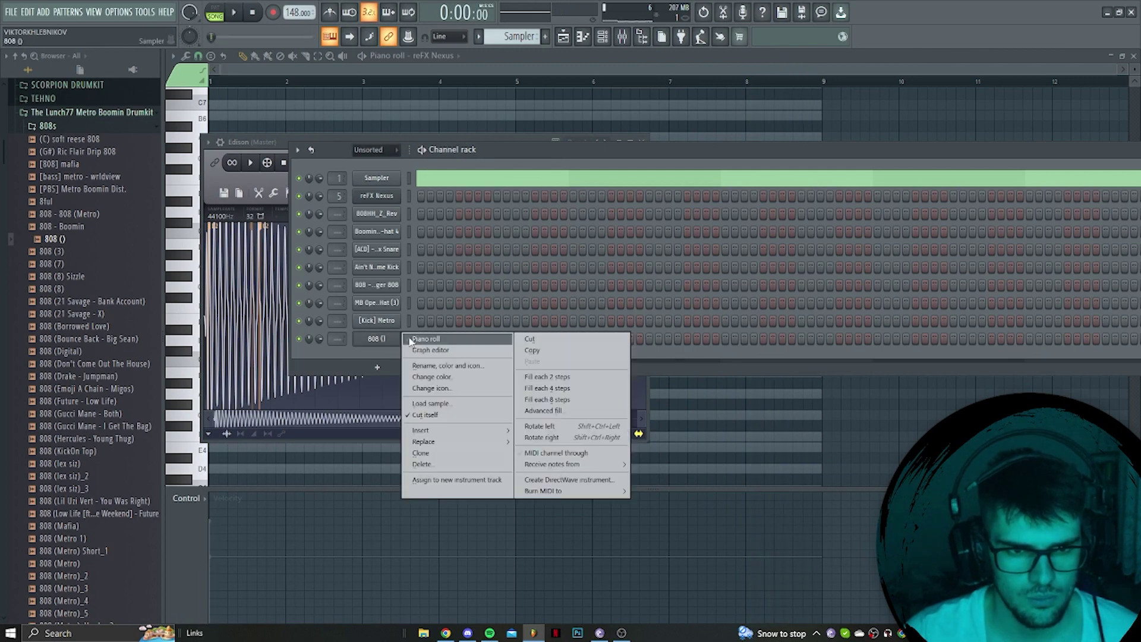
pyautogui.click(424, 340)
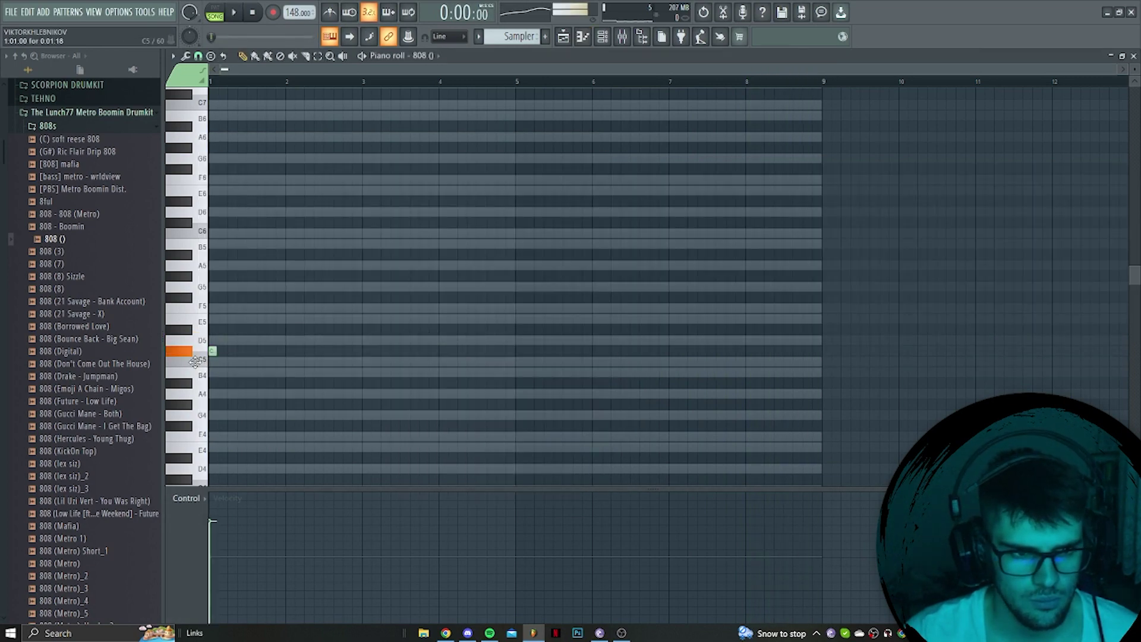
pyautogui.press('space')
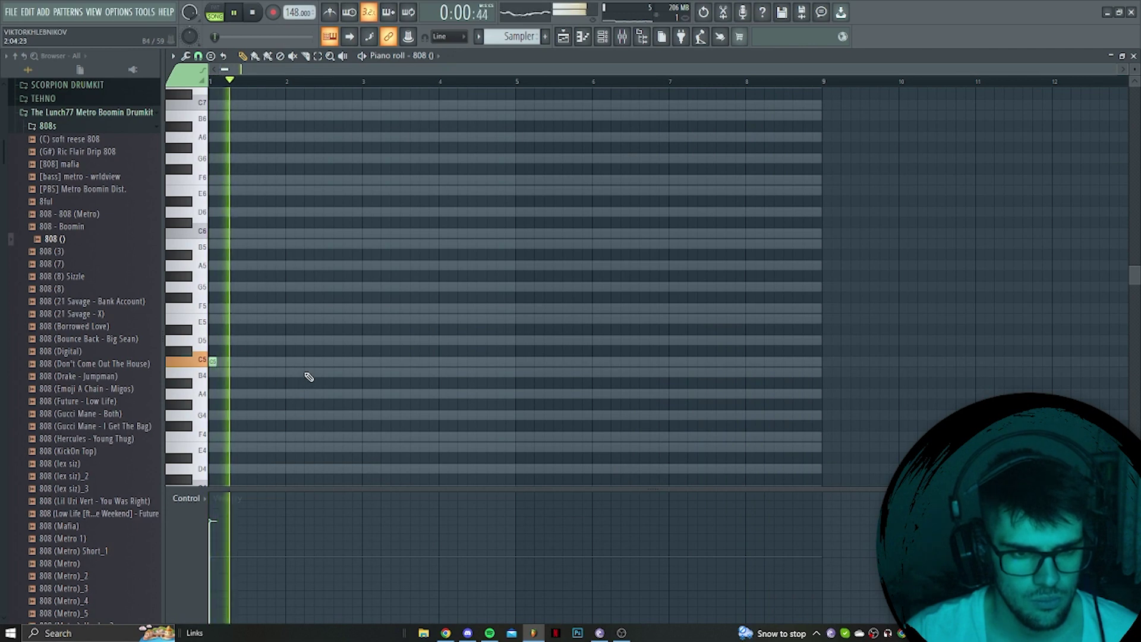
pyautogui.scroll(4, 294, 369)
pyautogui.click(317, 361)
pyautogui.press('space')
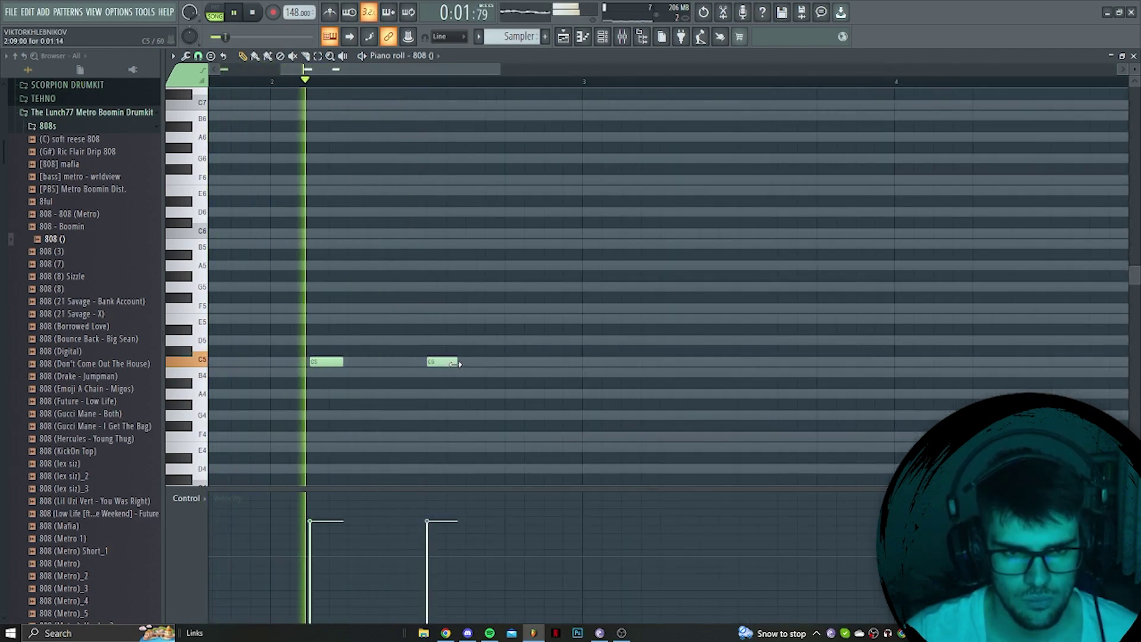
# Add a C5 note on step 13 of bar 2, followed by two one-step C5 notes at the bar's end.
pyautogui.click(542, 362)
pyautogui.scroll(-2, 463, 363)
pyautogui.rightClick(443, 362)
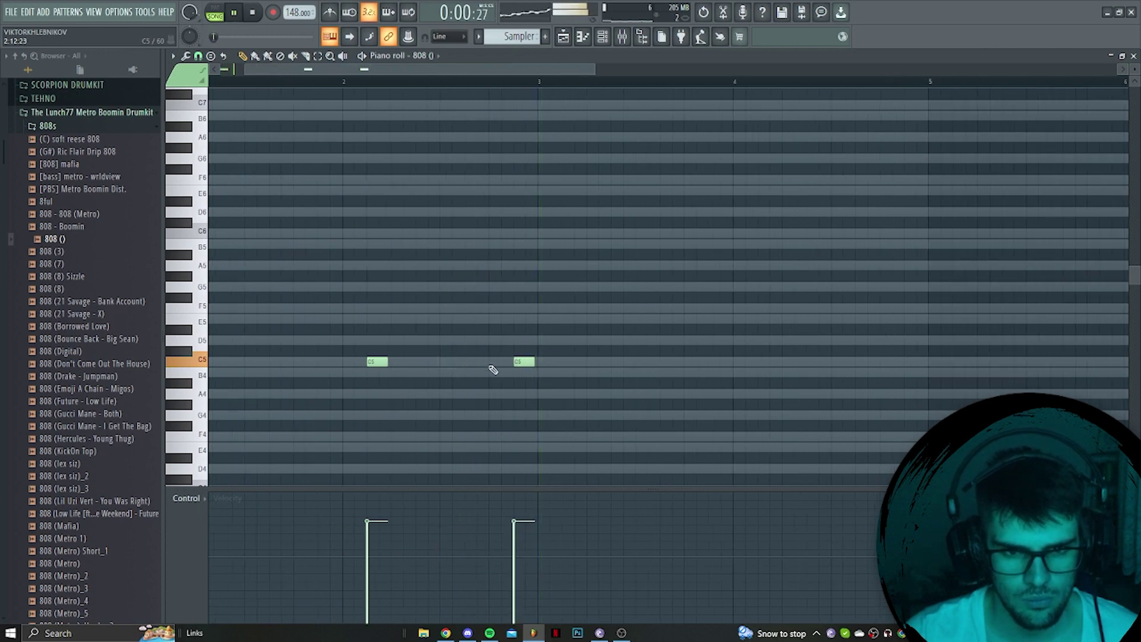
pyautogui.rightClick(525, 364)
pyautogui.moveTo(509, 362); pyautogui.dragTo(514, 364)
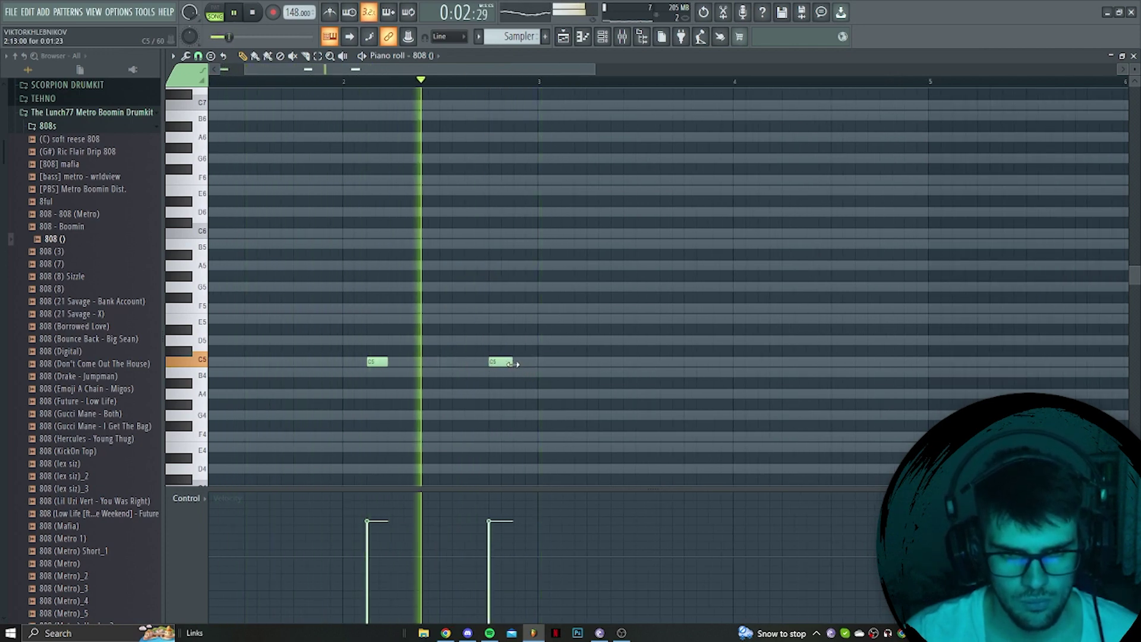
pyautogui.click(518, 363)
pyautogui.click(523, 361)
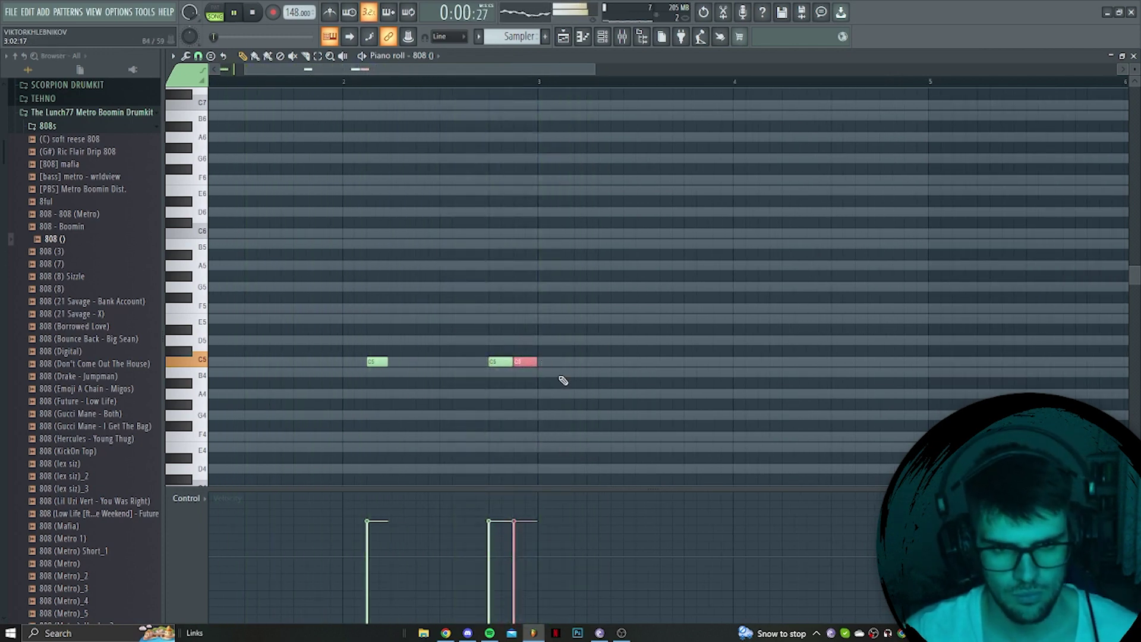
pyautogui.hotkey('ctrl', 'd')
pyautogui.moveTo(536, 362); pyautogui.dragTo(525, 362)
pyautogui.click(528, 362)
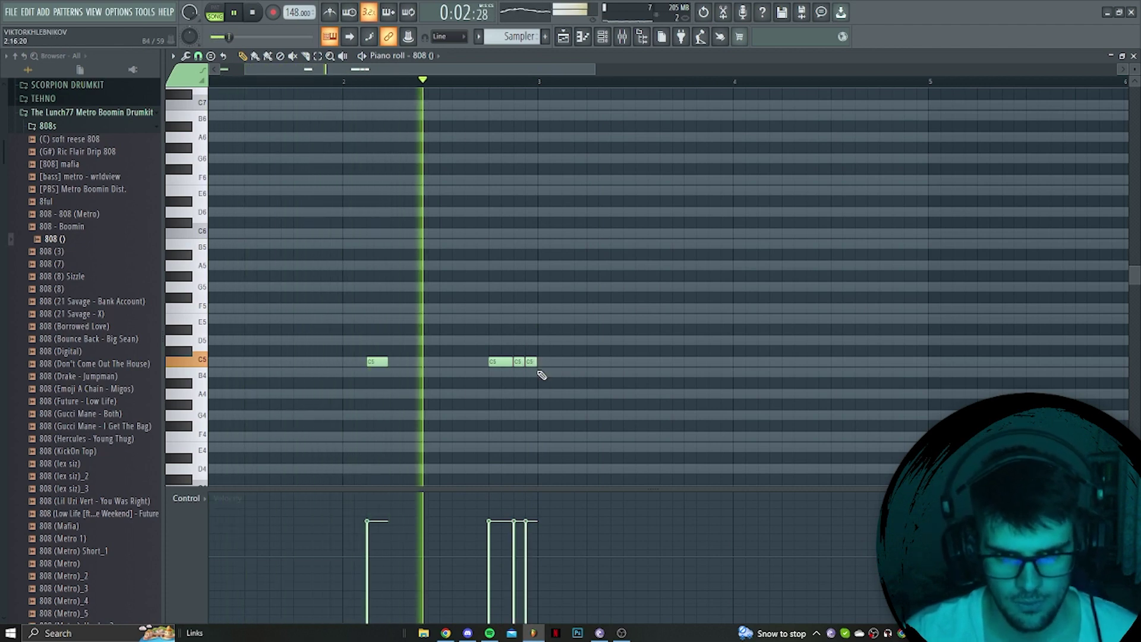
# Remove the last short note of bar 2 and duplicate the two-bar 808 phrase into bars 3–4.
pyautogui.moveTo(577, 397); pyautogui.dragTo(613, 362)
pyautogui.rightClick(596, 363)
pyautogui.scroll(-2, 542, 308)
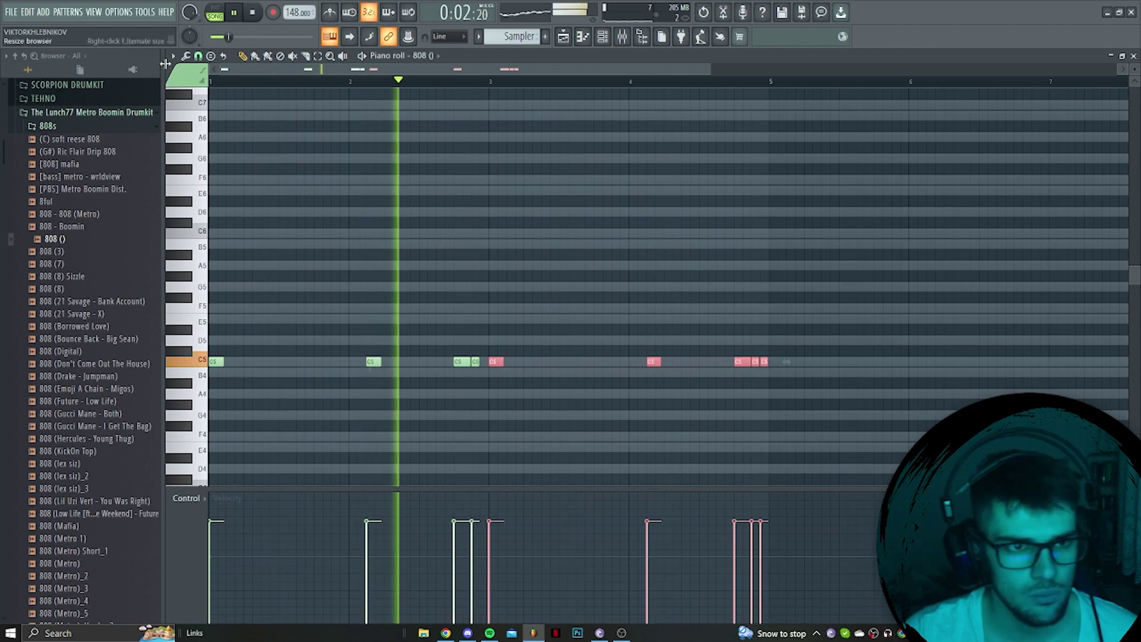
# Refine the snap and draw a roll of four short E5 notes after the first 808 note in bar 4.
pyautogui.click(198, 55)
pyautogui.click(218, 146)
pyautogui.scroll(3, 663, 357)
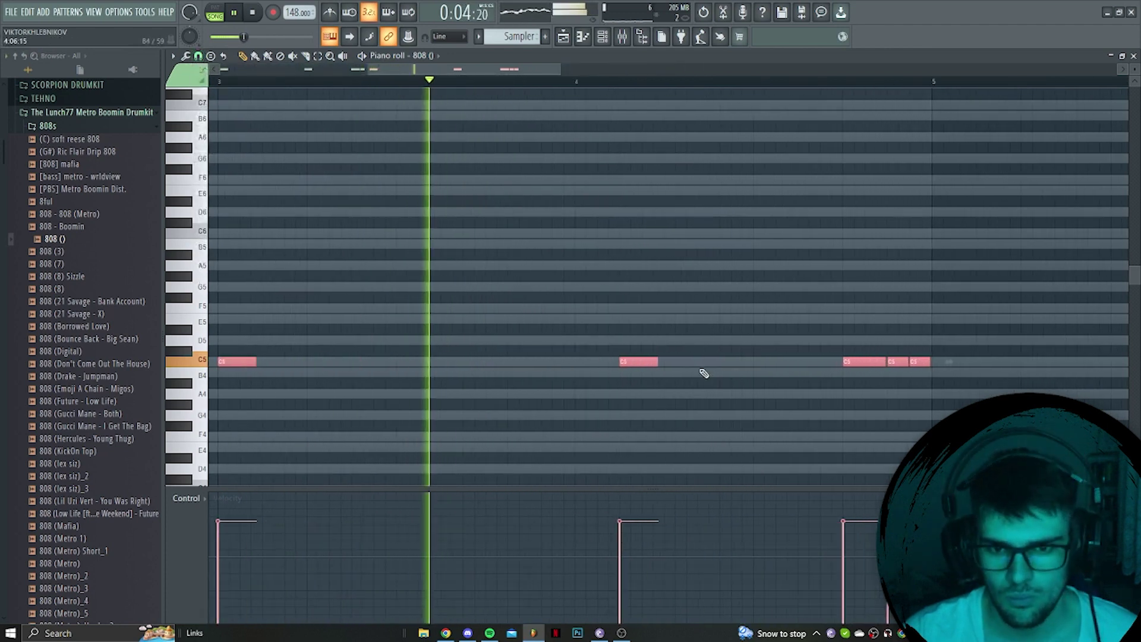
pyautogui.click(665, 361)
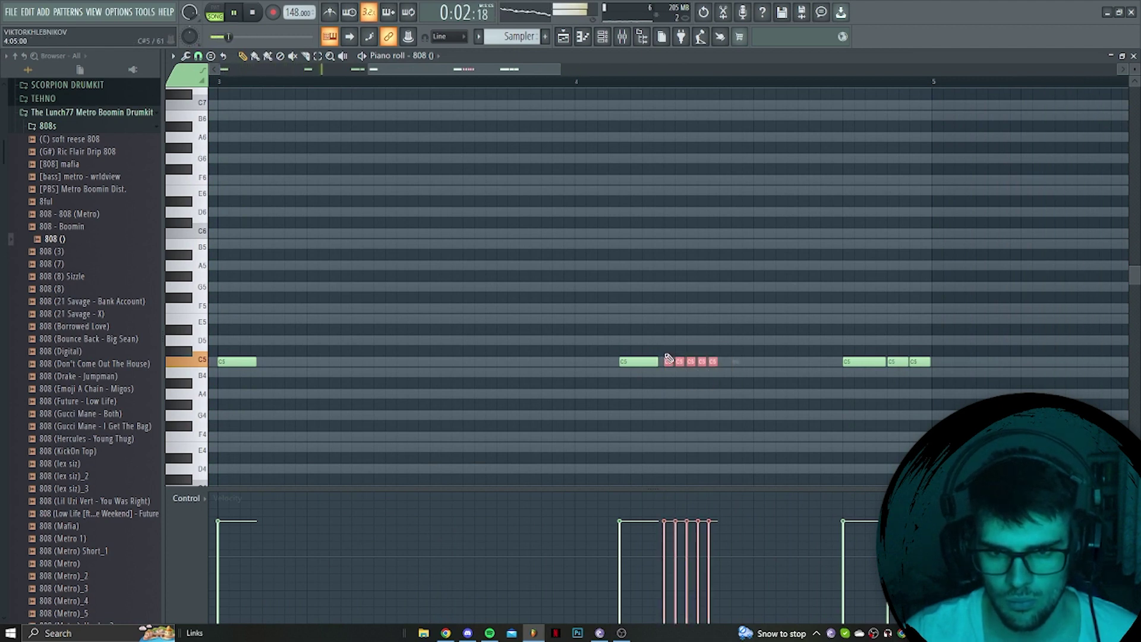
pyautogui.rightClick(712, 319)
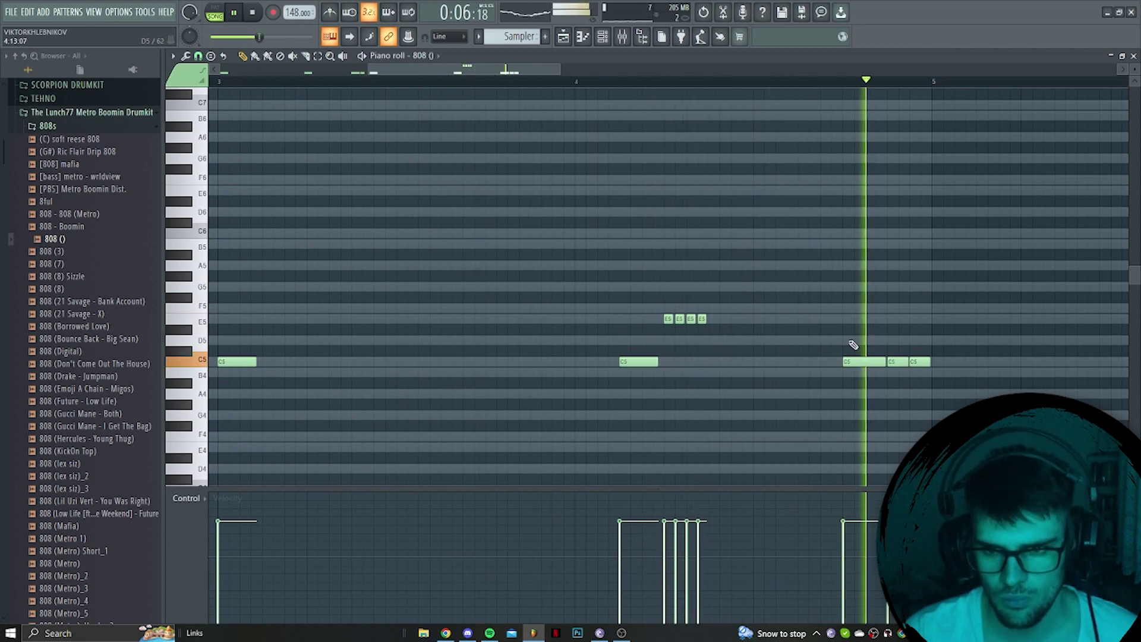
# Raise the last two short 808 notes of bar 4 to E5 and D5.
pyautogui.scroll(-2, 853, 344)
pyautogui.press('space')
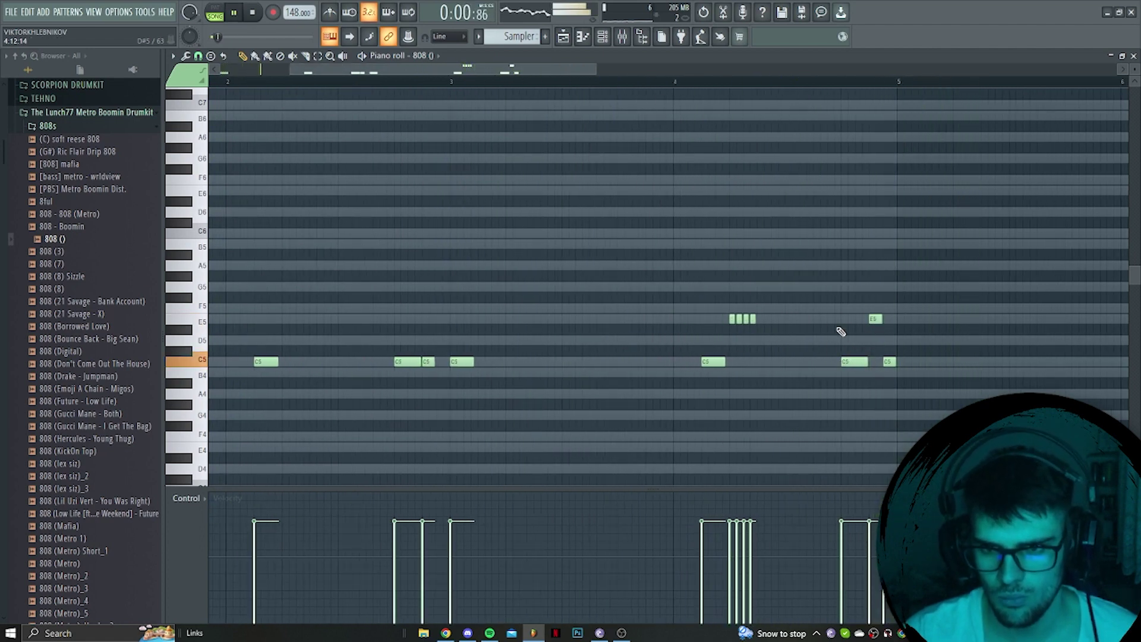
pyautogui.press('space')
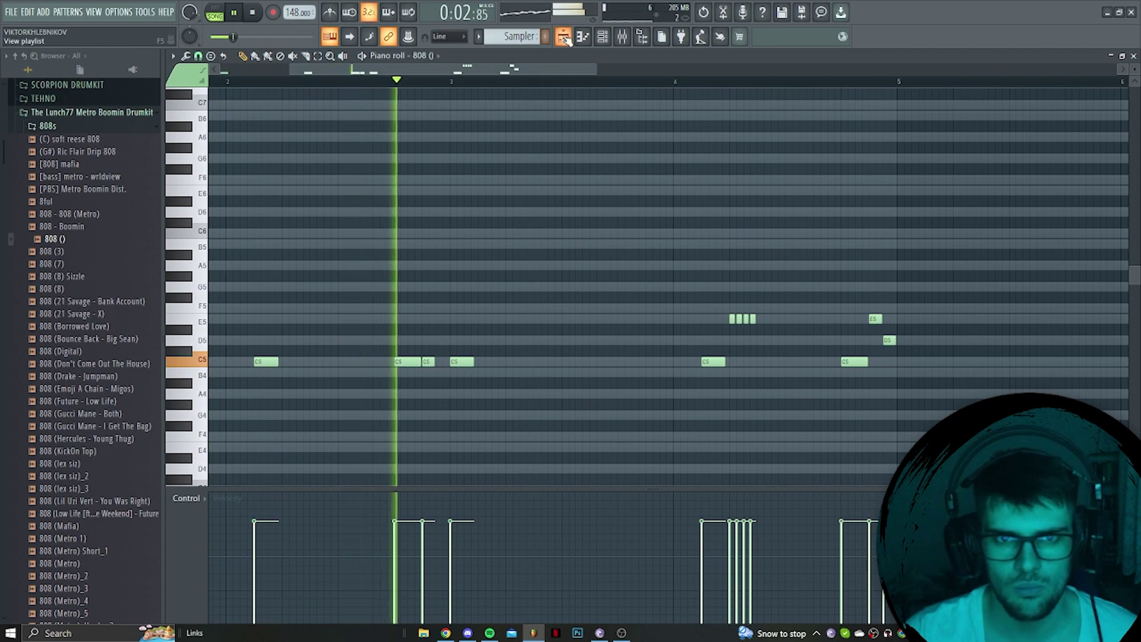
# Place a second Sampler pattern clip on Track 2 in bars 5–8.
pyautogui.press('F5')
pyautogui.moveTo(645, 146); pyautogui.dragTo(488, 149)
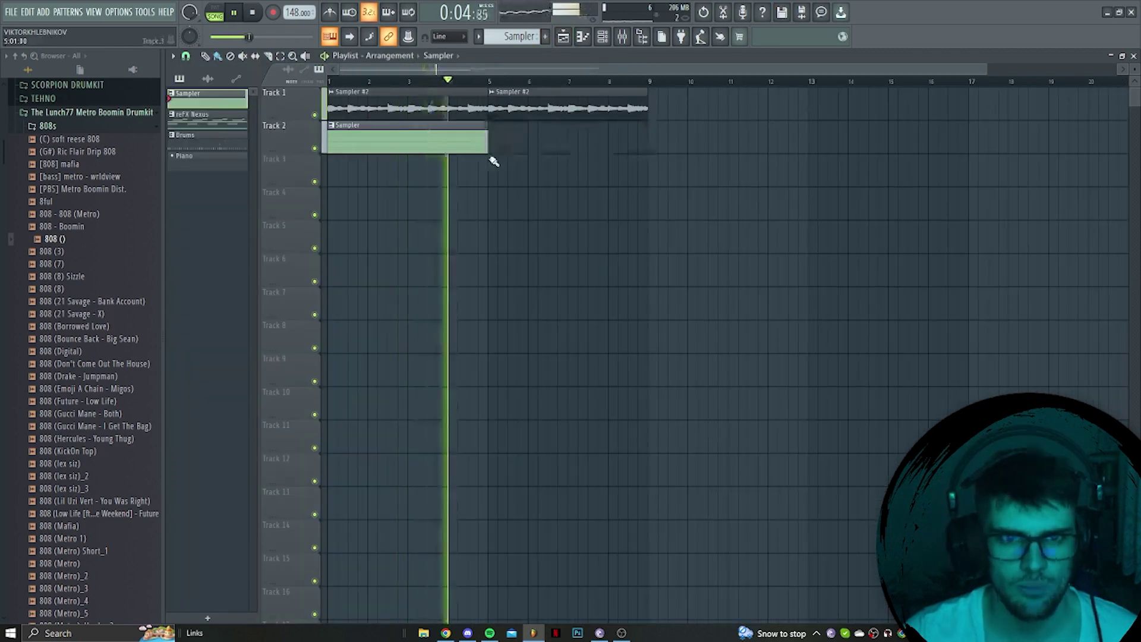
pyautogui.click(496, 143)
# Program [Kick] Metro steps that match the 808 () hits from bar 1 to the first hit of bar 4.
pyautogui.click(602, 36)
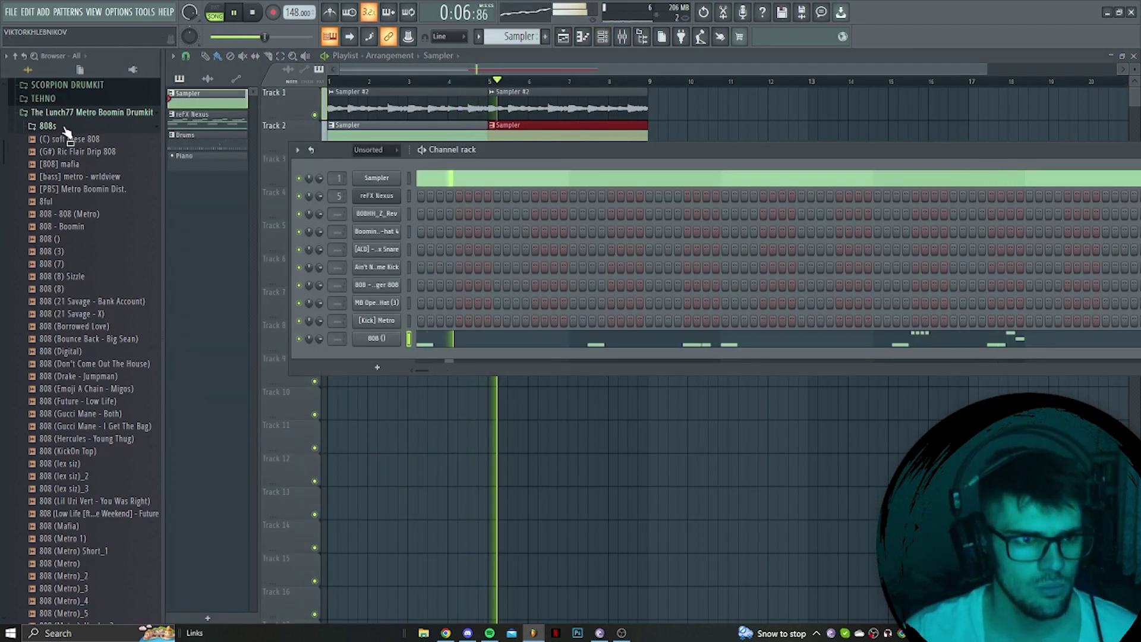
pyautogui.click(51, 126)
pyautogui.click(49, 207)
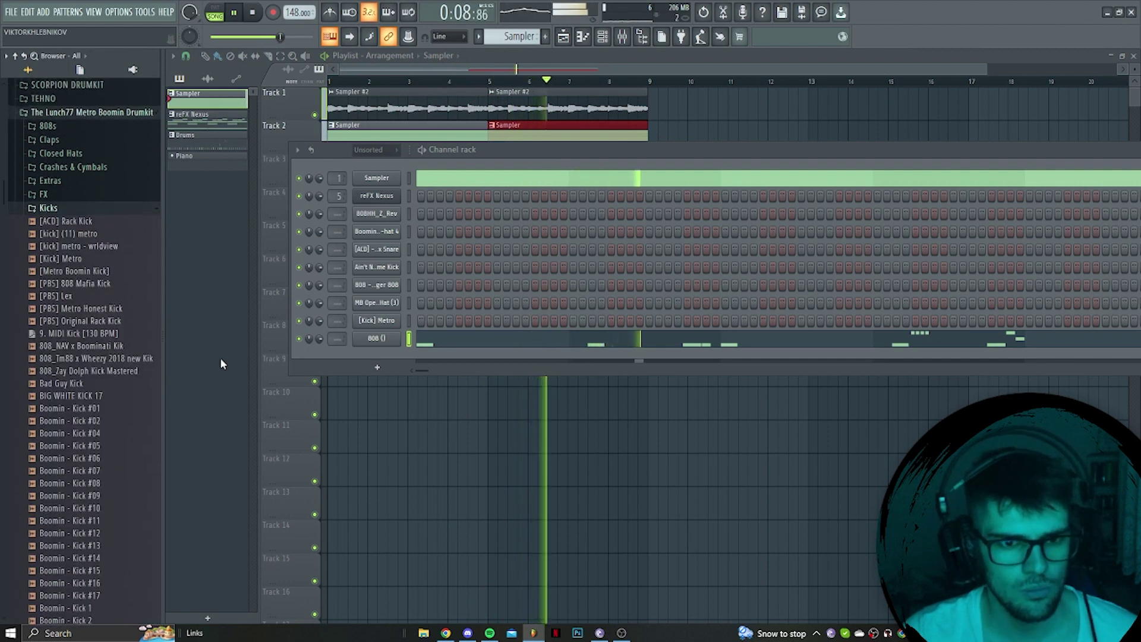
pyautogui.click(421, 321)
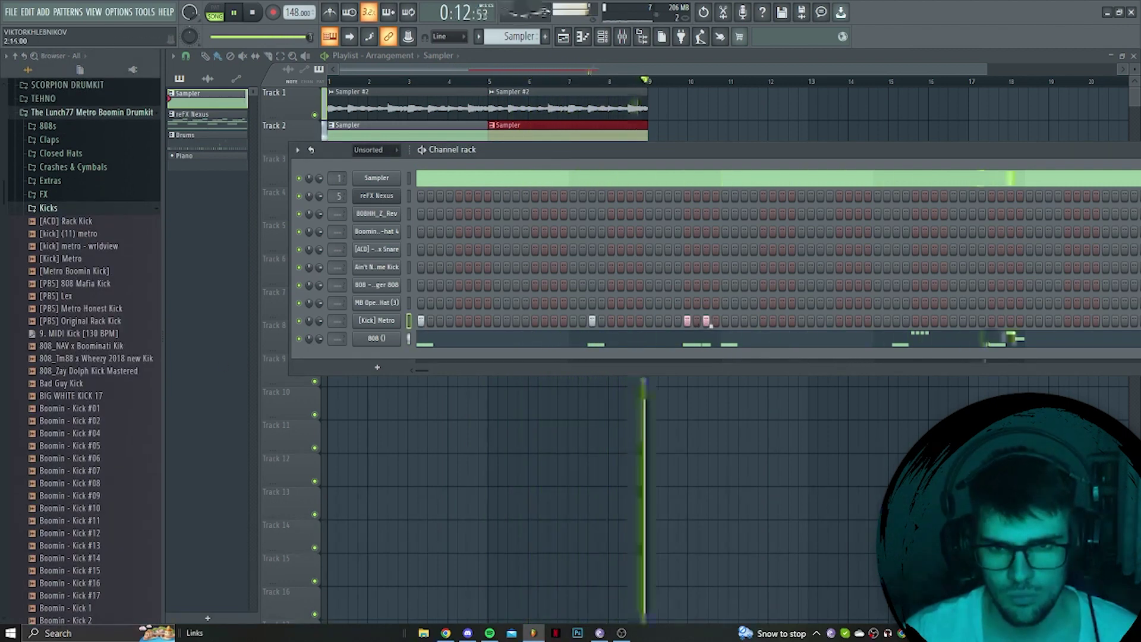
pyautogui.click(897, 321)
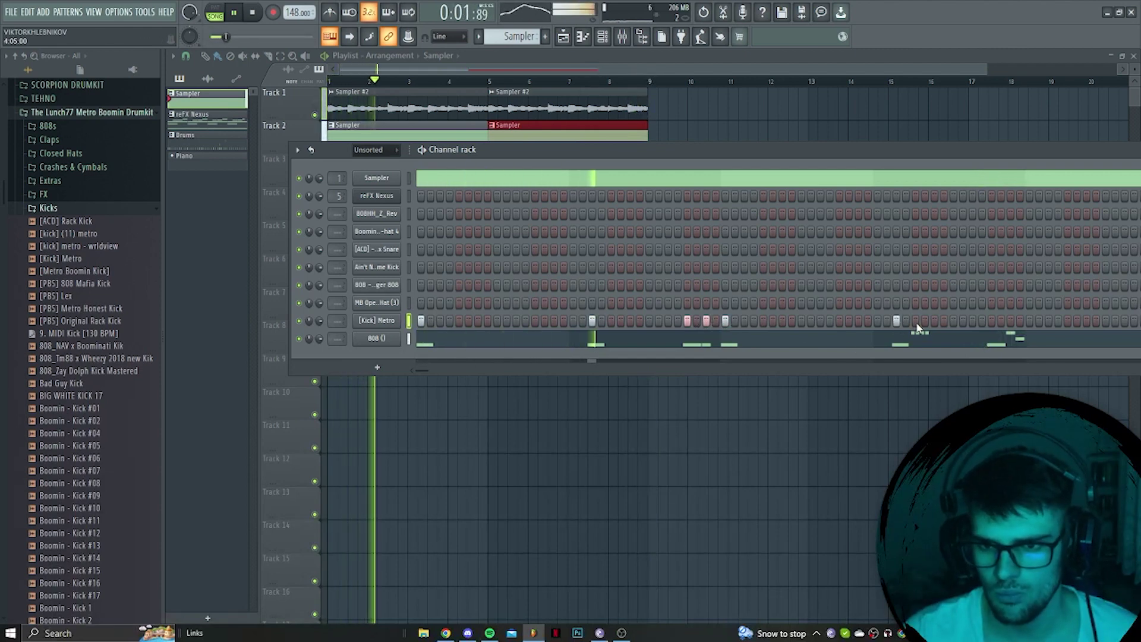
pyautogui.rightClick(927, 322)
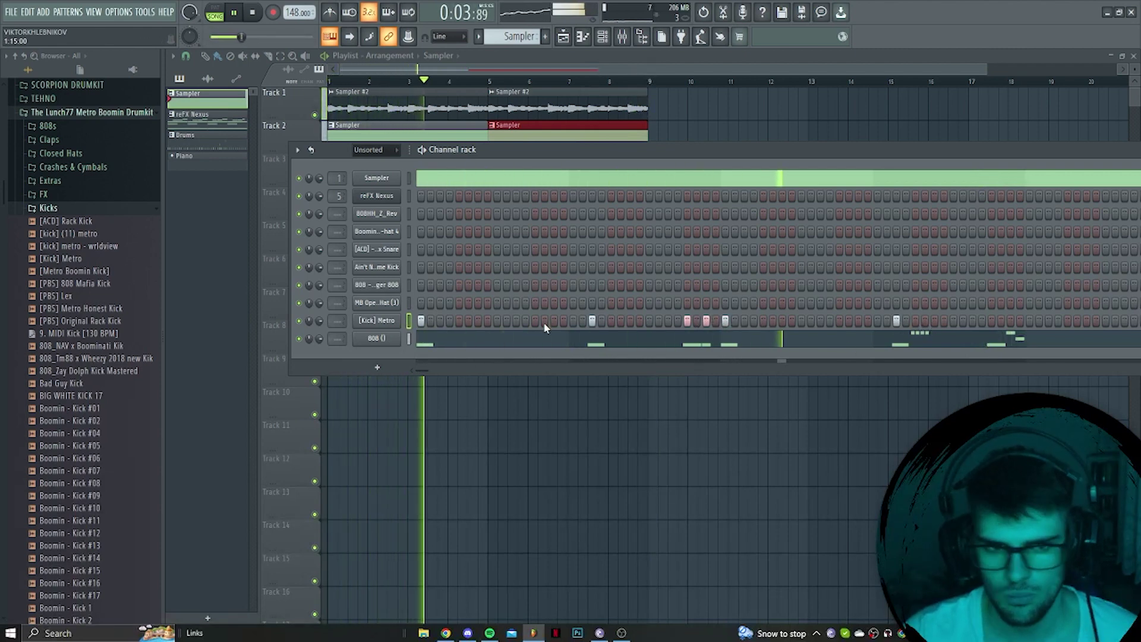
# Add short C5 [Kick] Metro notes in bar 4 along the 808 roll and on steps 14 and 15.
pyautogui.press('F7')
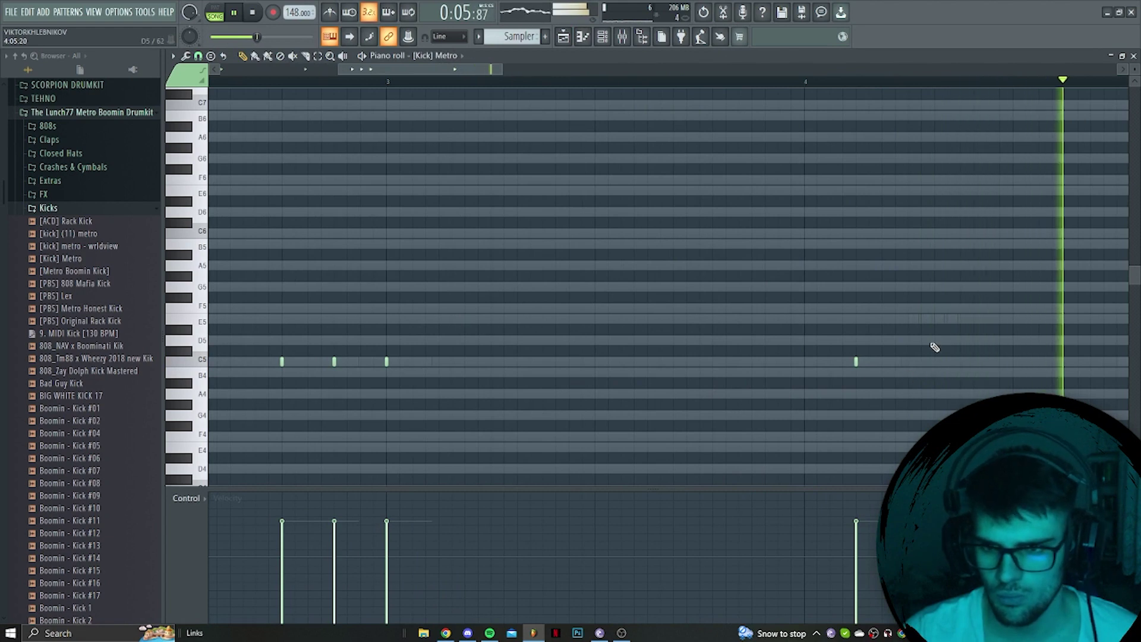
pyautogui.press('space')
pyautogui.moveTo(927, 364); pyautogui.dragTo(913, 363)
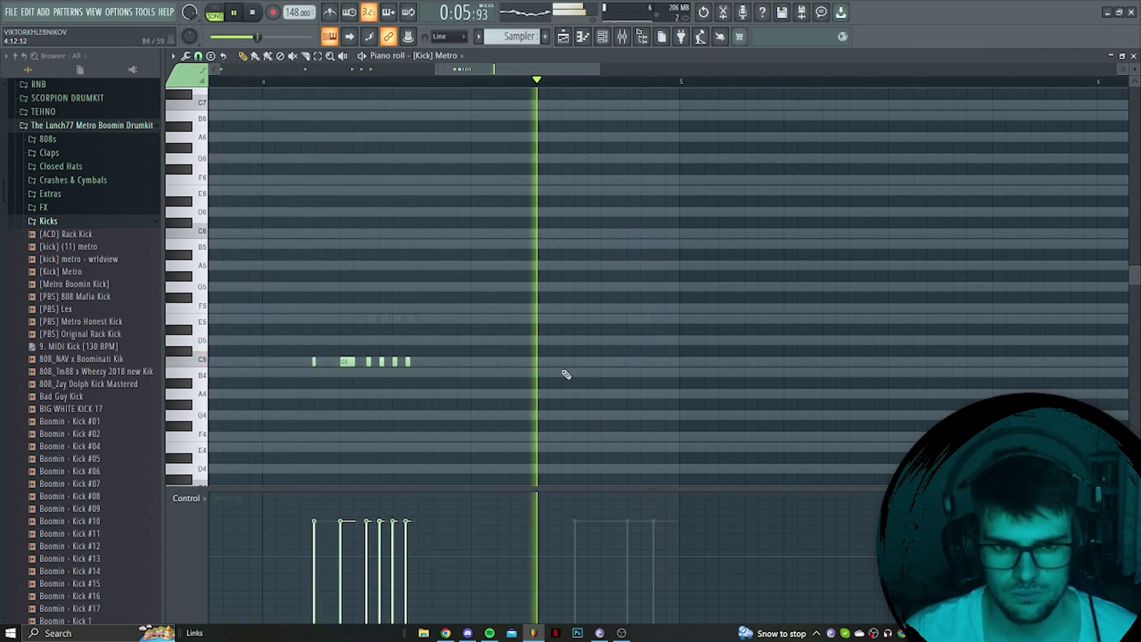
pyautogui.click(629, 361)
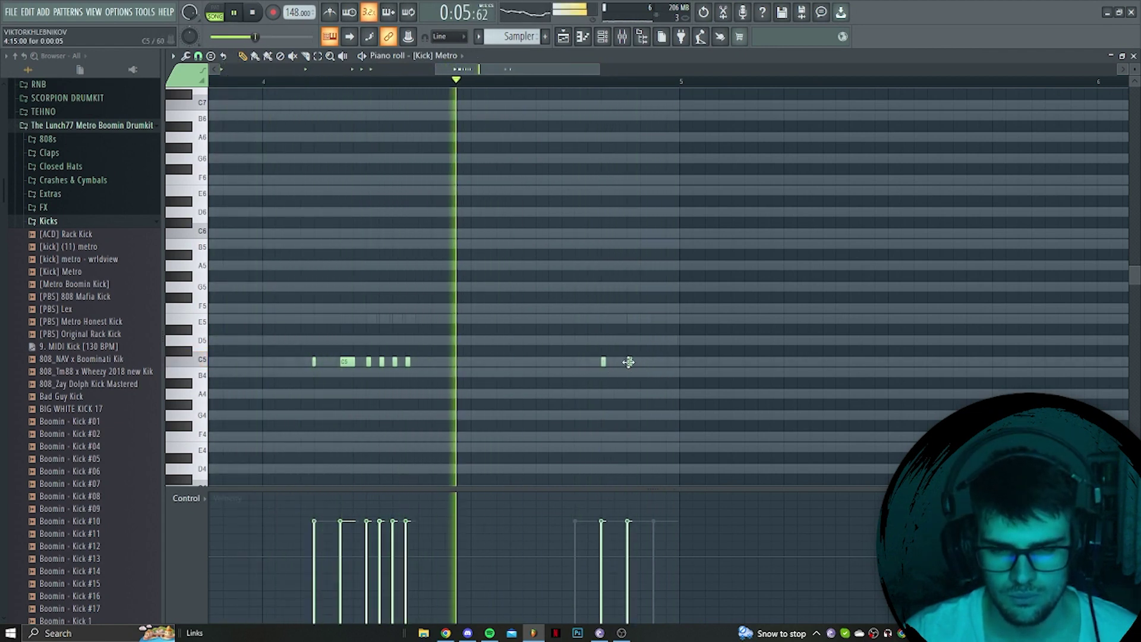
# Delete the D5 note at the end of bar 4 from the 808 () channel.
pyautogui.click(472, 54)
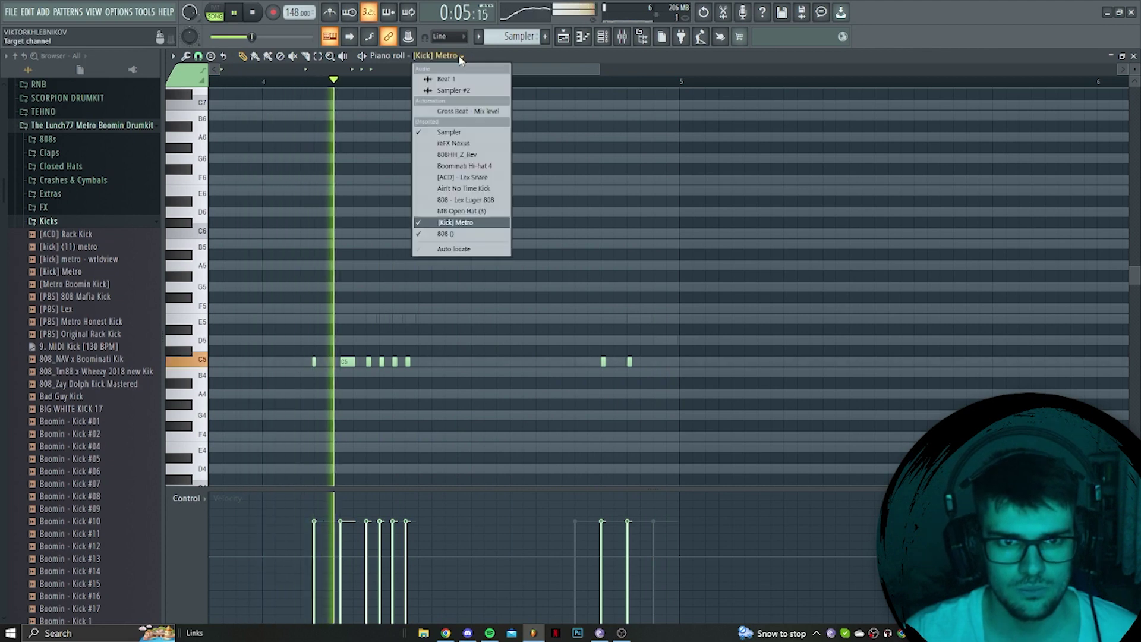
pyautogui.click(460, 234)
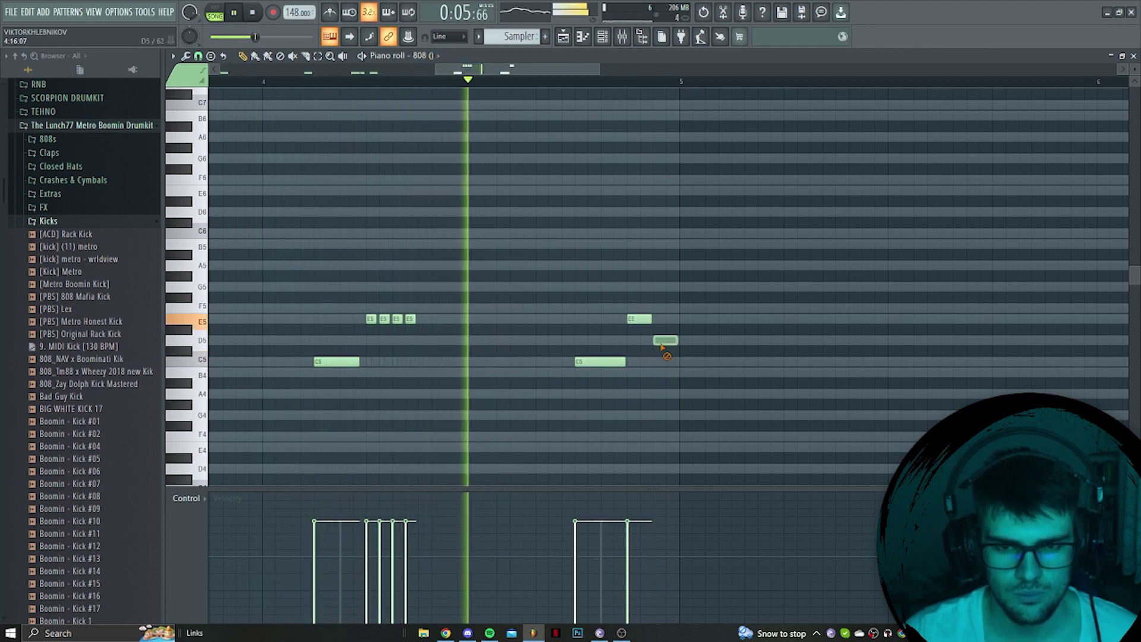
pyautogui.rightClick(665, 340)
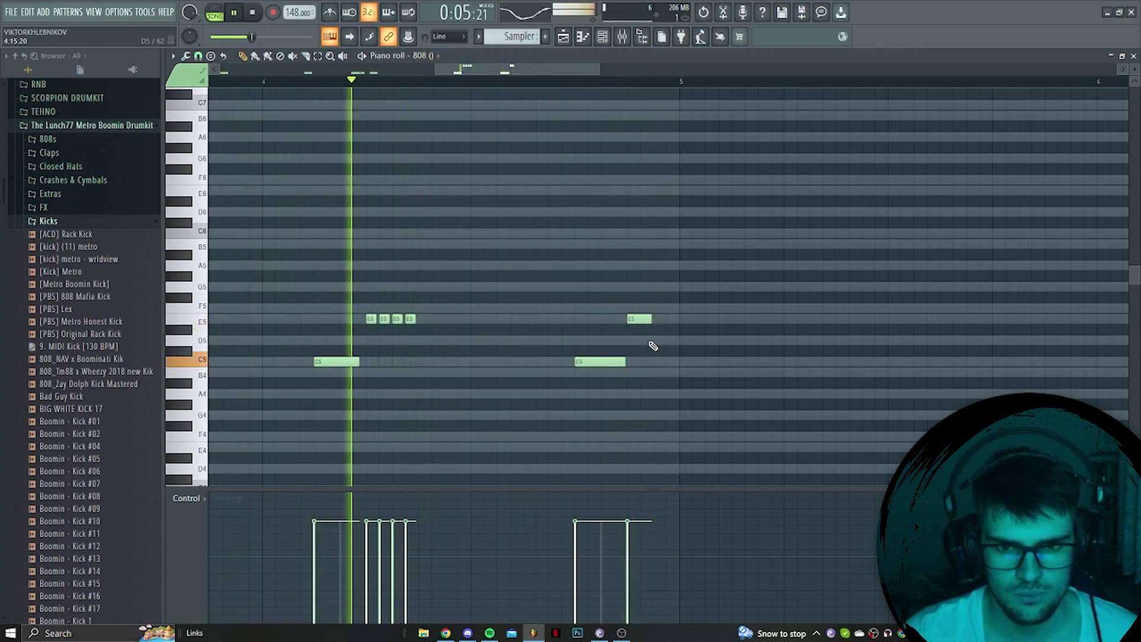
pyautogui.click(431, 55)
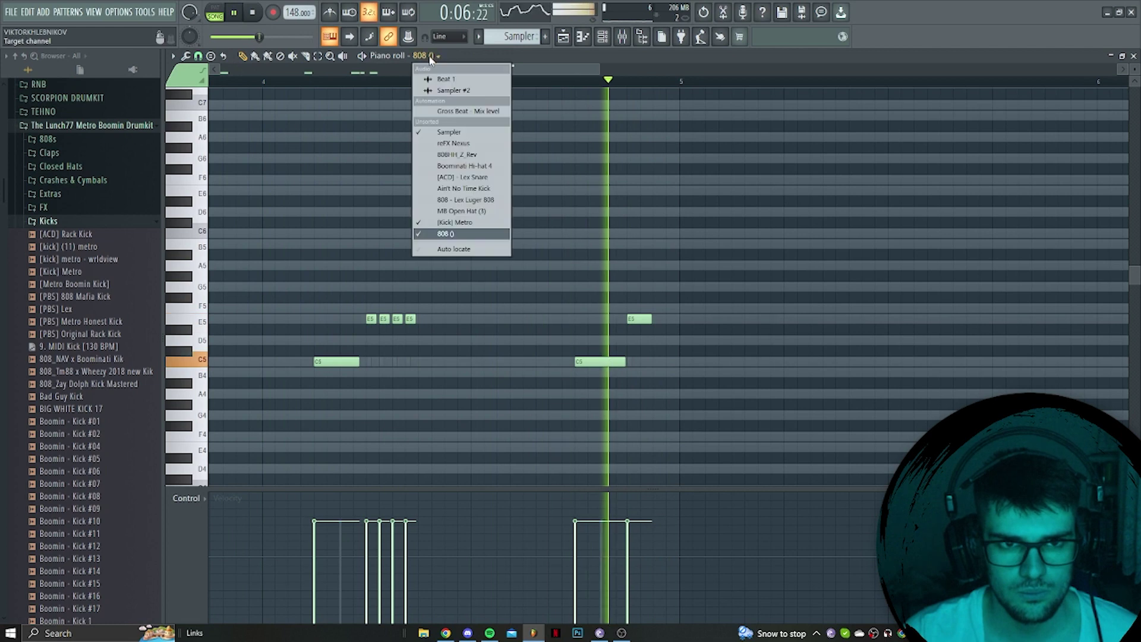
# Ramp up the velocities of the four [Kick] Metro roll notes in bar 4, rising from first to last.
pyautogui.click(468, 226)
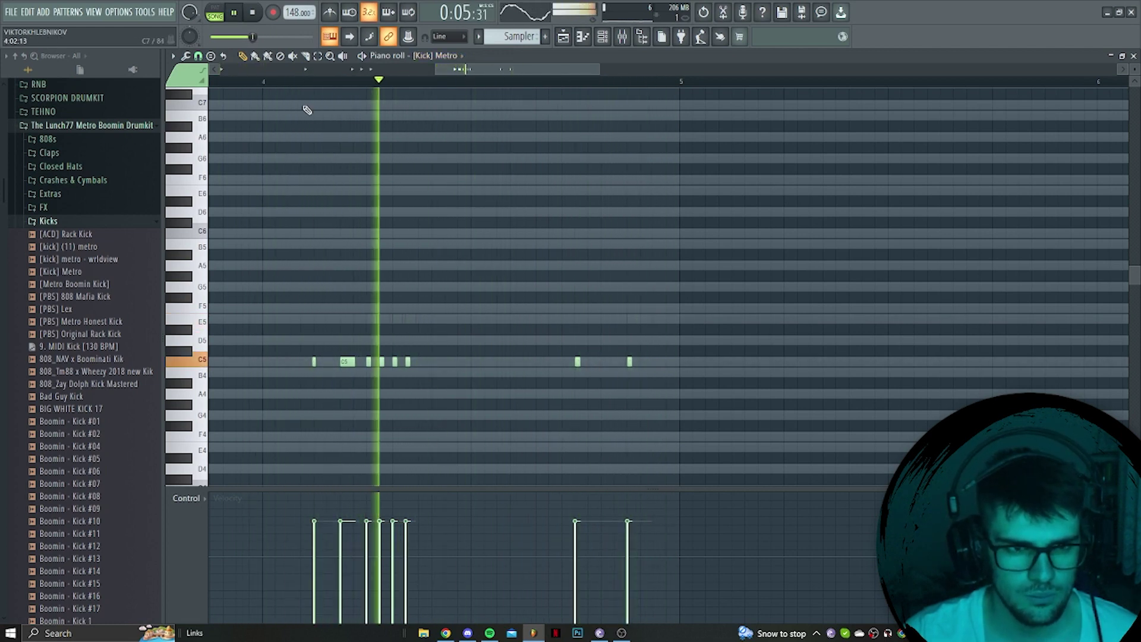
pyautogui.click(436, 55)
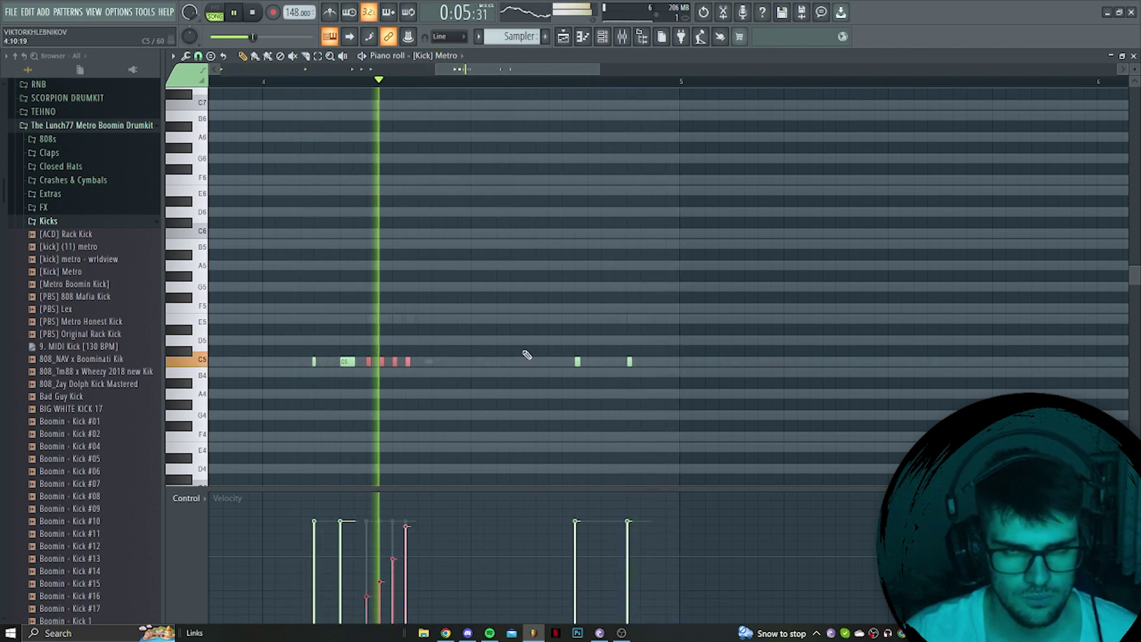
# Add the 12kb - metro Clap sample as a new channel and adjust its precomputed effects.
pyautogui.press('F6')
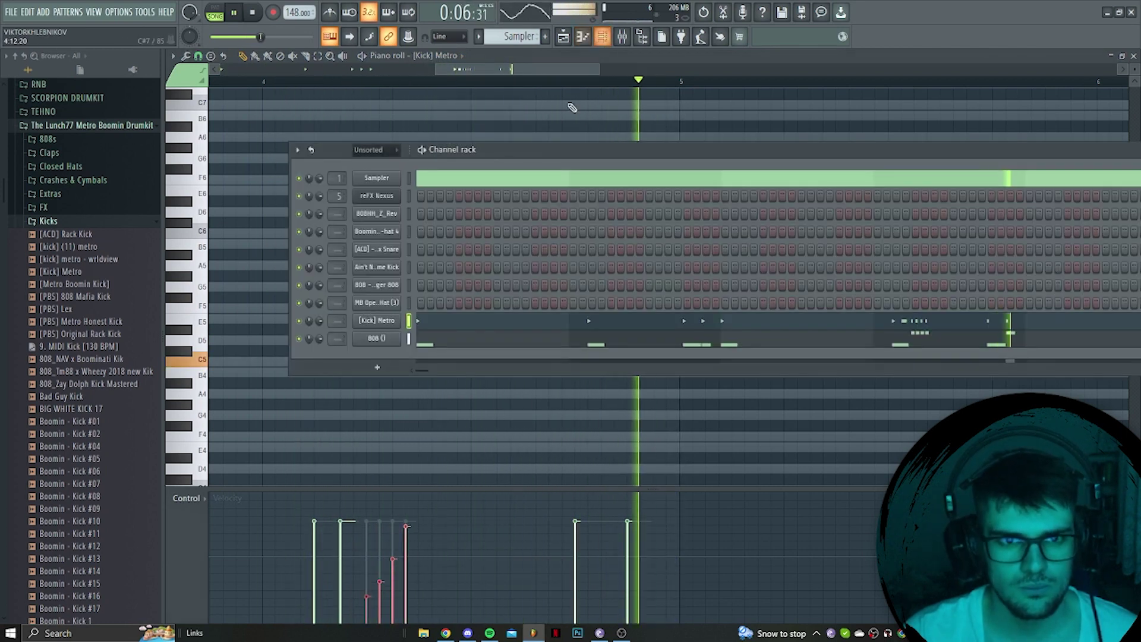
pyautogui.click(56, 211)
pyautogui.click(52, 140)
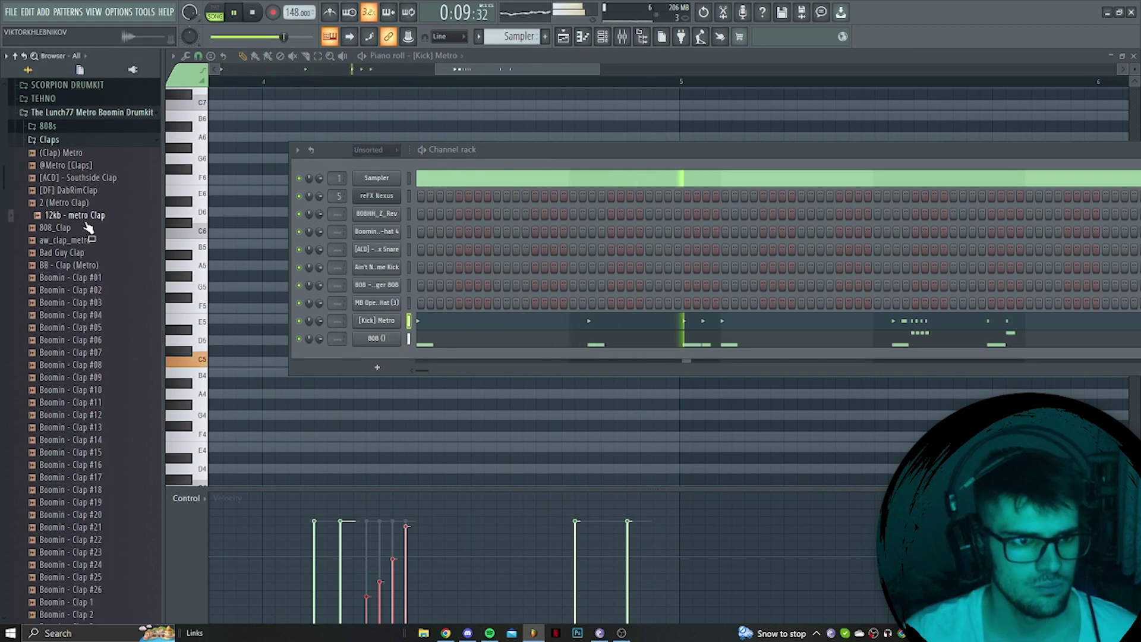
pyautogui.moveTo(384, 364); pyautogui.dragTo(389, 365)
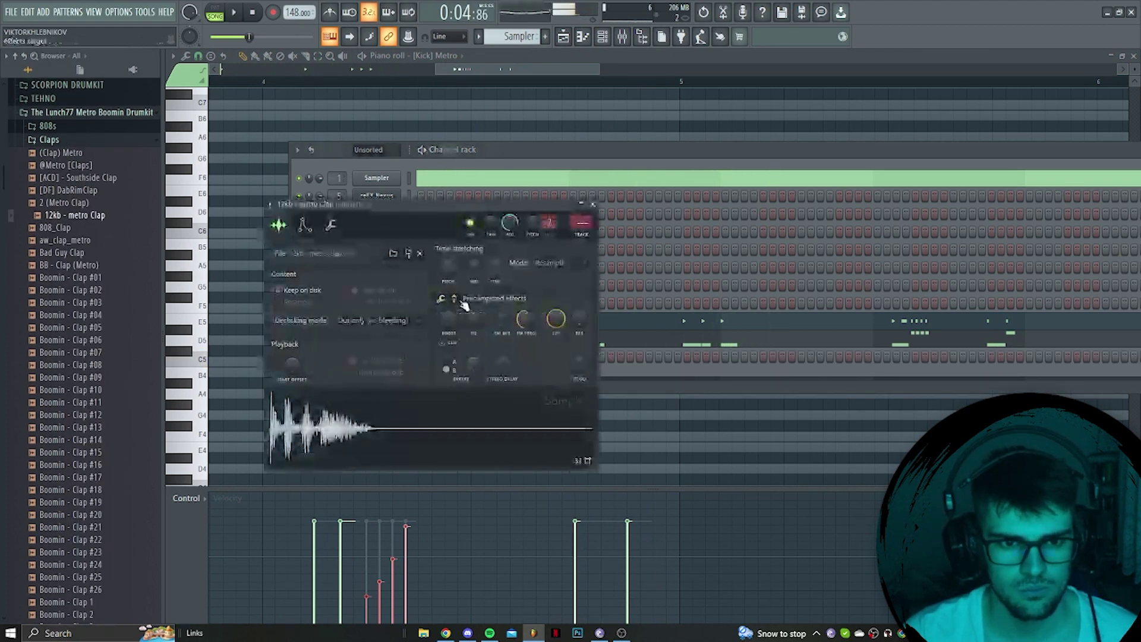
pyautogui.moveTo(448, 318); pyautogui.dragTo(448, 309)
pyautogui.press('Escape')
# Program 12kb - metro Clap hits on step 9 of each of the four bars.
pyautogui.press('space')
pyautogui.click(497, 356)
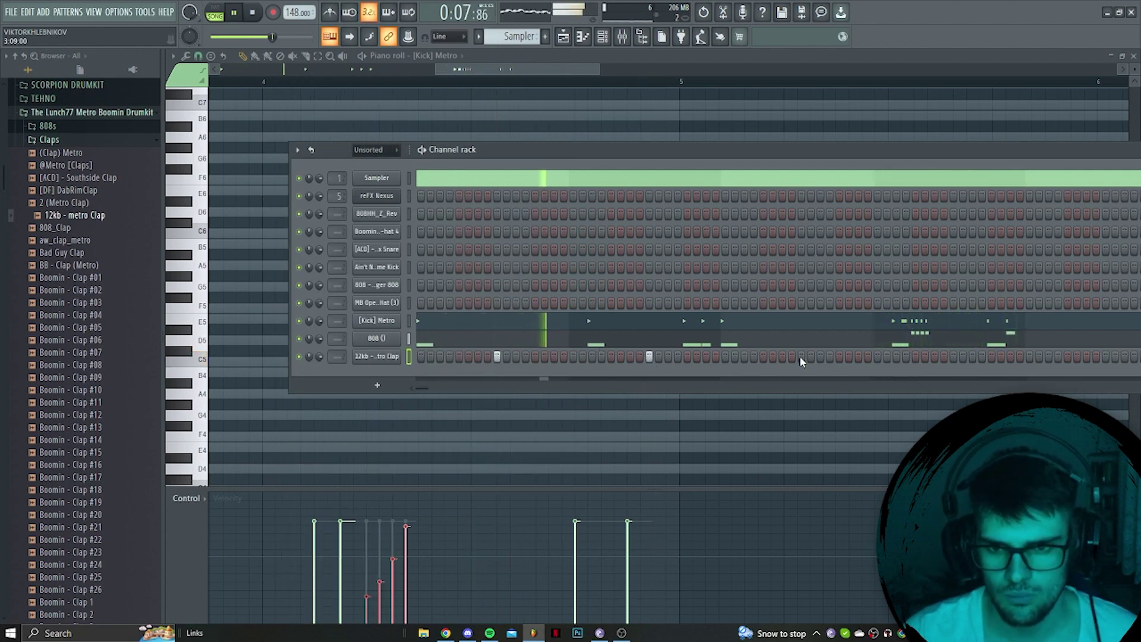
pyautogui.click(953, 356)
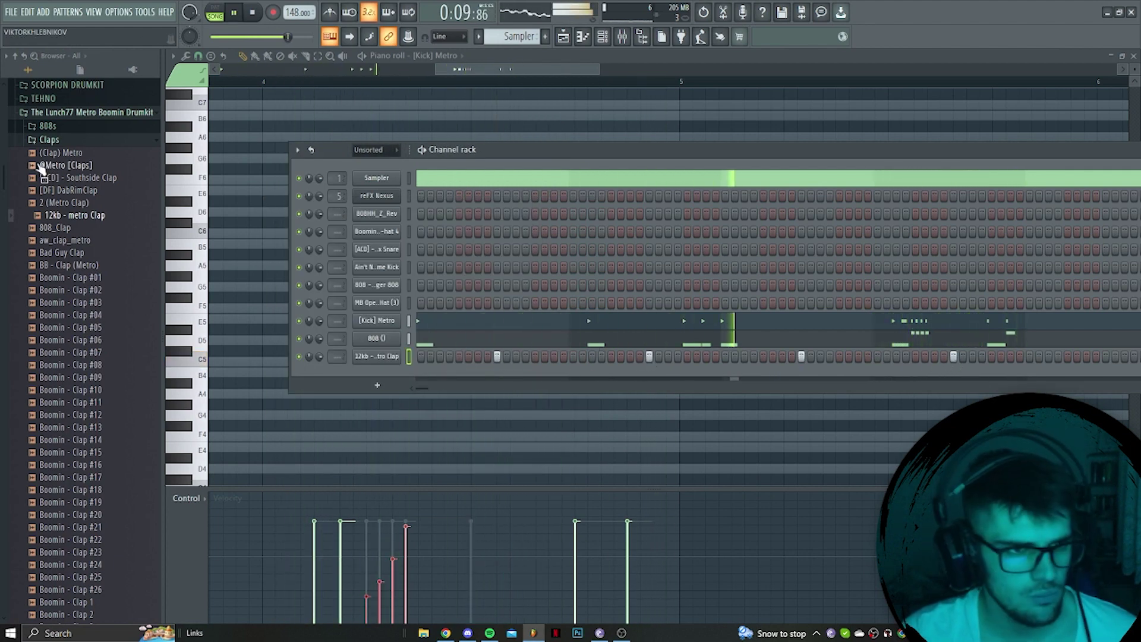
# Add the Boom Hat(3) closed hat as a new channel and fill it on each 2 steps.
pyautogui.click(49, 140)
pyautogui.click(60, 153)
pyautogui.click(83, 266)
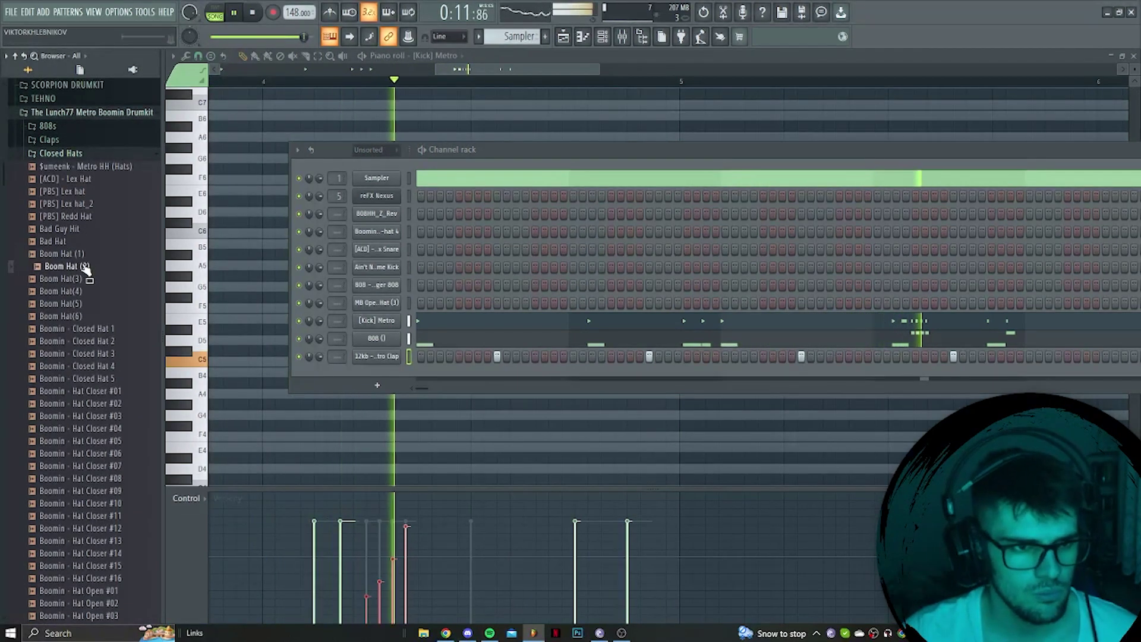
pyautogui.moveTo(83, 279); pyautogui.dragTo(166, 342)
pyautogui.moveTo(368, 375); pyautogui.dragTo(370, 376)
pyautogui.rightClick(421, 374)
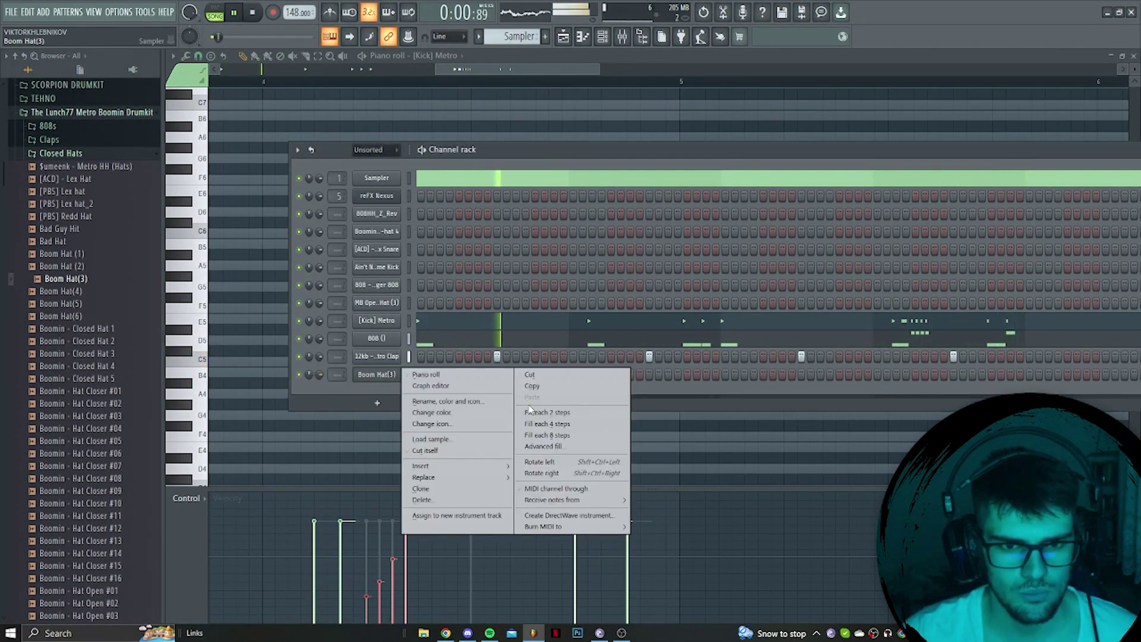
pyautogui.click(556, 387)
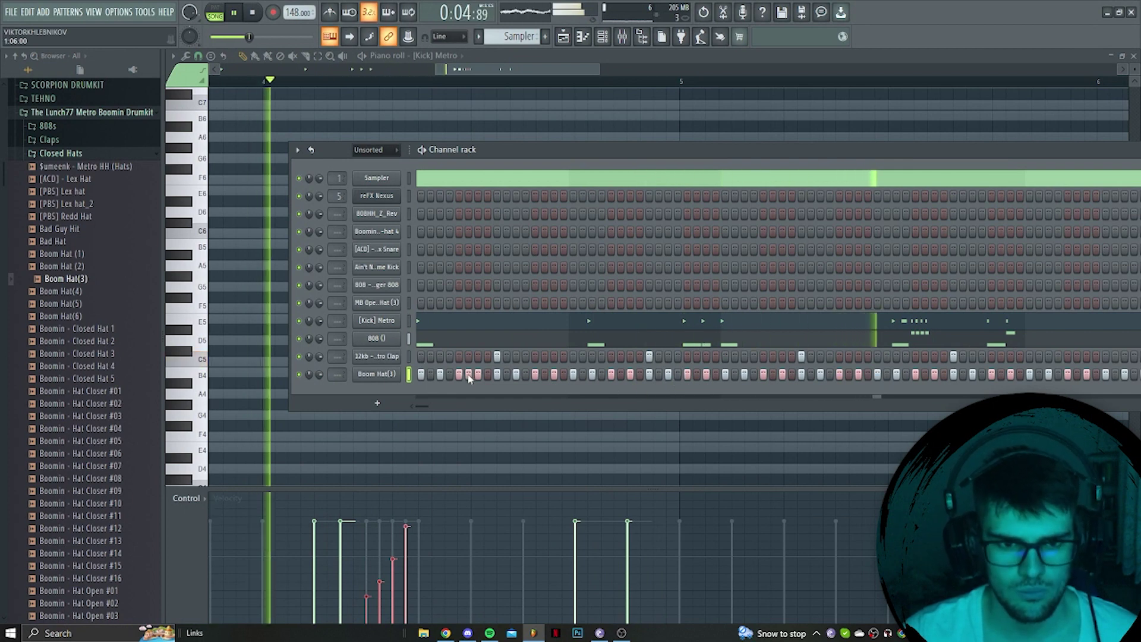
# Add short Boom Hat(3) roll notes on C5 in bars 3 and 4 and four F4 notes late in bar 3.
pyautogui.rightClick(397, 373)
pyautogui.click(416, 377)
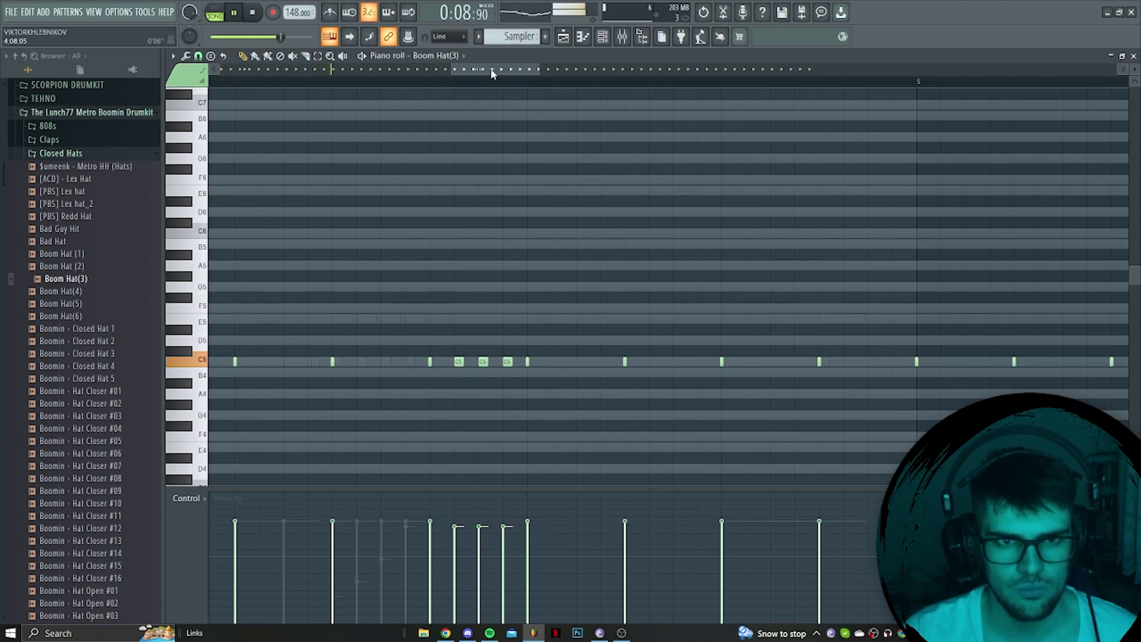
pyautogui.moveTo(491, 68); pyautogui.dragTo(410, 80)
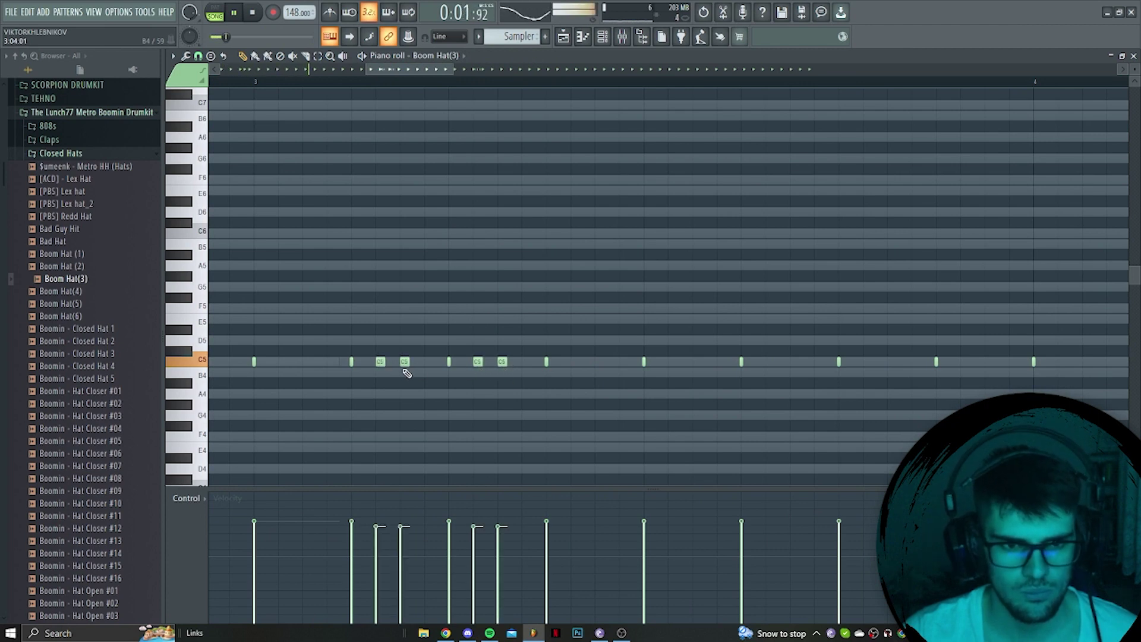
pyautogui.scroll(-2, 406, 373)
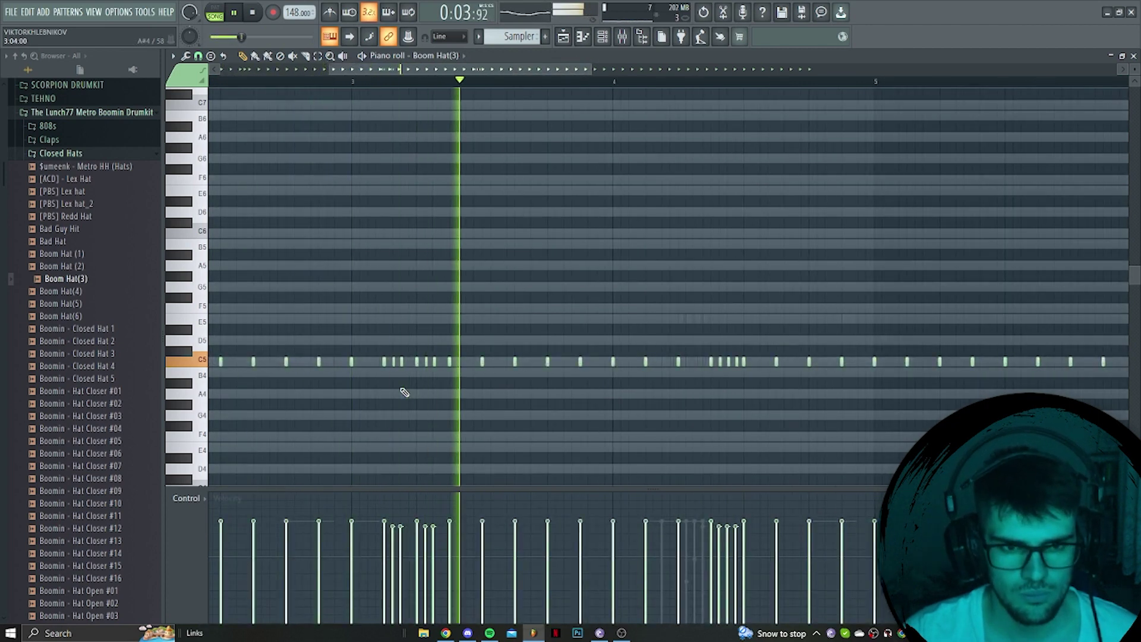
pyautogui.scroll(-3, 428, 362)
pyautogui.scroll(4, 465, 445)
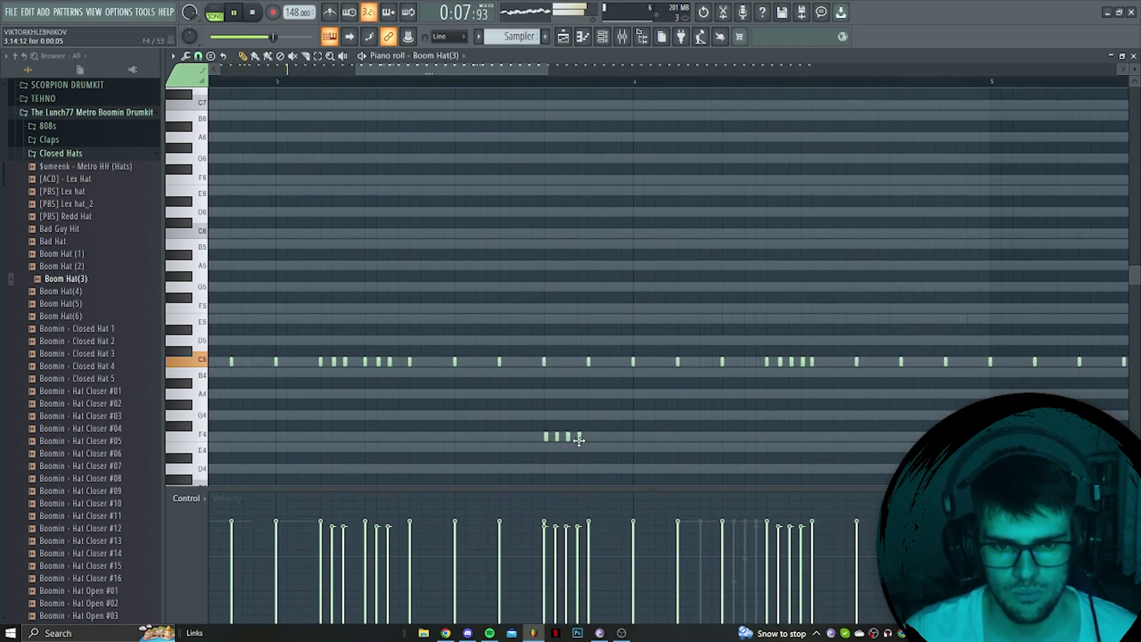
pyautogui.scroll(-3, 670, 419)
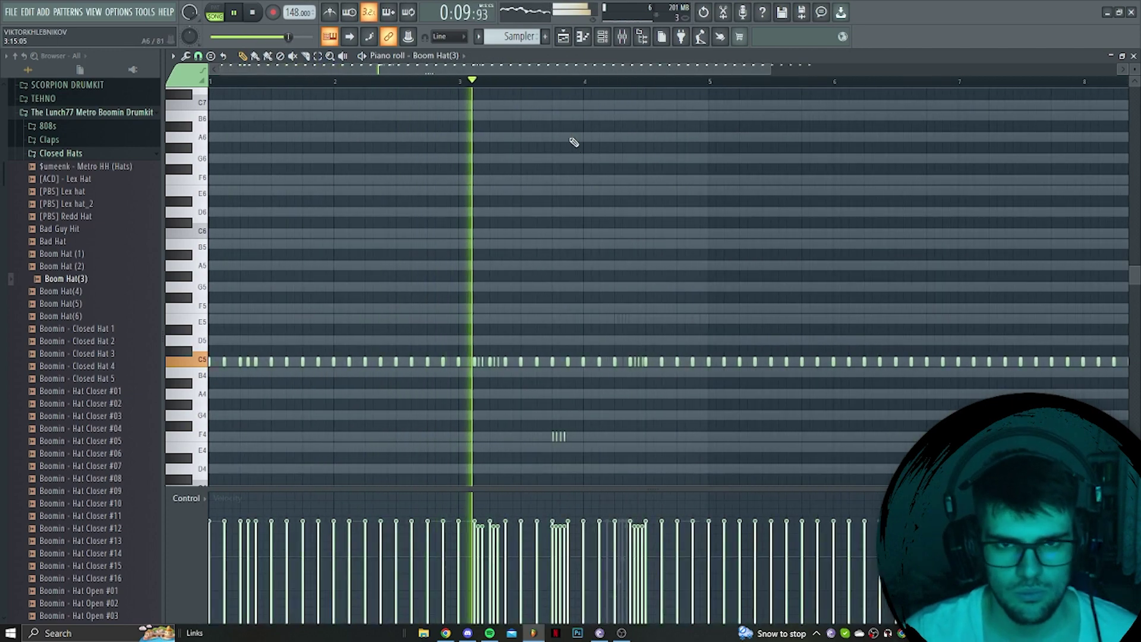
# Add the Digi OH open hat as a channel filled on each 8 steps and replace its sample with BWB WAVE 5 HAT OPEN (20).
pyautogui.press('F6')
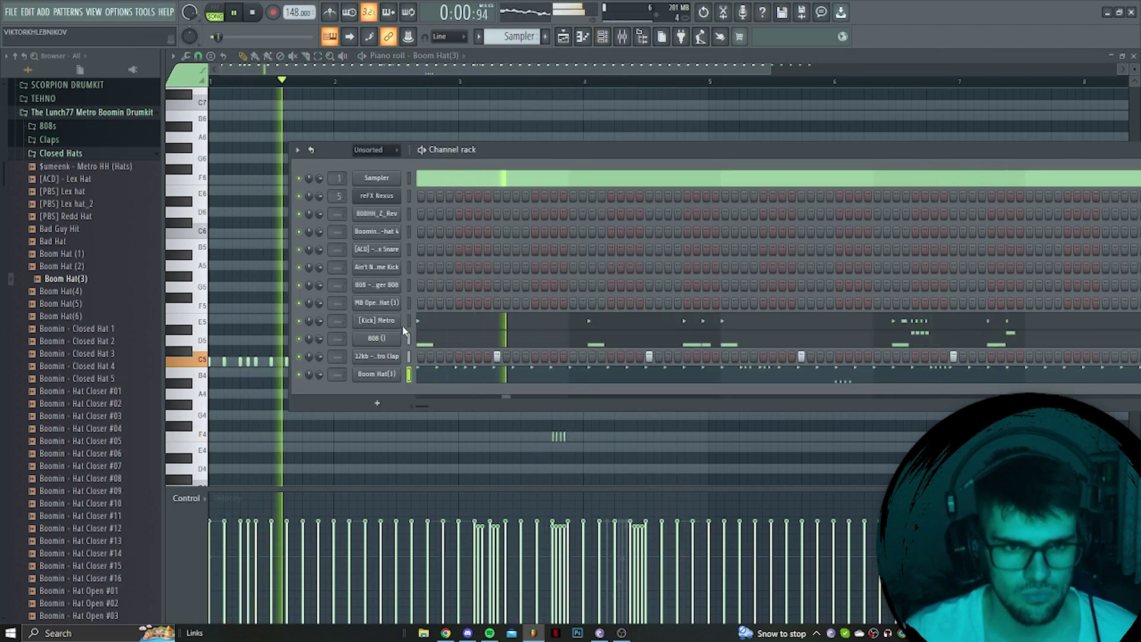
pyautogui.click(66, 154)
pyautogui.click(58, 236)
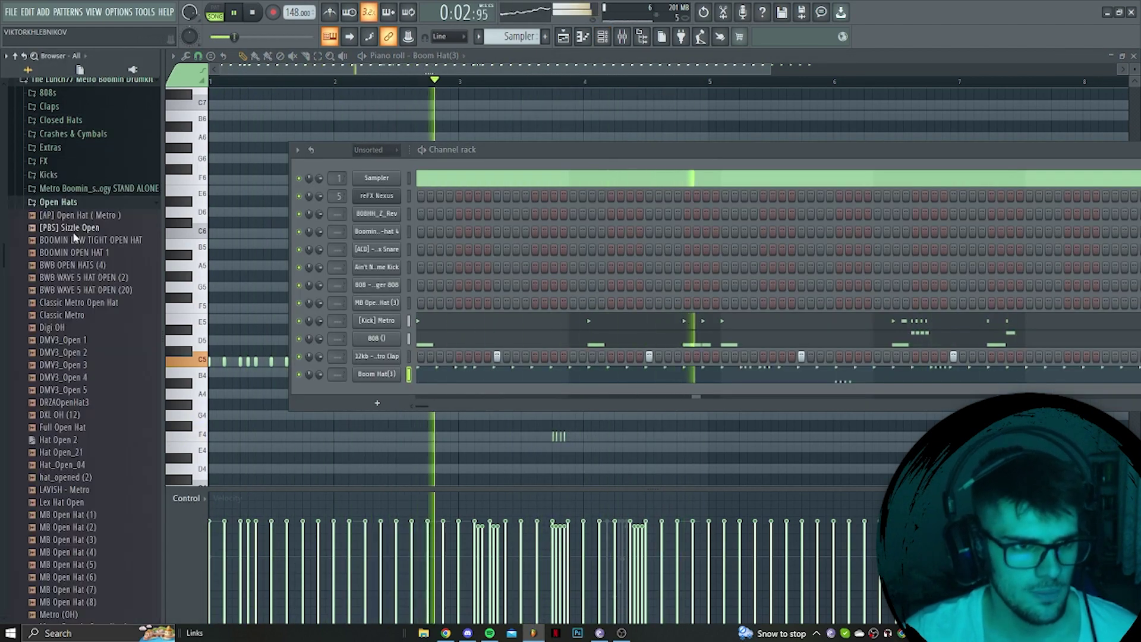
pyautogui.moveTo(99, 364); pyautogui.dragTo(333, 394)
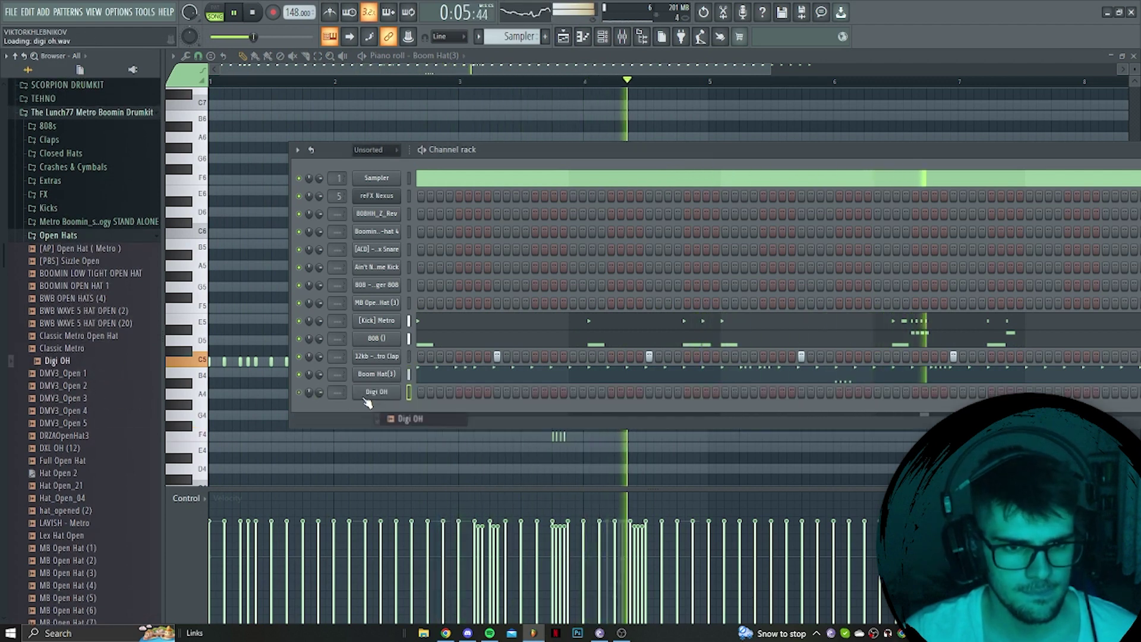
pyautogui.rightClick(422, 392)
pyautogui.click(585, 447)
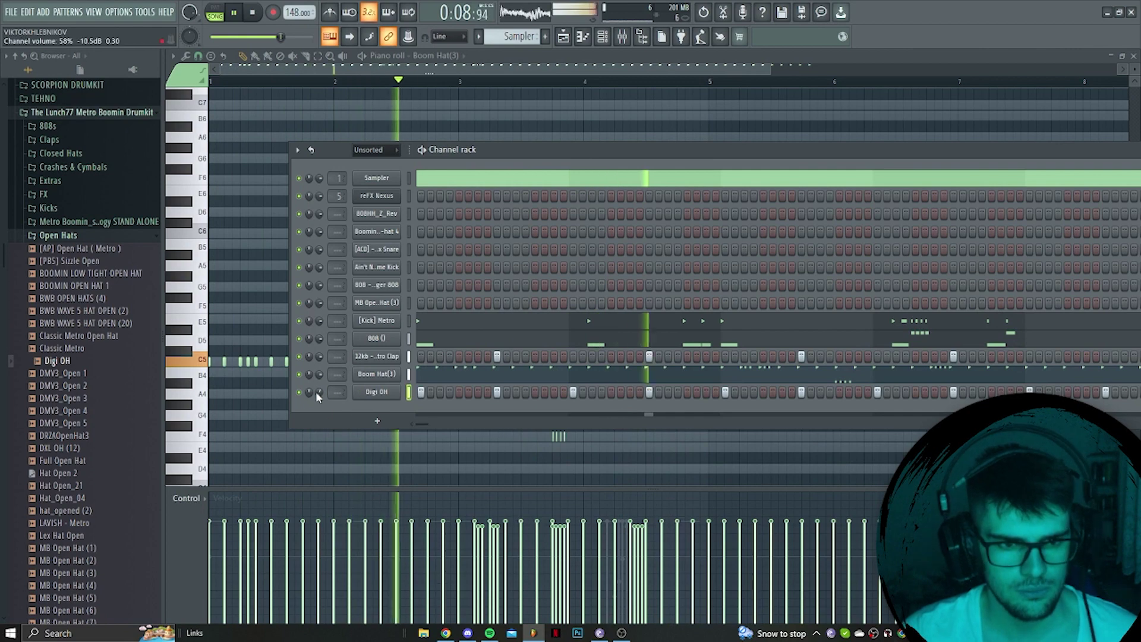
pyautogui.moveTo(86, 323); pyautogui.dragTo(380, 392)
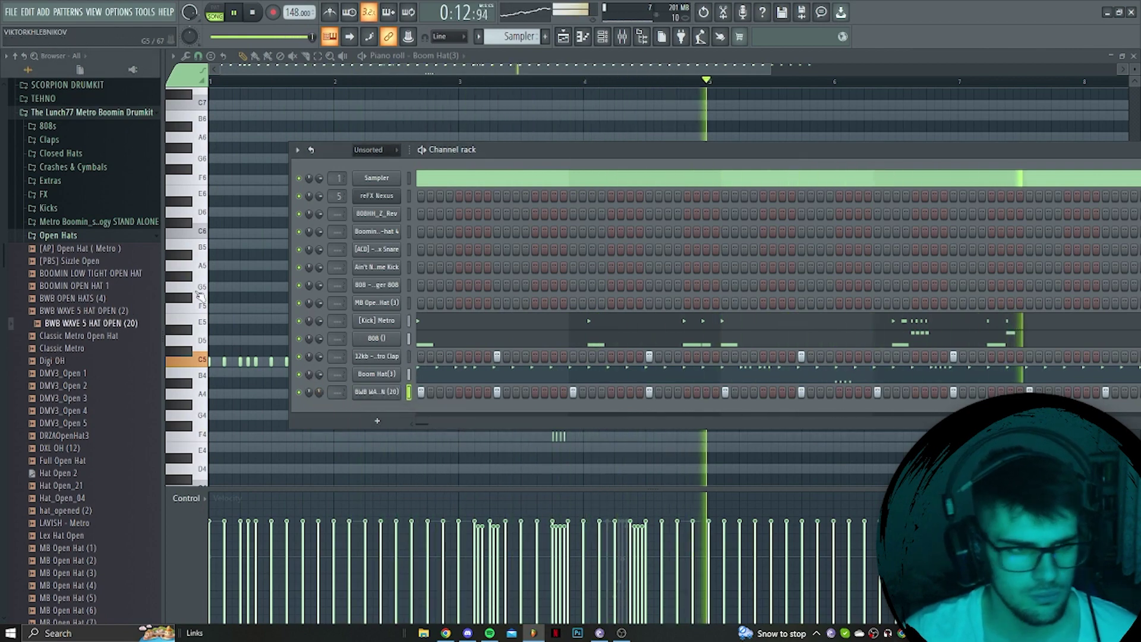
# Add [PBS] Snare (13) as a new channel with hits on step 15 of bars 1 and 3.
pyautogui.click(89, 235)
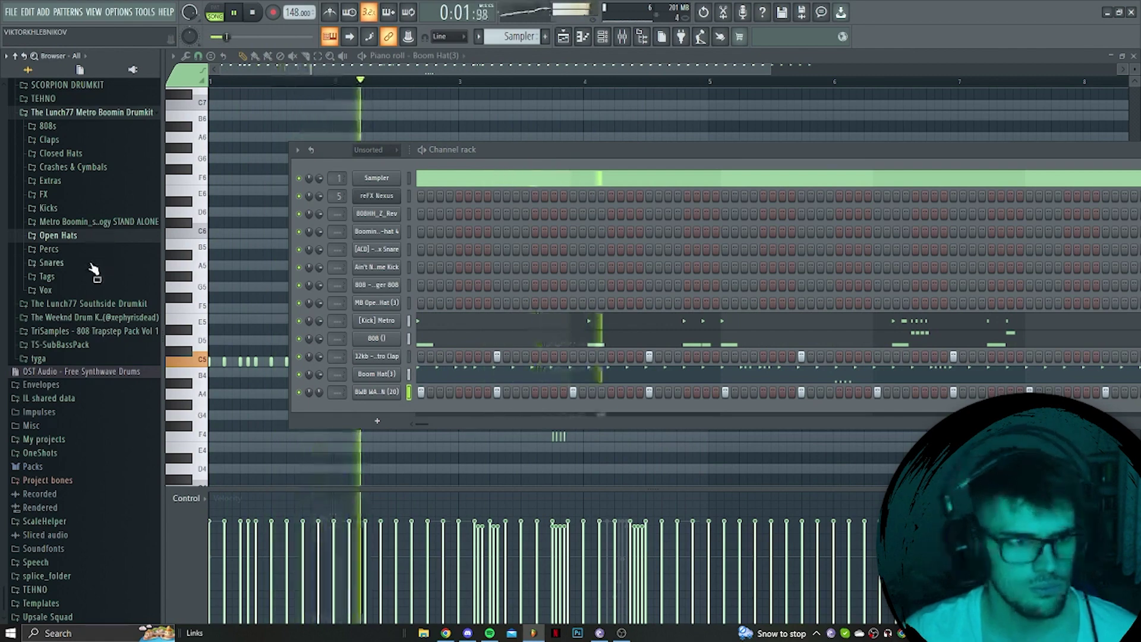
pyautogui.click(95, 263)
pyautogui.moveTo(71, 337); pyautogui.dragTo(394, 436)
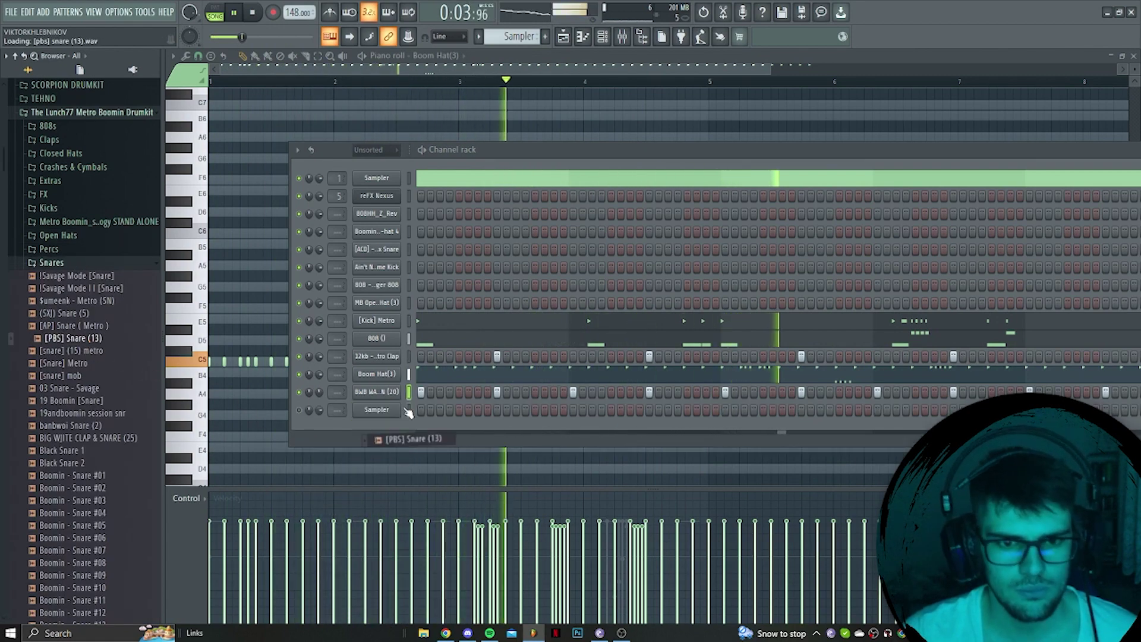
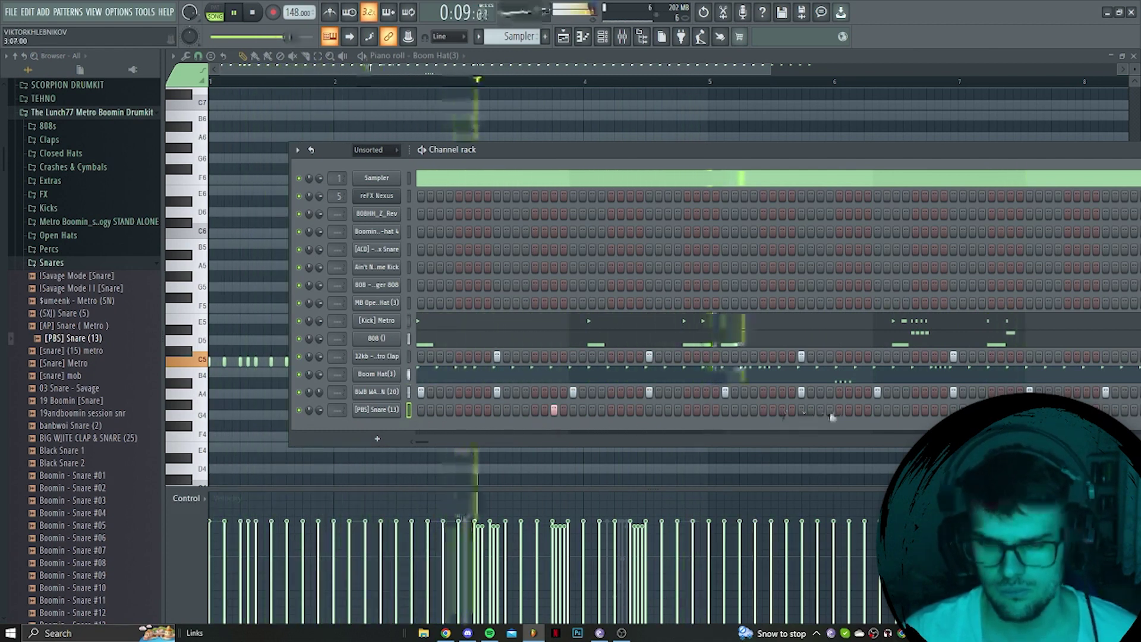
pyautogui.click(857, 410)
pyautogui.click(897, 410)
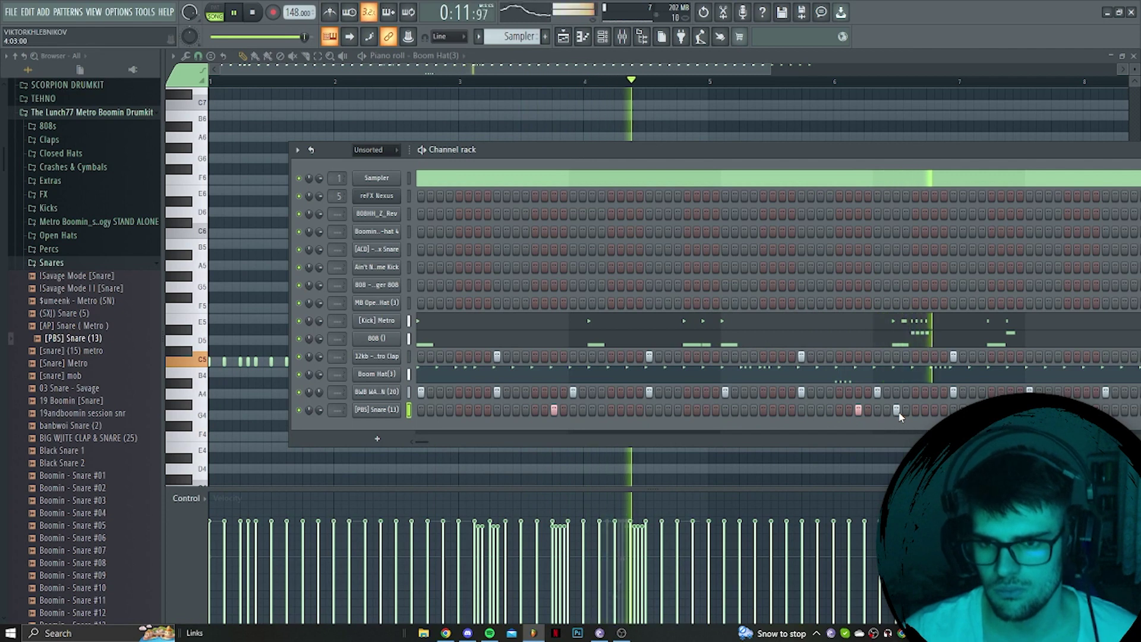
pyautogui.click(895, 410)
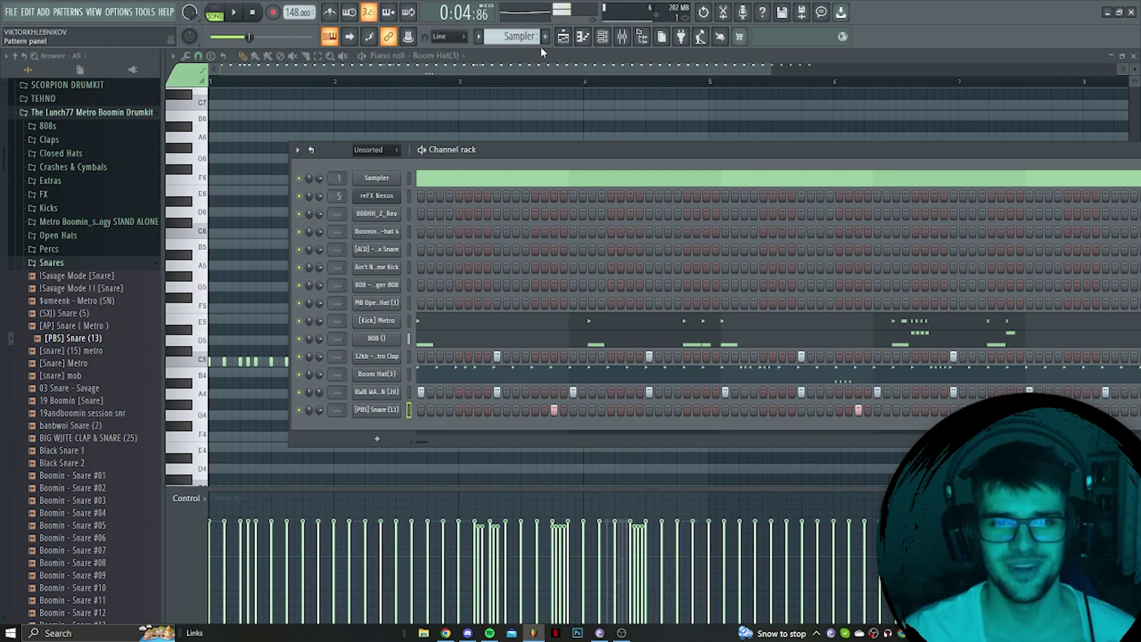
# Delete all Sampler #2 audio clips and Sampler pattern clips from Track 1 and Track 2 of the playlist.
pyautogui.click(564, 42)
pyautogui.rightClick(623, 149)
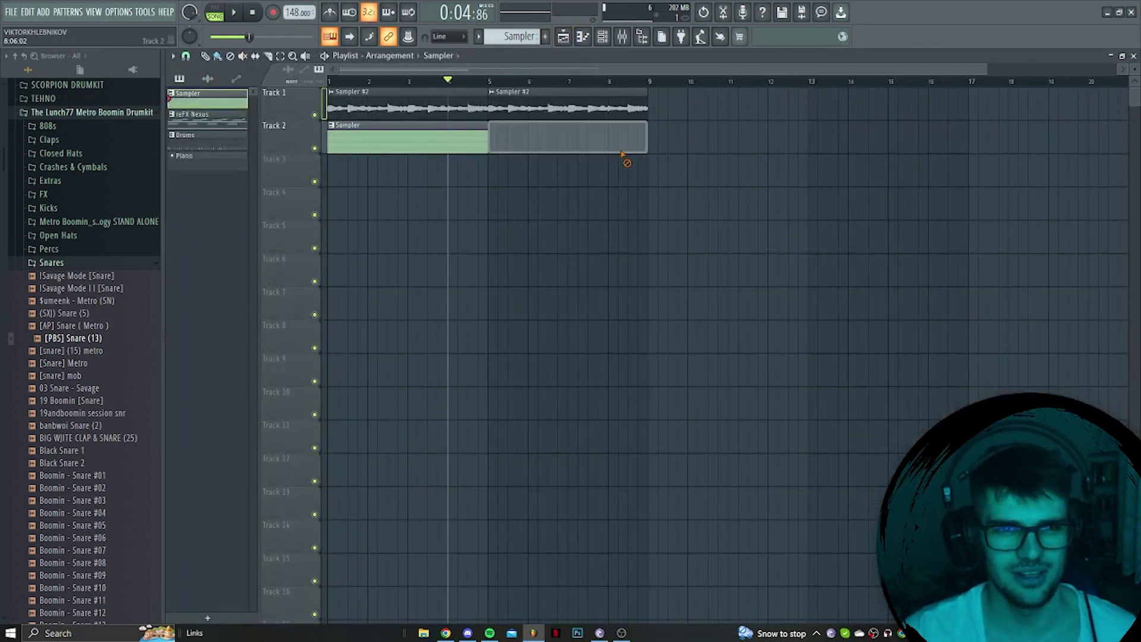
pyautogui.rightClick(568, 108)
pyautogui.rightClick(464, 108)
pyautogui.rightClick(424, 150)
# Split the Sampler pattern by channel into separate patterns.
pyautogui.doubleClick(202, 100)
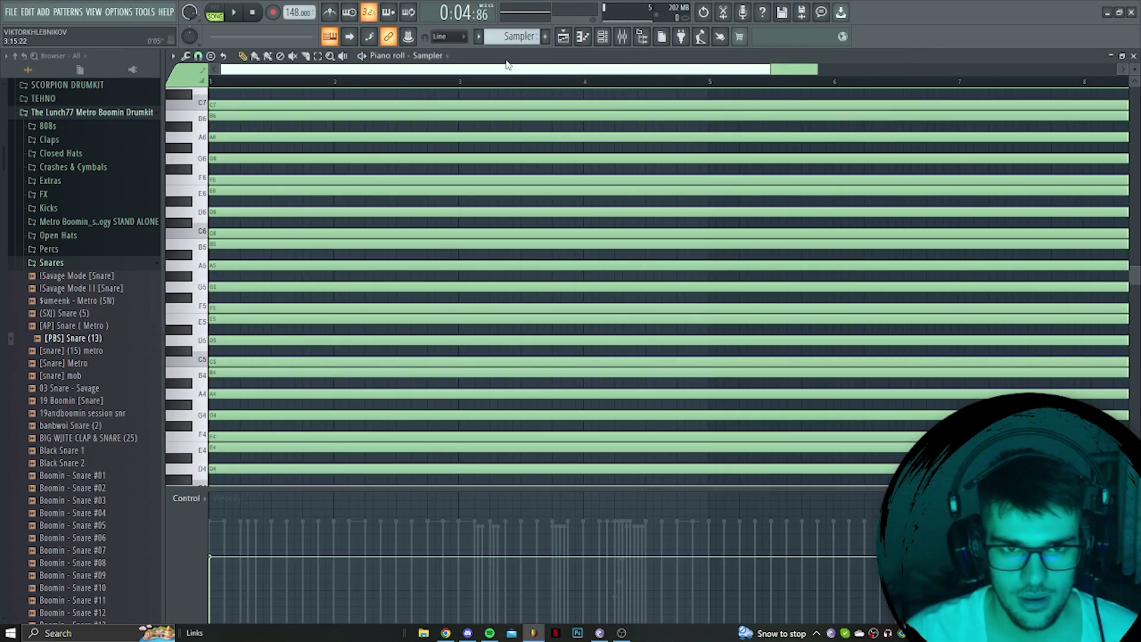
pyautogui.click(562, 36)
pyautogui.doubleClick(219, 123)
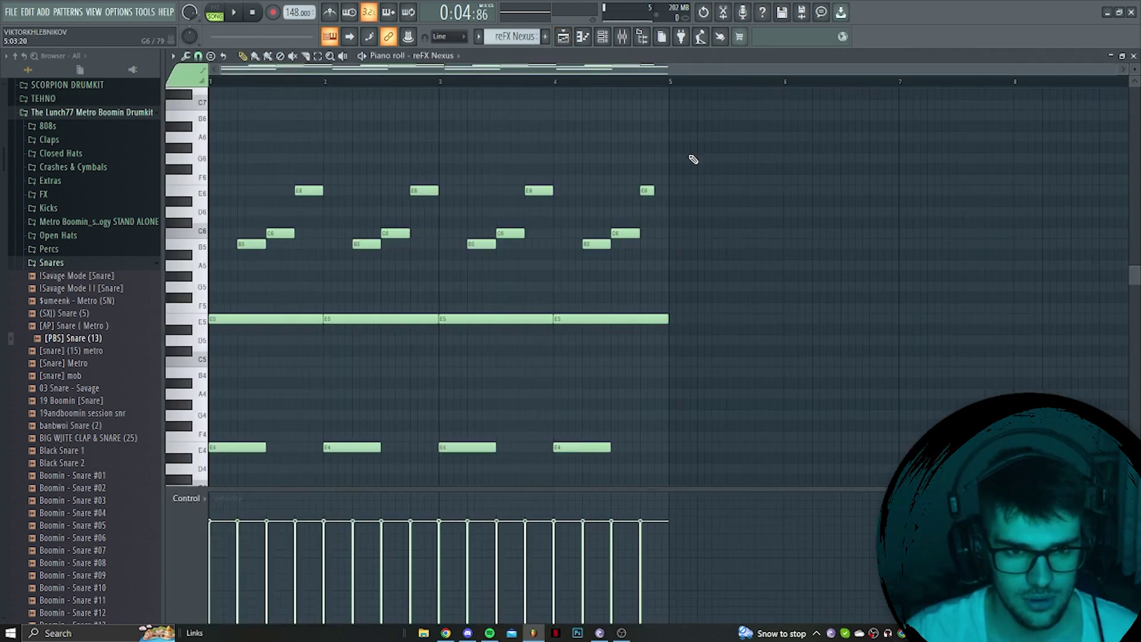
pyautogui.click(570, 38)
pyautogui.doubleClick(203, 100)
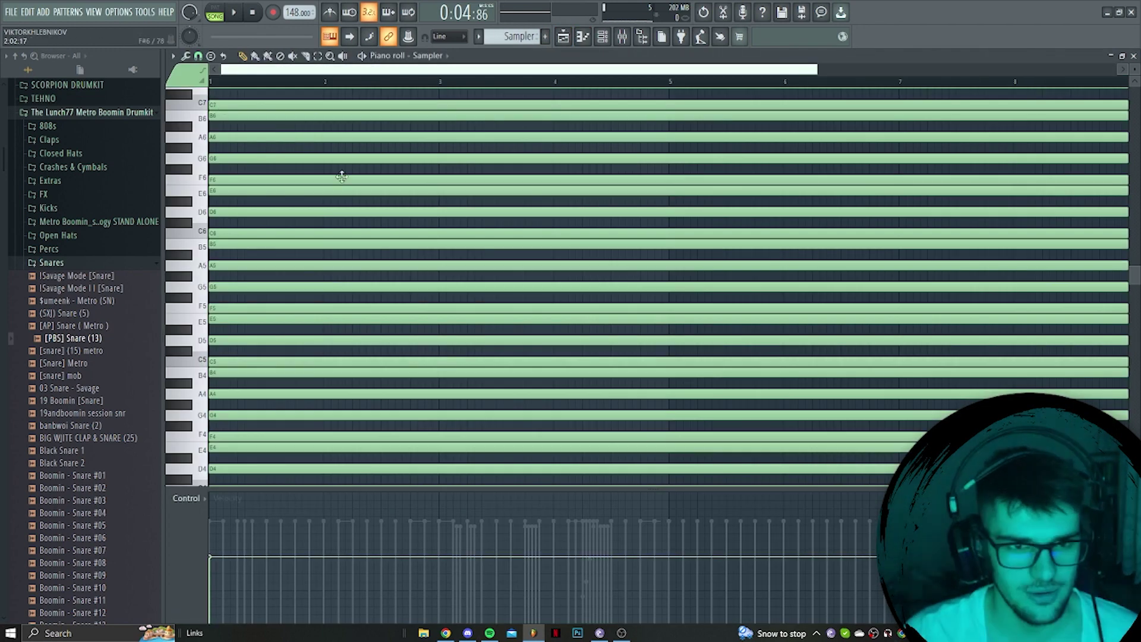
pyautogui.click(431, 56)
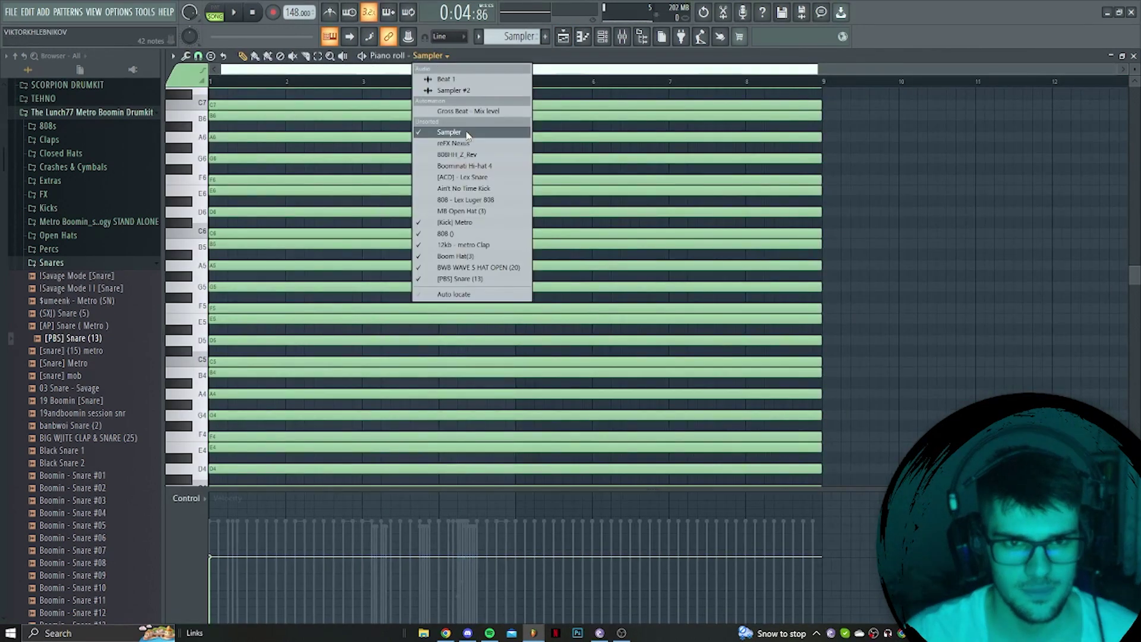
pyautogui.click(478, 36)
pyautogui.click(561, 227)
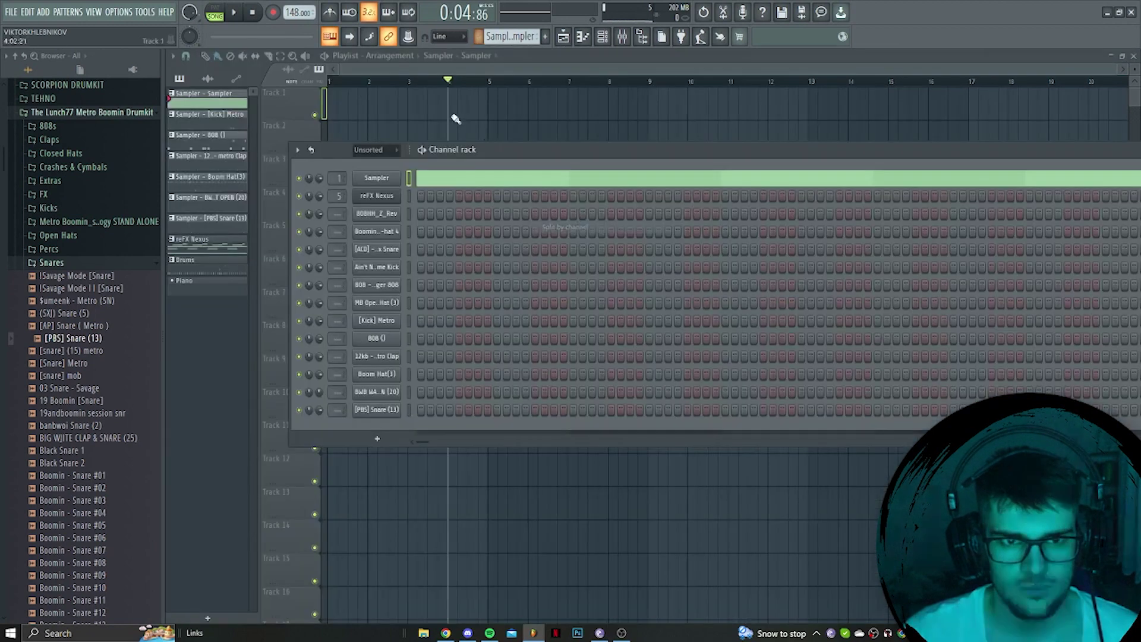
# Draw a C6 reFX Nexus note at the start of bar 1 in the Sampler - Sampler pattern and set the tempo to 173.
pyautogui.doubleClick(236, 104)
pyautogui.click(429, 56)
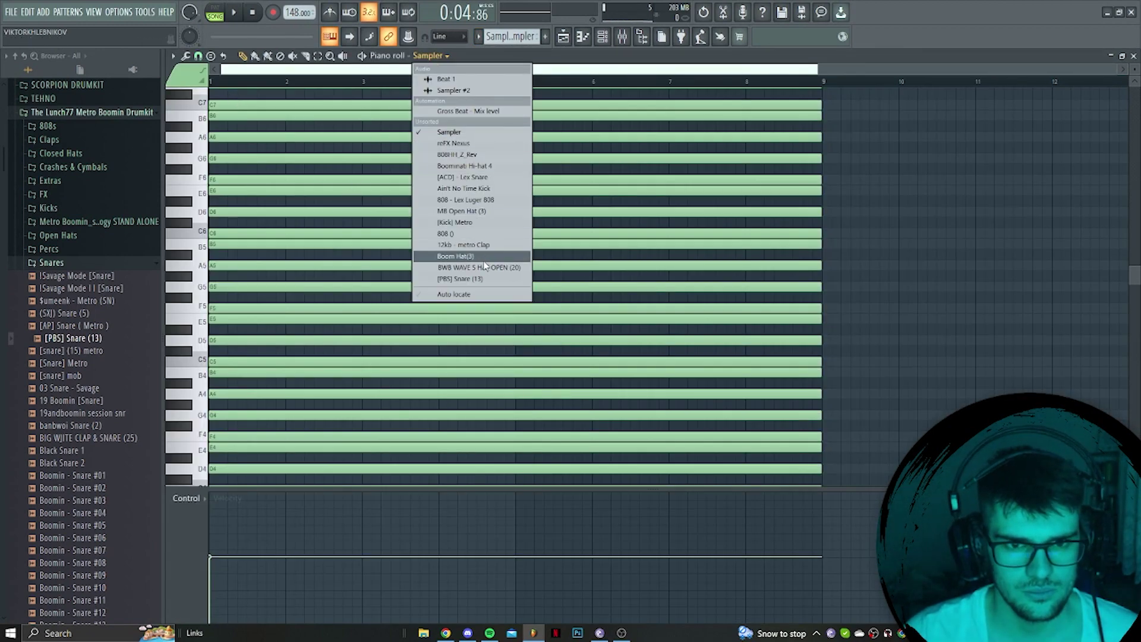
pyautogui.click(454, 143)
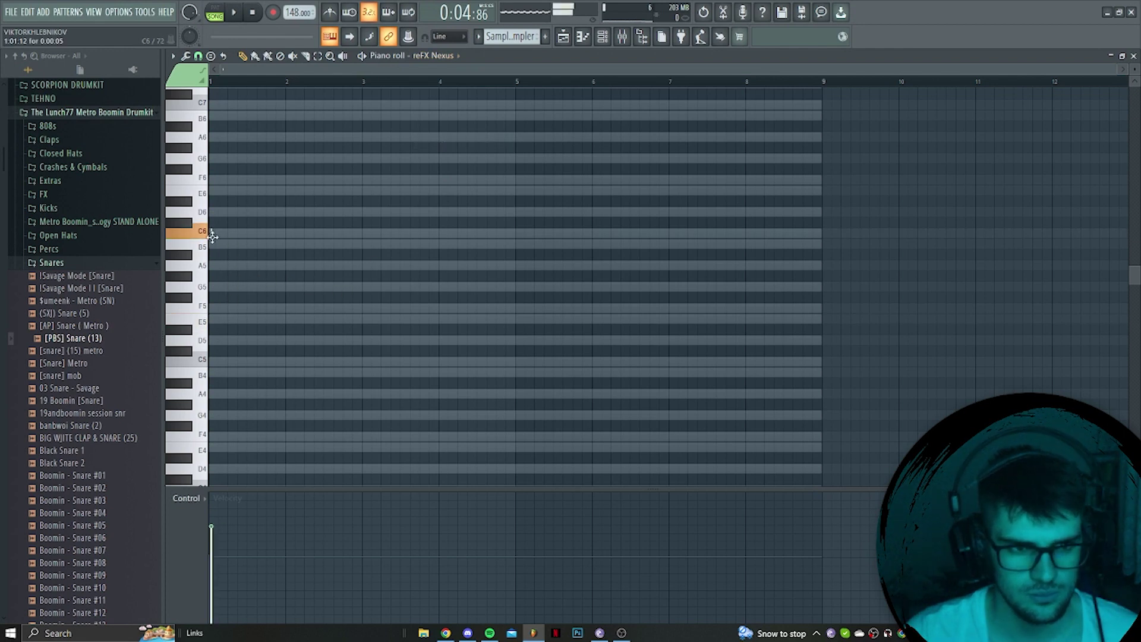
pyautogui.scroll(4, 212, 236)
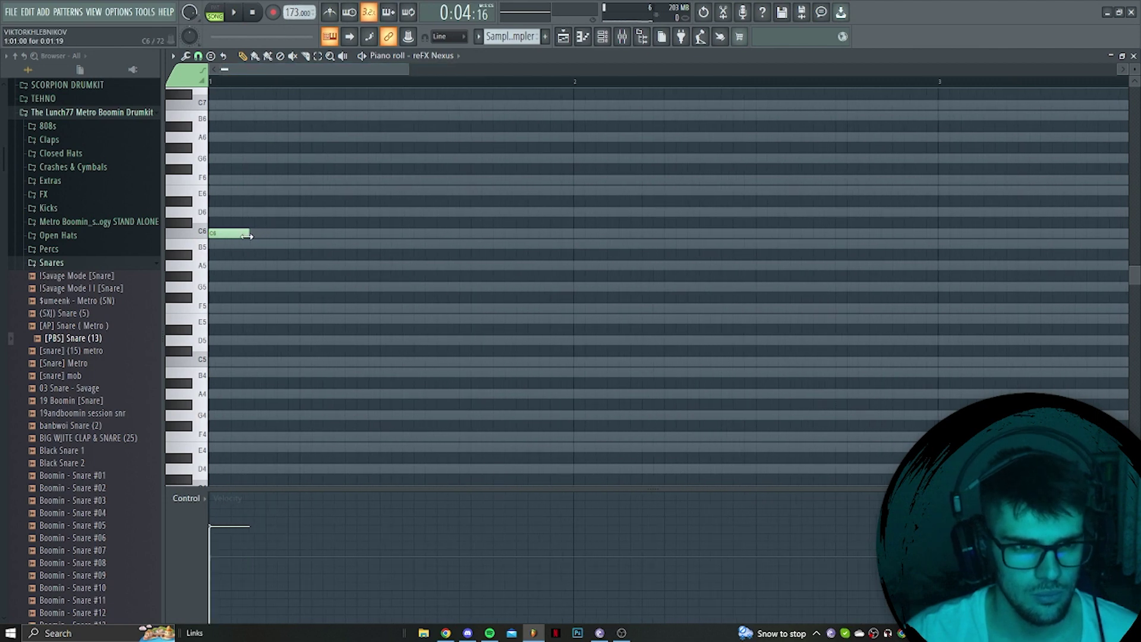
# Extend the C6 reFX Nexus note to two steps, add a two-step E6 note on step 3, and switch playback to pattern mode.
pyautogui.click(199, 56)
pyautogui.click(217, 192)
pyautogui.press('l')
pyautogui.press('space')
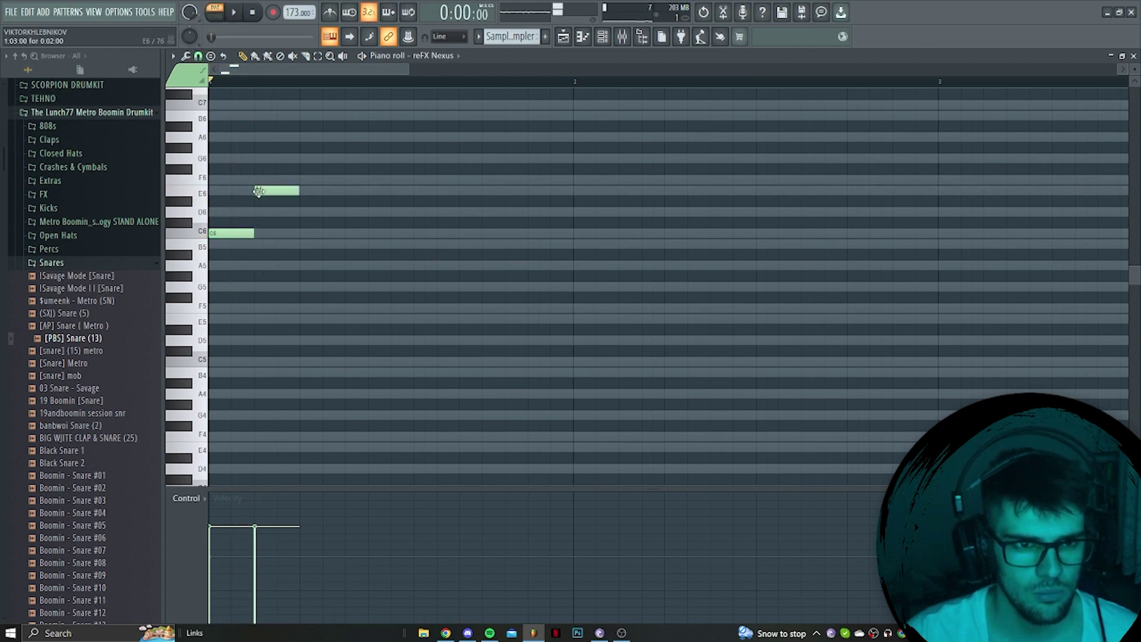
# Replace the C6 and E6 notes with a D7 at the start of bar 1 and an F7 on step 3.
pyautogui.click(622, 36)
pyautogui.click(381, 299)
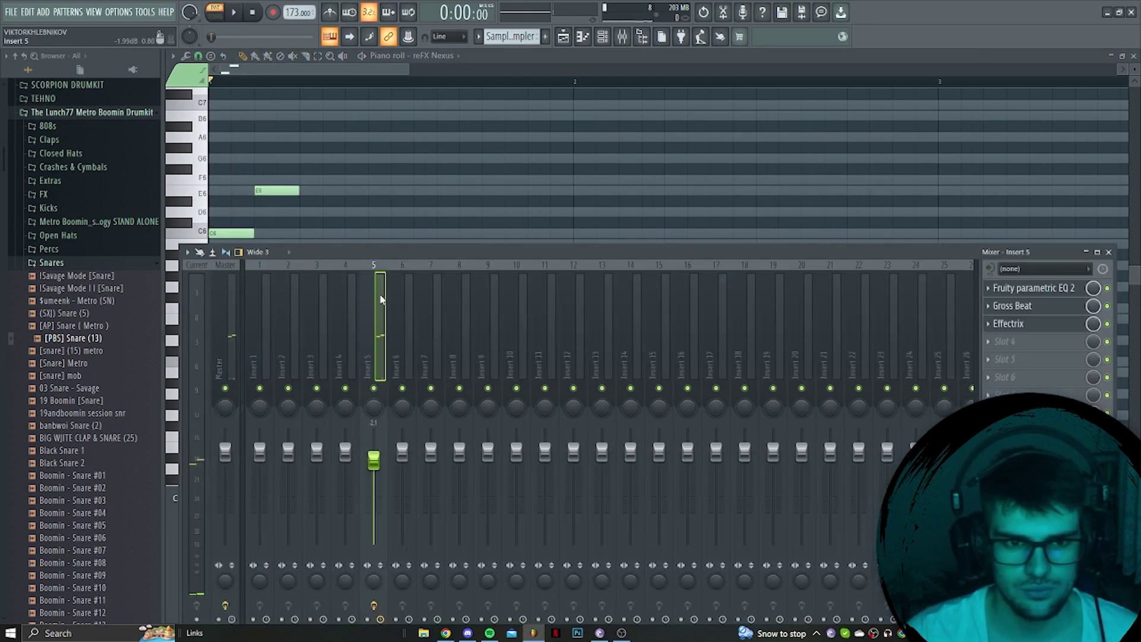
pyautogui.press('F9')
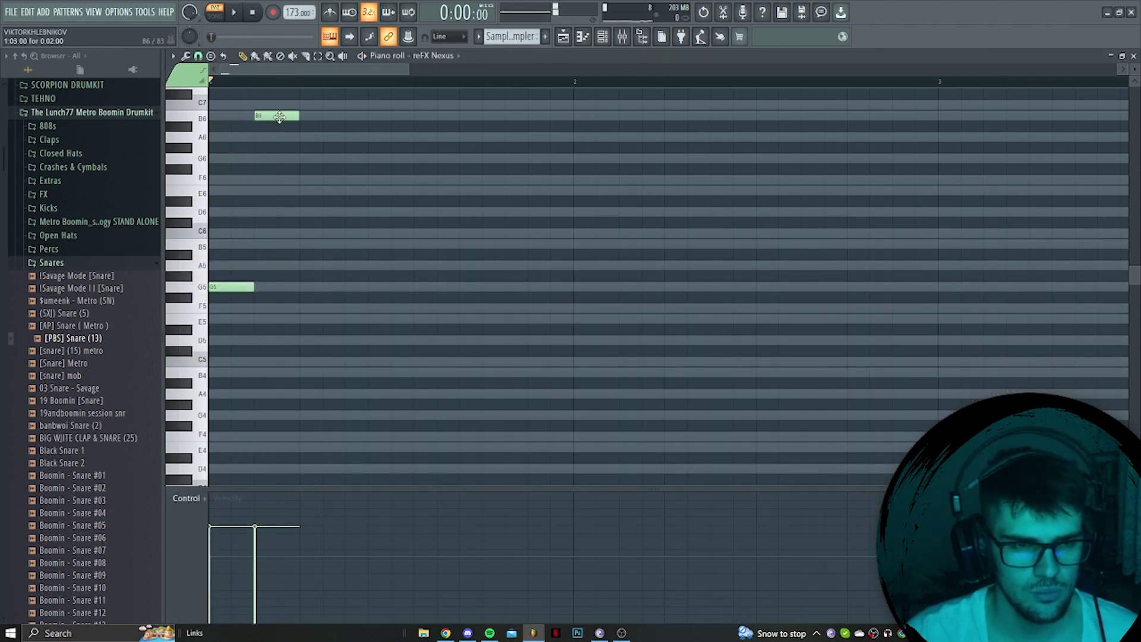
pyautogui.rightClick(279, 117)
pyautogui.rightClick(235, 287)
pyautogui.scroll(4, 238, 238)
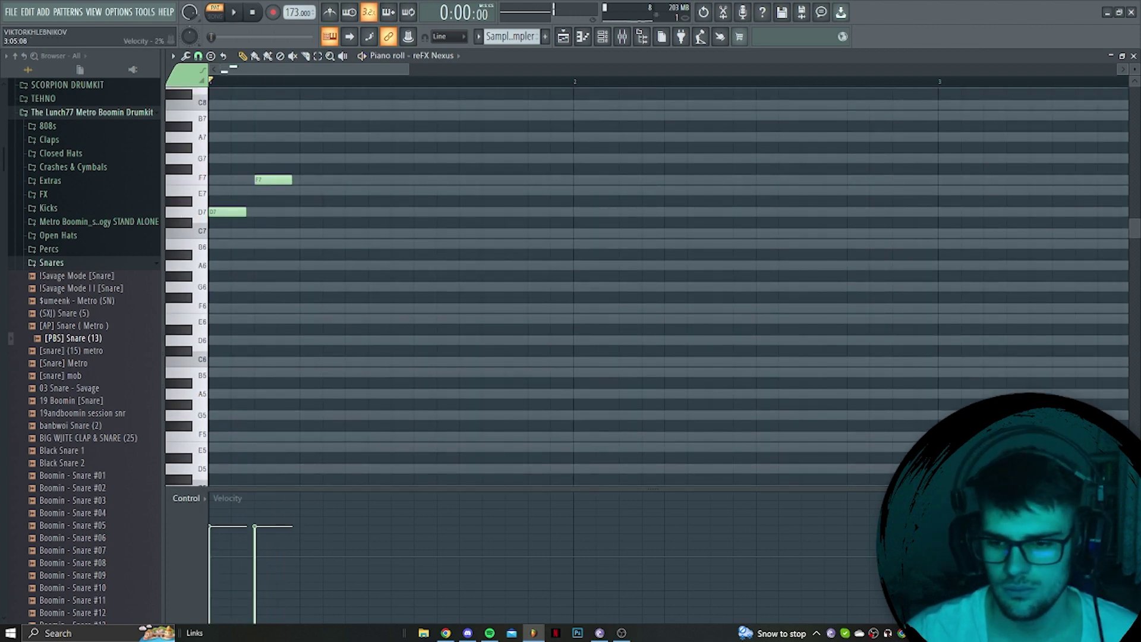
# Lower the Insert 5 mixer fader to -2.5 dB, bypass its Gross Beat and Effectrix effects, and audition the notes.
pyautogui.click(639, 37)
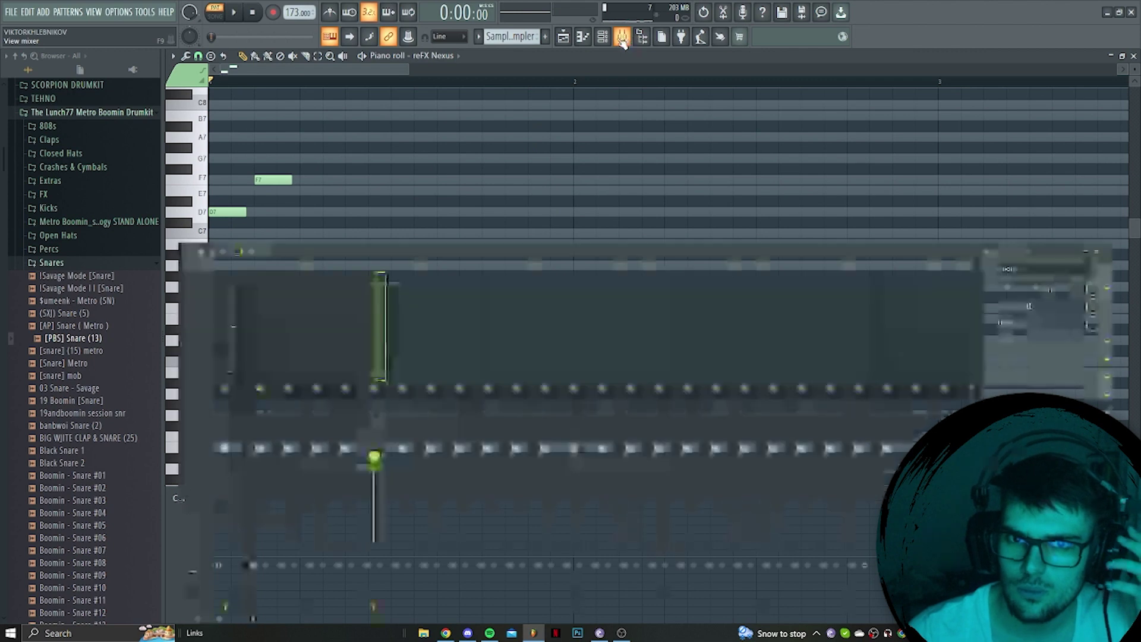
pyautogui.press('space')
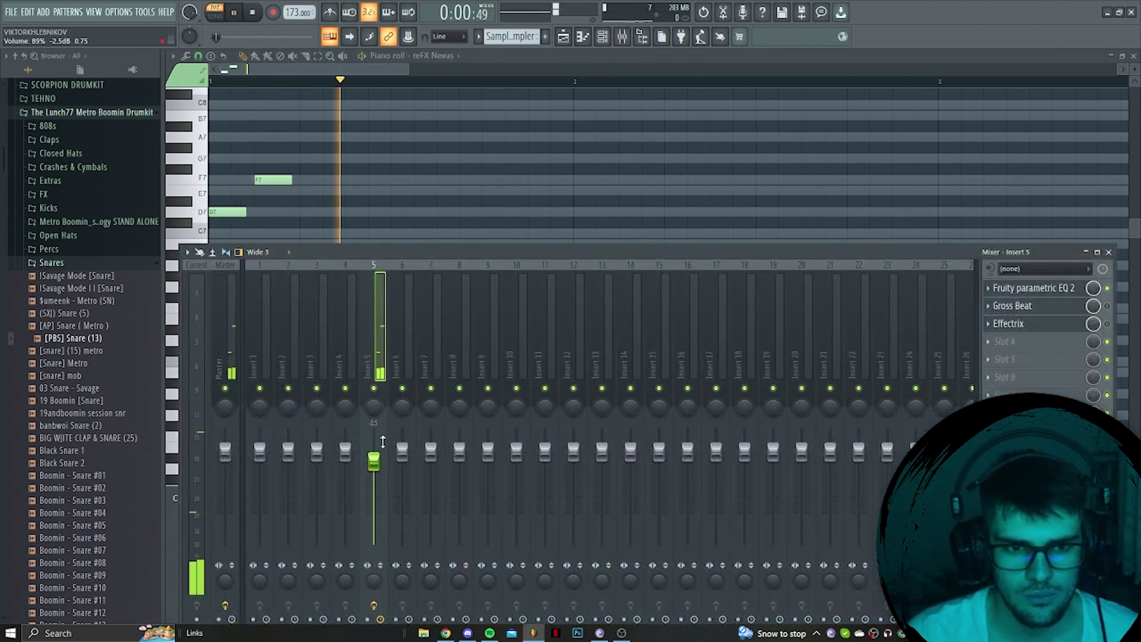
pyautogui.press('space')
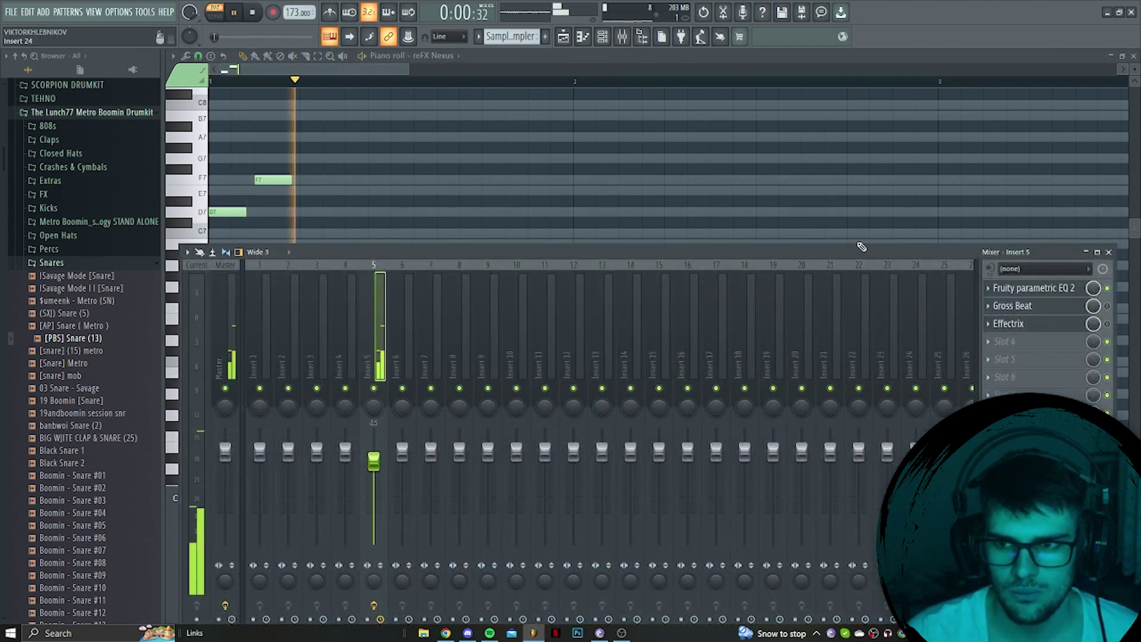
pyautogui.press('space')
pyautogui.click(621, 37)
pyautogui.press('space')
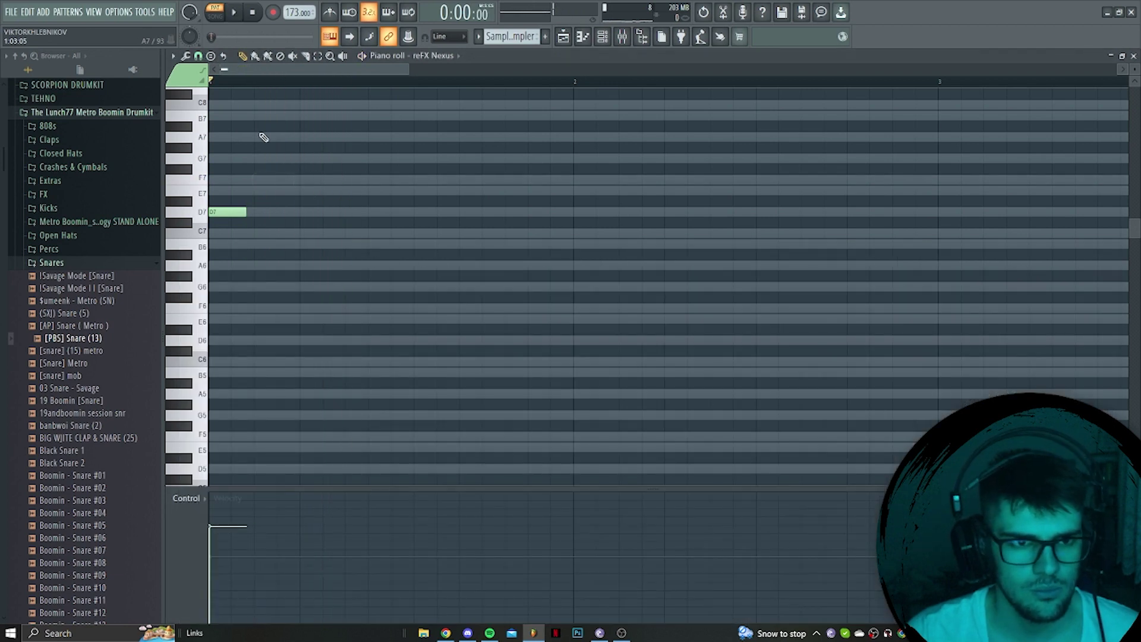
# Rework the opening into a four-note phrase of C8, F7, C7 and E7 spaced two steps apart.
pyautogui.press('space')
pyautogui.scroll(1, 264, 137)
pyautogui.click(274, 135)
pyautogui.press('space')
pyautogui.rightClick(275, 149)
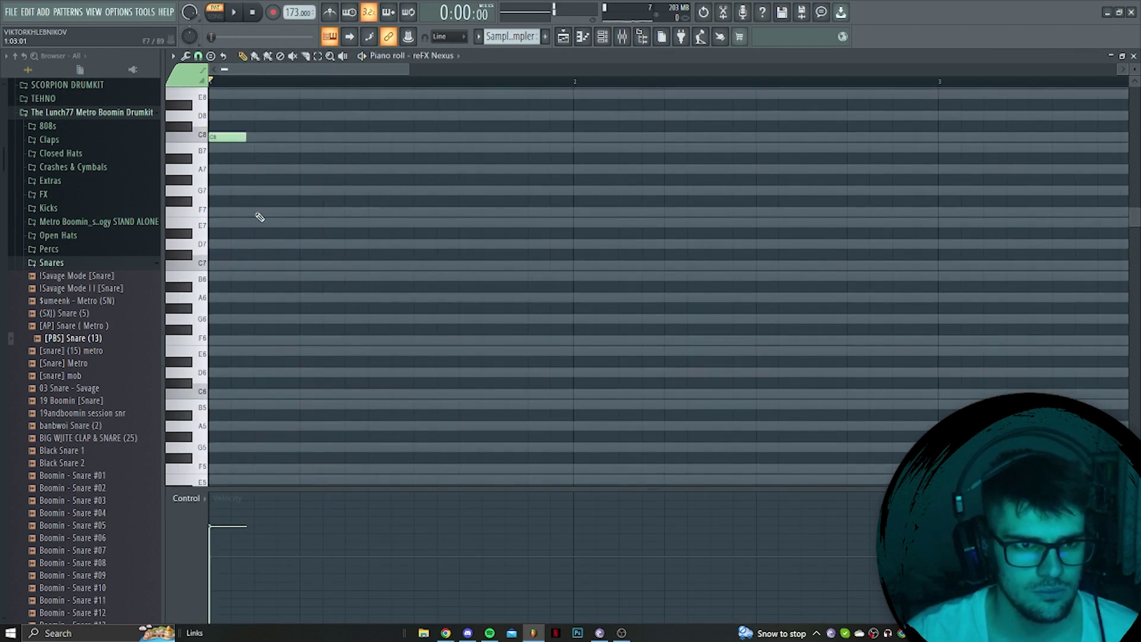
pyautogui.press('space')
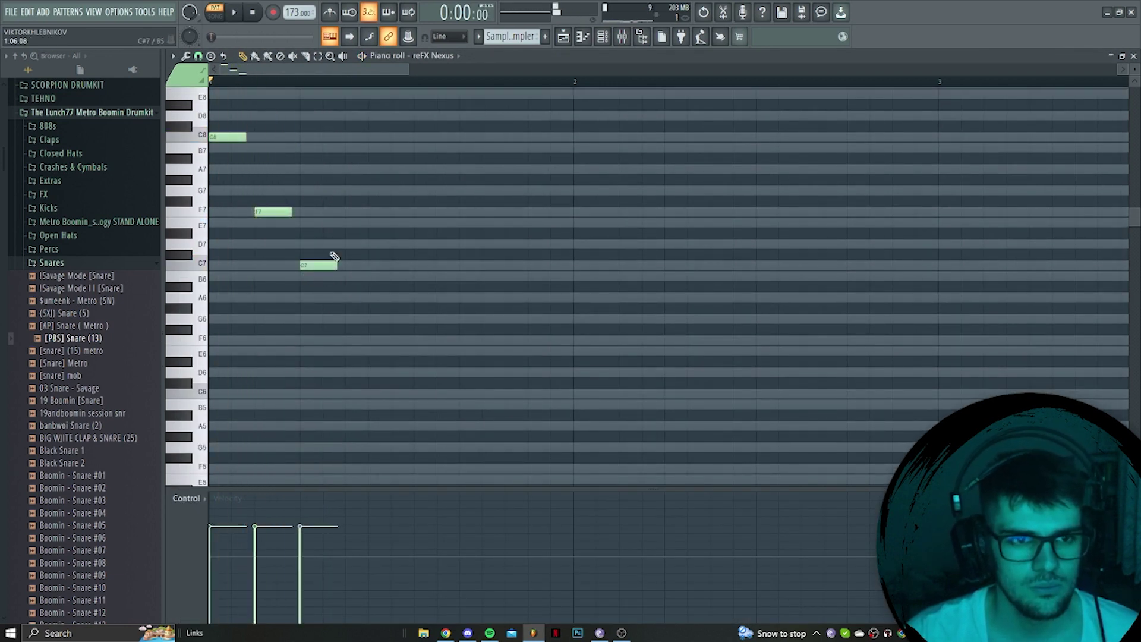
pyautogui.moveTo(352, 143)
pyautogui.mouseDown()
pyautogui.moveTo(362, 146)
pyautogui.moveTo(355, 226)
pyautogui.mouseUp()
pyautogui.press('space')
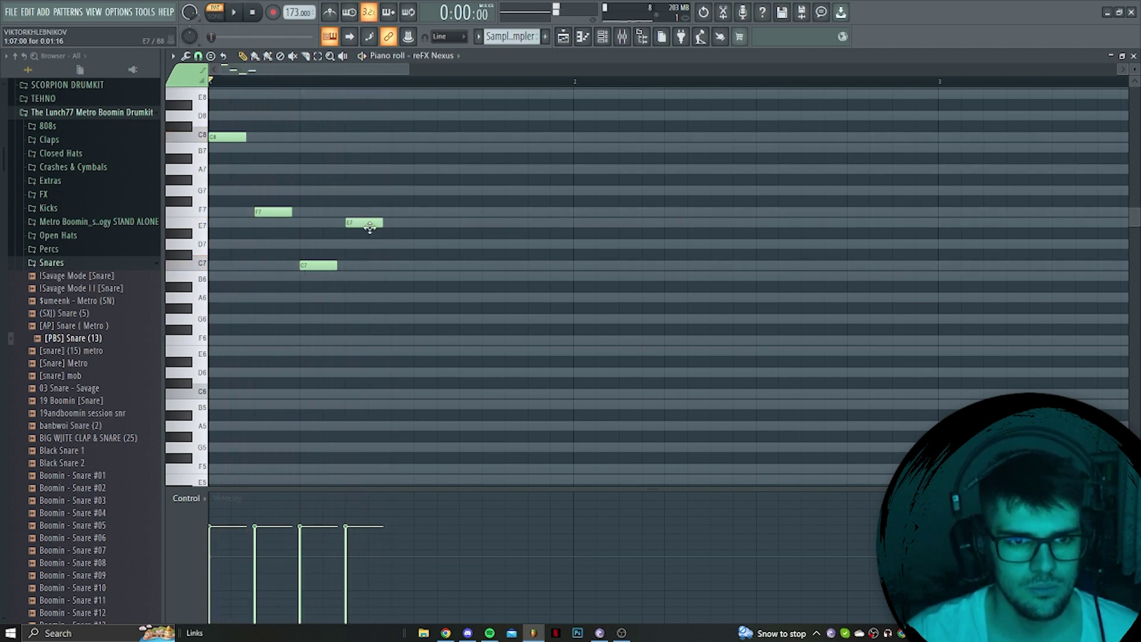
# Try D7 and F7 as the phrase's fourth note and move its second note to B6, auditioning each version.
pyautogui.click(352, 245)
pyautogui.press('space')
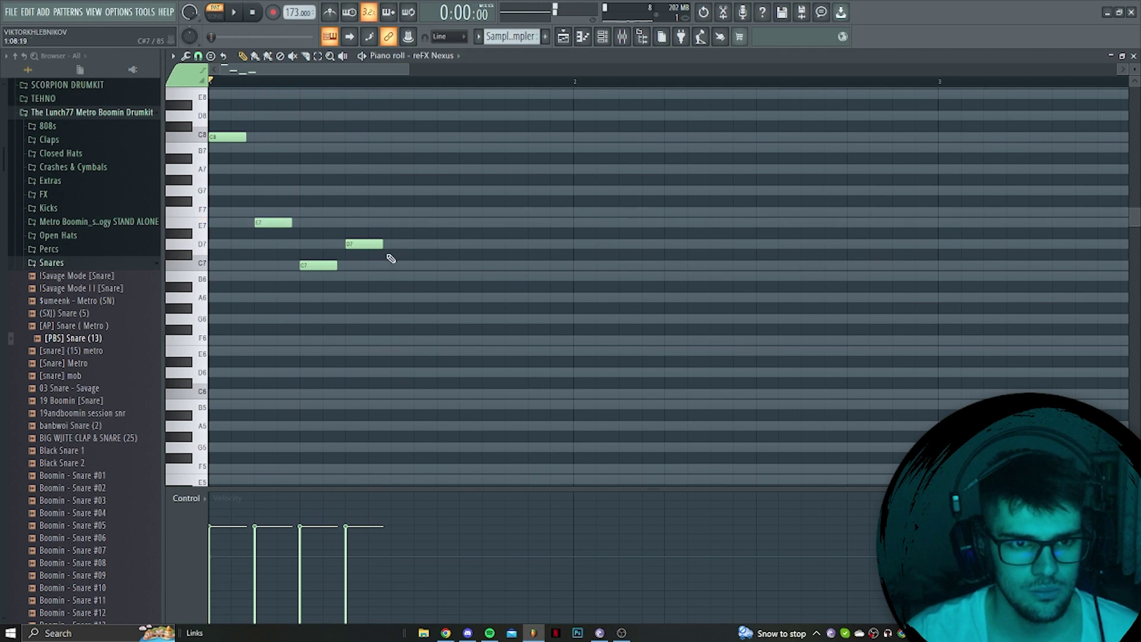
pyautogui.click(357, 212)
pyautogui.press('space')
pyautogui.press('space')
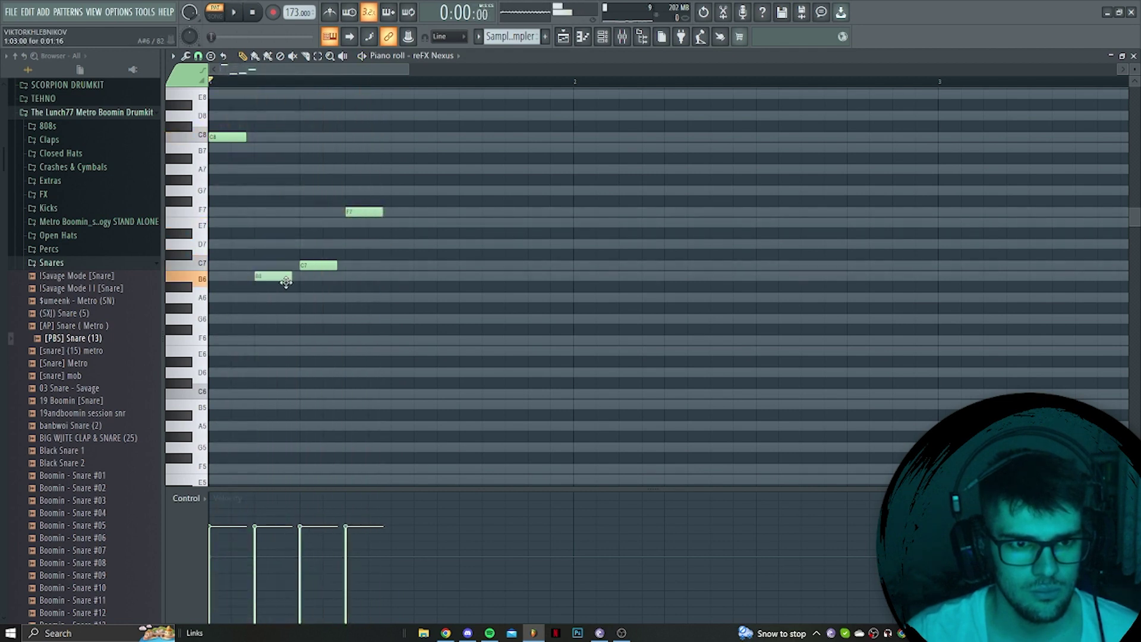
pyautogui.press('space')
# Try E7 as the fourth note and delete the phrase's third and fourth notes.
pyautogui.rightClick(376, 214)
pyautogui.press('space')
pyautogui.press('space')
pyautogui.click(355, 224)
pyautogui.press('space')
pyautogui.rightClick(358, 223)
pyautogui.rightClick(337, 265)
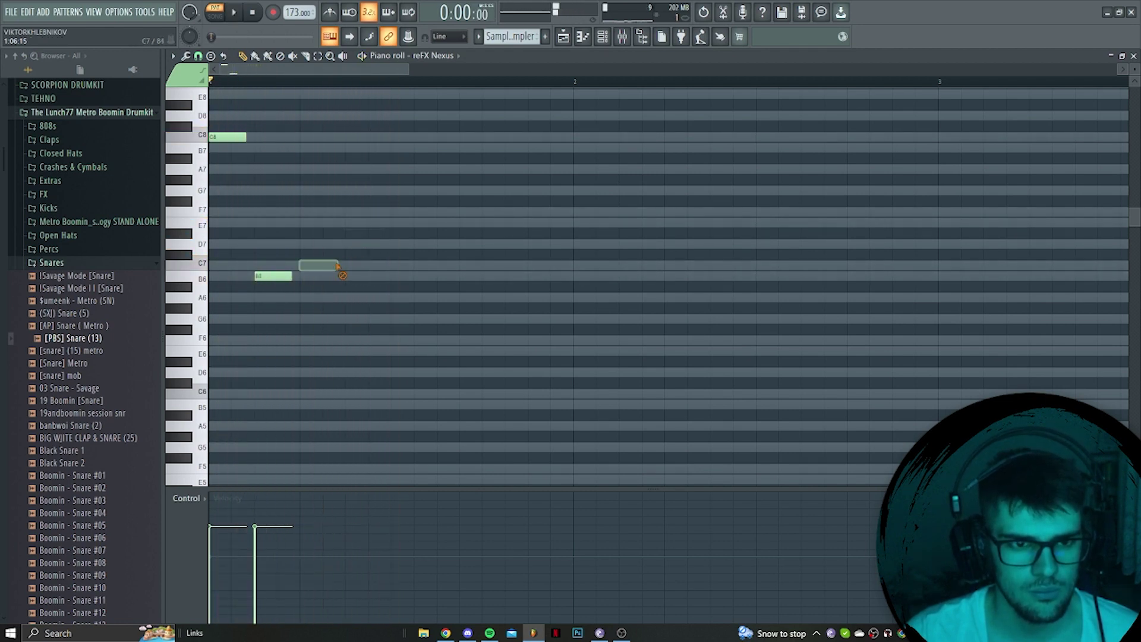
# Complete the four-note phrase as F7, B6, E7 and C7, with one note every two steps.
pyautogui.press('space')
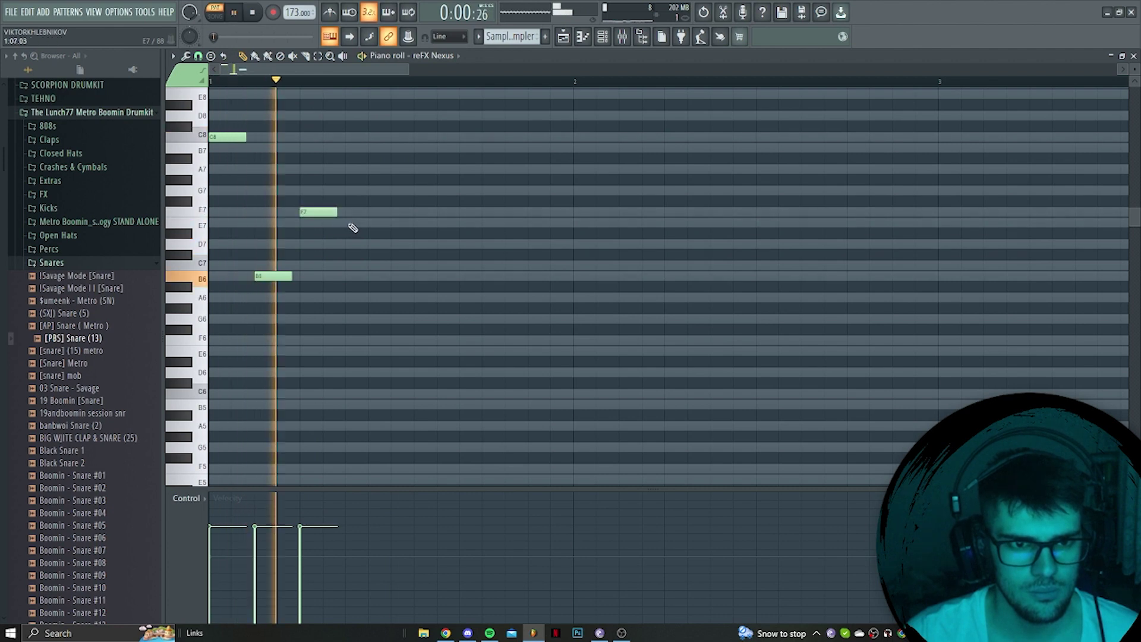
pyautogui.click(351, 223)
pyautogui.press('space')
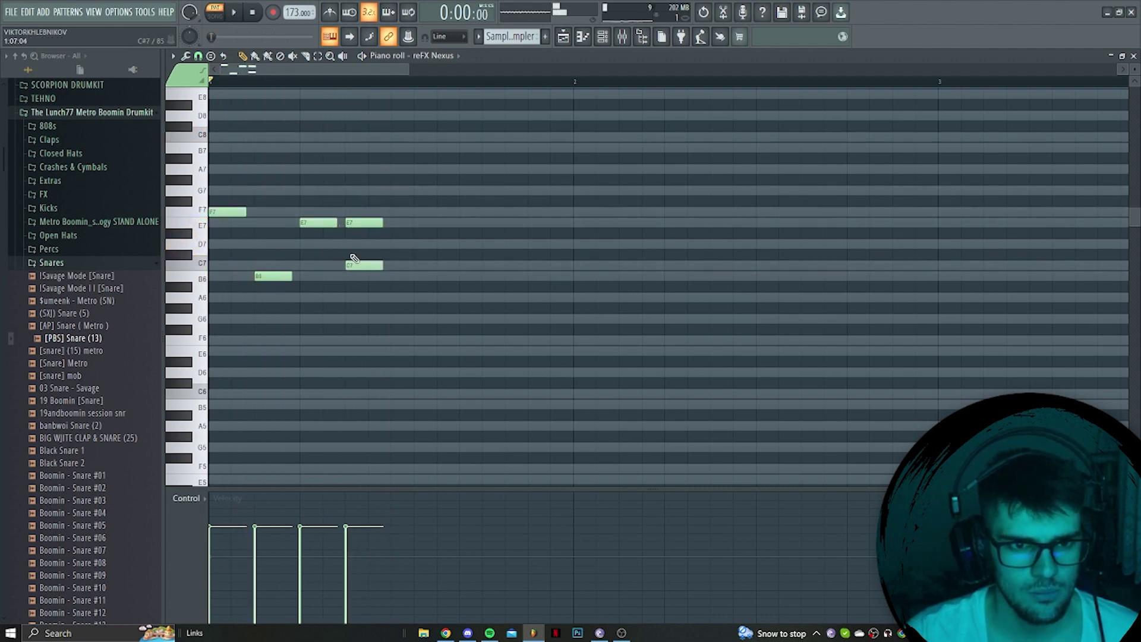
pyautogui.press('space')
# Repeat the four-note phrase until it fills two bars and shorten all of its notes.
pyautogui.moveTo(416, 312)
pyautogui.mouseDown()
pyautogui.moveTo(209, 188)
pyautogui.moveTo(232, 210)
pyautogui.mouseUp()
pyautogui.keyDown('shift'); pyautogui.moveTo(223, 211); pyautogui.dragTo(411, 217); pyautogui.keyUp('shift')
pyautogui.moveTo(645, 323)
pyautogui.keyDown('ctrl'); pyautogui.mouseDown()
pyautogui.moveTo(601, 298)
pyautogui.moveTo(220, 201)
pyautogui.moveTo(585, 229)
pyautogui.mouseUp(); pyautogui.keyUp('ctrl')
pyautogui.press('space')
pyautogui.click(471, 216)
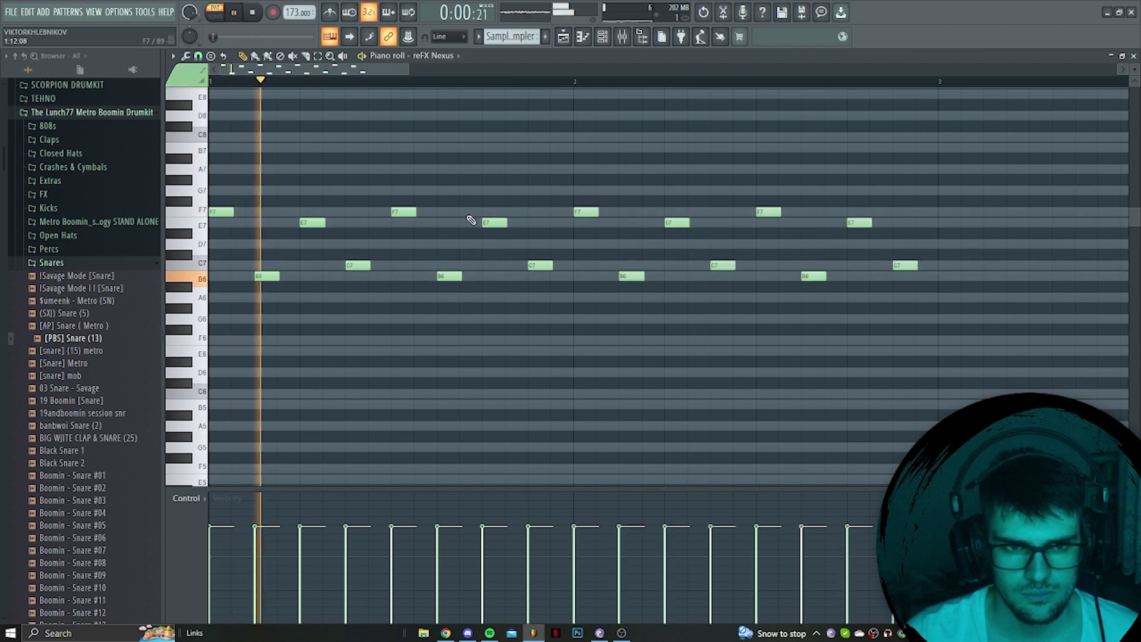
# Lower the final C7 note of bar 1 and of bar 2 to A6.
pyautogui.click(492, 190)
pyautogui.moveTo(493, 189); pyautogui.dragTo(493, 223)
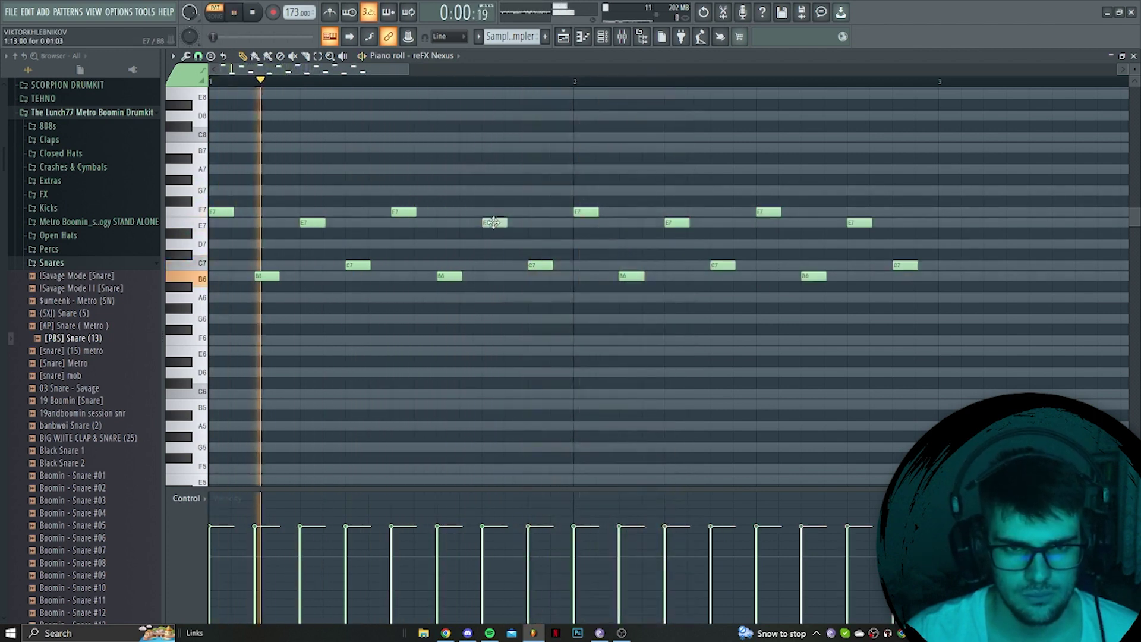
pyautogui.moveTo(540, 265); pyautogui.dragTo(540, 298)
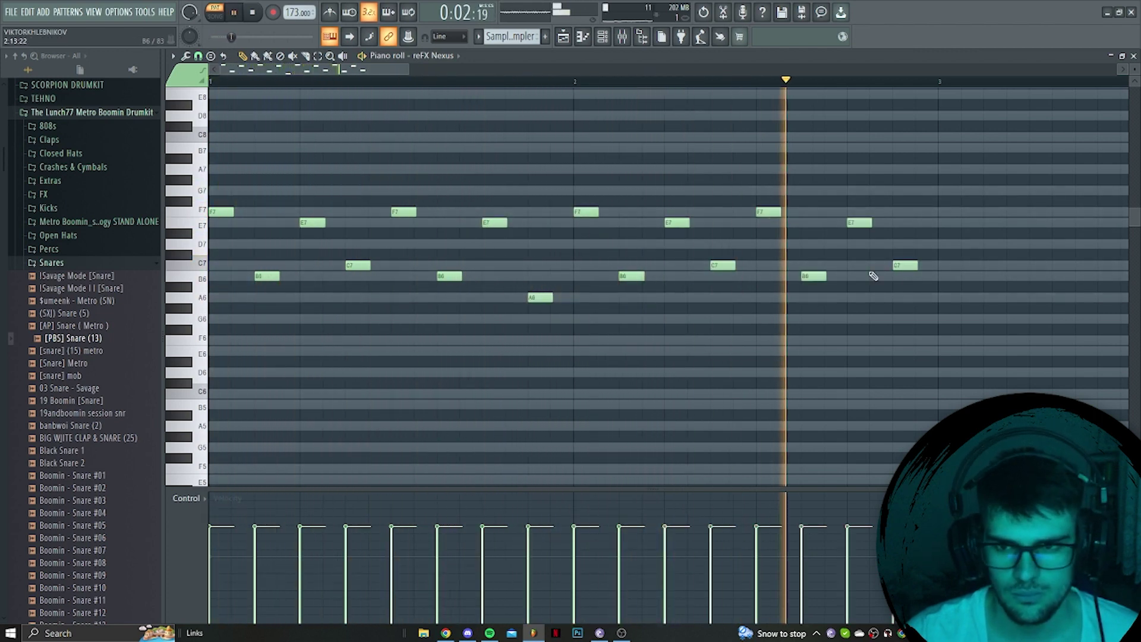
pyautogui.moveTo(902, 265); pyautogui.dragTo(901, 299)
pyautogui.press('space')
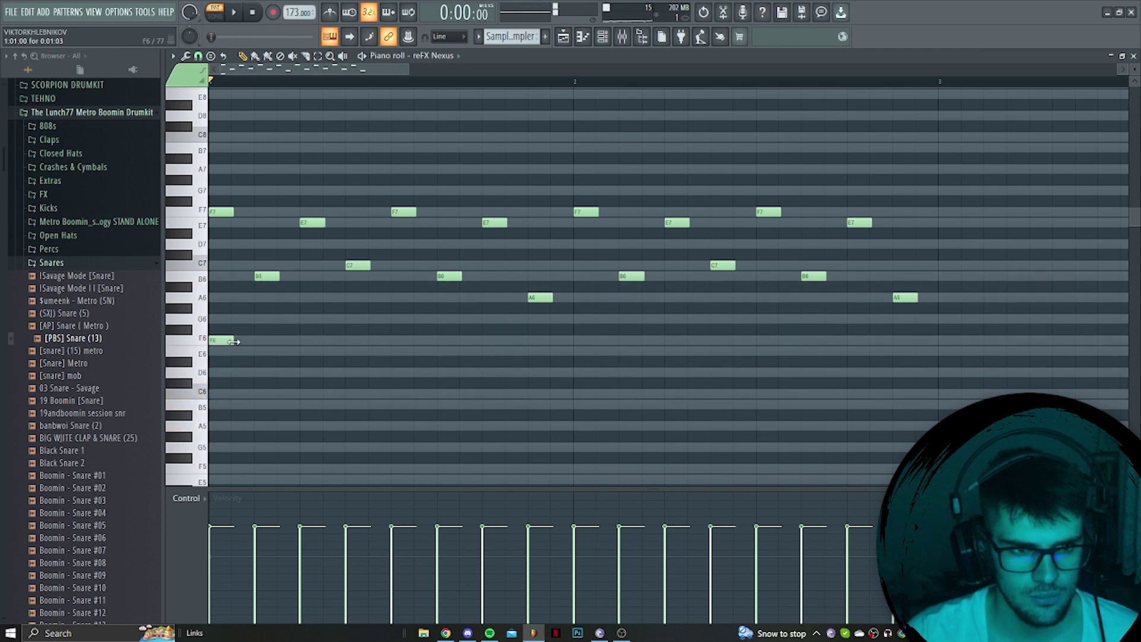
# Try a low F6 note beneath the first F7 and play back the melody without it.
pyautogui.moveTo(535, 331); pyautogui.dragTo(612, 377)
pyautogui.hotkey('ctrl', 'Down')
pyautogui.hotkey('ctrl', 'Down')
pyautogui.hotkey('ctrl', 'Down')
pyautogui.press('space')
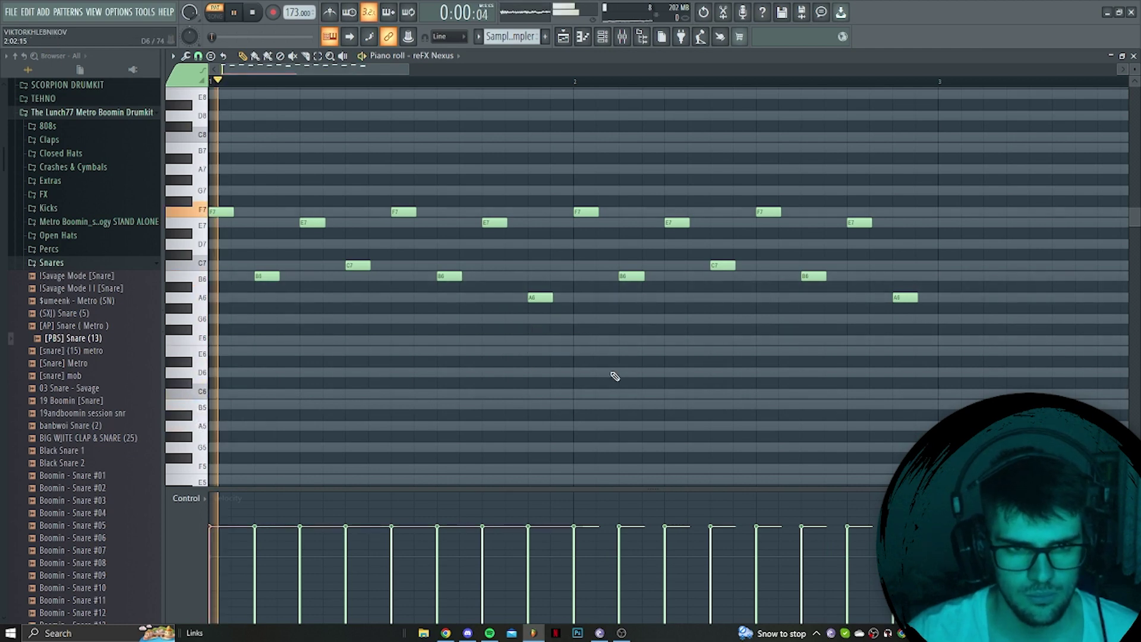
pyautogui.scroll(-4, 591, 354)
pyautogui.scroll(-4, 565, 369)
pyautogui.scroll(12, 547, 376)
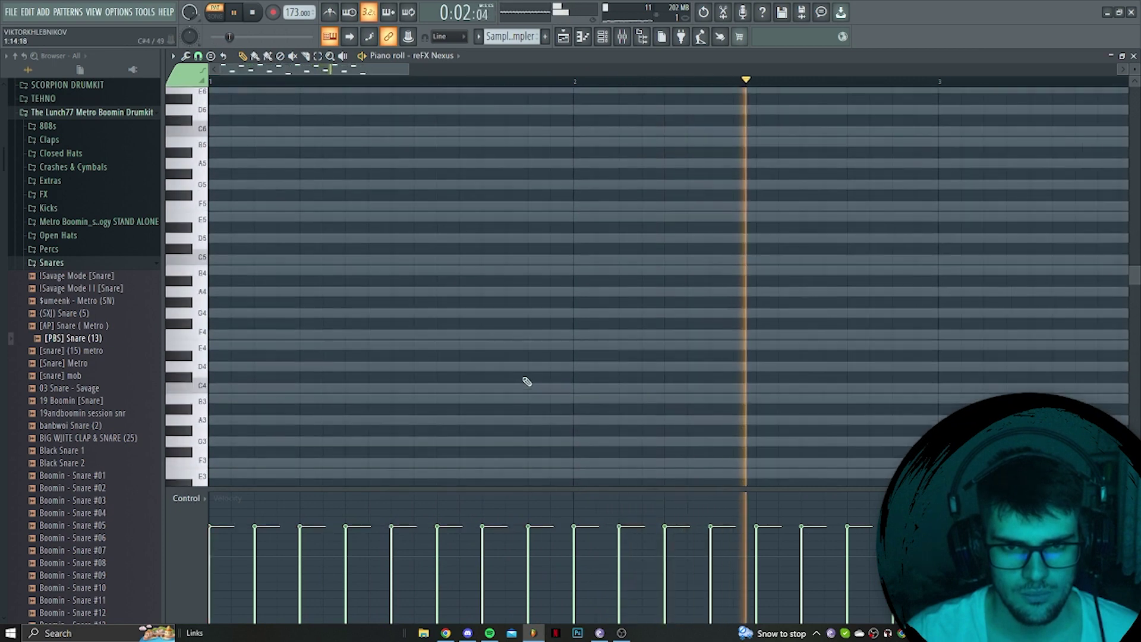
pyautogui.scroll(-2, 453, 363)
pyautogui.press('space')
# Play back the start of the two-bar melody repeatedly to check its notes.
pyautogui.moveTo(734, 408); pyautogui.dragTo(101, 191)
pyautogui.hotkey('ctrl', 'd')
pyautogui.press('space')
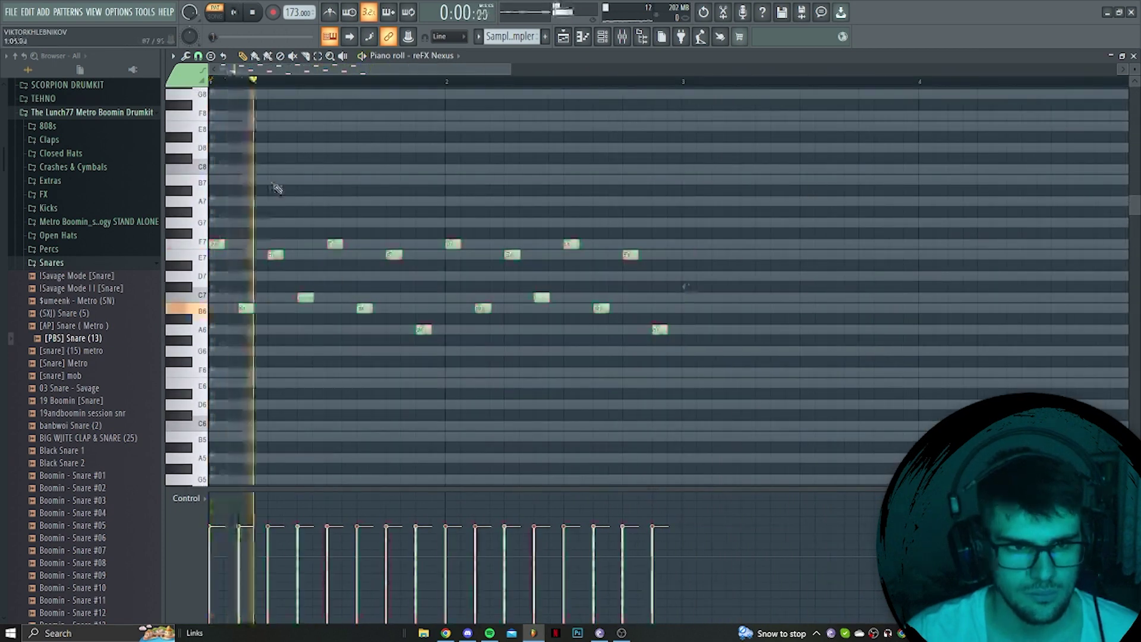
pyautogui.press('space')
pyautogui.moveTo(276, 254)
pyautogui.mouseDown()
pyautogui.moveTo(276, 240)
pyautogui.moveTo(280, 286)
pyautogui.moveTo(275, 261)
pyautogui.mouseUp()
pyautogui.press('space')
pyautogui.press('space')
pyautogui.press('space')
pyautogui.press('space')
# Duplicate the whole two-bar melody so that it fills four bars, and play it back.
pyautogui.hotkey('ctrl', 'a')
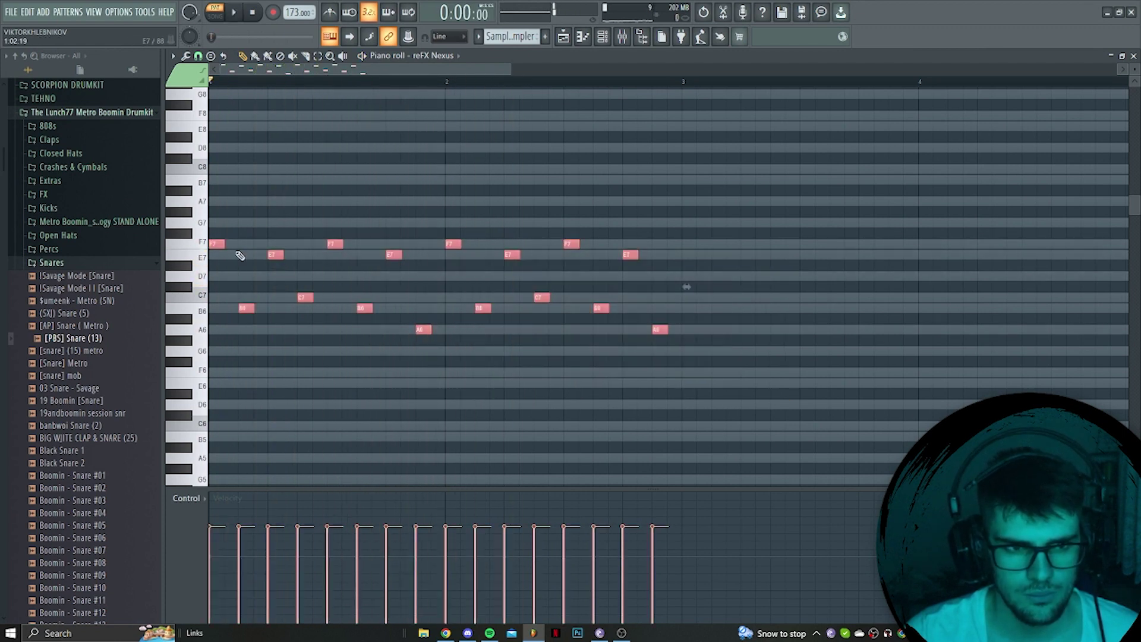
pyautogui.moveTo(212, 245); pyautogui.dragTo(683, 254)
pyautogui.press('space')
pyautogui.scroll(-1, 416, 288)
pyautogui.rightClick(455, 207)
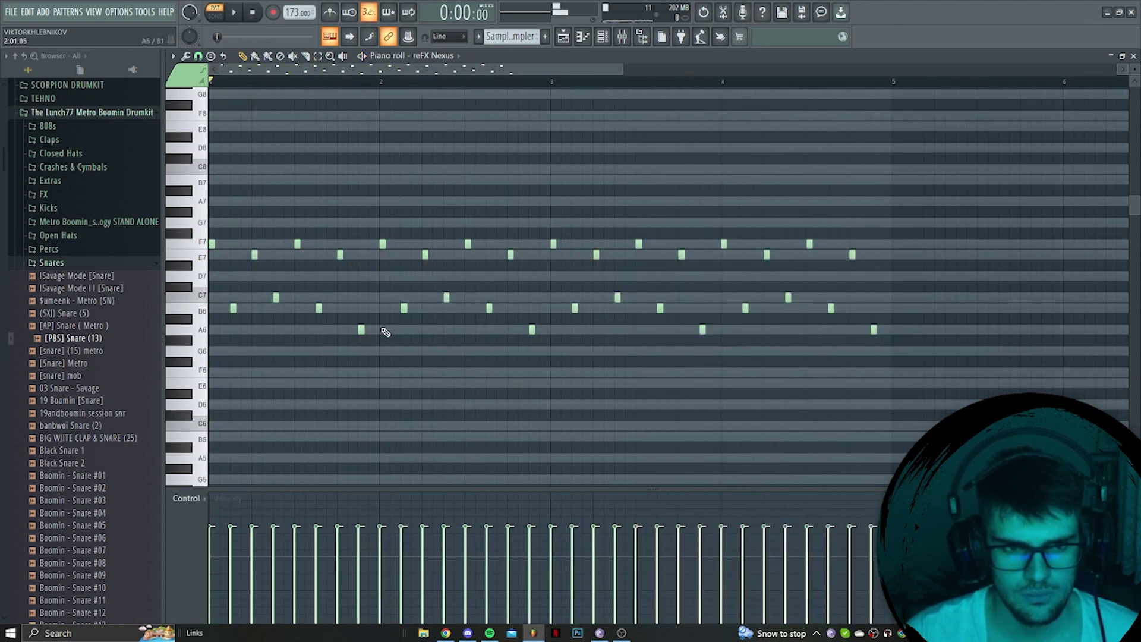
pyautogui.moveTo(362, 329)
pyautogui.mouseDown()
pyautogui.moveTo(360, 298)
pyautogui.moveTo(360, 351)
pyautogui.moveTo(361, 329)
pyautogui.mouseUp()
pyautogui.scroll(-2, 488, 351)
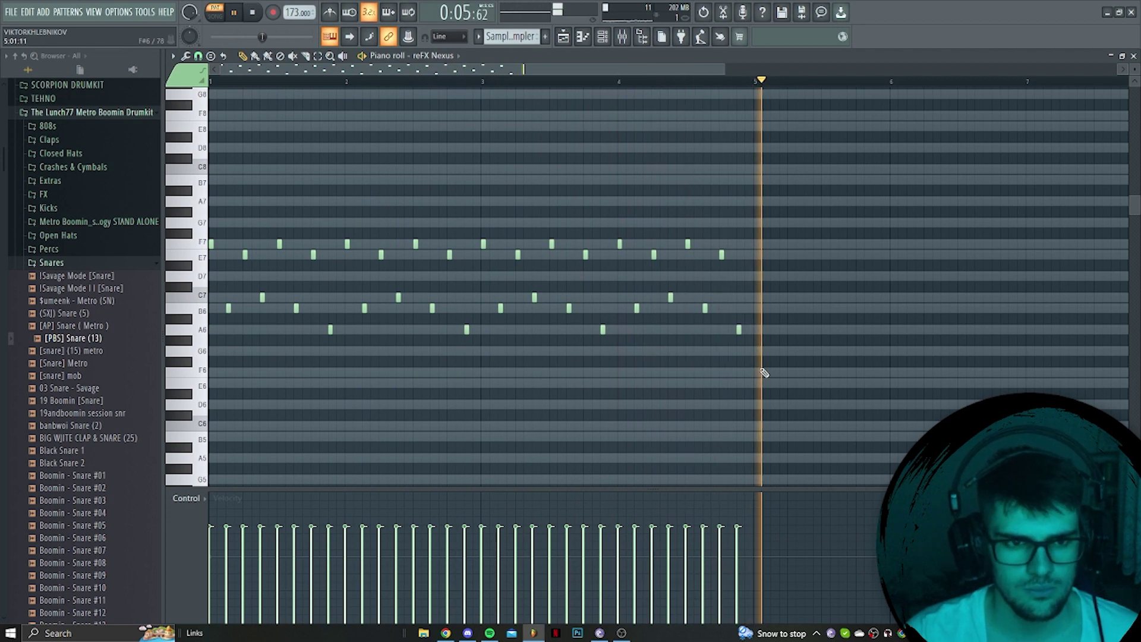
# Apply the Flip tool to all notes of the four-bar melody and play back the result.
pyautogui.keyDown('ctrl'); pyautogui.moveTo(797, 387); pyautogui.dragTo(209, 223); pyautogui.keyUp('ctrl')
pyautogui.press('space')
pyautogui.click(185, 56)
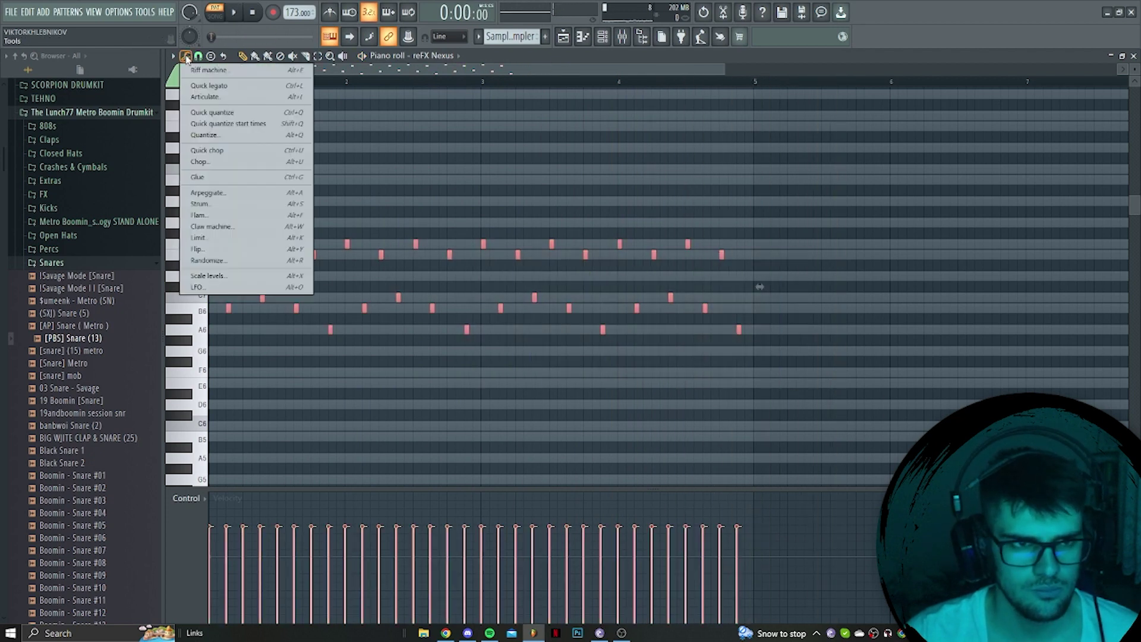
pyautogui.click(224, 252)
pyautogui.click(609, 353)
pyautogui.press('space')
# Render the Sampler - Sampler pattern from the playlist as a WAV audio clip.
pyautogui.click(563, 37)
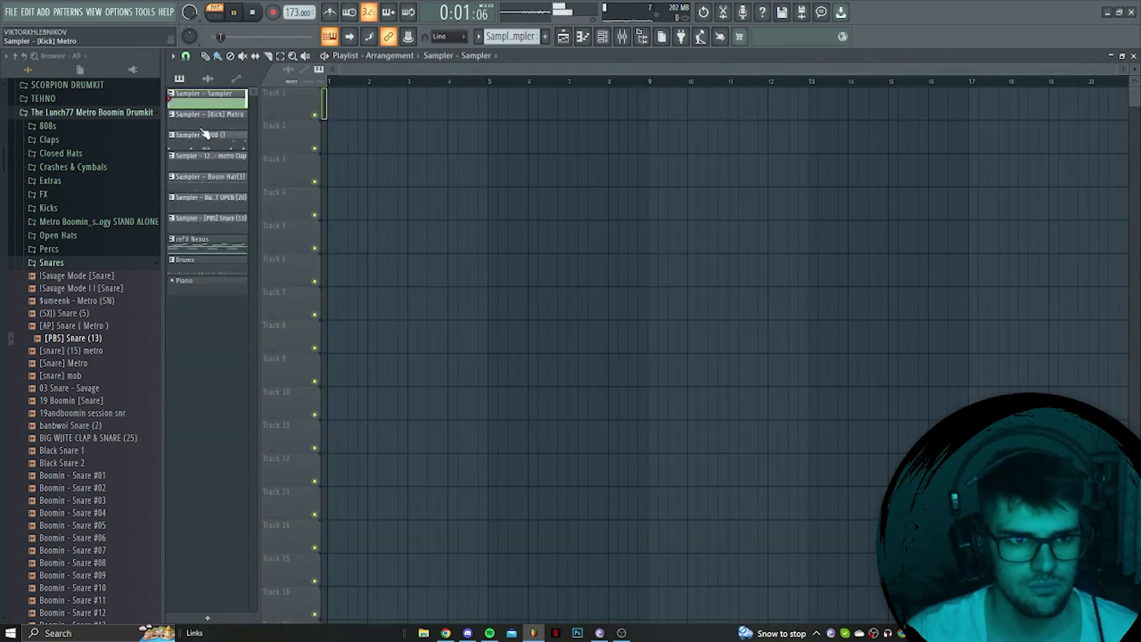
pyautogui.rightClick(194, 100)
pyautogui.click(294, 317)
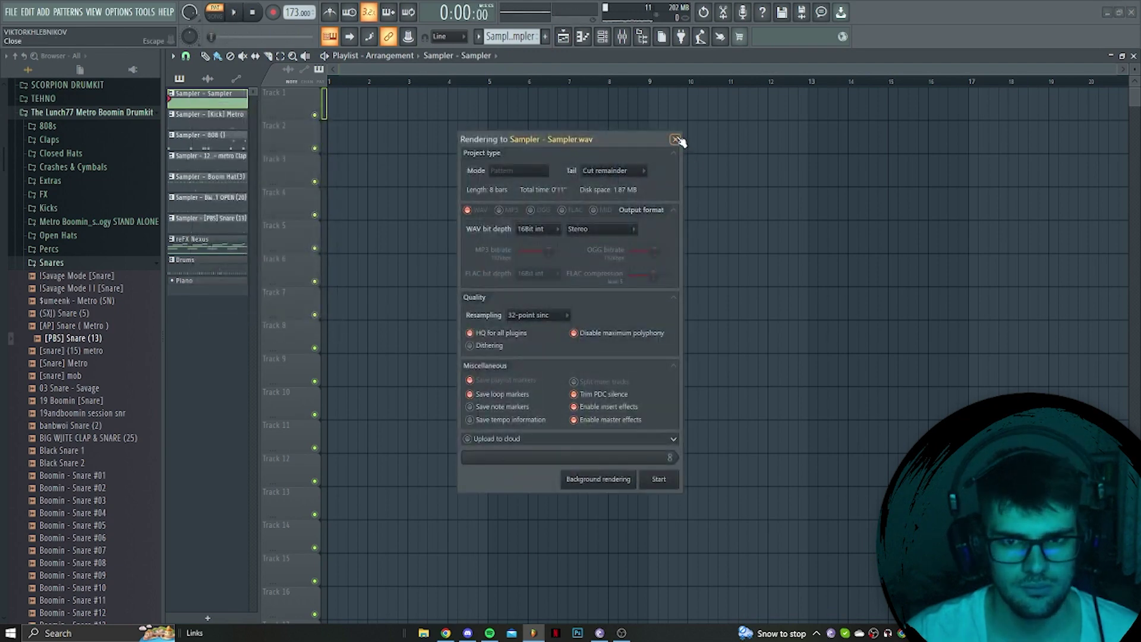
pyautogui.click(676, 139)
pyautogui.rightClick(191, 95)
pyautogui.click(298, 309)
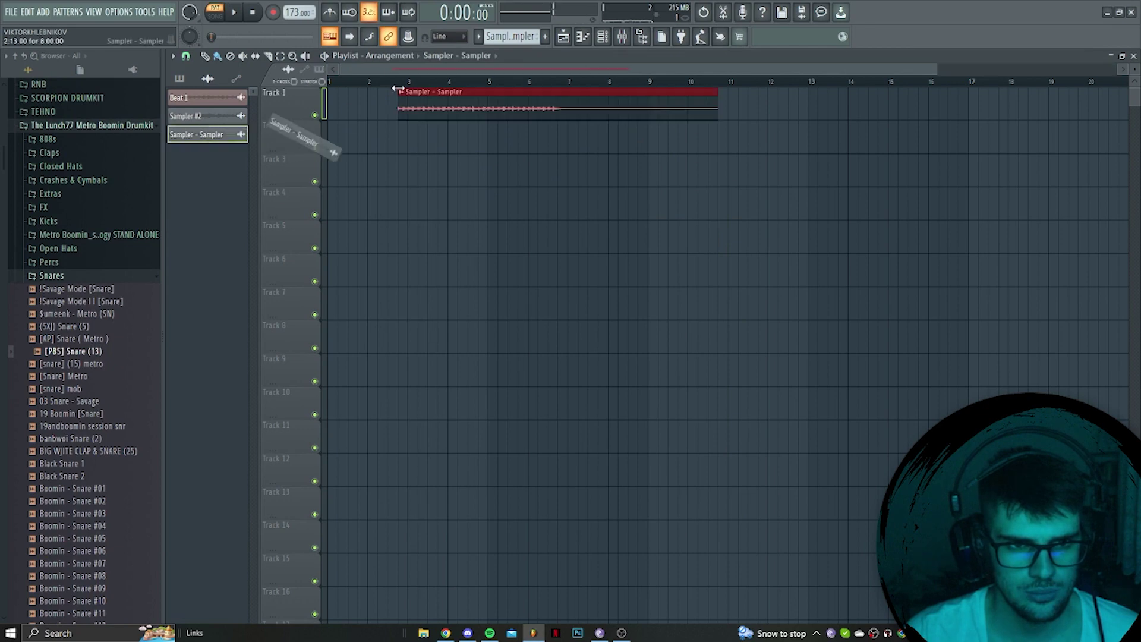
# Reverse the rendered Sampler - Sampler clip at the start of Track 1 and lower its pitch.
pyautogui.doubleClick(426, 106)
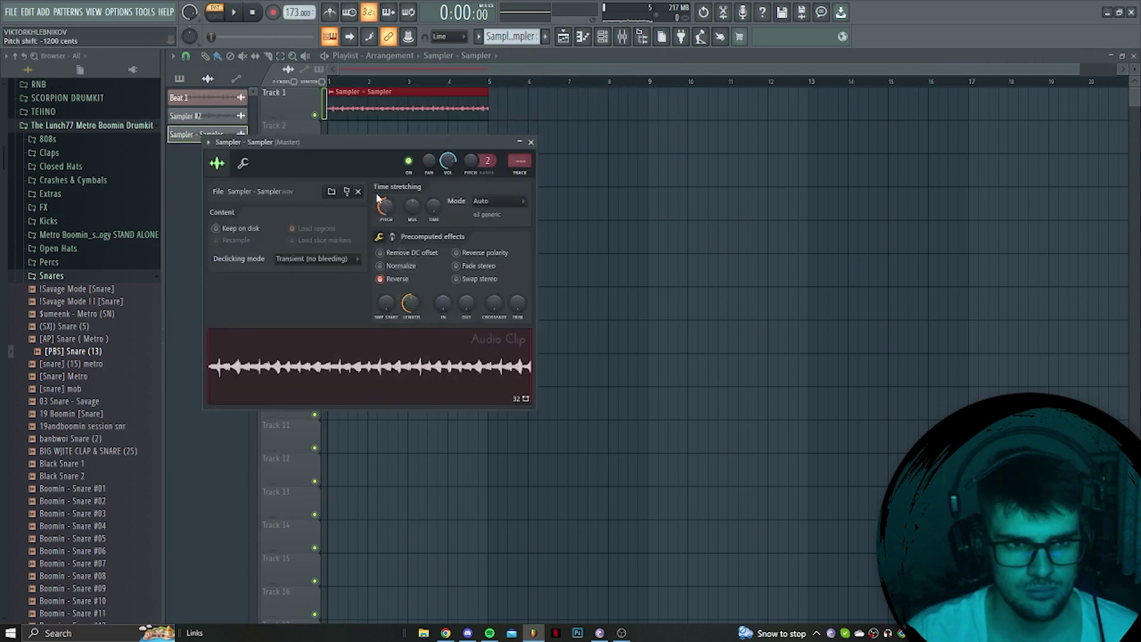
pyautogui.moveTo(398, 82); pyautogui.dragTo(395, 229)
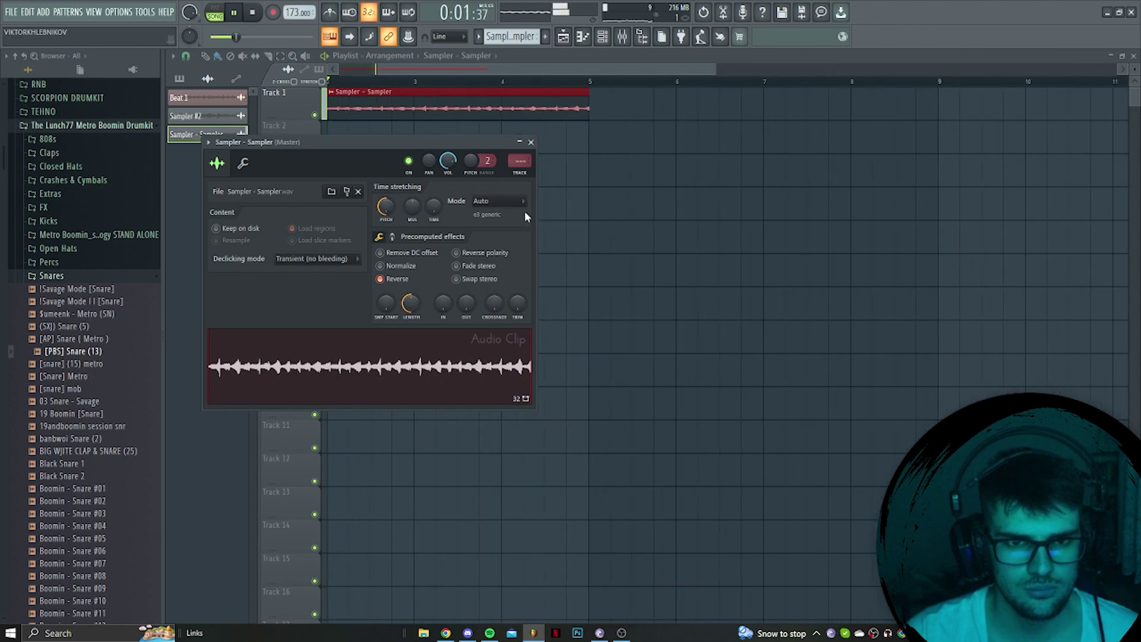
# Route the Sampler - Sampler audio clip to mixer Insert 5 and play it back in song mode.
pyautogui.moveTo(519, 162); pyautogui.dragTo(519, 151)
pyautogui.moveTo(534, 84); pyautogui.dragTo(630, 97)
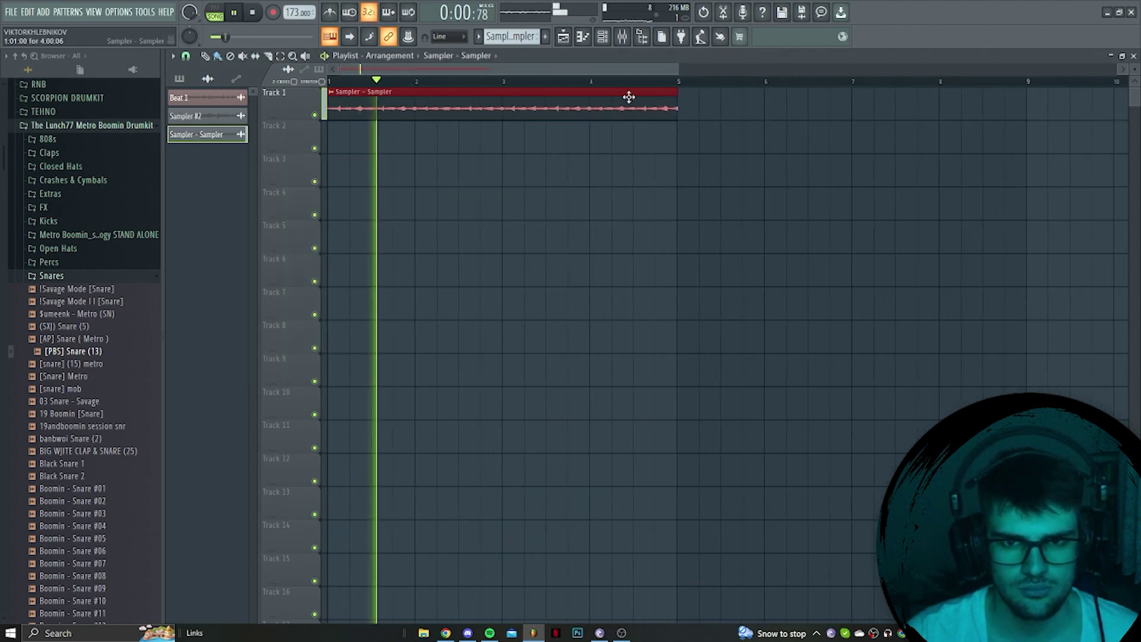
pyautogui.scroll(5, 675, 117)
pyautogui.doubleClick(614, 107)
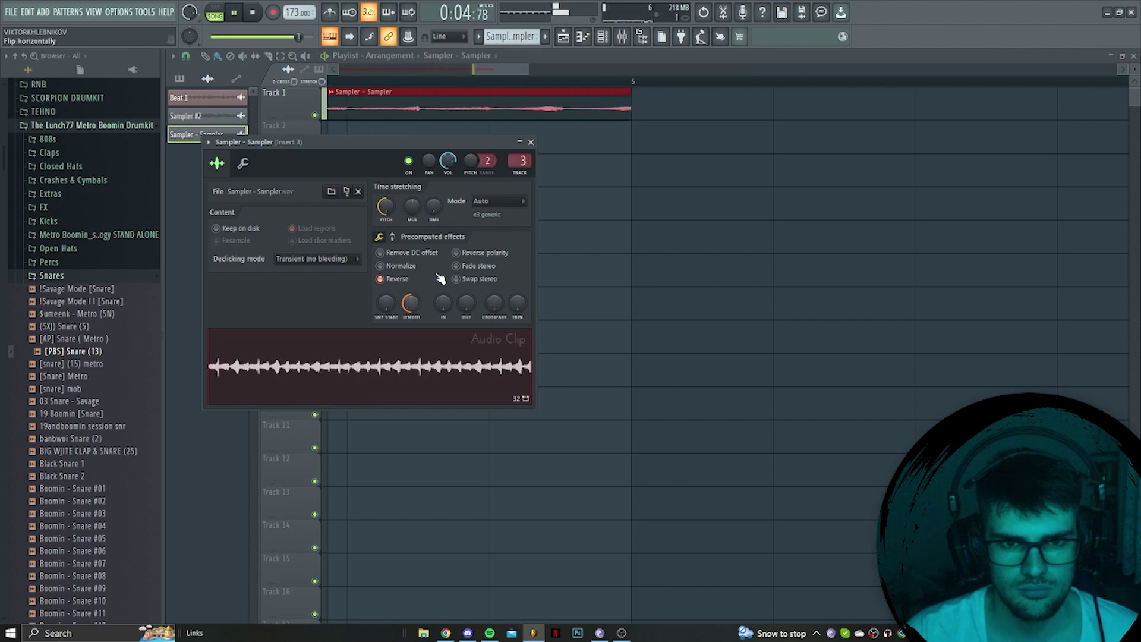
pyautogui.click(624, 38)
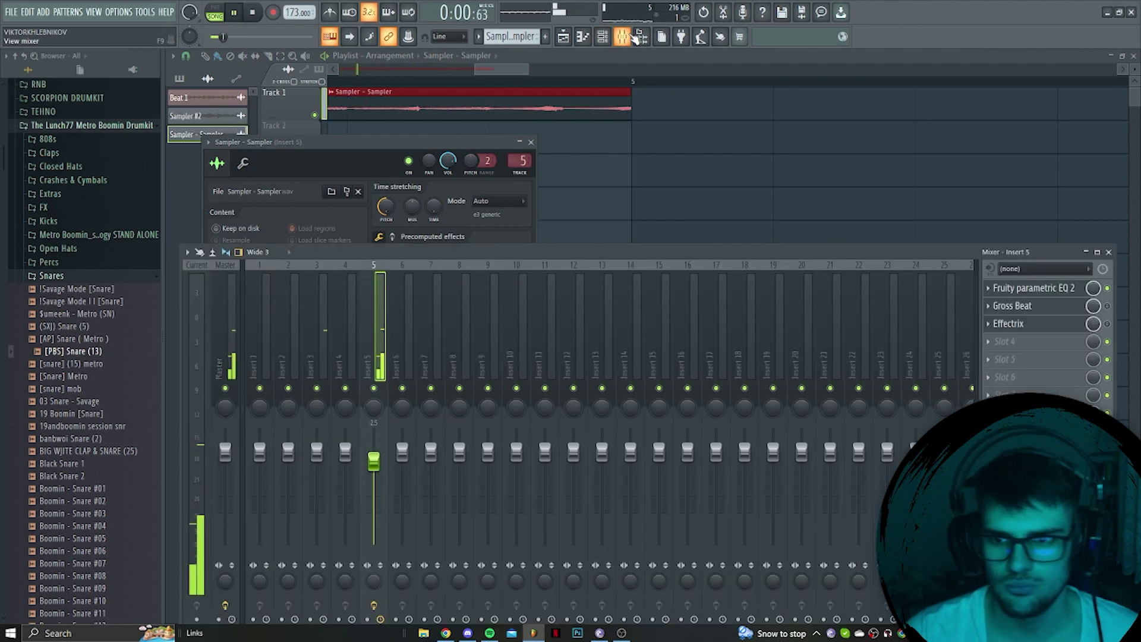
pyautogui.rightClick(811, 127)
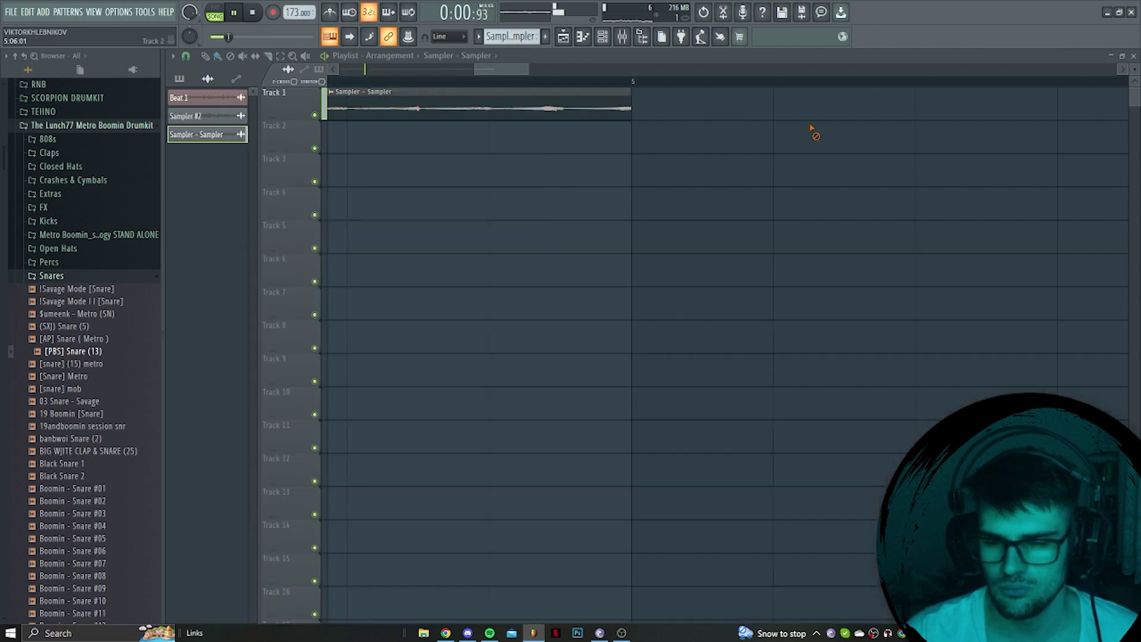
# Check the Sampler - Sampler clip's channel settings and Insert 5's effect chain while playing the clip back.
pyautogui.scroll(-5, 472, 173)
pyautogui.doubleClick(367, 113)
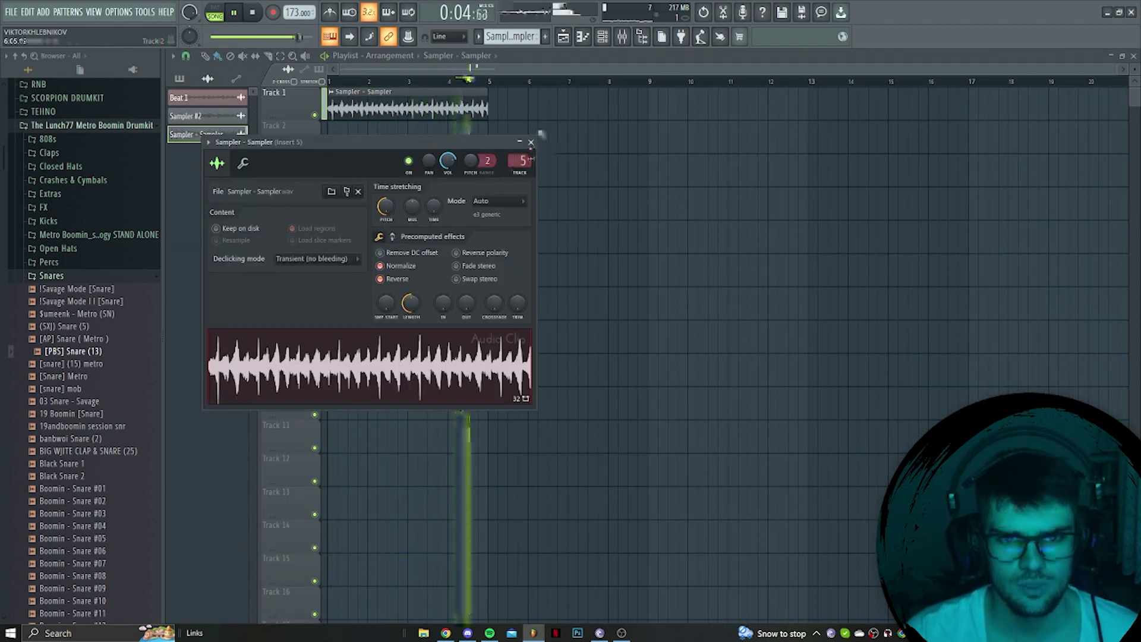
pyautogui.press('space')
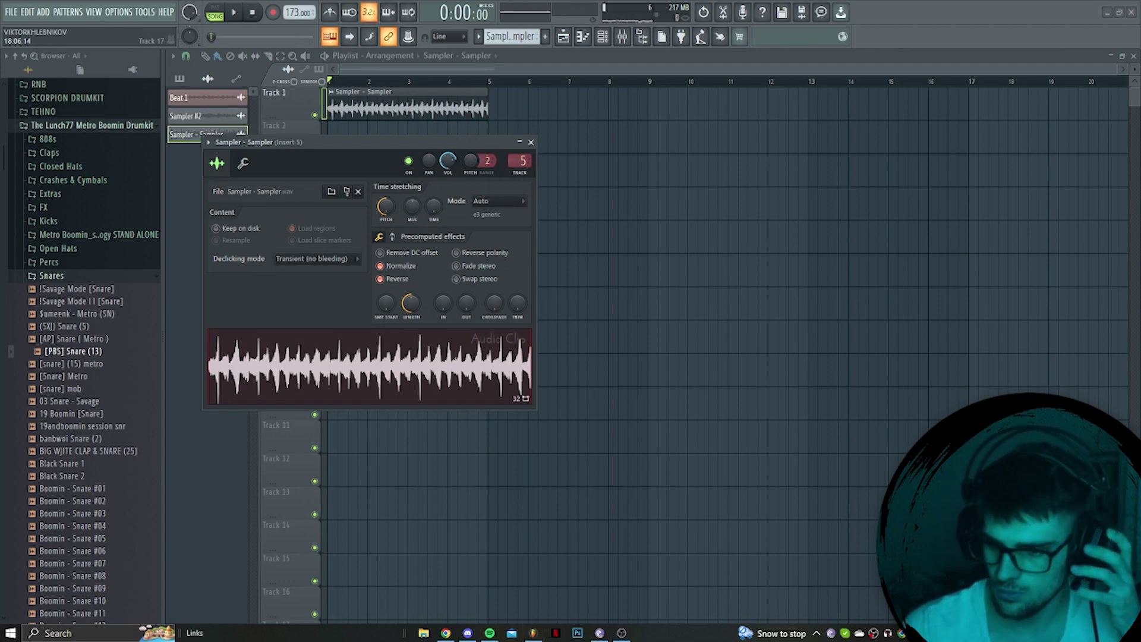
pyautogui.press('F12')
pyautogui.press('space')
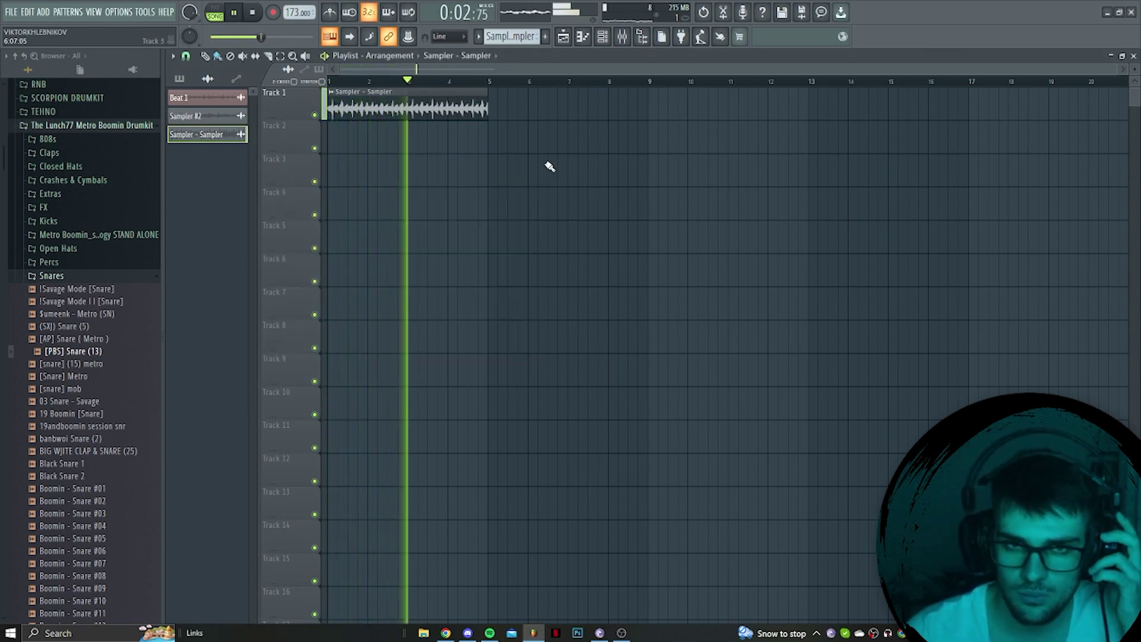
pyautogui.click(623, 42)
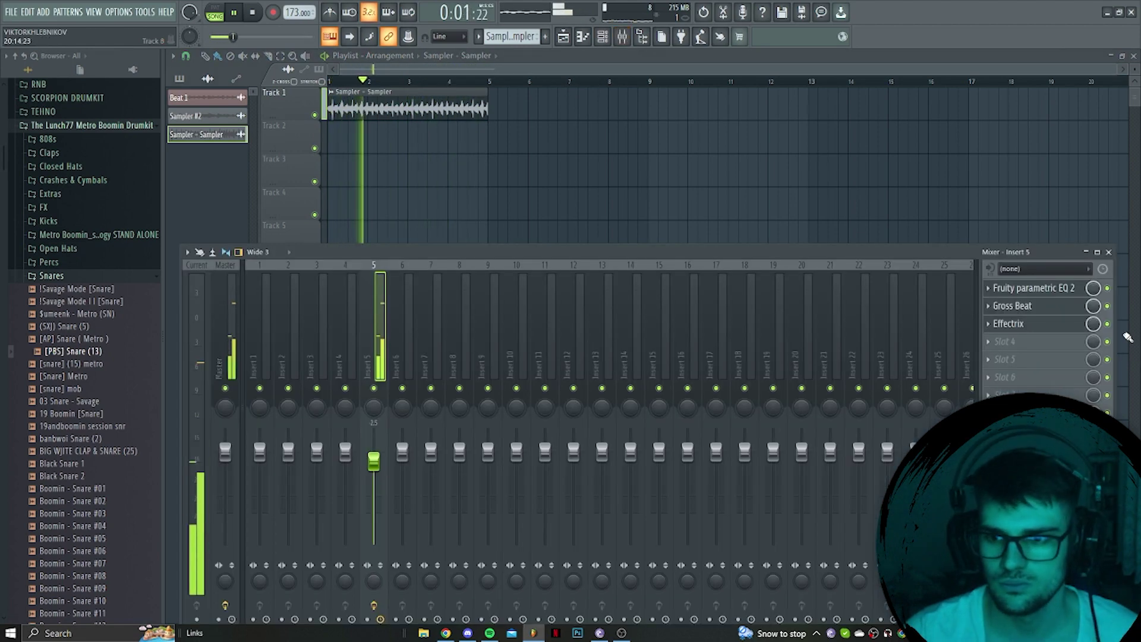
pyautogui.click(1109, 252)
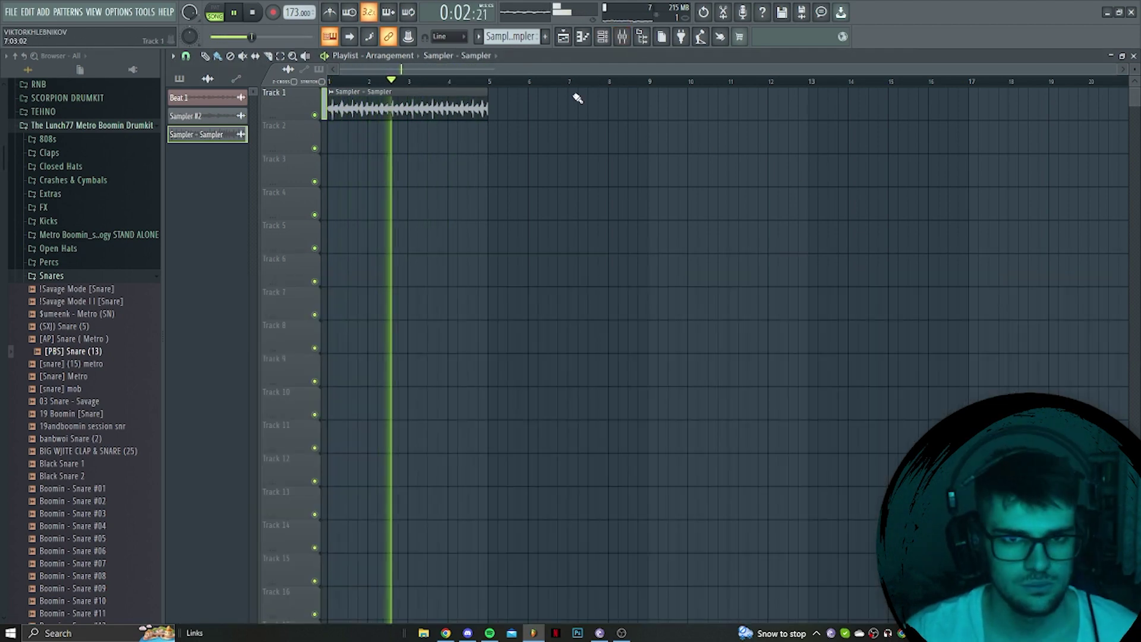
# Reset the pitch shift of the Sampler - Sampler clip and lower it again during playback.
pyautogui.doubleClick(459, 92)
pyautogui.click(531, 142)
pyautogui.scroll(3, 493, 79)
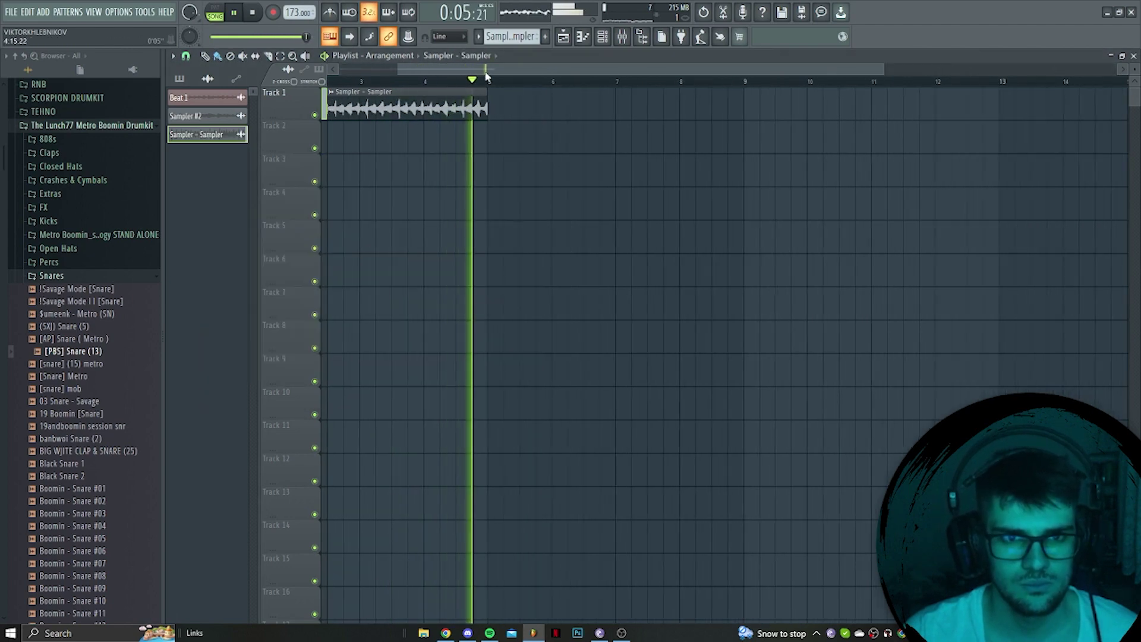
pyautogui.scroll(2, 637, 69)
pyautogui.click(580, 38)
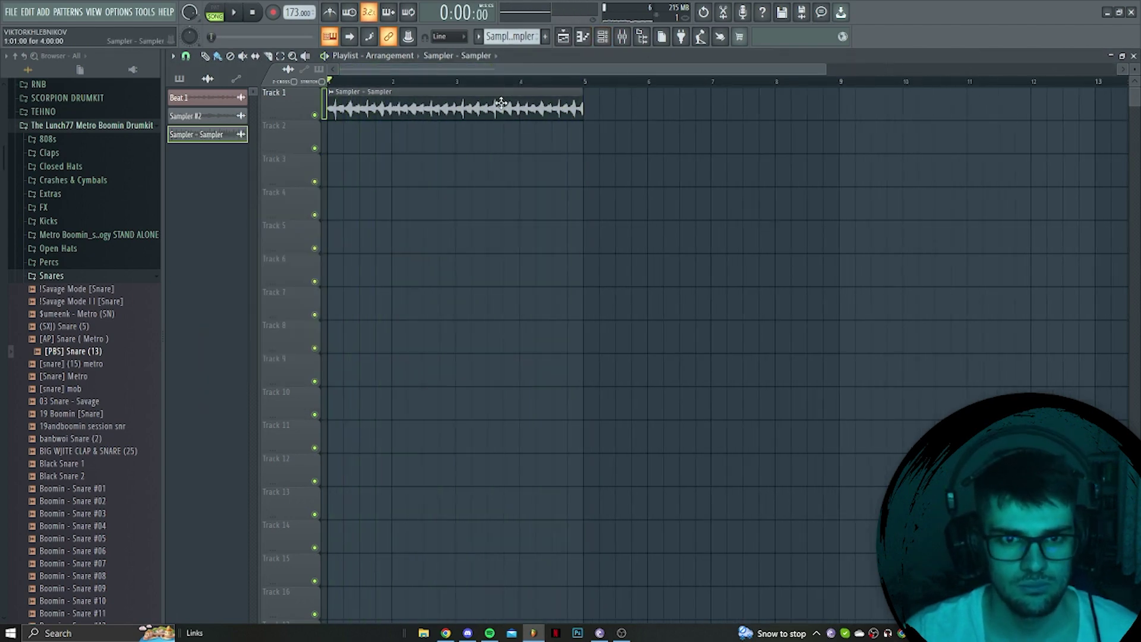
pyautogui.press('space')
pyautogui.doubleClick(501, 105)
pyautogui.press('space')
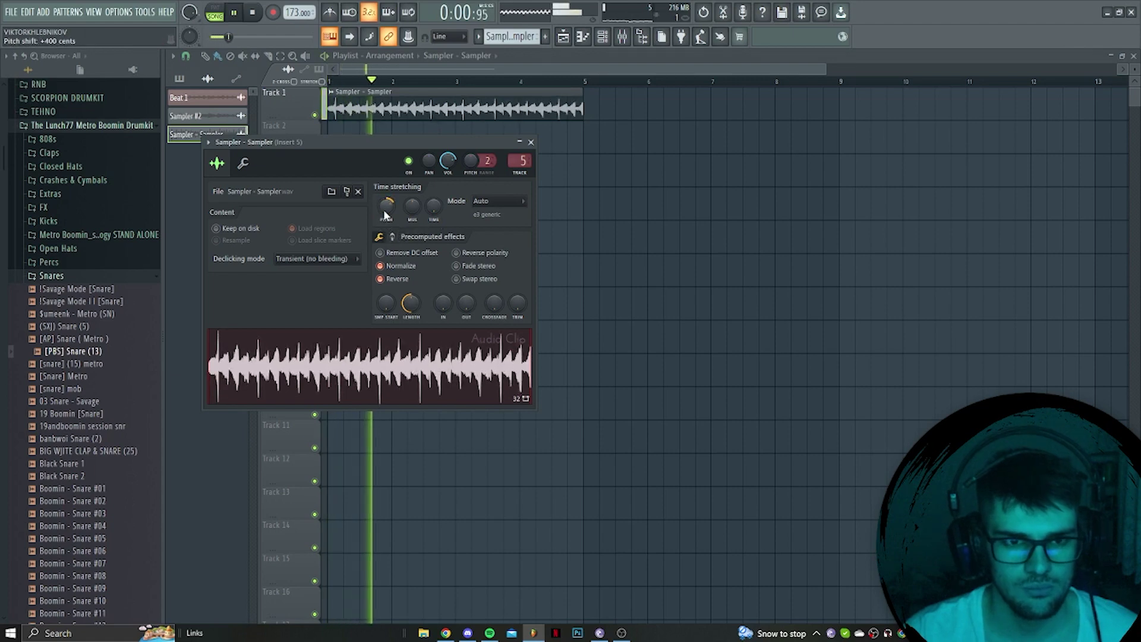
pyautogui.rightClick(385, 215)
pyautogui.click(393, 218)
pyautogui.moveTo(390, 210); pyautogui.dragTo(390, 246)
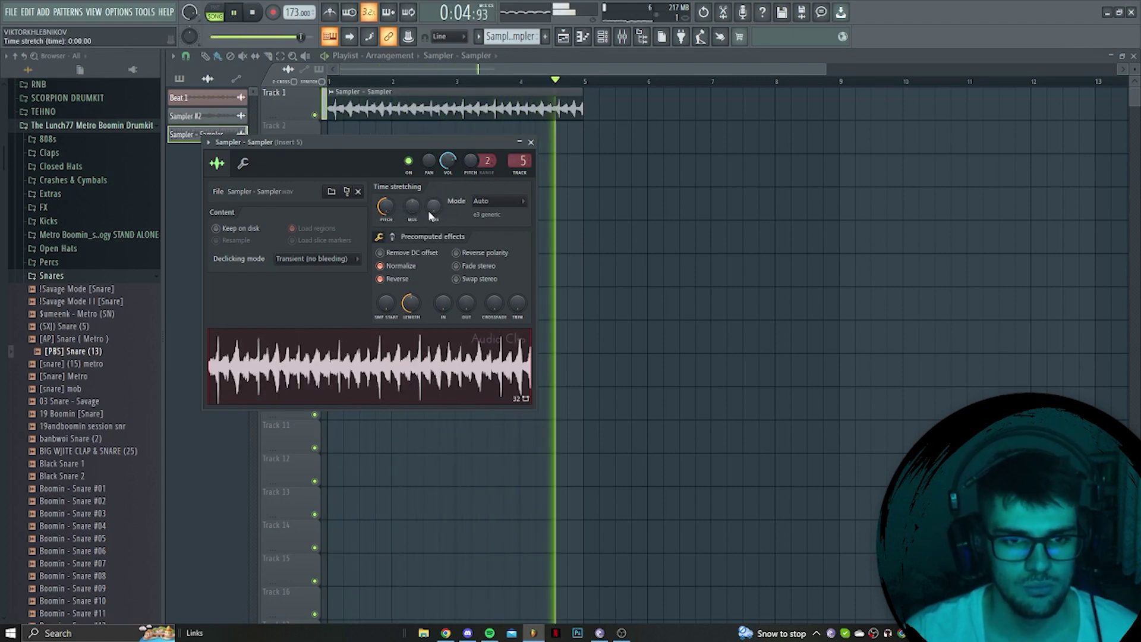
# Disable Effectrix on Insert 5 and load a second Gross Beat in slot 4 with the Momentary preset at 1/2 Speed.
pyautogui.press('F9')
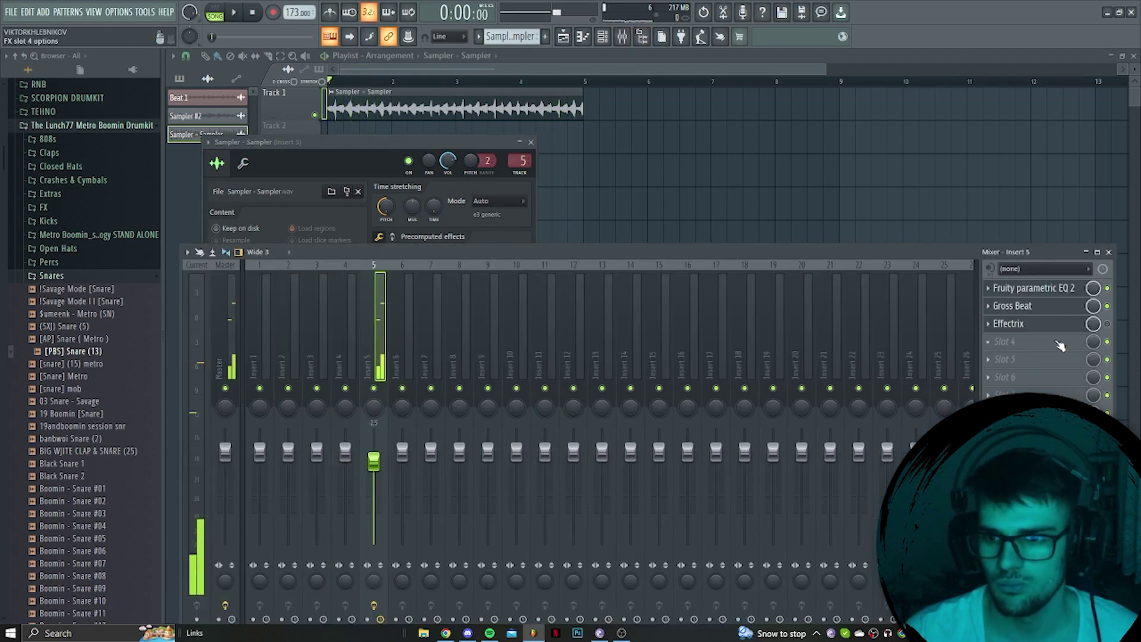
pyautogui.click(1060, 346)
pyautogui.click(940, 217)
pyautogui.click(728, 221)
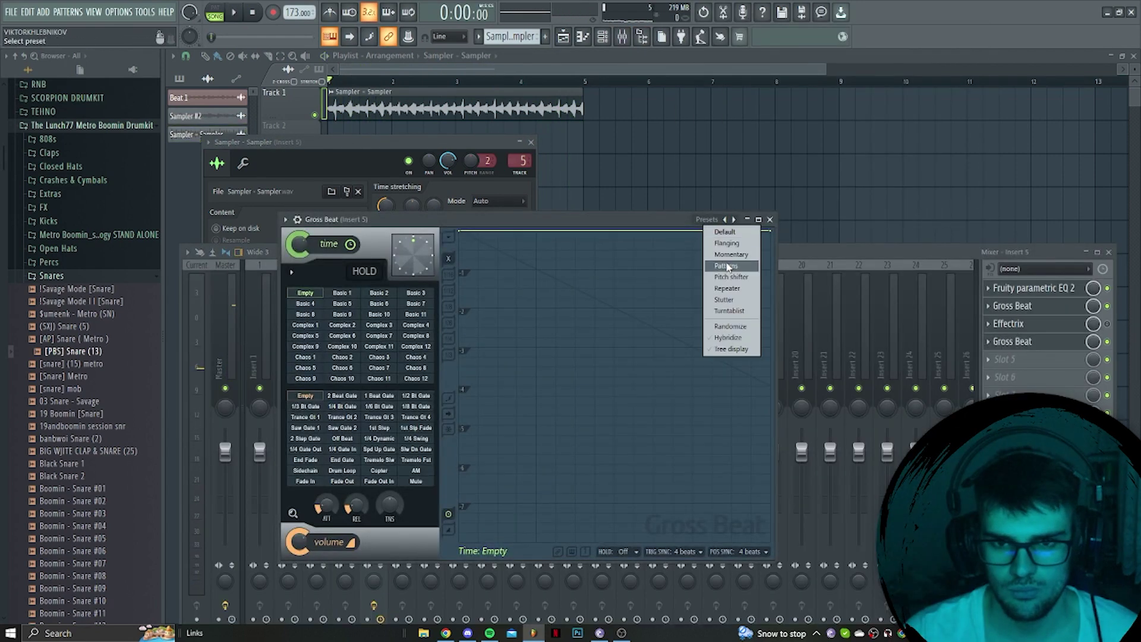
pyautogui.click(731, 261)
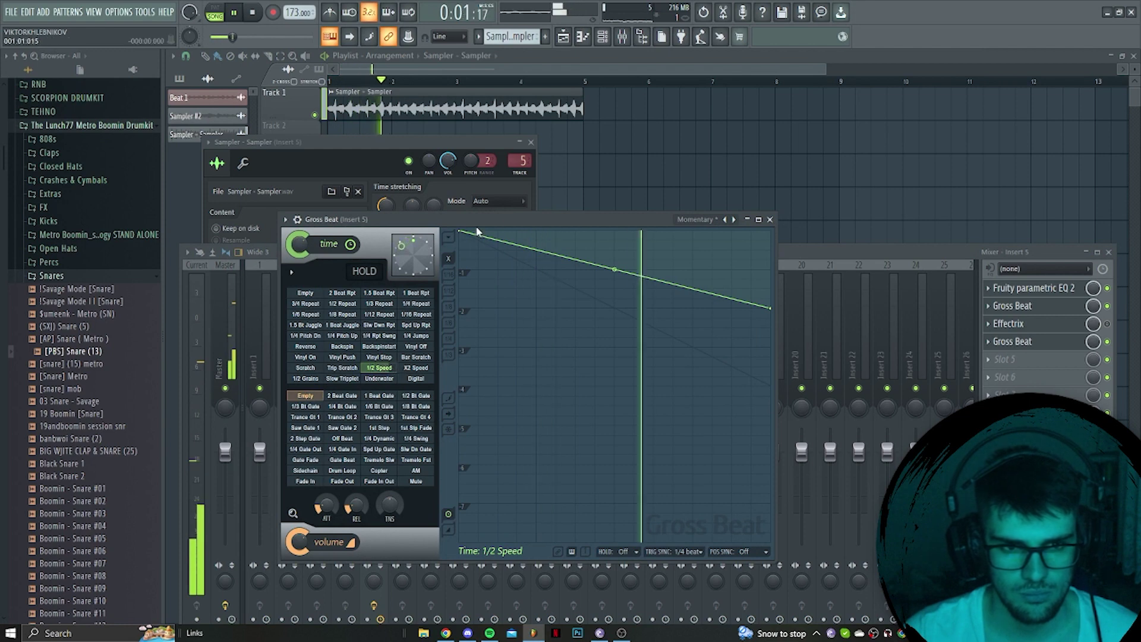
# Lower the Sampler - Sampler clip's volume and listen to it through Insert 5's effect chain.
pyautogui.moveTo(448, 161); pyautogui.dragTo(443, 188)
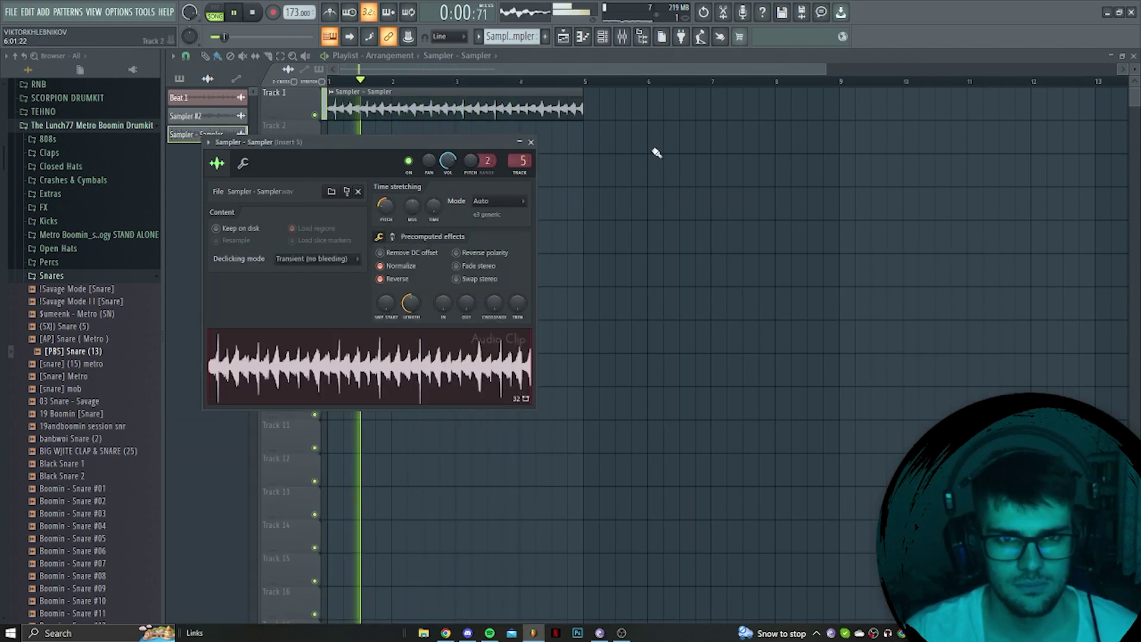
pyautogui.press('Escape')
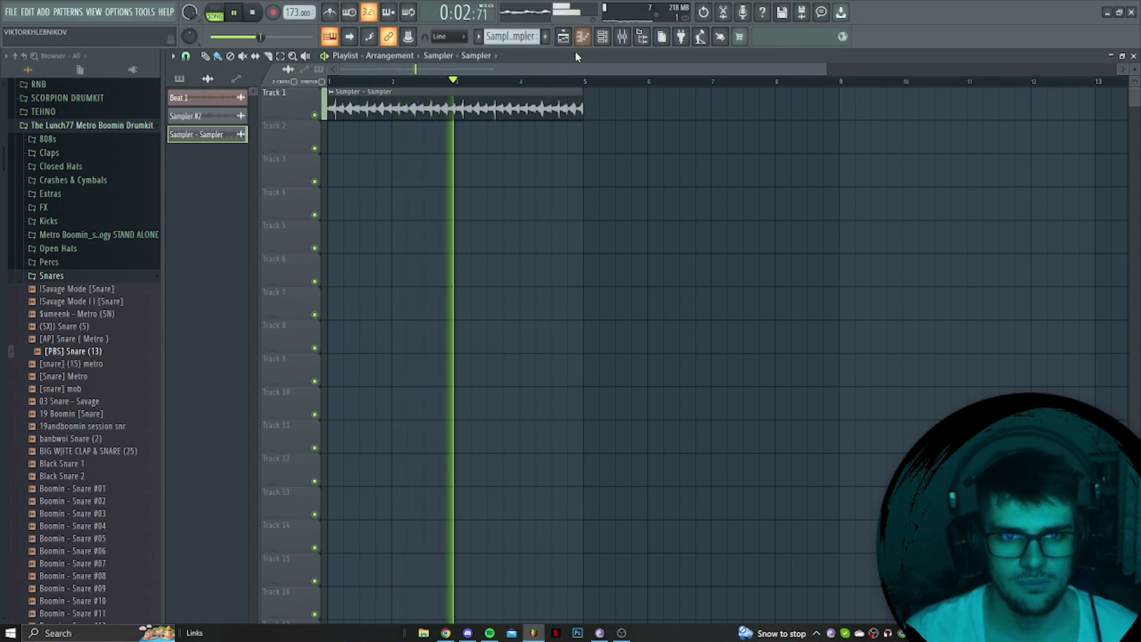
pyautogui.click(621, 38)
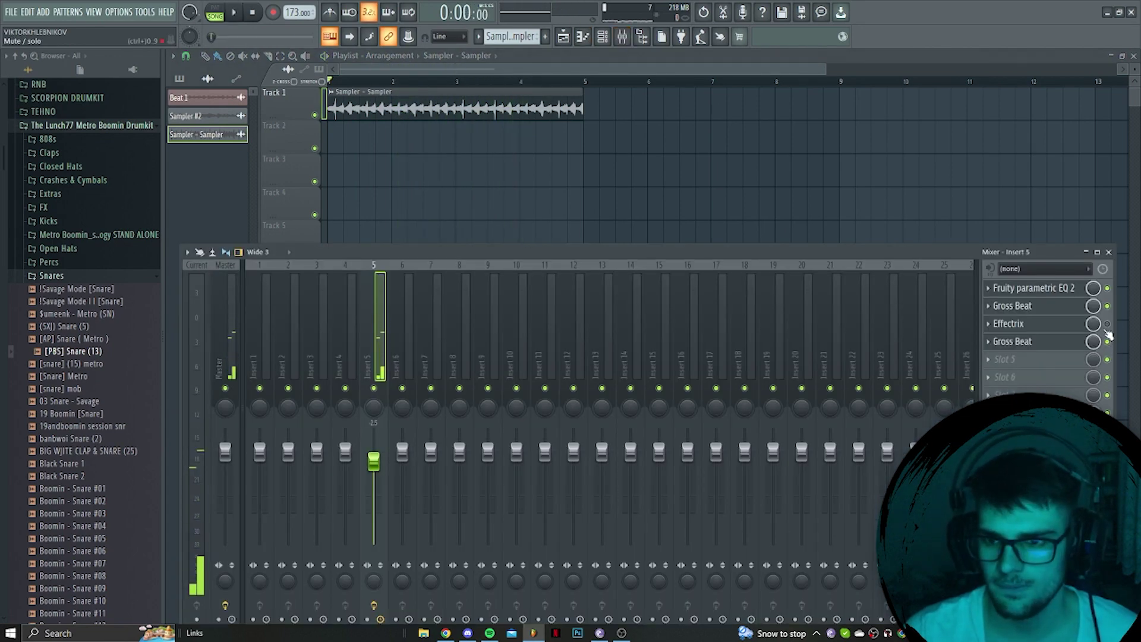
pyautogui.scroll(-8, 1093, 305)
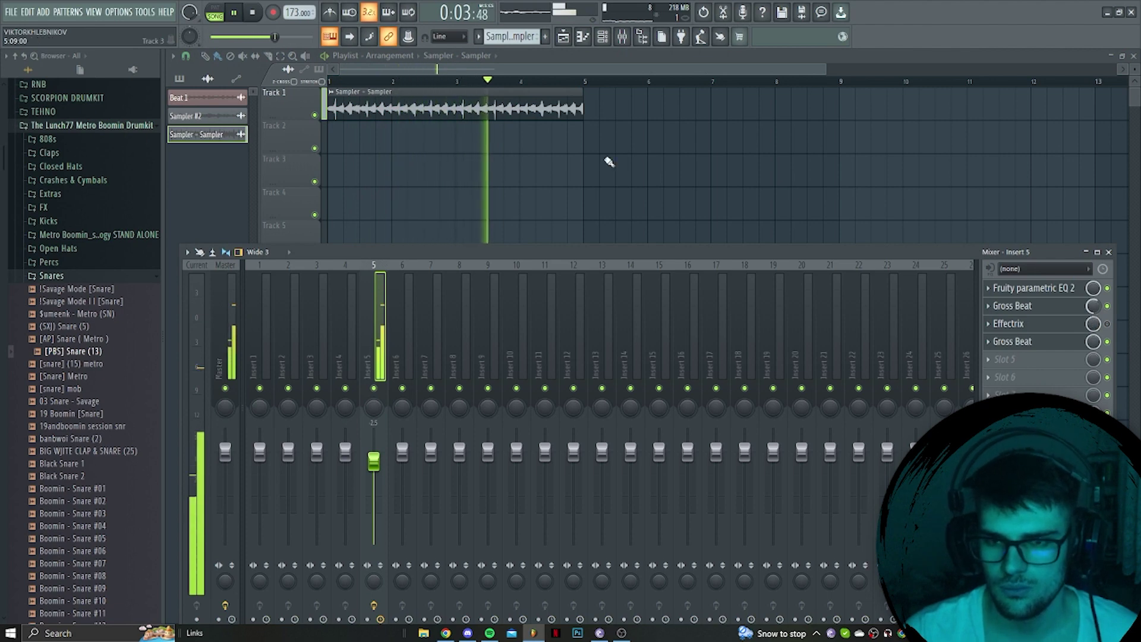
# Turn off Reverse for the Sampler - Sampler clip and play it back from the start.
pyautogui.press('space')
pyautogui.doubleClick(485, 105)
pyautogui.click(396, 279)
pyautogui.press('space')
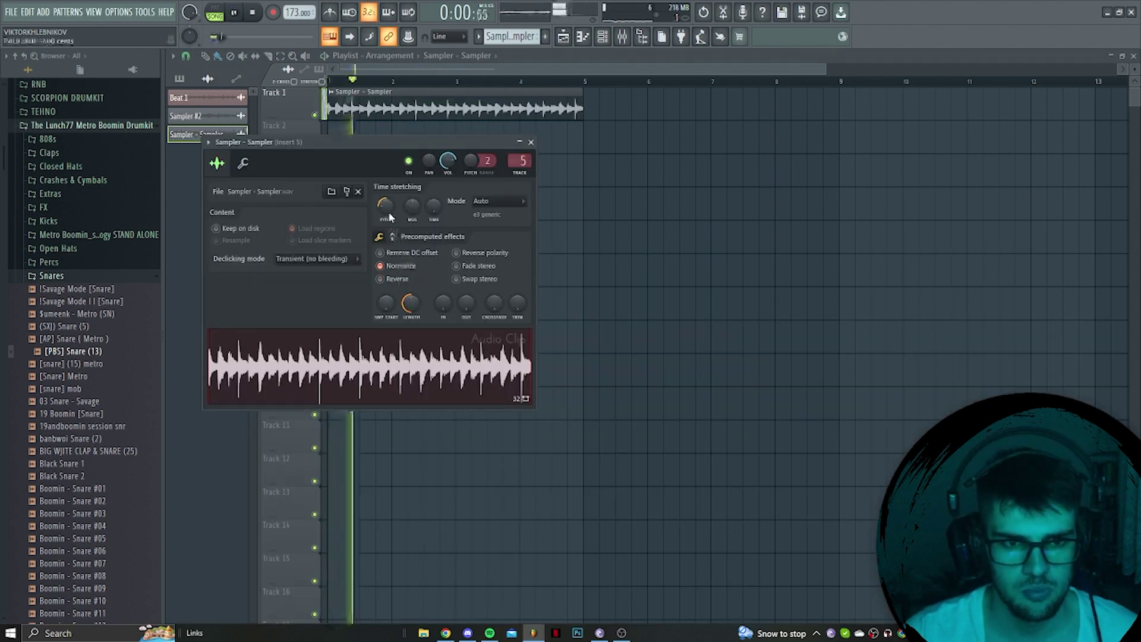
pyautogui.rightClick(652, 218)
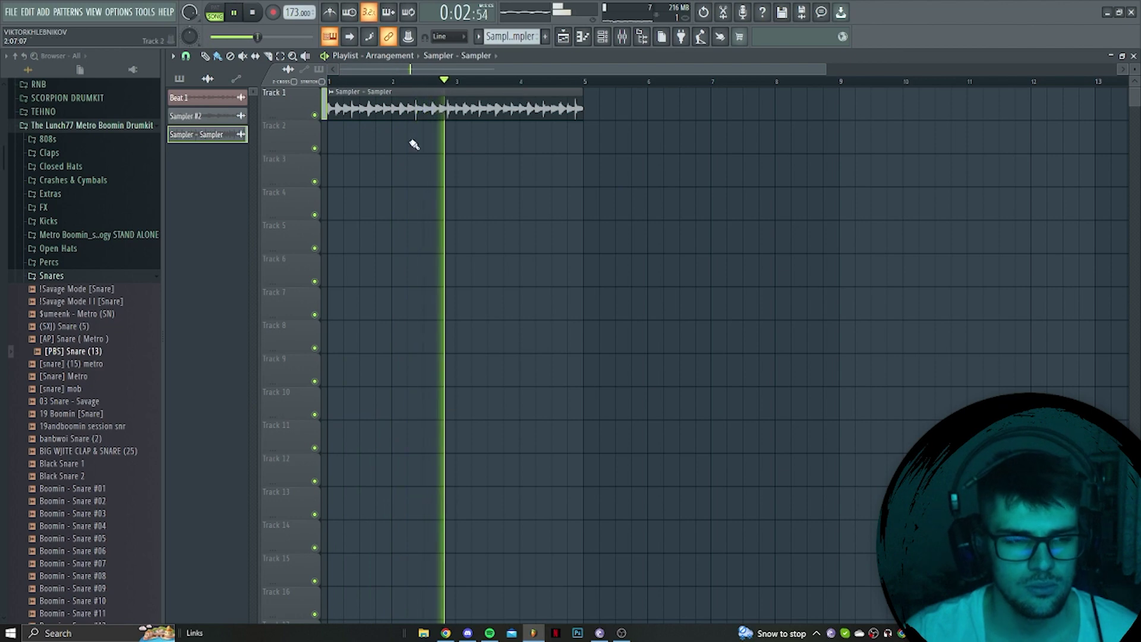
# Place the Sampler - Sampler pattern at the start of Track 2 and shorten it to four bars.
pyautogui.click(65, 275)
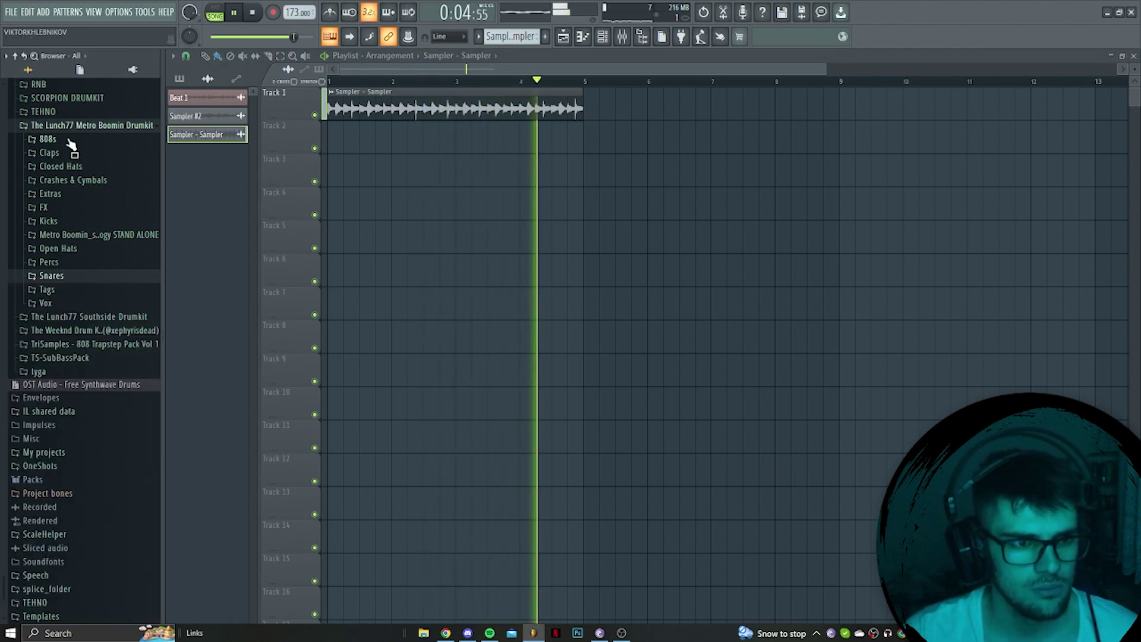
pyautogui.click(179, 79)
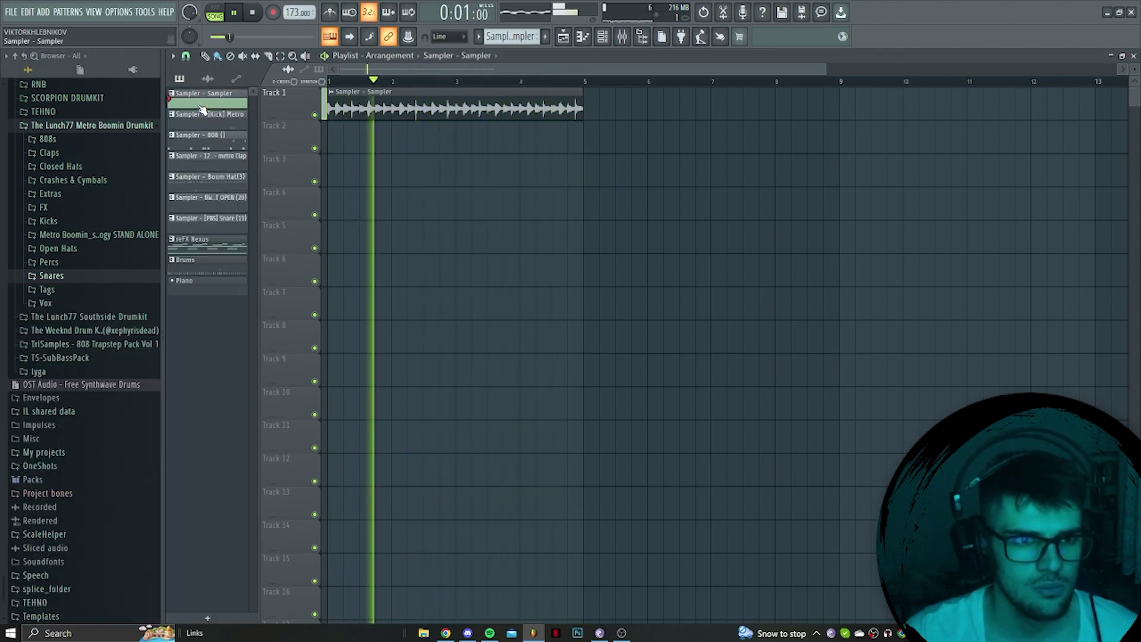
pyautogui.moveTo(204, 105); pyautogui.dragTo(338, 142)
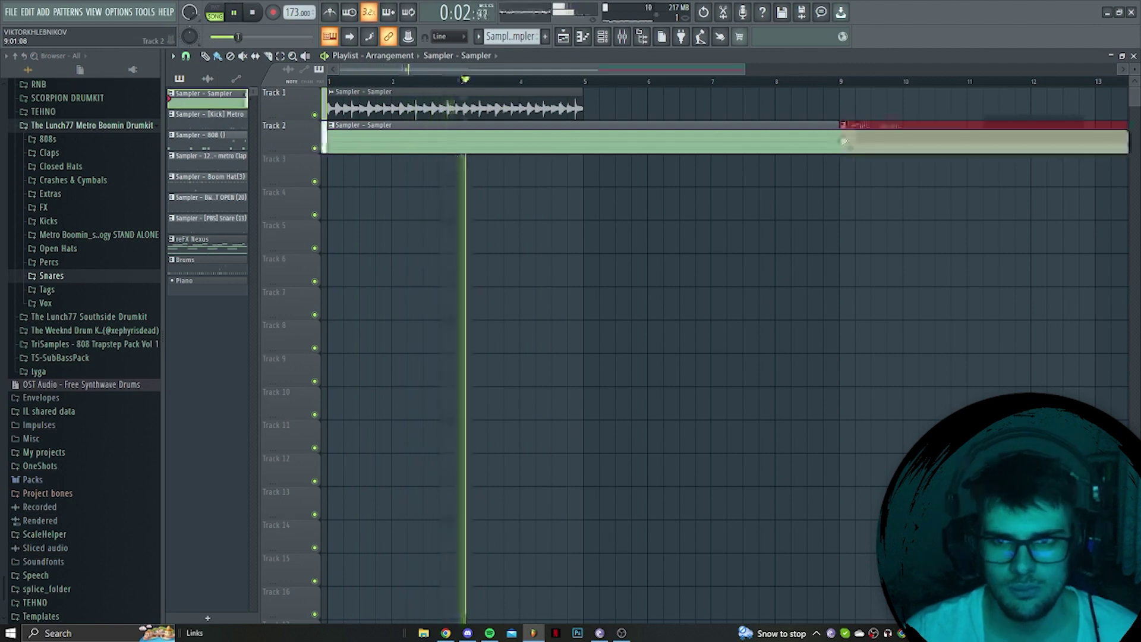
pyautogui.press('space')
pyautogui.moveTo(840, 140); pyautogui.dragTo(590, 137)
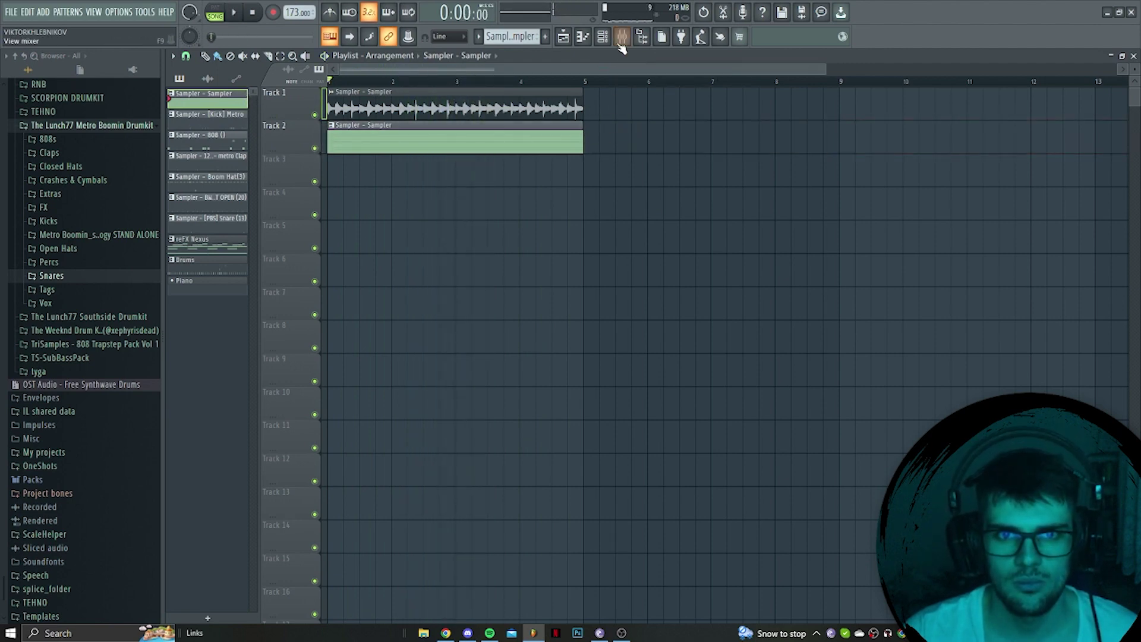
# Mute the reFX Nexus channel in the channel rack and restart playback.
pyautogui.click(603, 36)
pyautogui.click(362, 150)
pyautogui.click(360, 163)
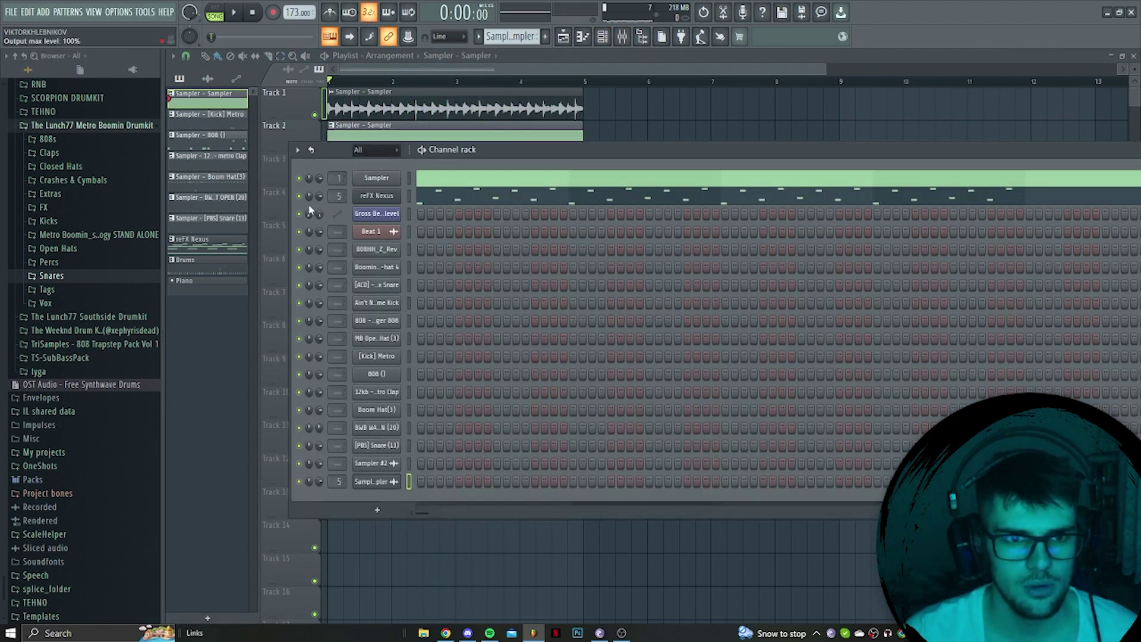
pyautogui.press('space')
pyautogui.press('F6')
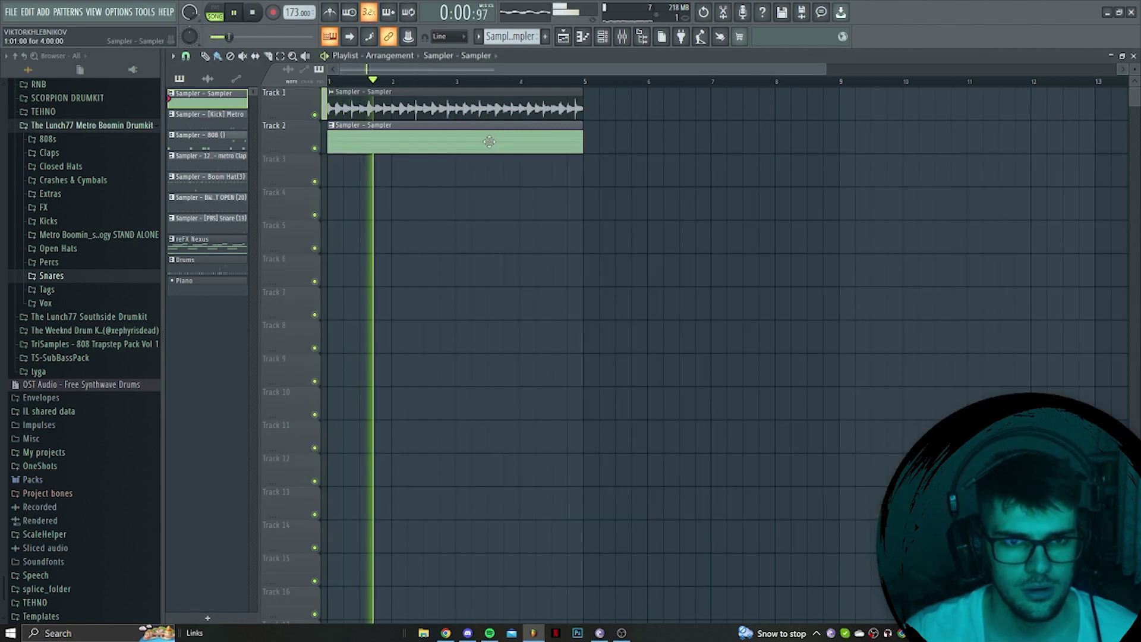
# Review the channel rack and Insert 5's effects in the mixer while replaying the arrangement.
pyautogui.click(606, 40)
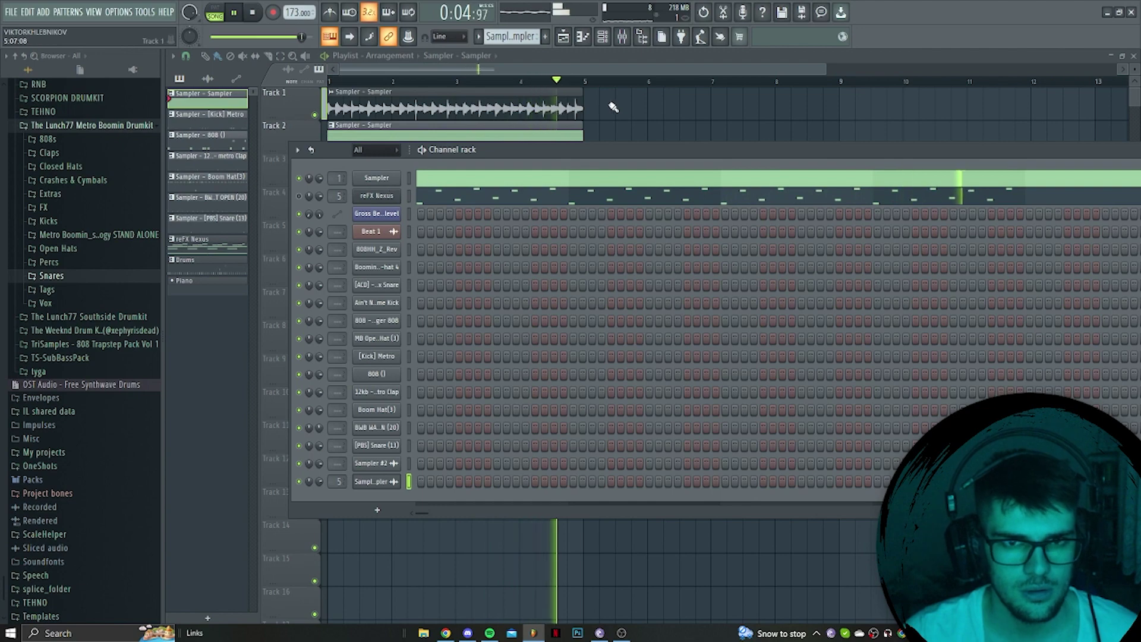
pyautogui.click(622, 36)
pyautogui.press('space')
pyautogui.press('space')
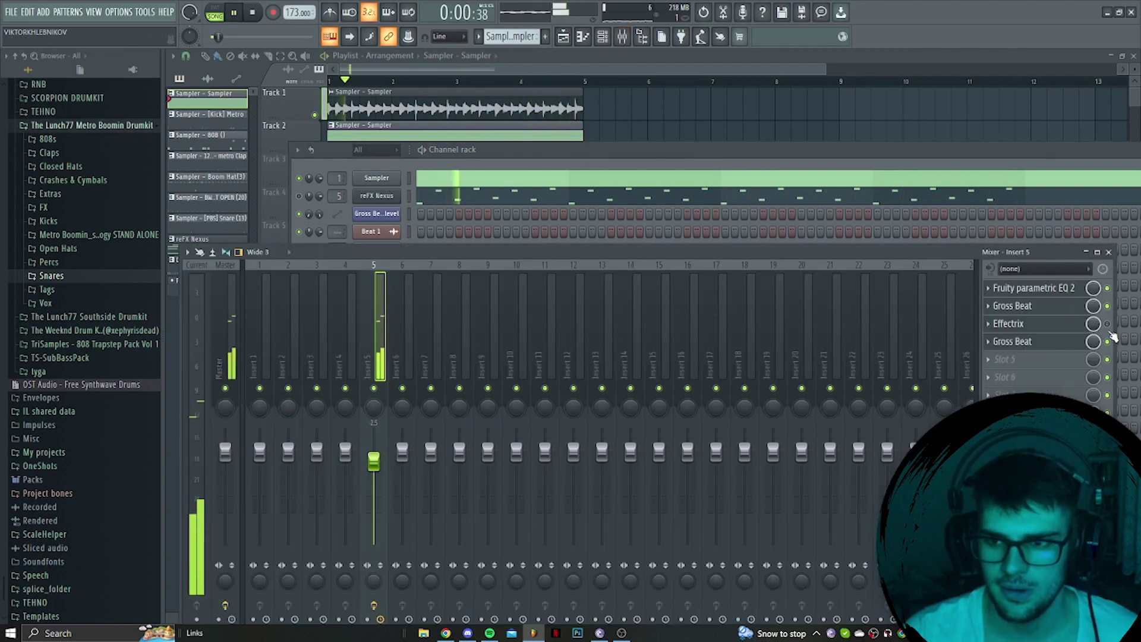
pyautogui.click(607, 161)
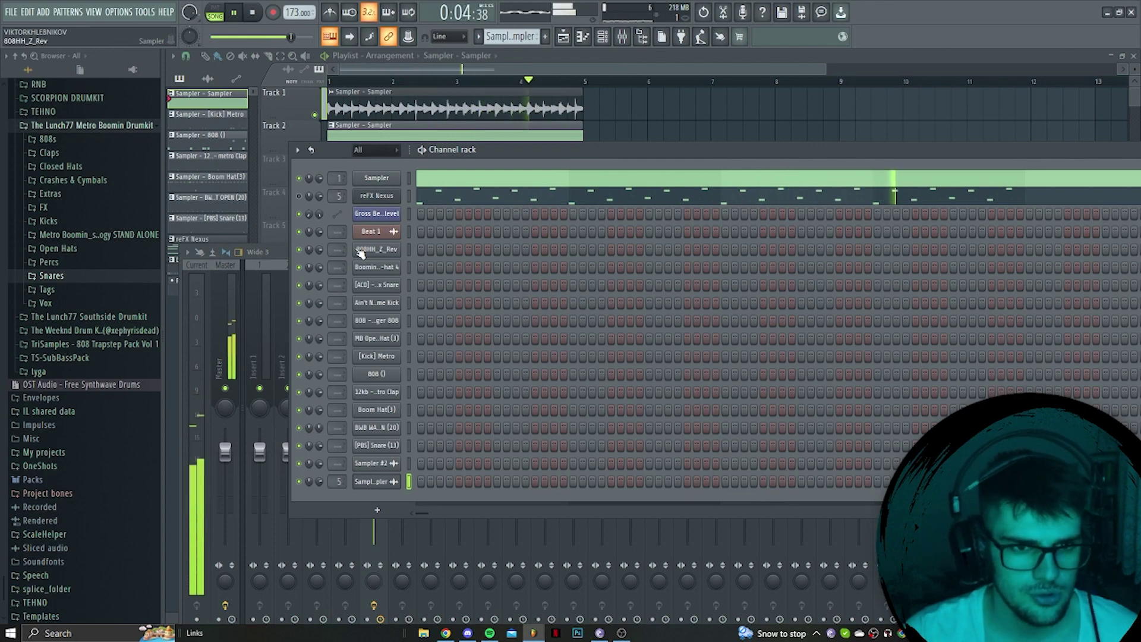
# Add 808 (Gucci Mane - Both) from the Metro Boomin kit's 808s folder as a new channel and enable Normalize.
pyautogui.click(48, 139)
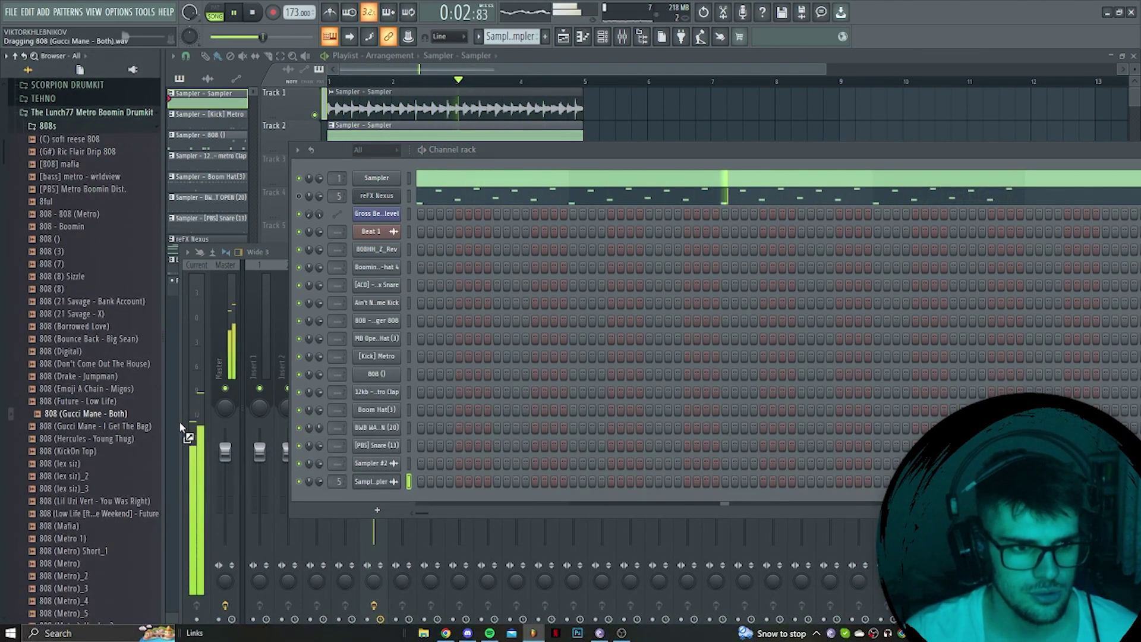
pyautogui.moveTo(391, 501); pyautogui.dragTo(386, 501)
pyautogui.click(380, 429)
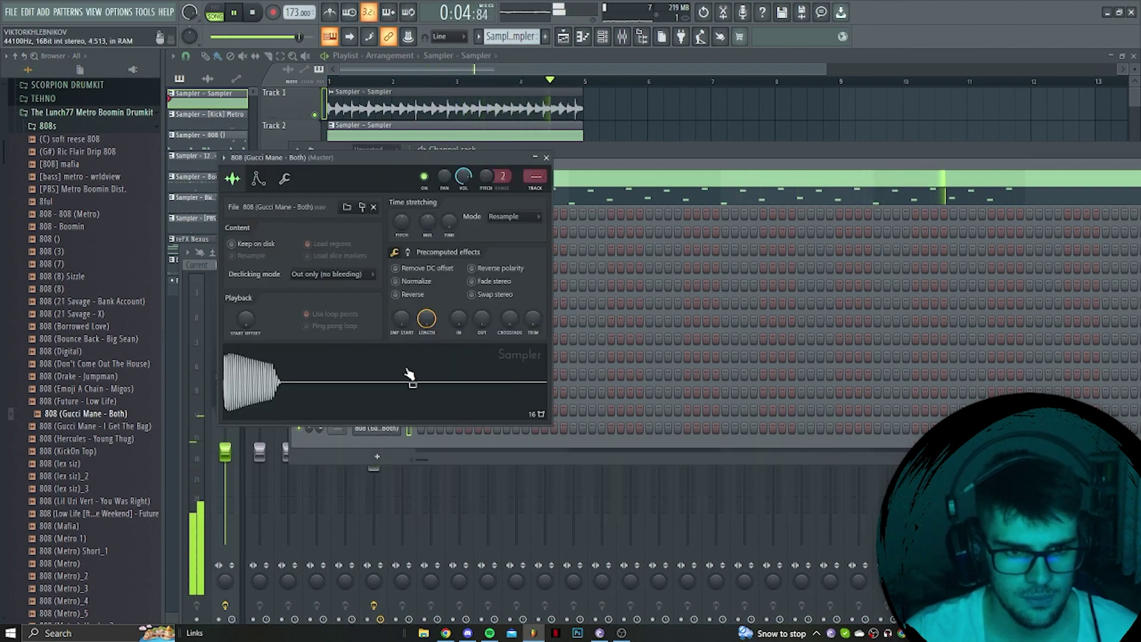
pyautogui.click(260, 179)
pyautogui.click(233, 179)
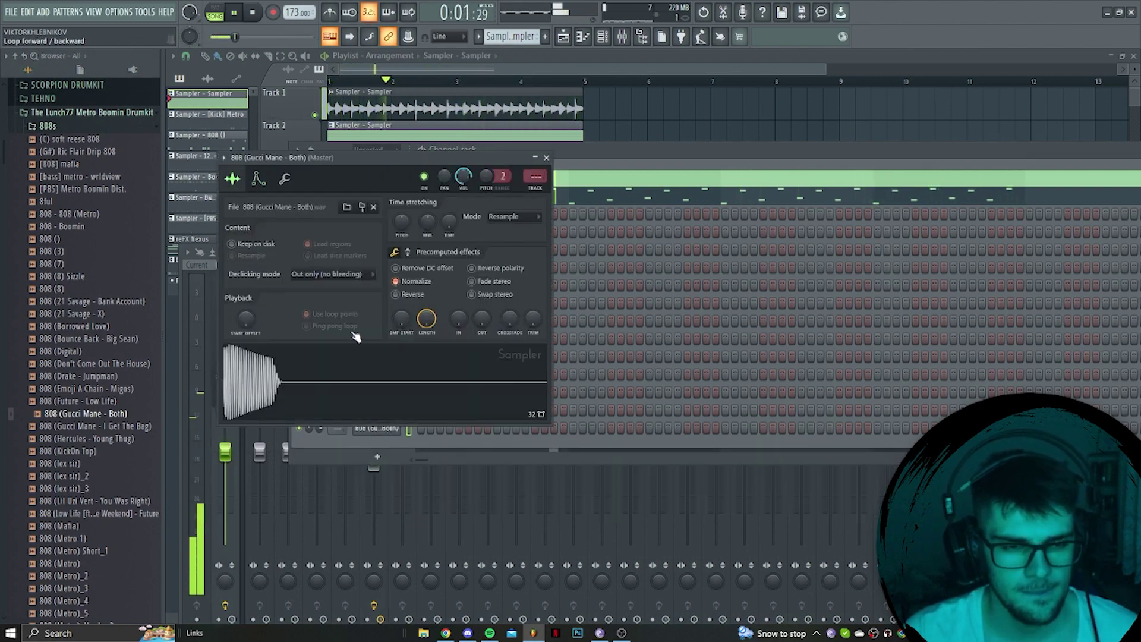
# Open the 808 (Gucci Mane - Both) sample in Edison, detect its pitch regions, and close the editor.
pyautogui.rightClick(362, 379)
pyautogui.click(429, 434)
pyautogui.click(288, 193)
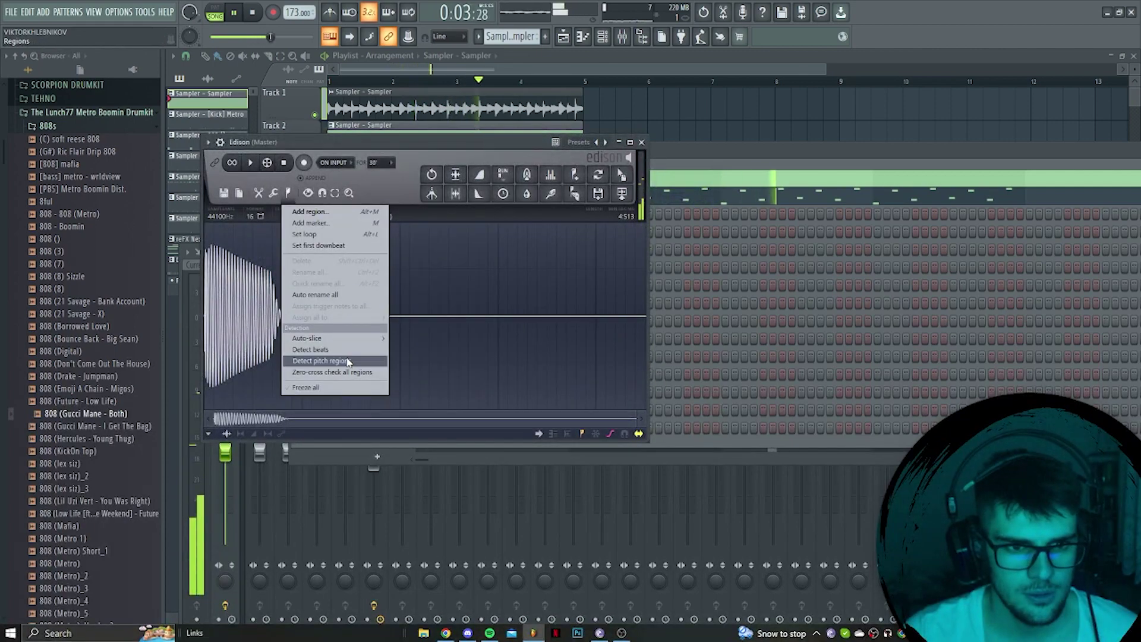
pyautogui.click(349, 361)
pyautogui.click(642, 142)
pyautogui.click(645, 155)
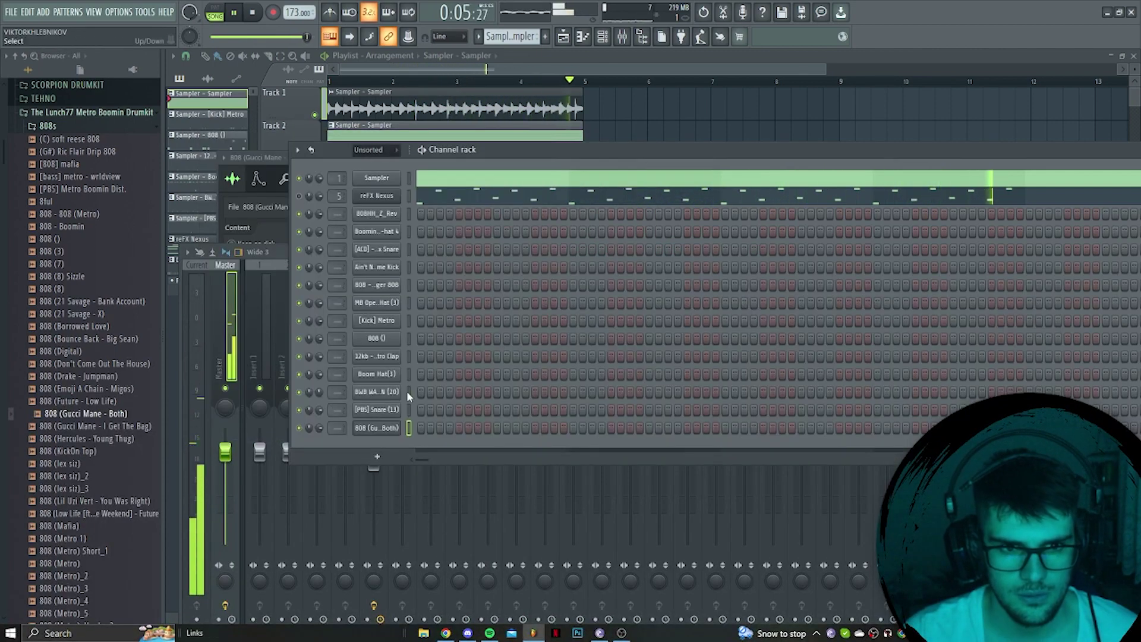
# Place 808 (Gucci Mane - Both) notes on C7 in the piano roll, one opening bar 1 and two in bar 2.
pyautogui.rightClick(397, 429)
pyautogui.click(436, 505)
pyautogui.rightClick(387, 428)
pyautogui.click(425, 428)
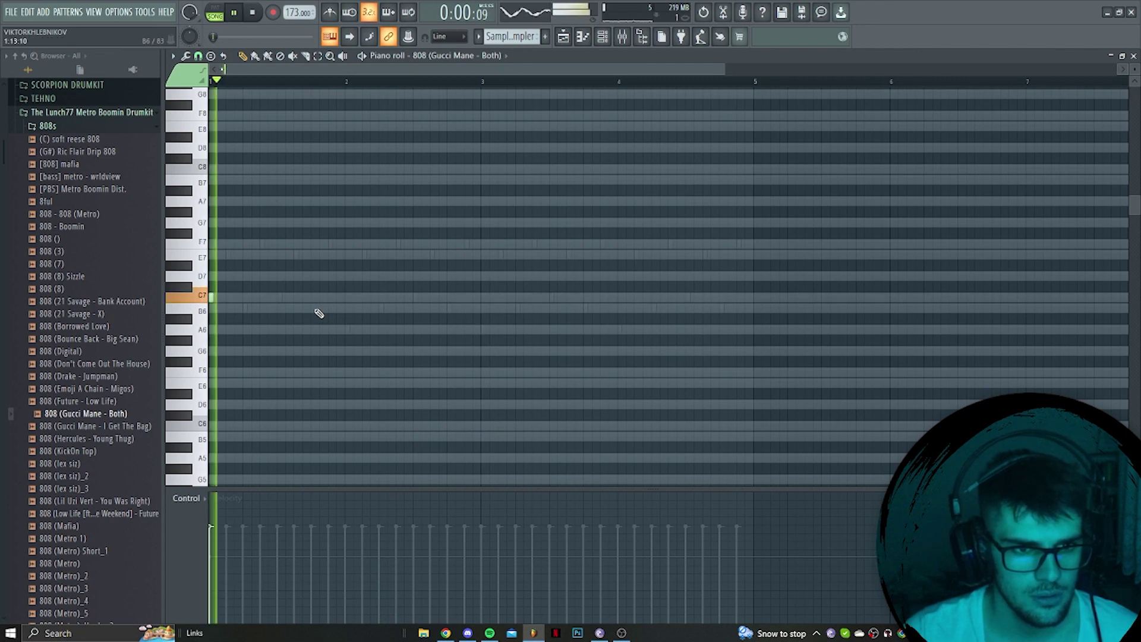
pyautogui.scroll(4, 319, 313)
pyautogui.click(499, 298)
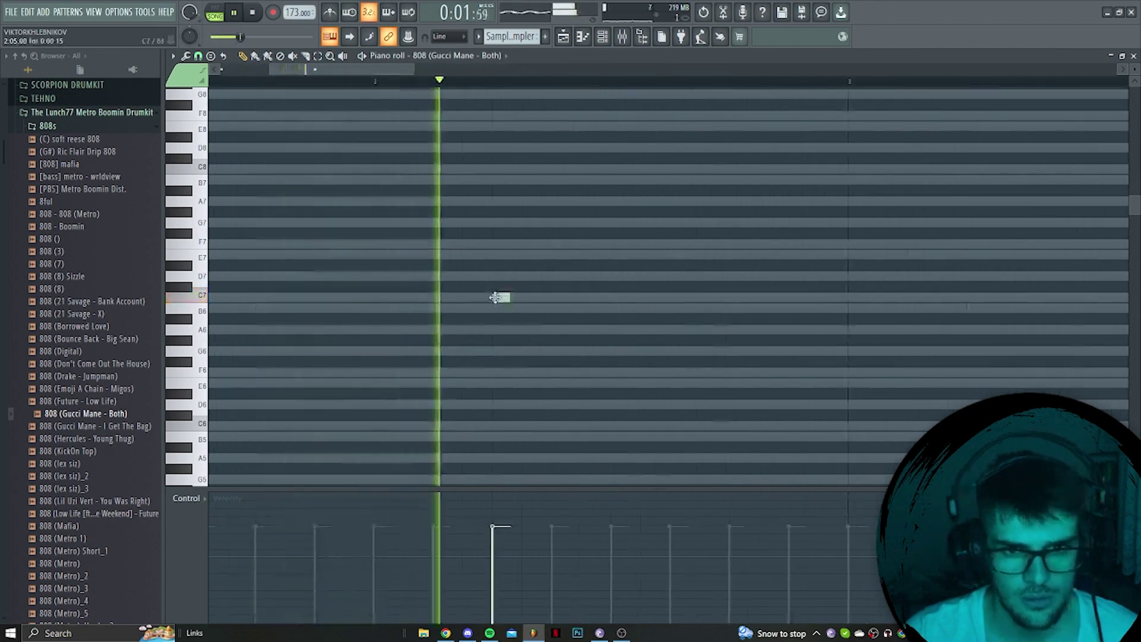
pyautogui.click(675, 298)
pyautogui.scroll(-4, 713, 333)
# Copy the three 808 notes into bars 3 and 4, raise the last one to E7, and add another E7 note after it.
pyautogui.hotkey('ctrl', 'a')
pyautogui.press('space')
pyautogui.press('space')
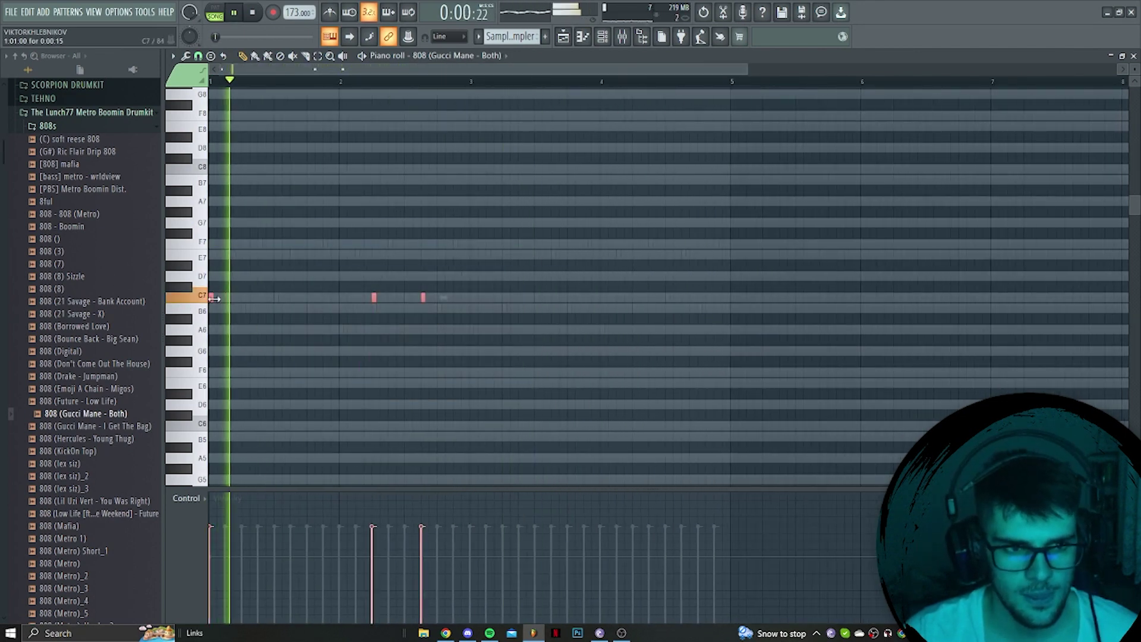
pyautogui.keyDown('shift'); pyautogui.moveTo(211, 298); pyautogui.dragTo(470, 297); pyautogui.keyUp('shift')
pyautogui.hotkey('ctrl', 'd')
pyautogui.scroll(2, 518, 313)
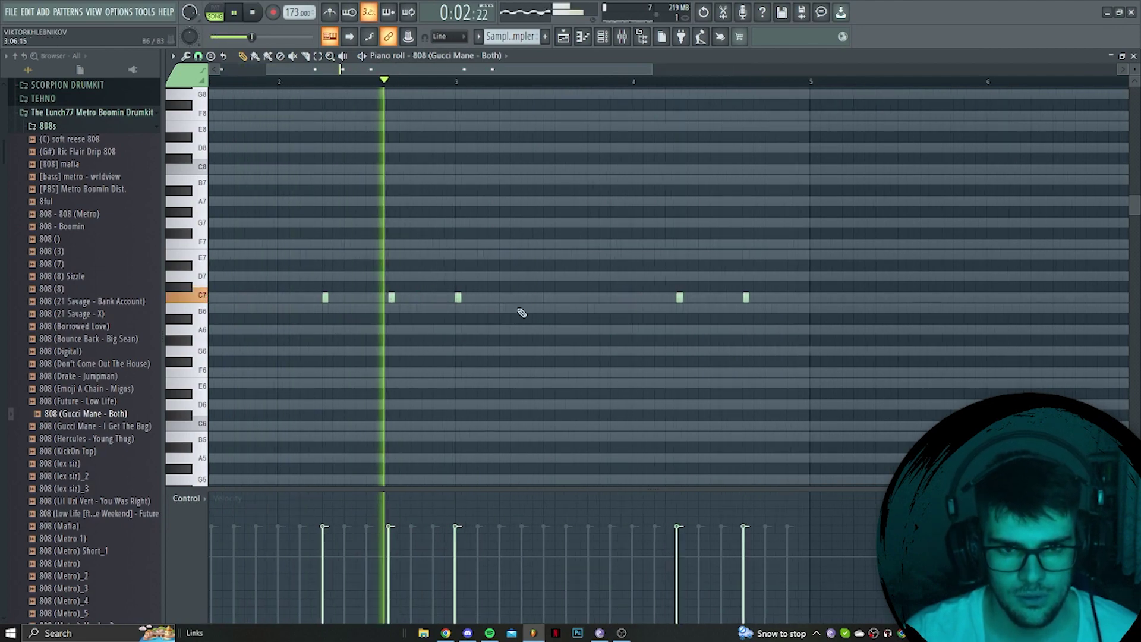
pyautogui.moveTo(746, 297); pyautogui.dragTo(746, 254)
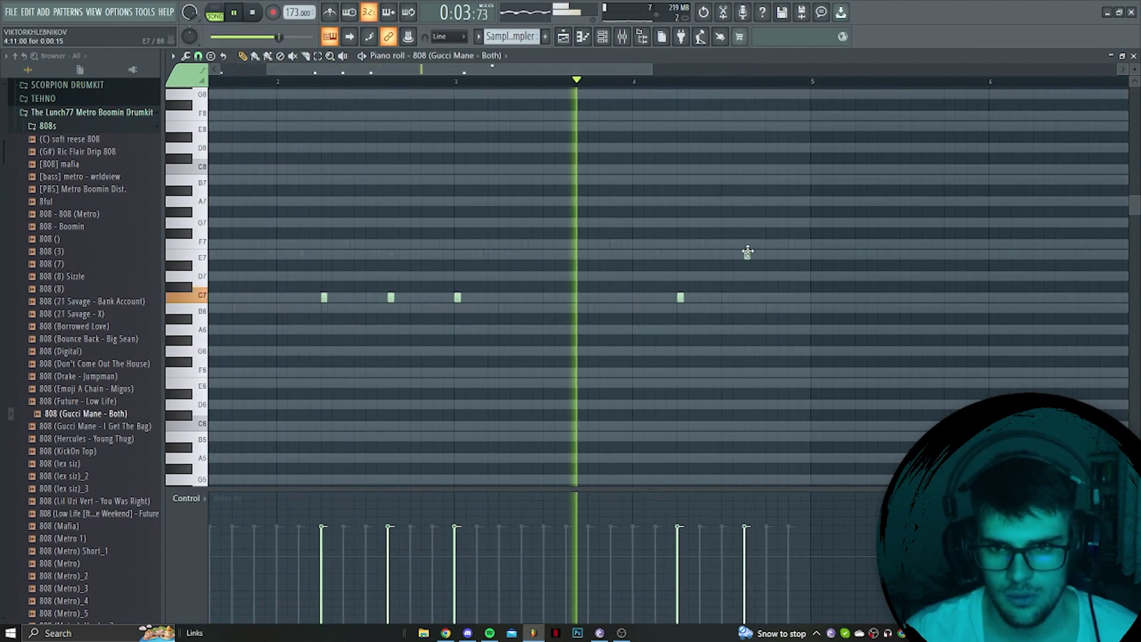
pyautogui.click(791, 255)
# Transpose all the 808 notes down two octaves and set their velocities to 100%.
pyautogui.keyDown('ctrl'); pyautogui.scroll(-4, 677, 298); pyautogui.keyUp('ctrl')
pyautogui.hotkey('ctrl', 'a')
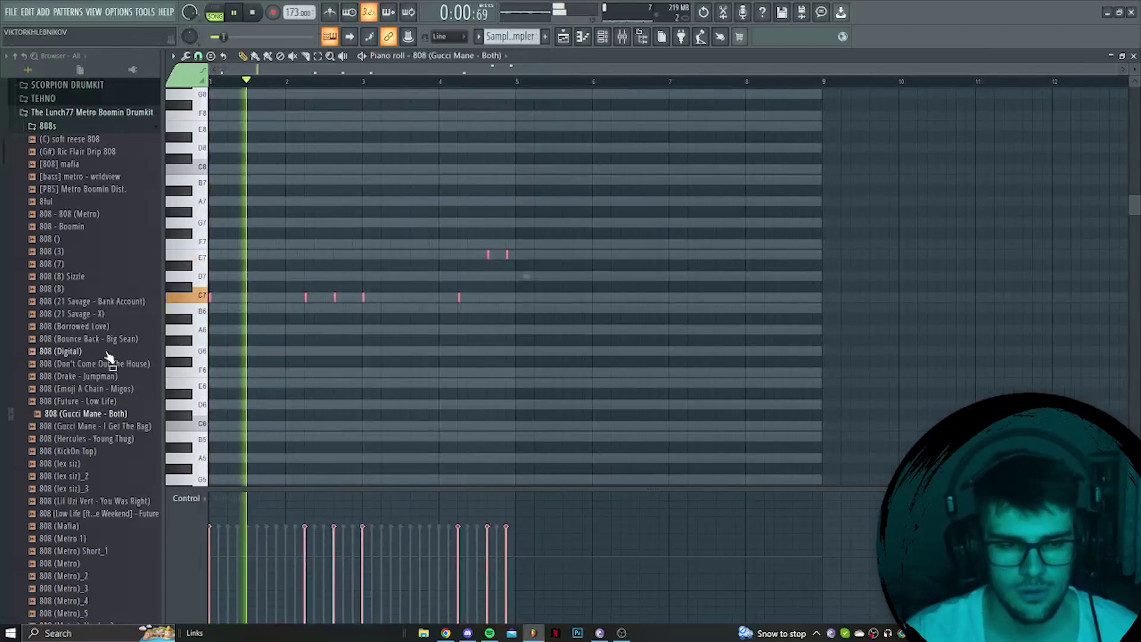
pyautogui.hotkey('ctrl', 'Down')
pyautogui.hotkey('ctrl', 'Down')
pyautogui.scroll(-7, 357, 325)
pyautogui.rightClick(451, 243)
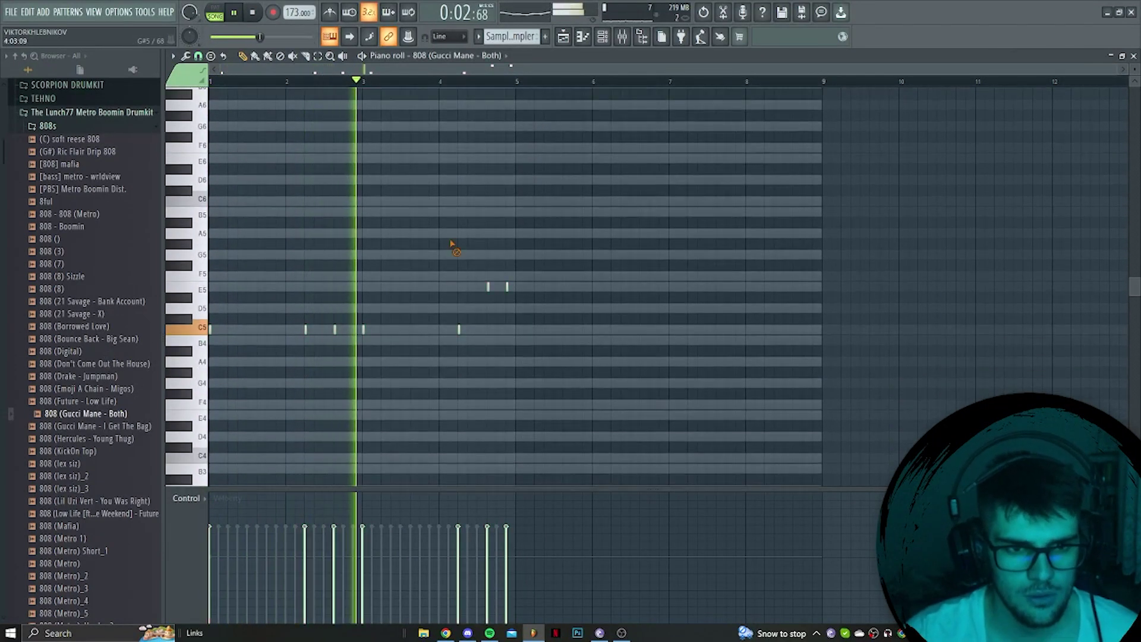
pyautogui.hotkey('ctrl', 'a')
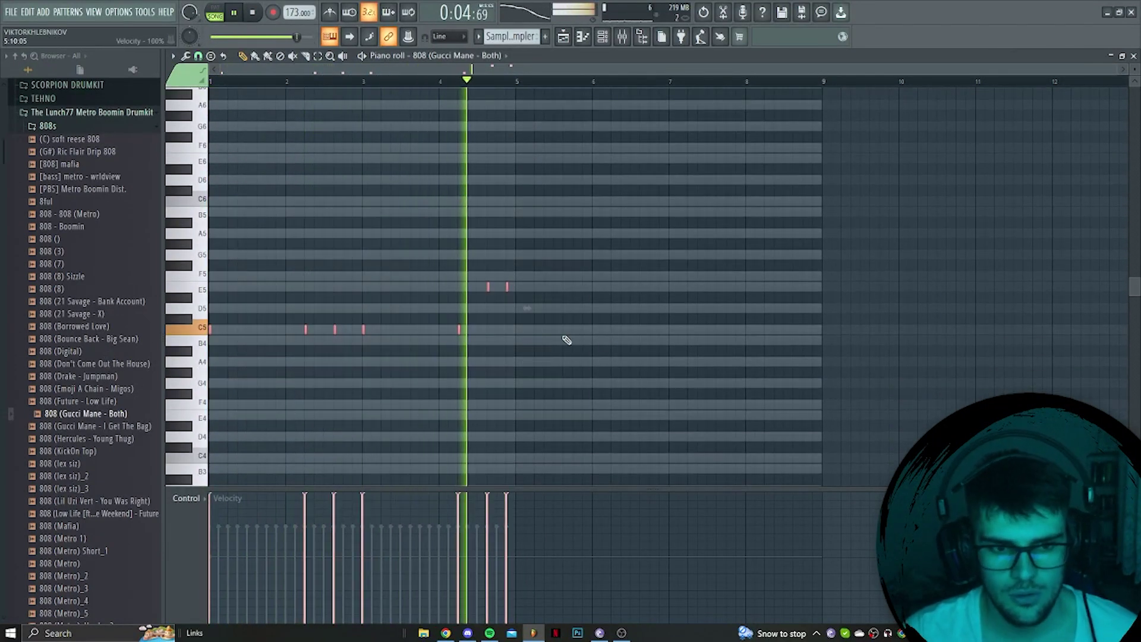
# Add Boom Hat (2) from the Metro Boomin kit's Closed Hats folder as a channel and fill each 2 steps.
pyautogui.press('F6')
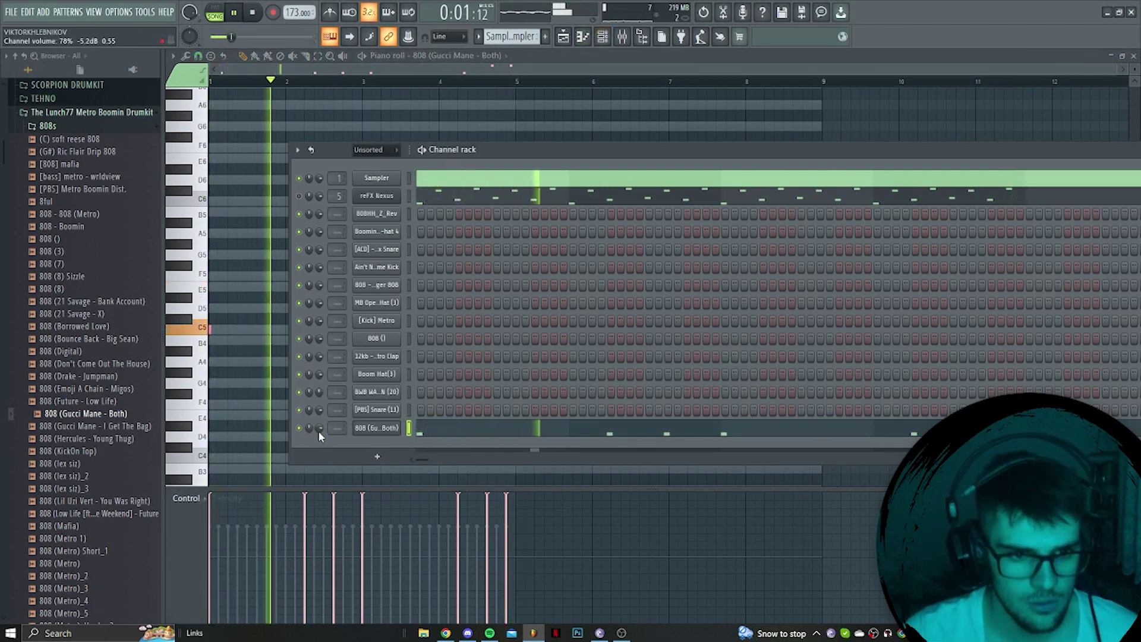
pyautogui.moveTo(318, 433); pyautogui.dragTo(318, 445)
pyautogui.scroll(2, 68, 297)
pyautogui.click(61, 189)
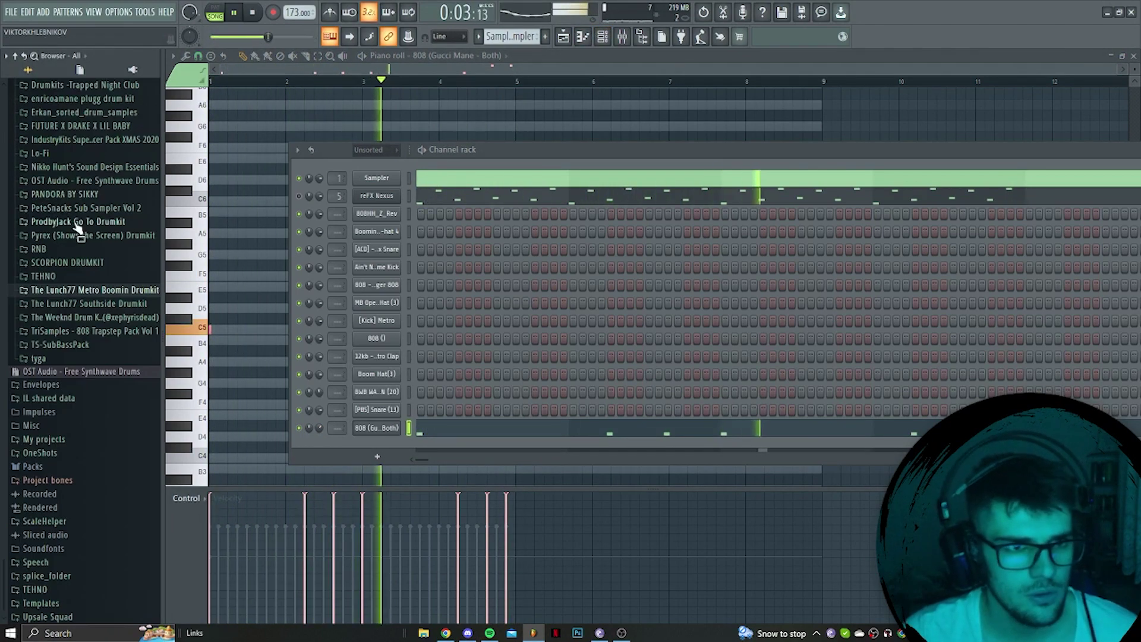
pyautogui.click(89, 290)
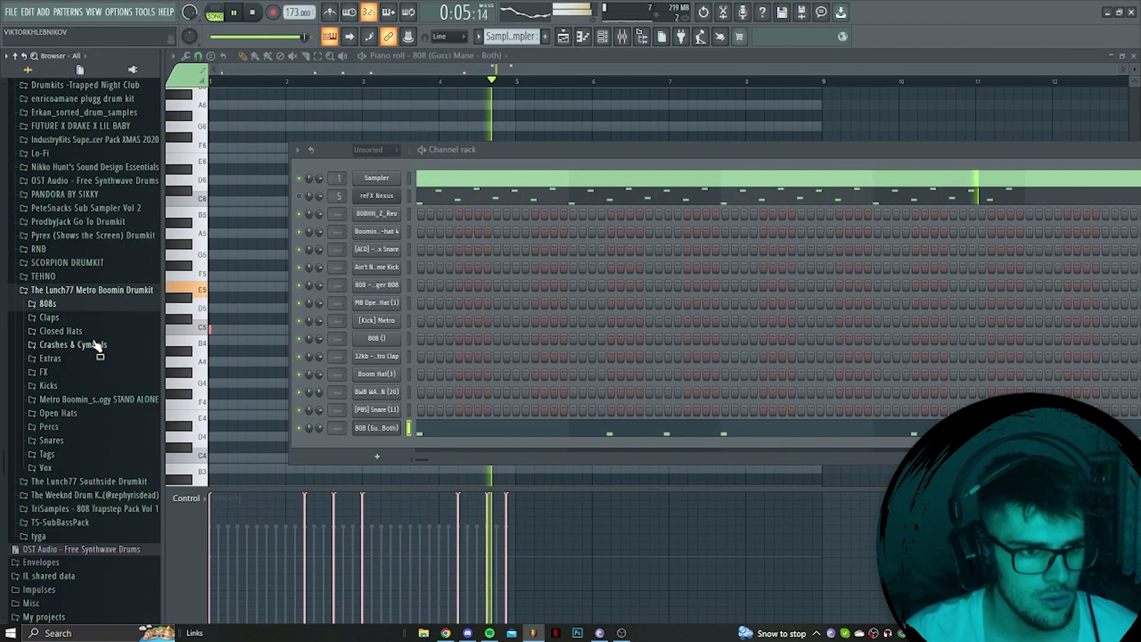
pyautogui.click(66, 331)
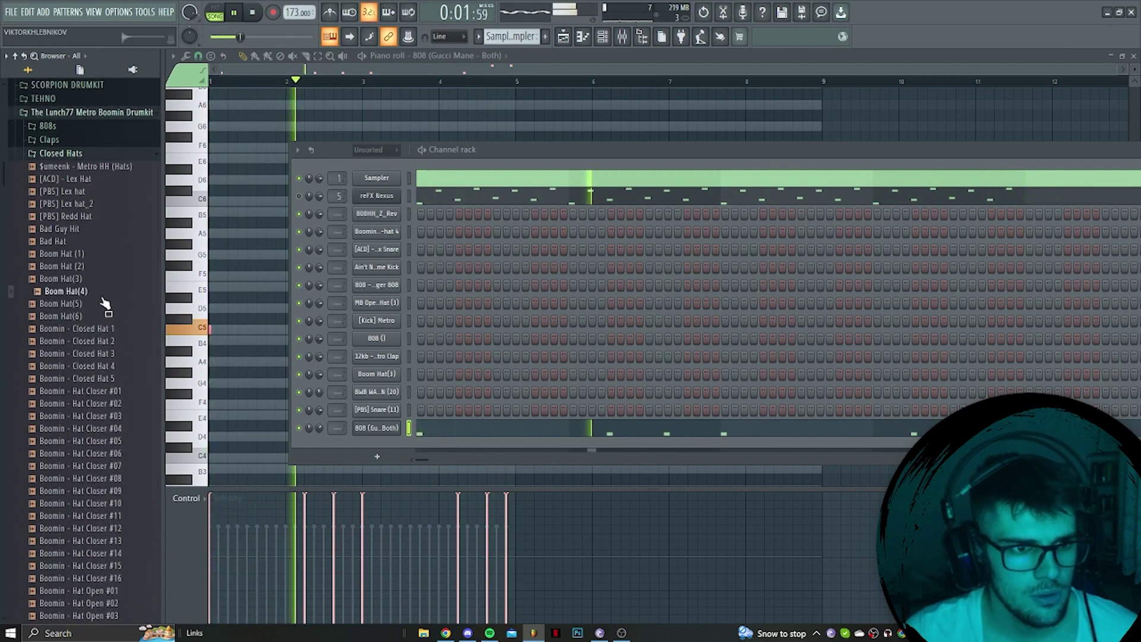
pyautogui.moveTo(110, 278); pyautogui.dragTo(406, 454)
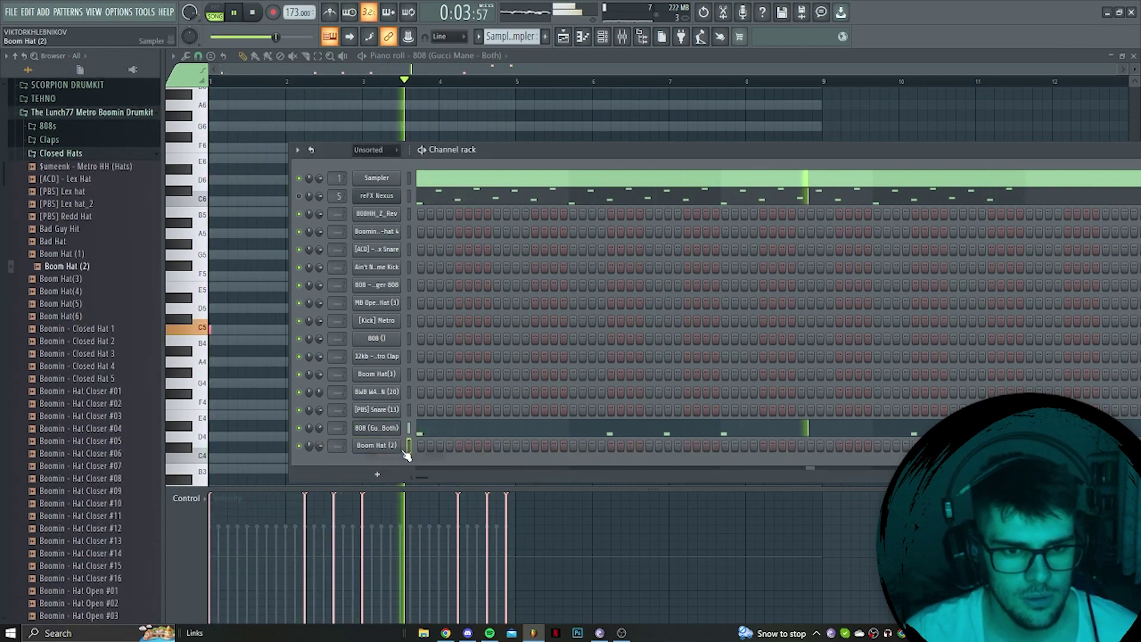
pyautogui.rightClick(400, 445)
pyautogui.click(547, 484)
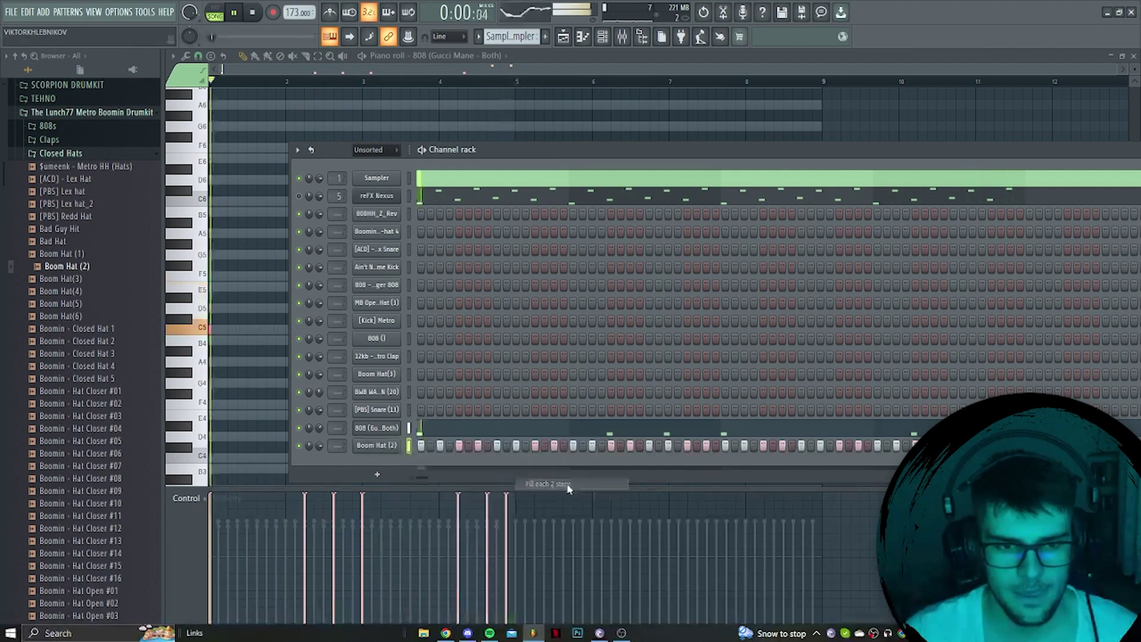
# Add Bad Guy Clap from the Claps folder as a channel and place hits on steps 9, 19, 25 and 41.
pyautogui.scroll(2, 50, 347)
pyautogui.scroll(3, 51, 346)
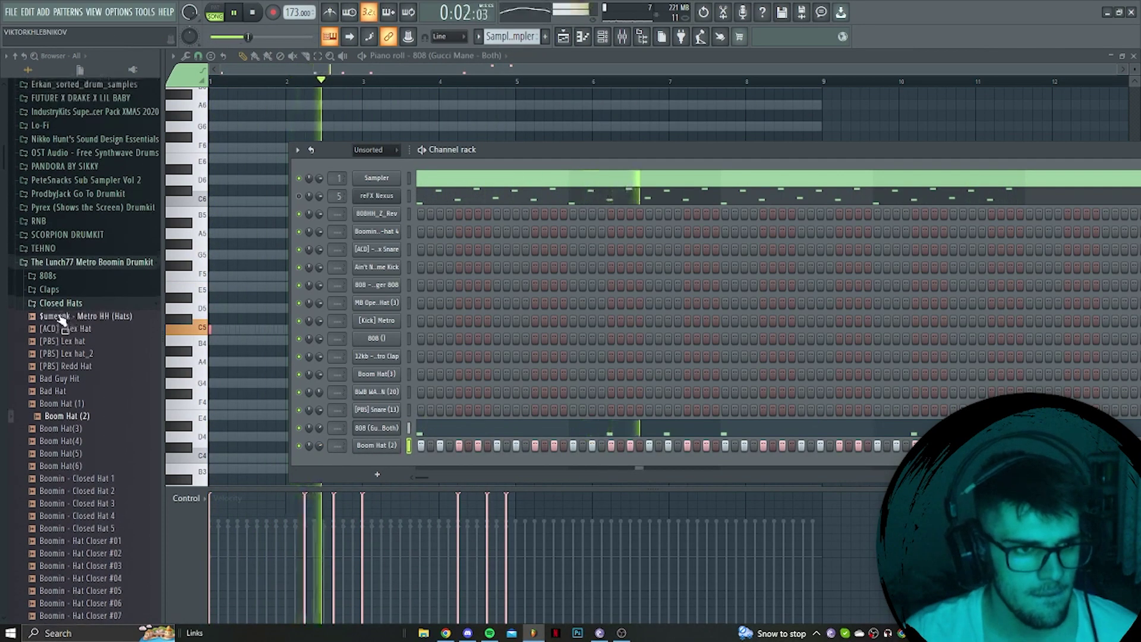
pyautogui.click(62, 304)
pyautogui.click(62, 290)
pyautogui.click(90, 365)
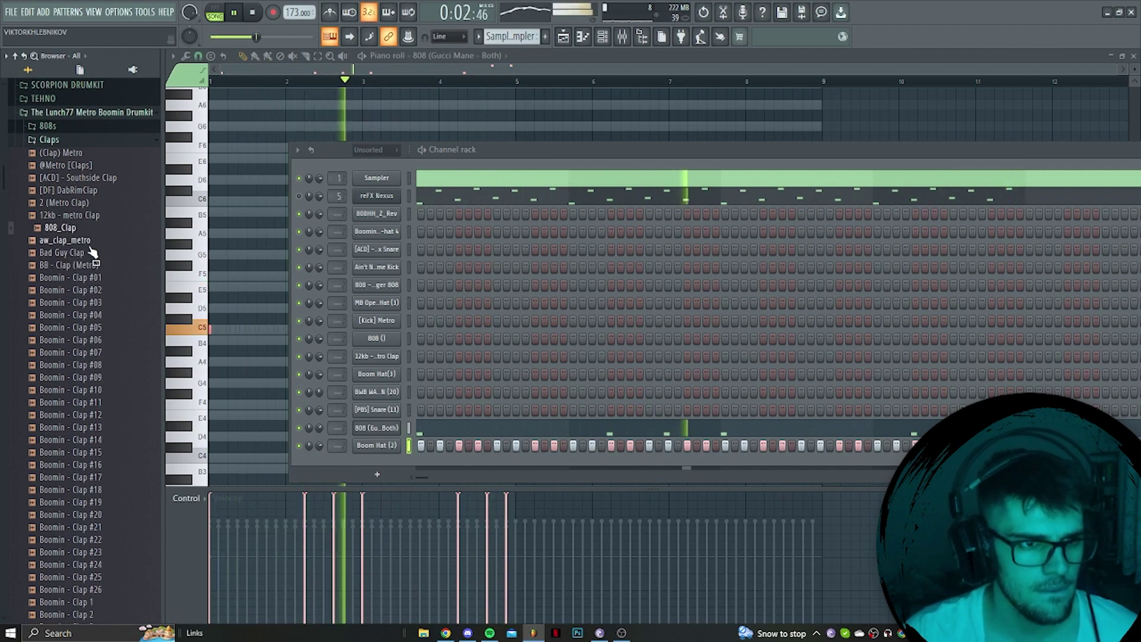
pyautogui.moveTo(93, 253); pyautogui.dragTo(447, 467)
pyautogui.click(497, 463)
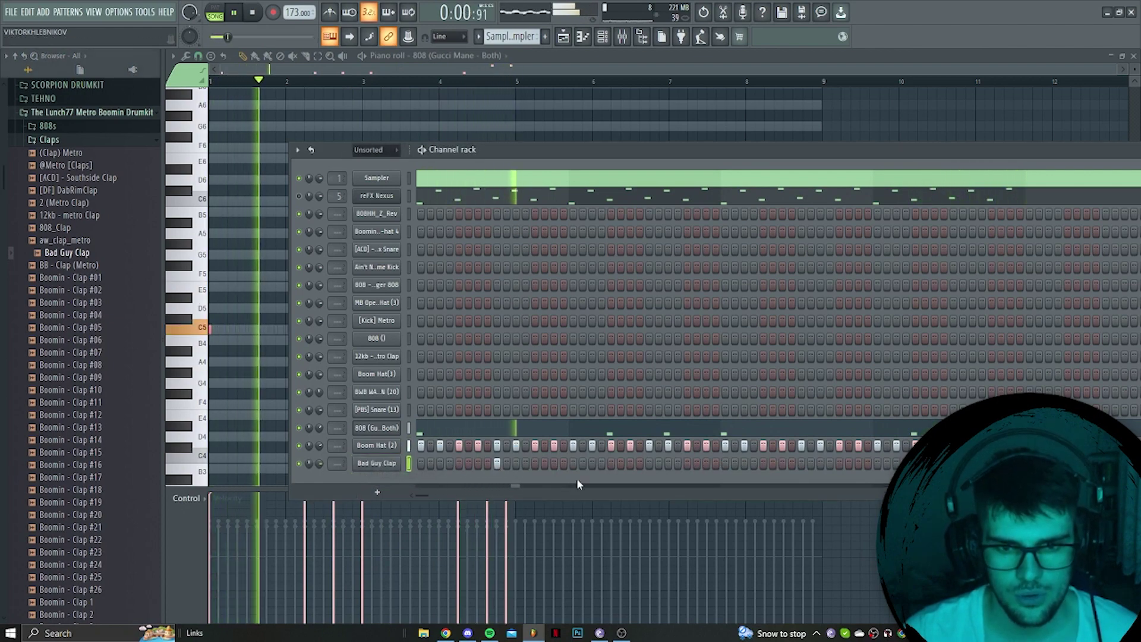
pyautogui.click(592, 463)
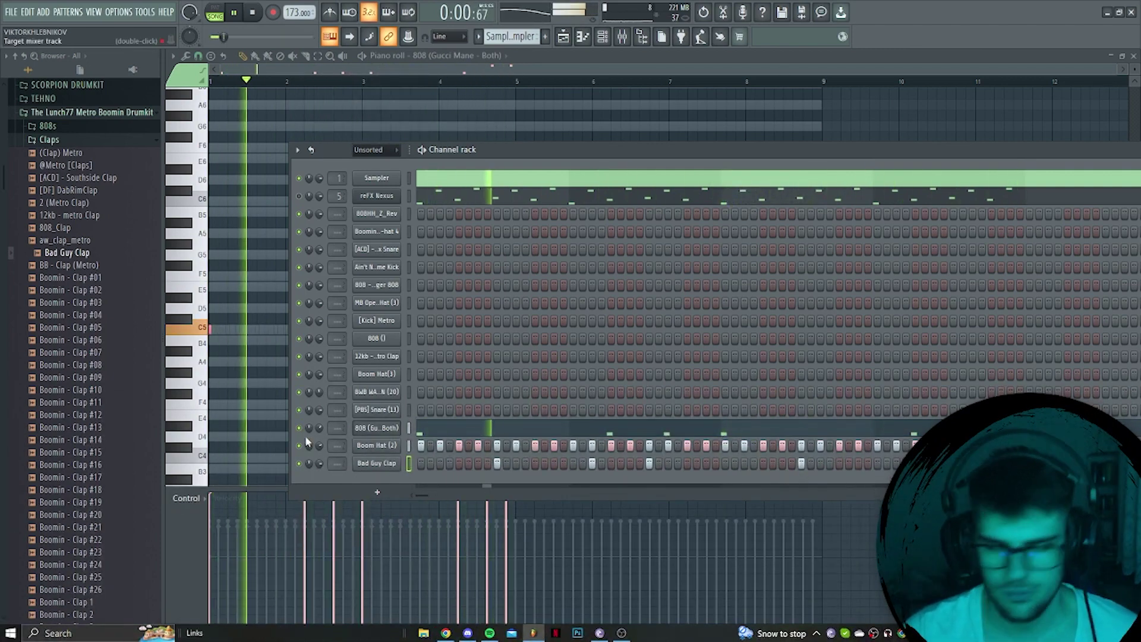
# Add [PBS] Original Rack Kick from the Kicks folder as a channel and place its hits on the same steps as the 808 notes.
pyautogui.scroll(3, 89, 238)
pyautogui.click(49, 215)
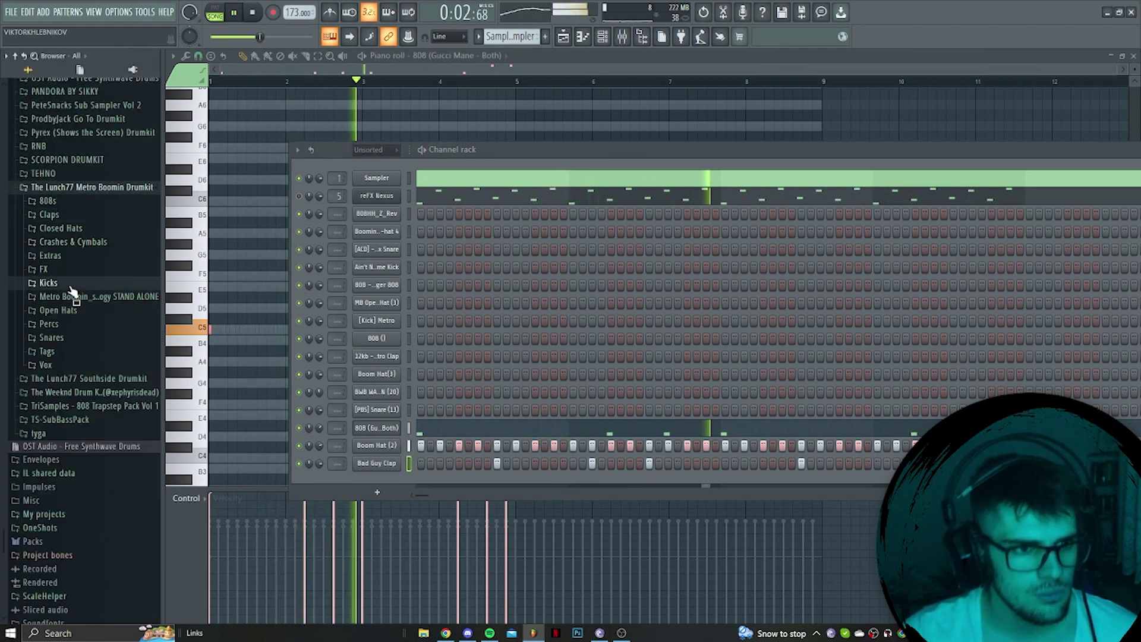
pyautogui.click(49, 283)
pyautogui.moveTo(86, 321); pyautogui.dragTo(429, 485)
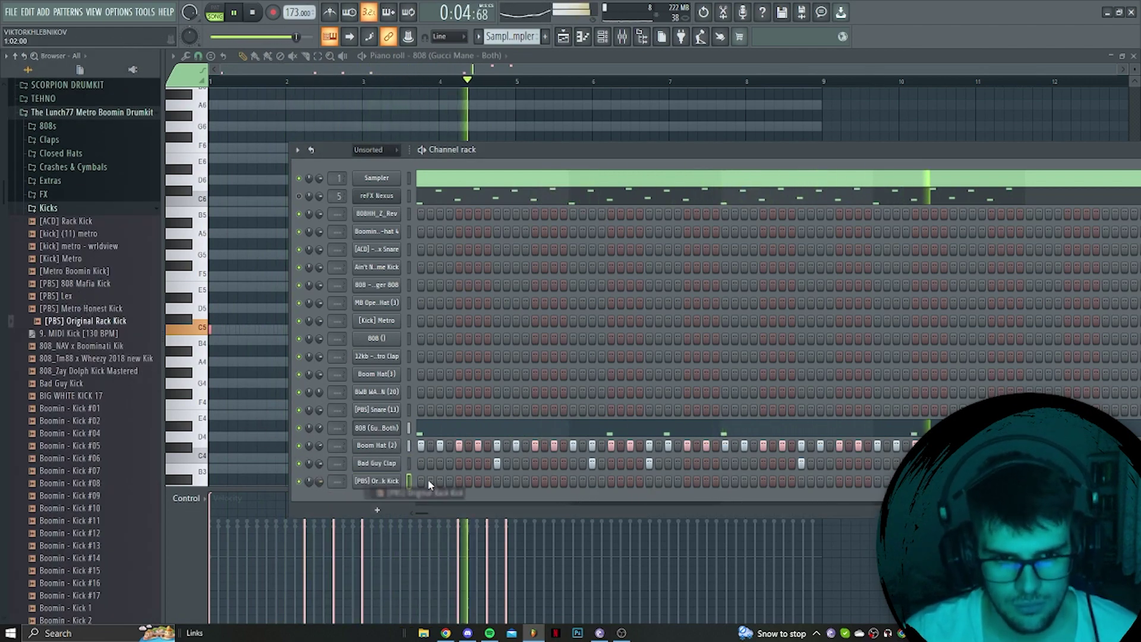
pyautogui.click(421, 481)
pyautogui.click(611, 481)
pyautogui.click(668, 481)
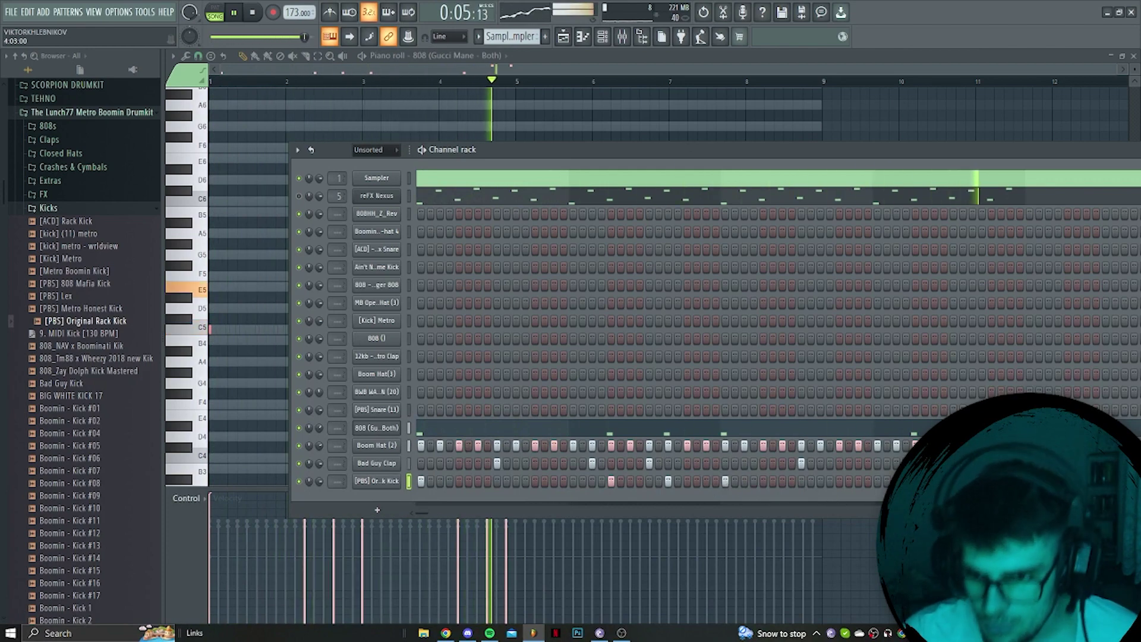
pyautogui.rightClick(376, 481)
pyautogui.click(420, 459)
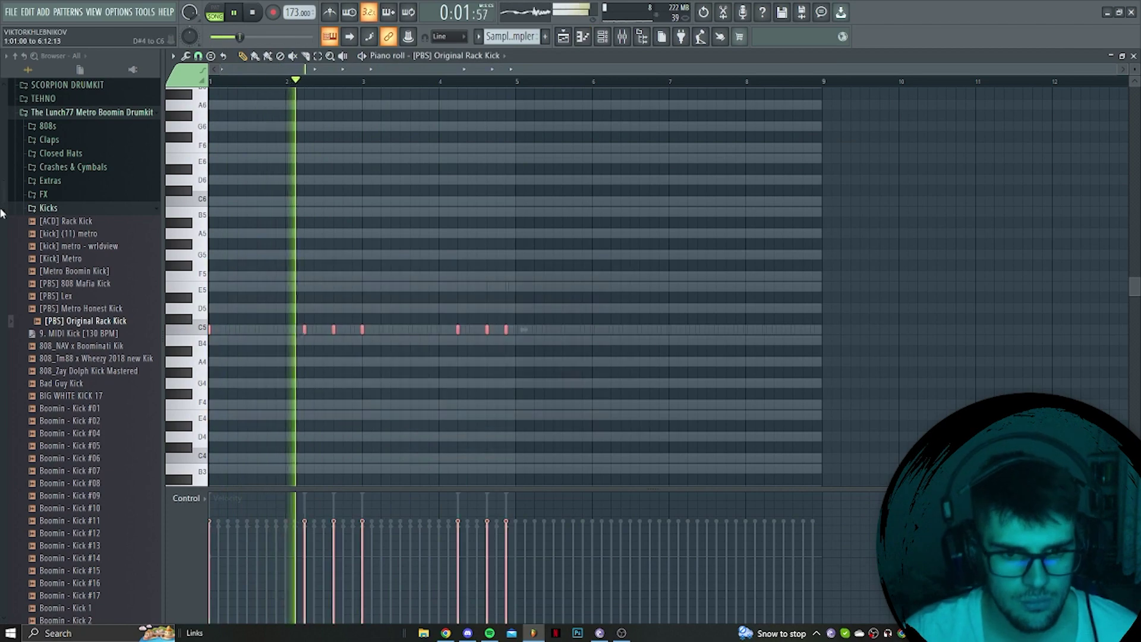
pyautogui.press('F6')
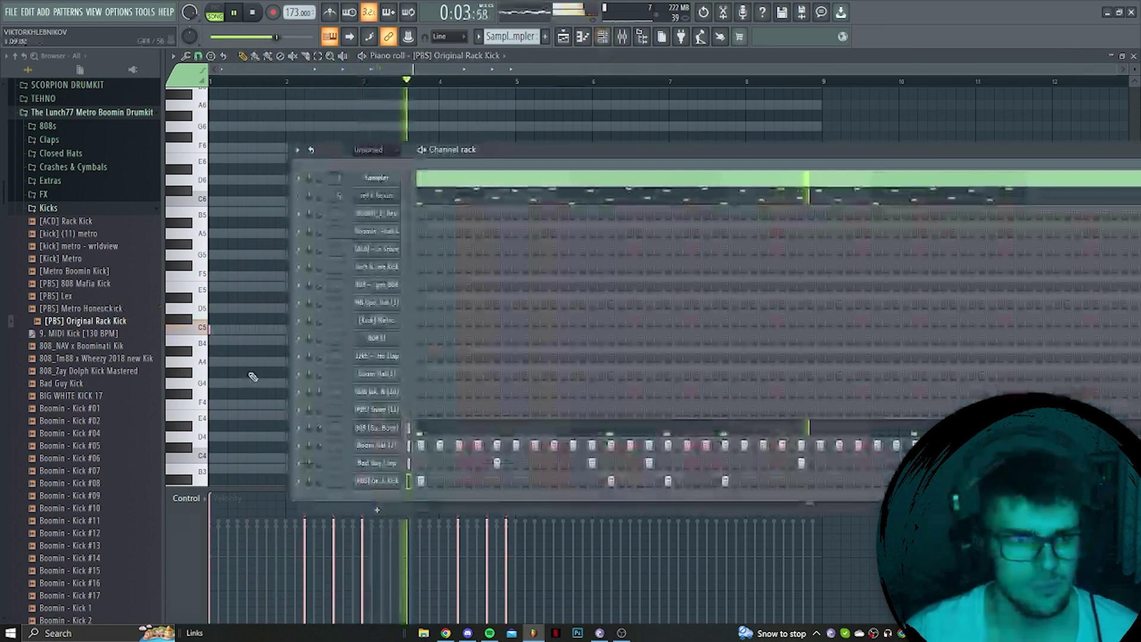
# Add [BP] Rim (5) from the Percs folder as a channel and place hits on steps 15 and 47.
pyautogui.click(66, 209)
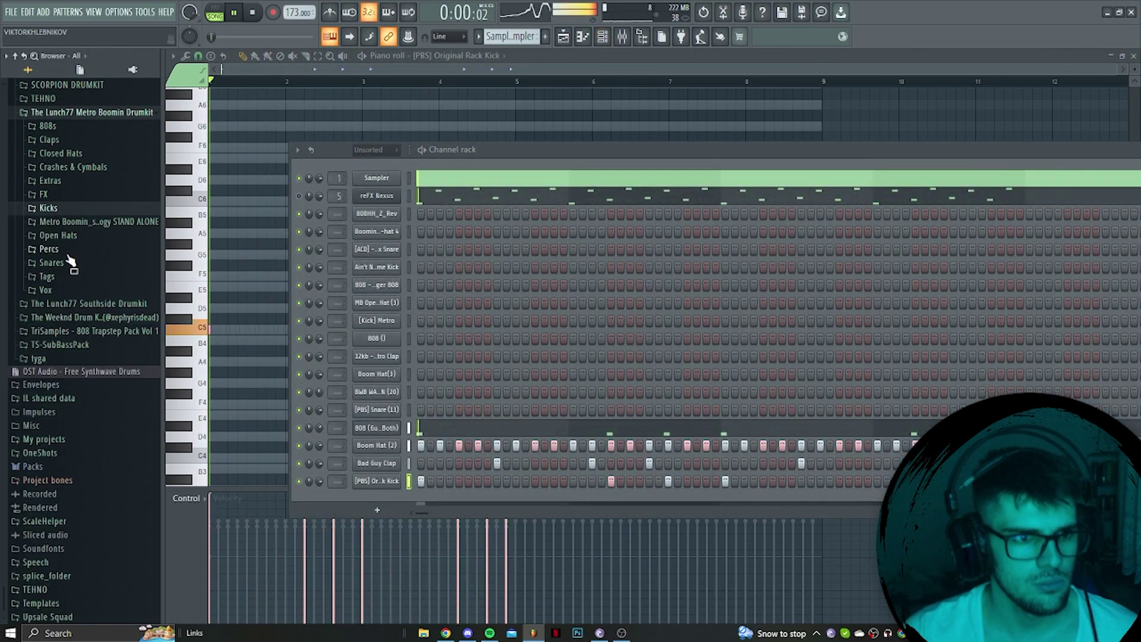
pyautogui.click(66, 252)
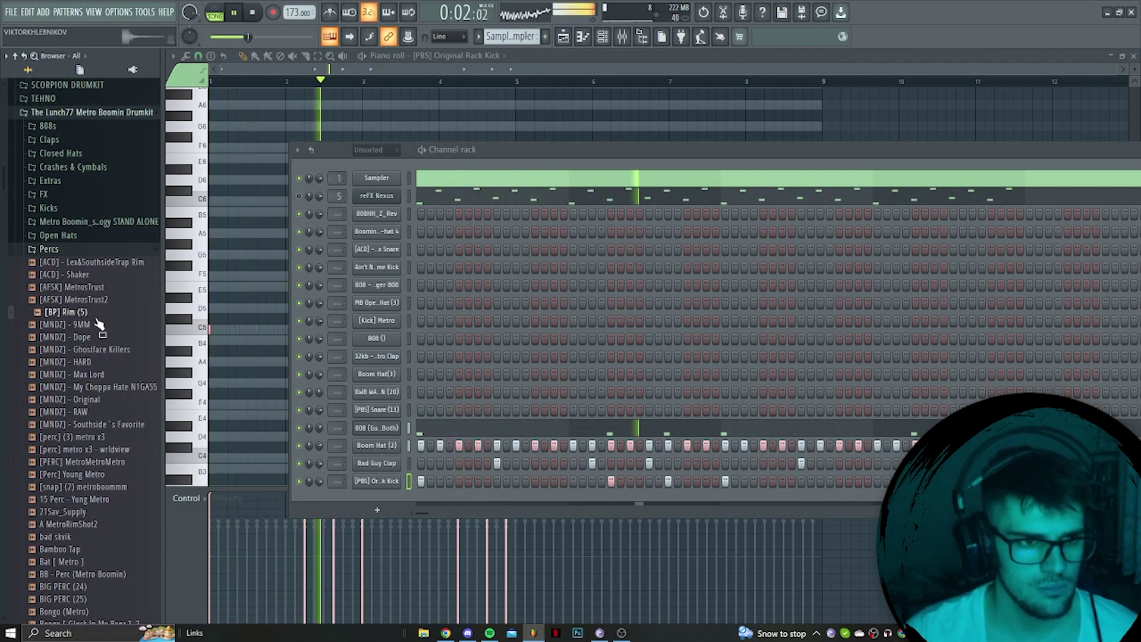
pyautogui.moveTo(98, 324); pyautogui.dragTo(544, 500)
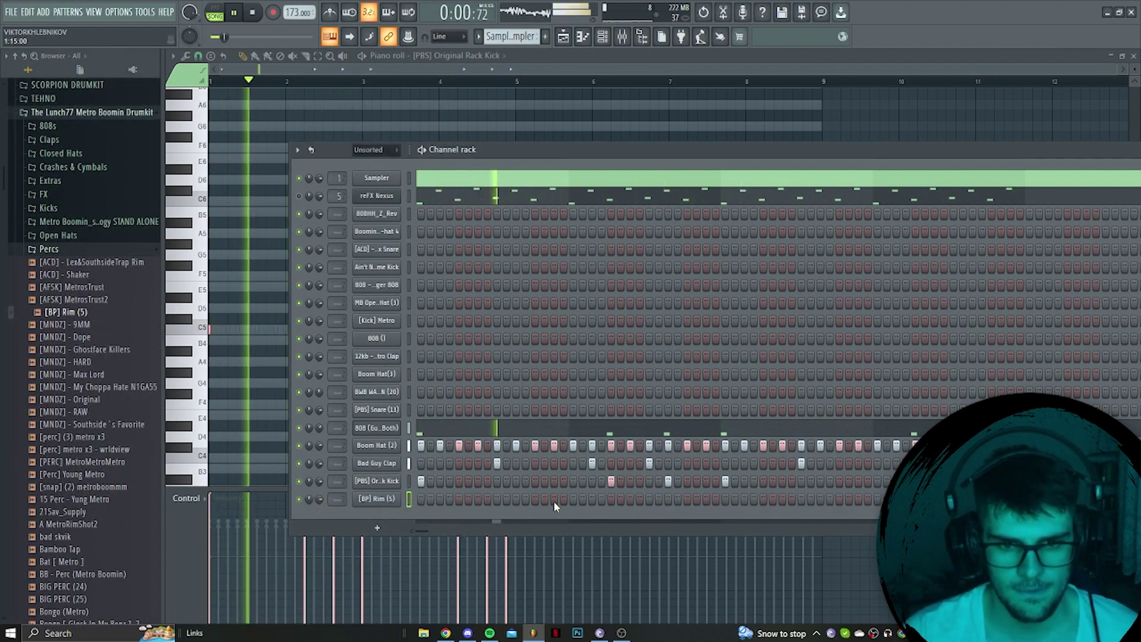
pyautogui.click(554, 499)
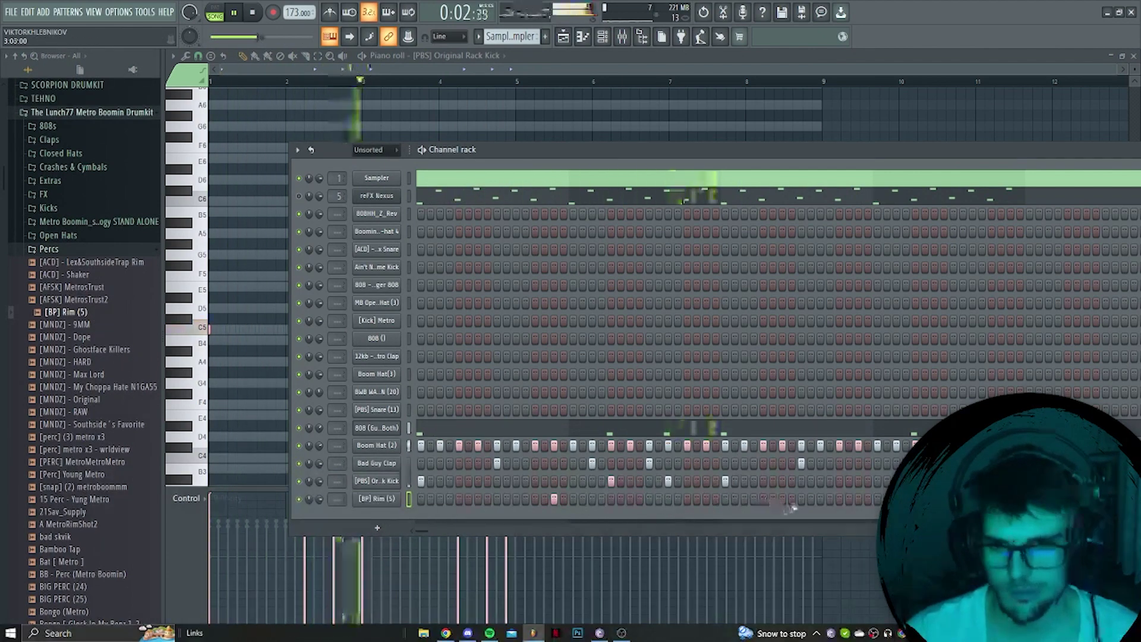
pyautogui.click(858, 499)
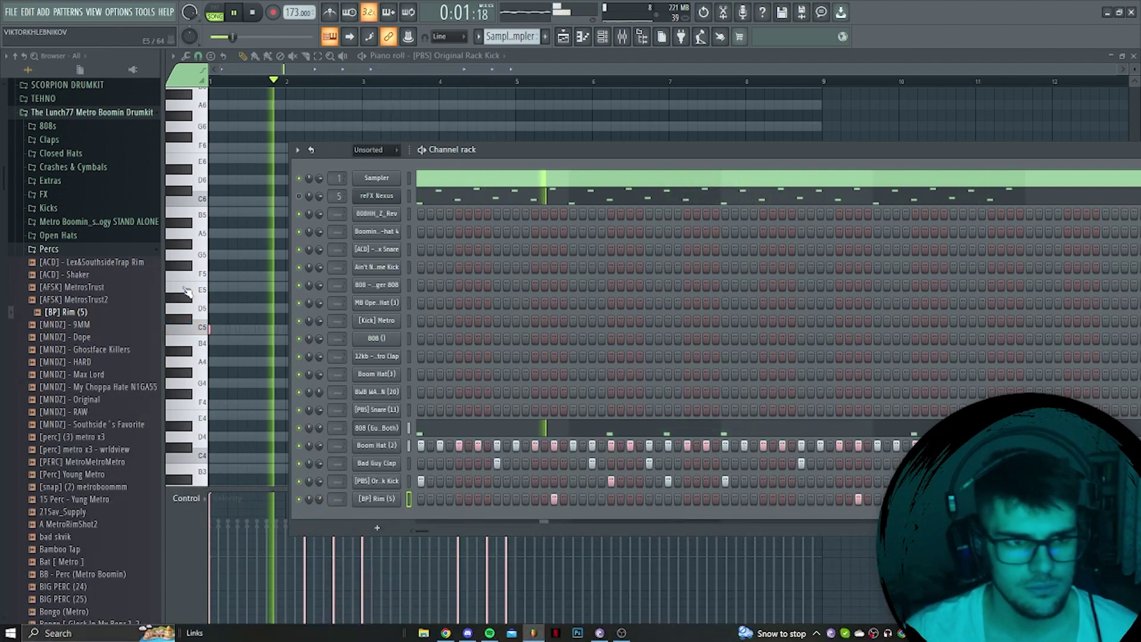
# Bypass the first Gross Beat effect on mixer track Insert 5 and return to the channel rack.
pyautogui.press('F9')
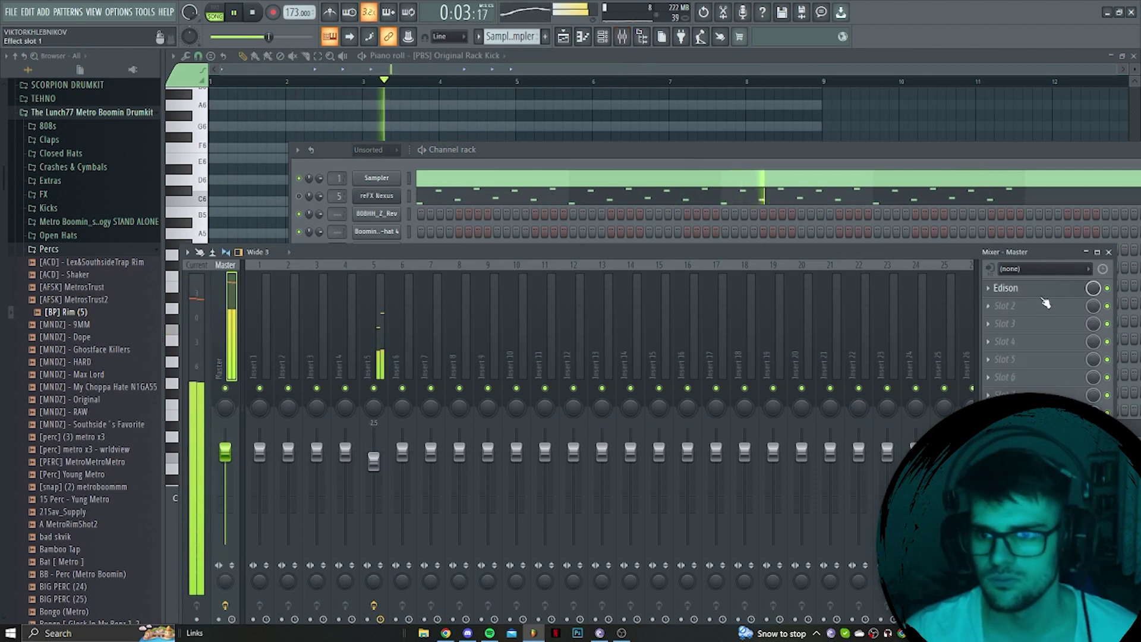
pyautogui.click(381, 315)
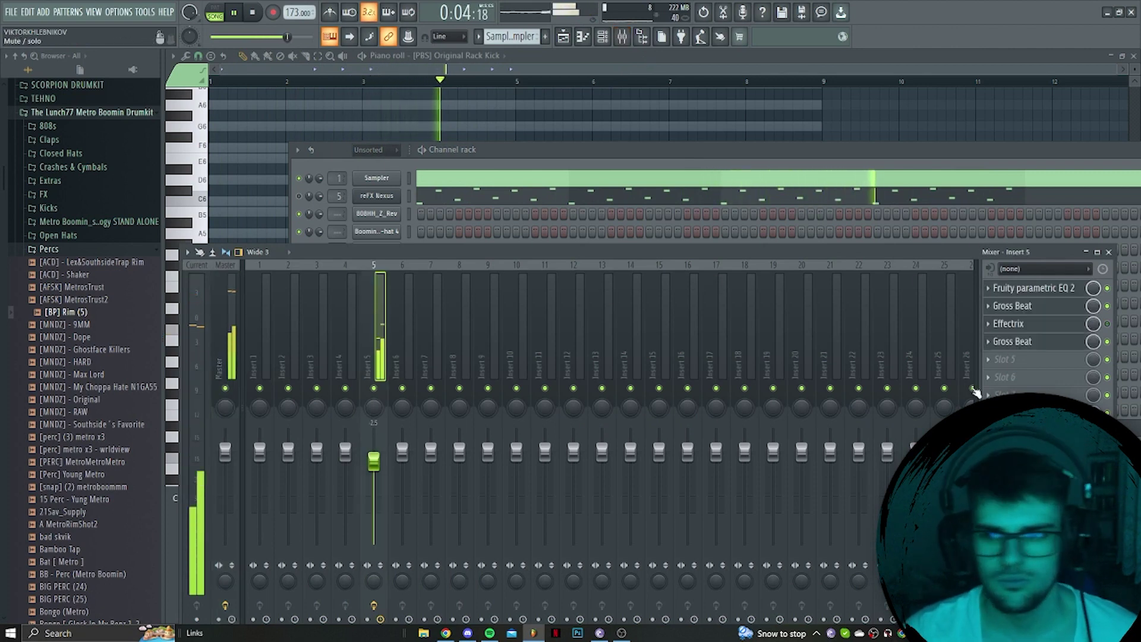
pyautogui.click(1108, 306)
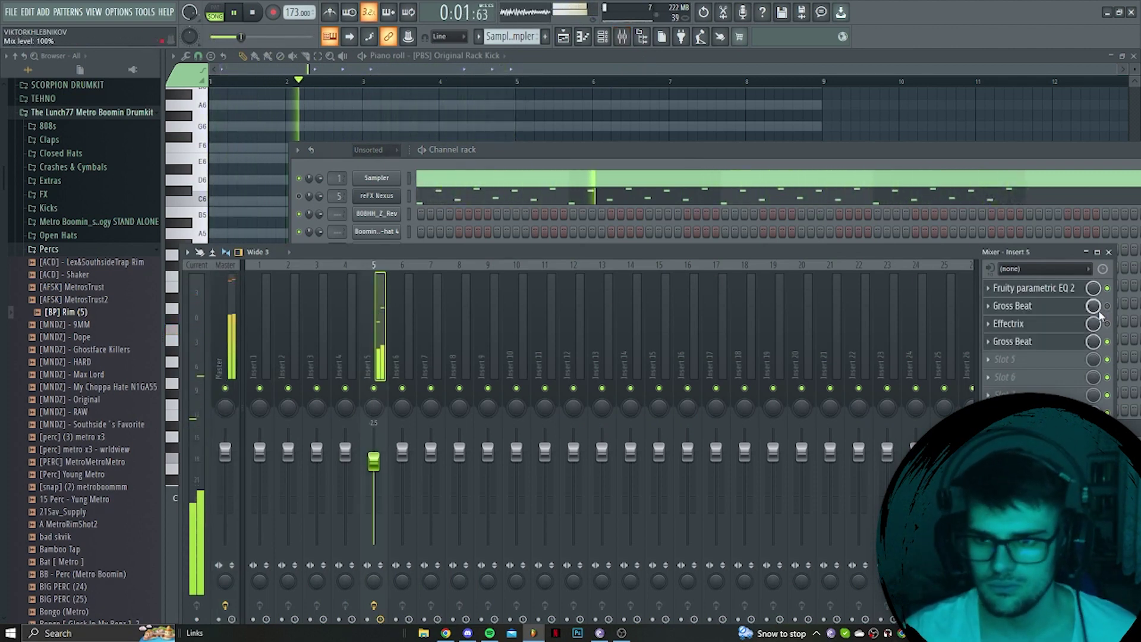
pyautogui.click(641, 155)
# Add DMV3_Open 1 and Hat_Open_04 from the Open Hats folder as channels, with a DMV3_Open 1 hit on the first step.
pyautogui.click(73, 251)
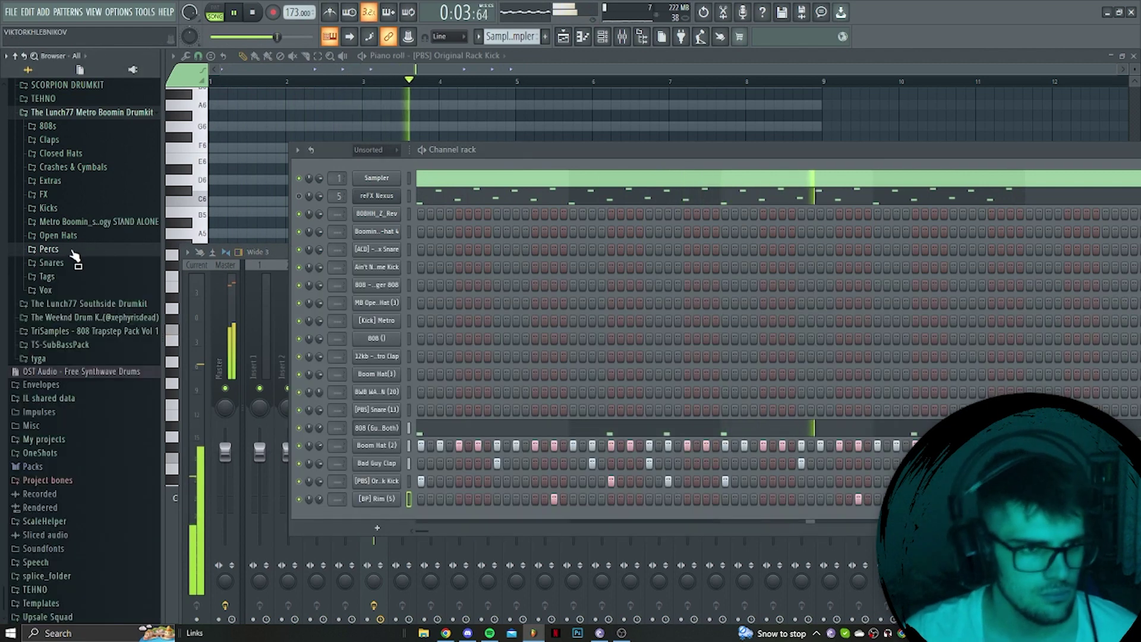
pyautogui.click(72, 236)
pyautogui.moveTo(90, 387); pyautogui.dragTo(93, 392)
pyautogui.click(94, 376)
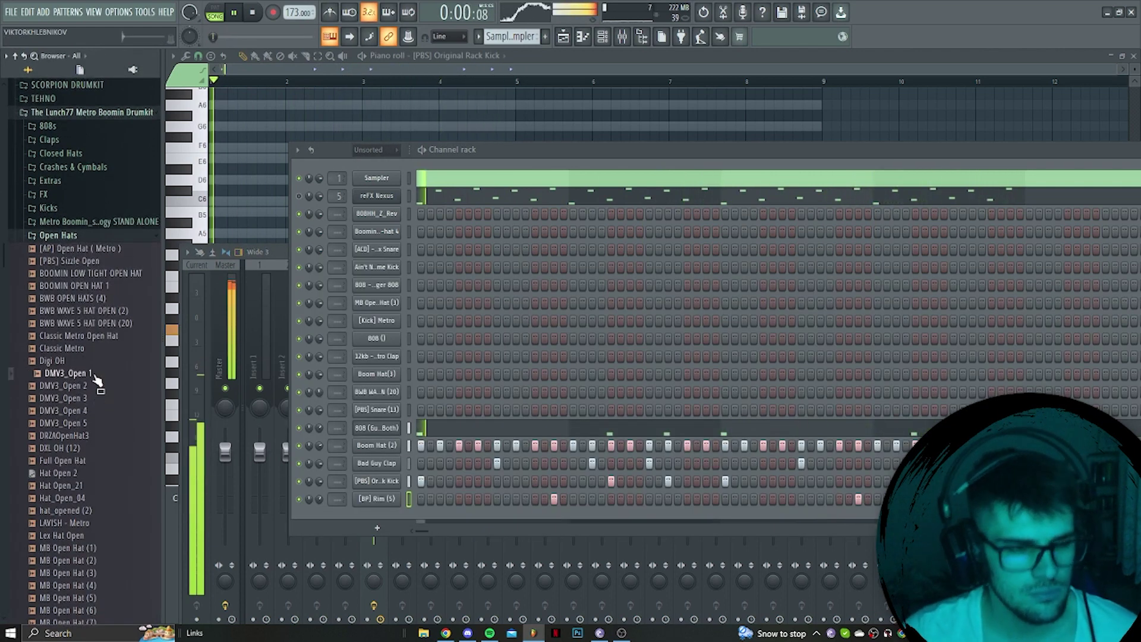
pyautogui.click(94, 362)
pyautogui.moveTo(98, 376); pyautogui.dragTo(416, 523)
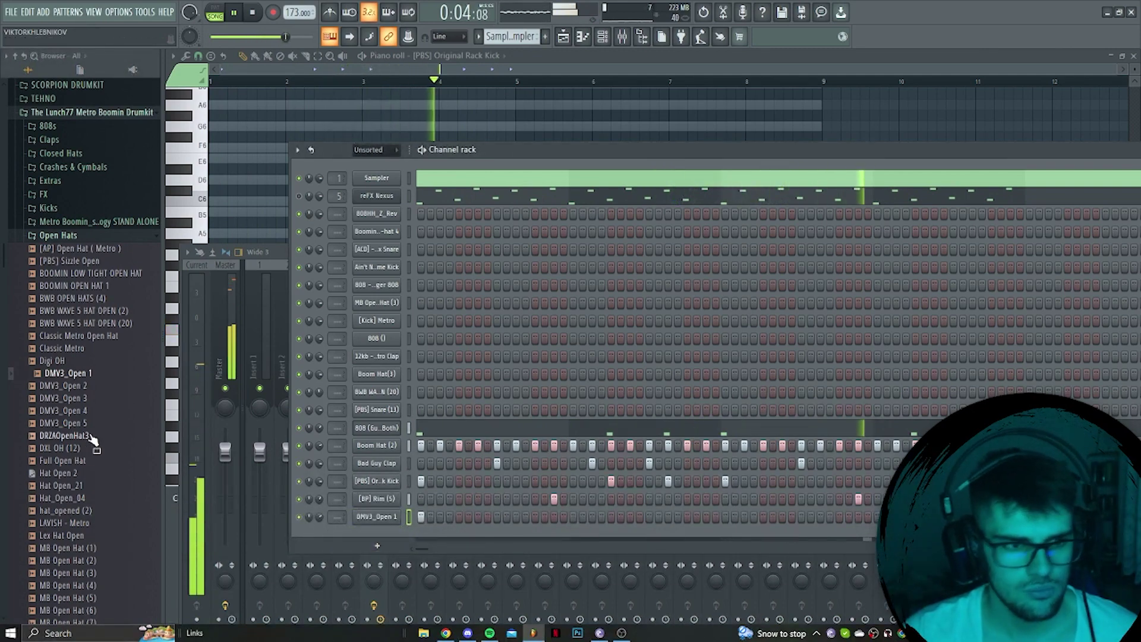
pyautogui.moveTo(382, 530); pyautogui.dragTo(394, 521)
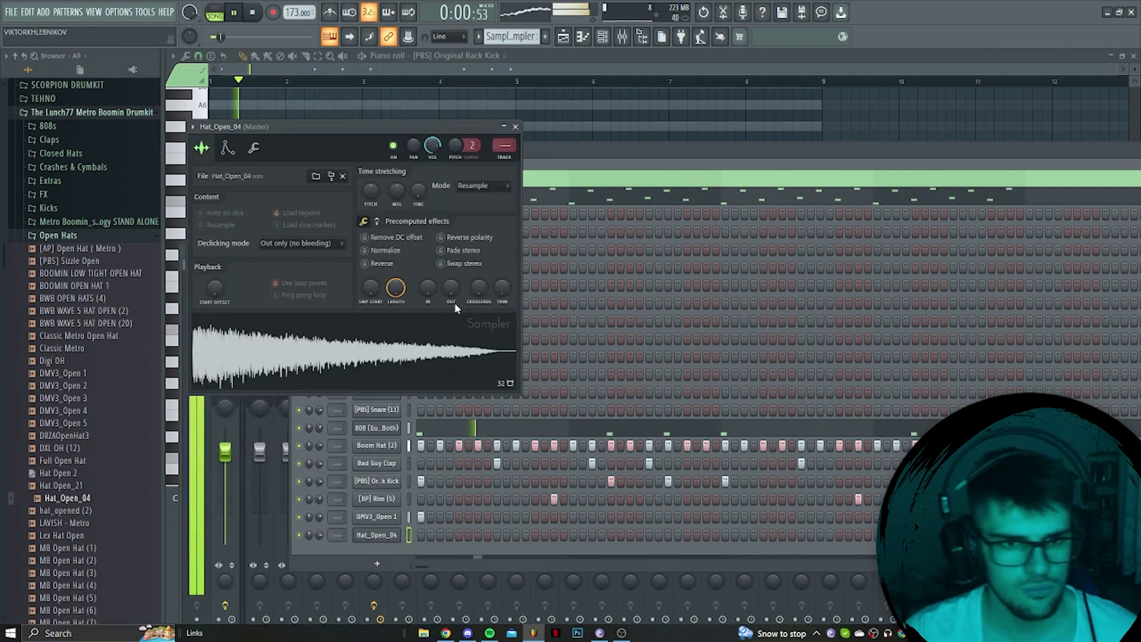
# Reverse the Hat_Open_04 sample, adjust its fade, and place a hit on step 33.
pyautogui.moveTo(452, 296); pyautogui.dragTo(441, 286)
pyautogui.click(382, 263)
pyautogui.press('Escape')
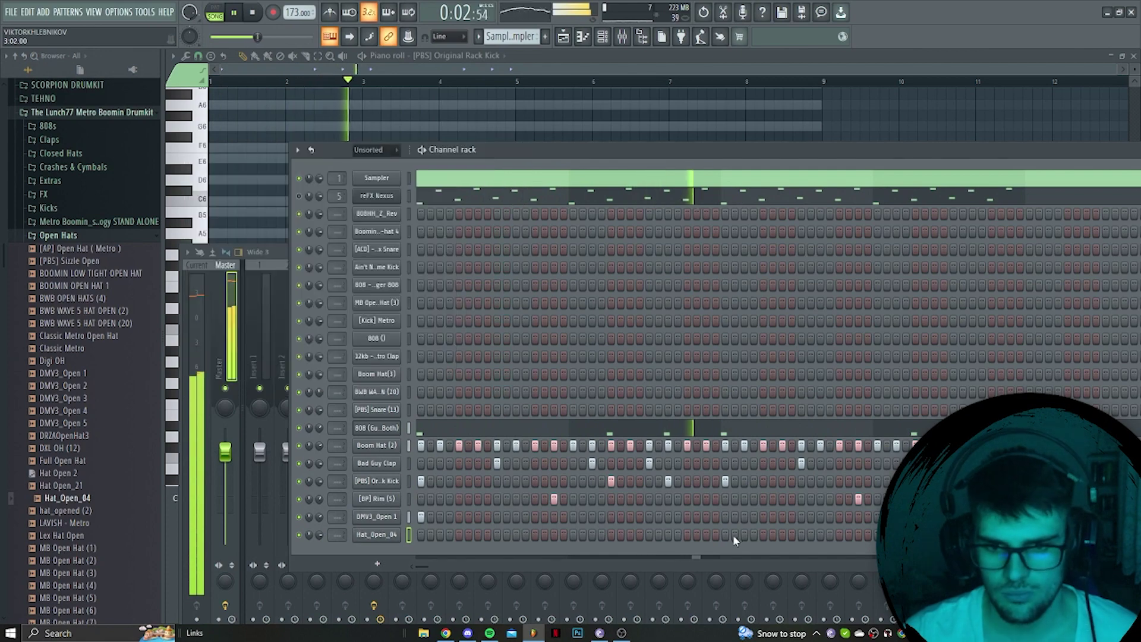
pyautogui.click(386, 535)
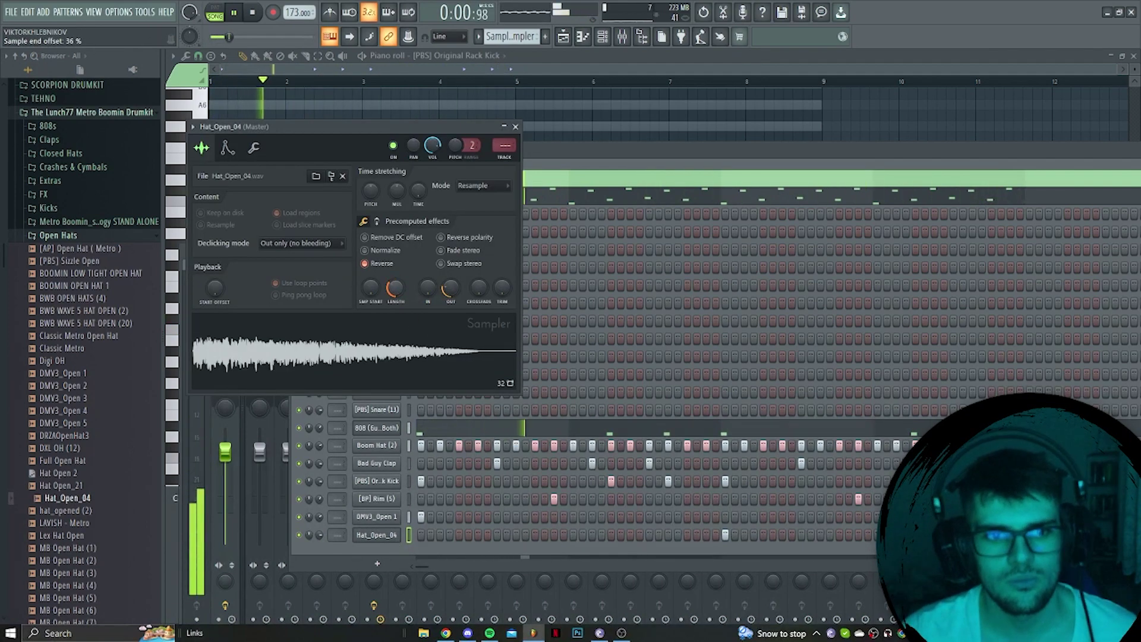
pyautogui.moveTo(450, 290); pyautogui.dragTo(449, 288)
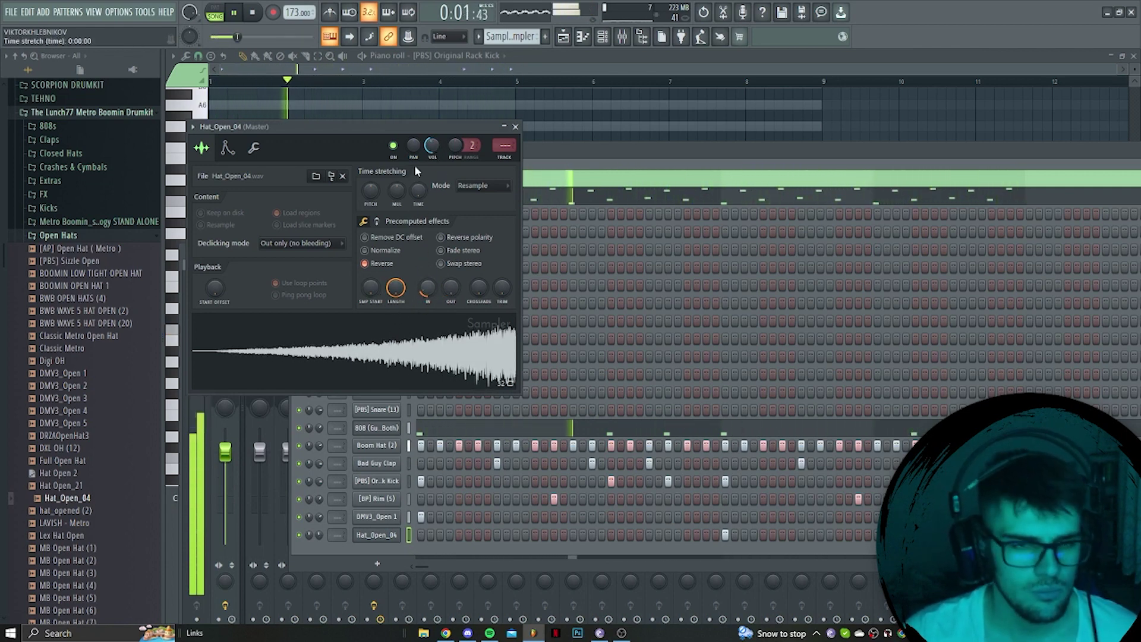
pyautogui.click(514, 127)
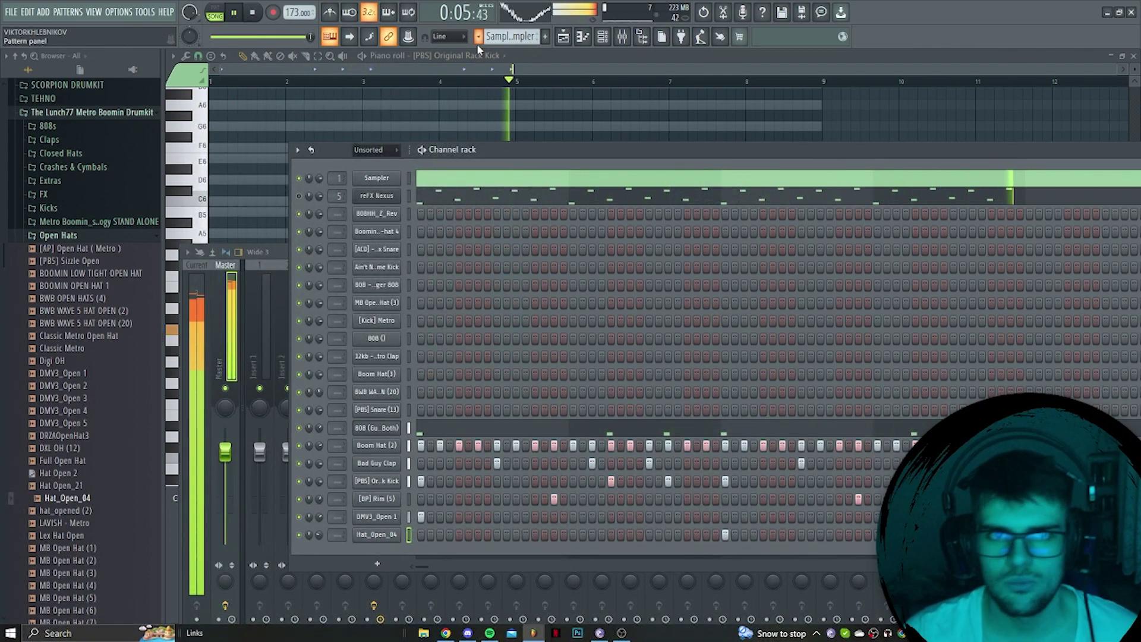
# Bypass the second Gross Beat effect on mixer track Insert 5.
pyautogui.press('F9')
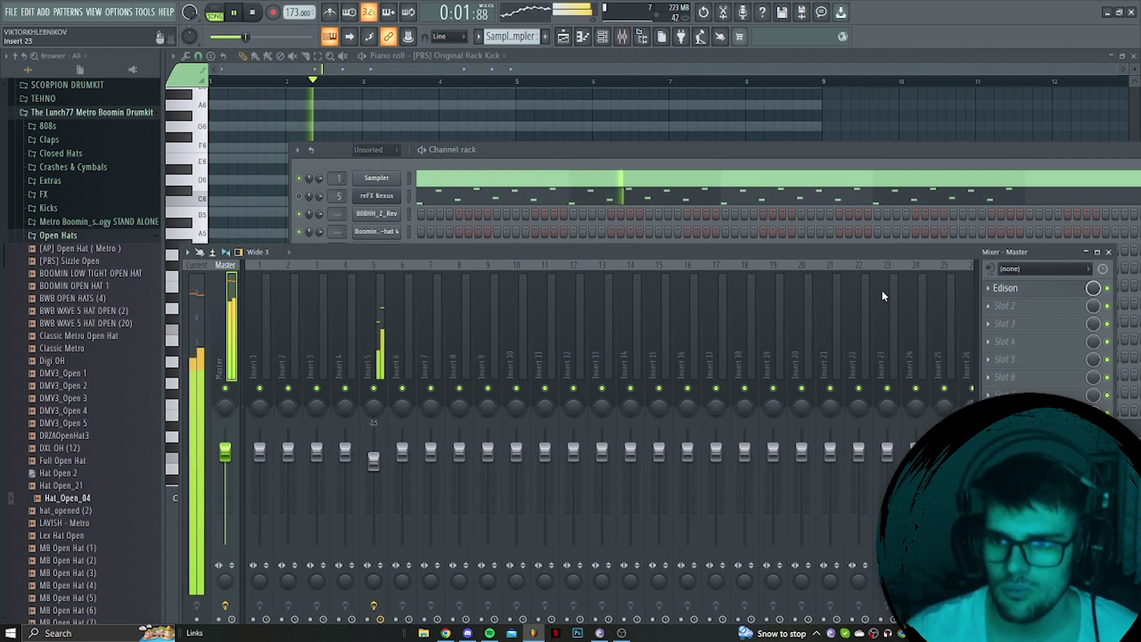
pyautogui.click(385, 318)
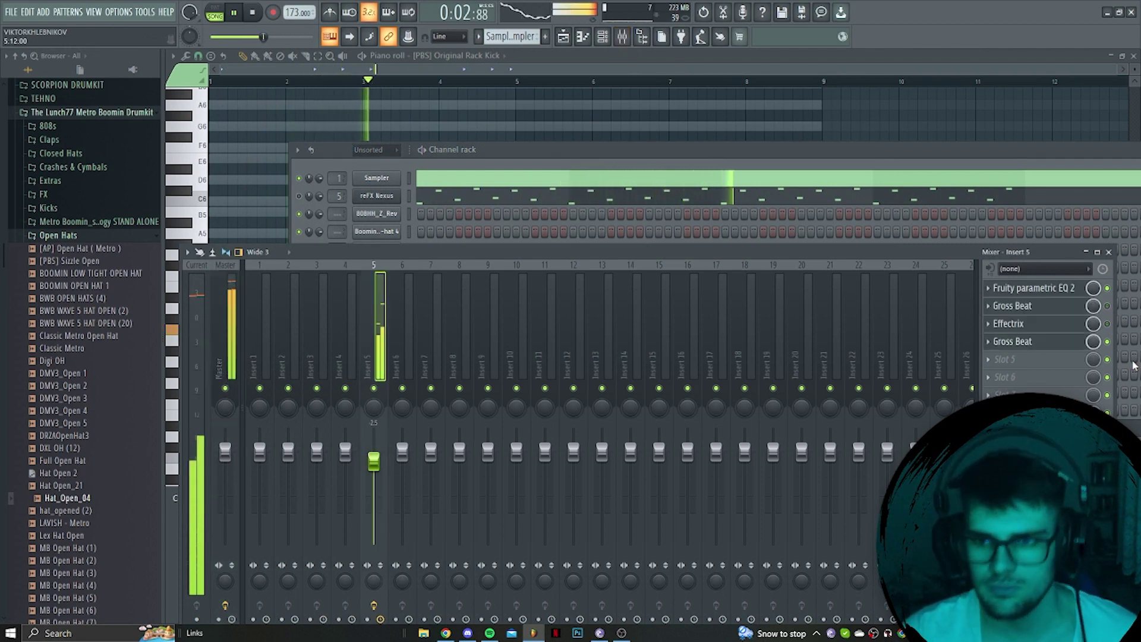
pyautogui.click(1107, 342)
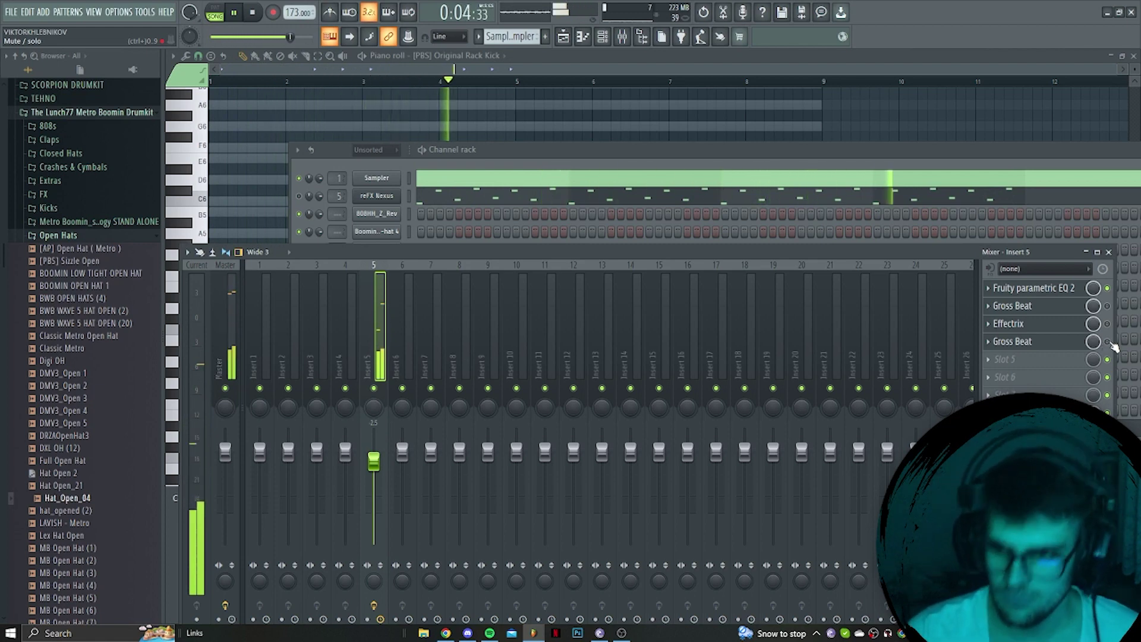
# Split the current pattern by channel and play the result from the playlist.
pyautogui.click(480, 36)
pyautogui.click(683, 228)
pyautogui.click(562, 37)
pyautogui.press('space')
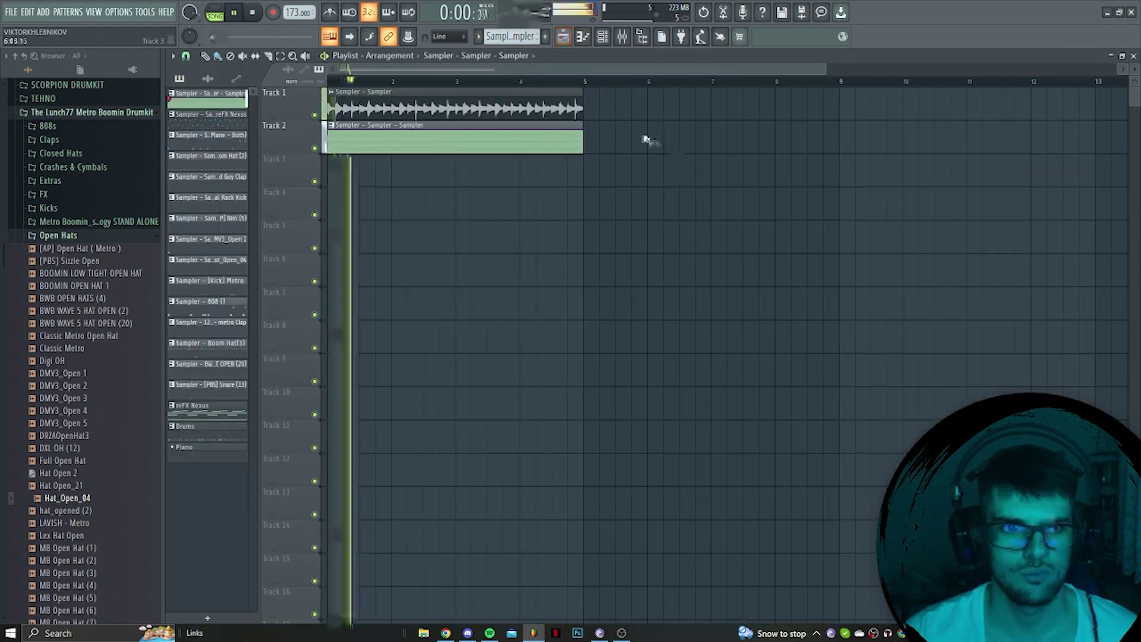
# Try the split by channel once more and delete the pattern clip from playlist track 2.
pyautogui.click(479, 37)
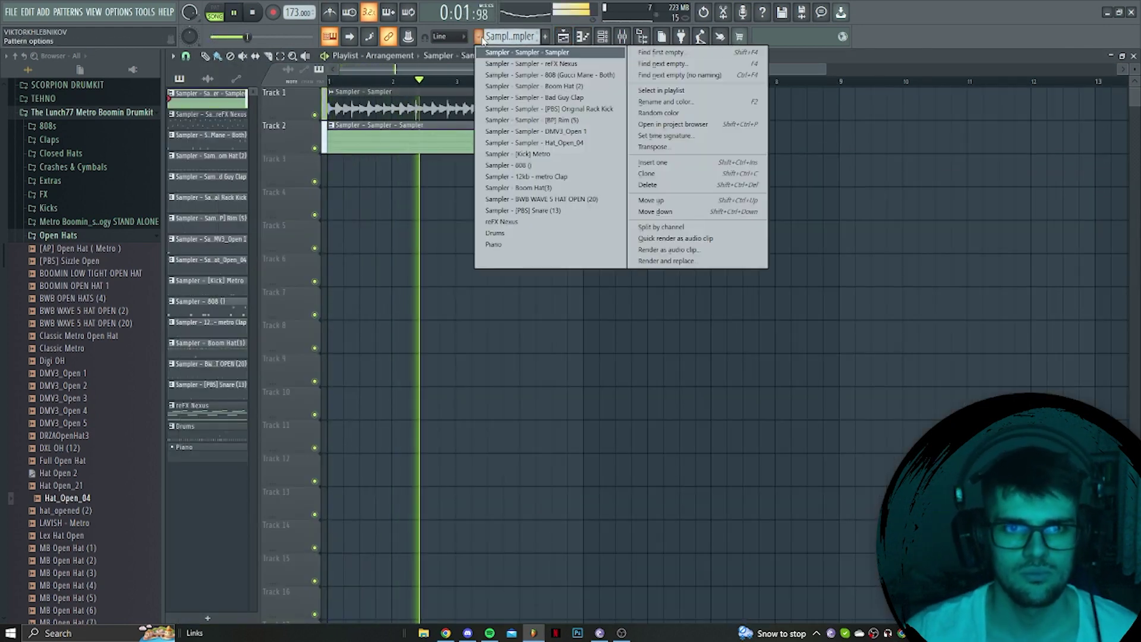
pyautogui.click(657, 239)
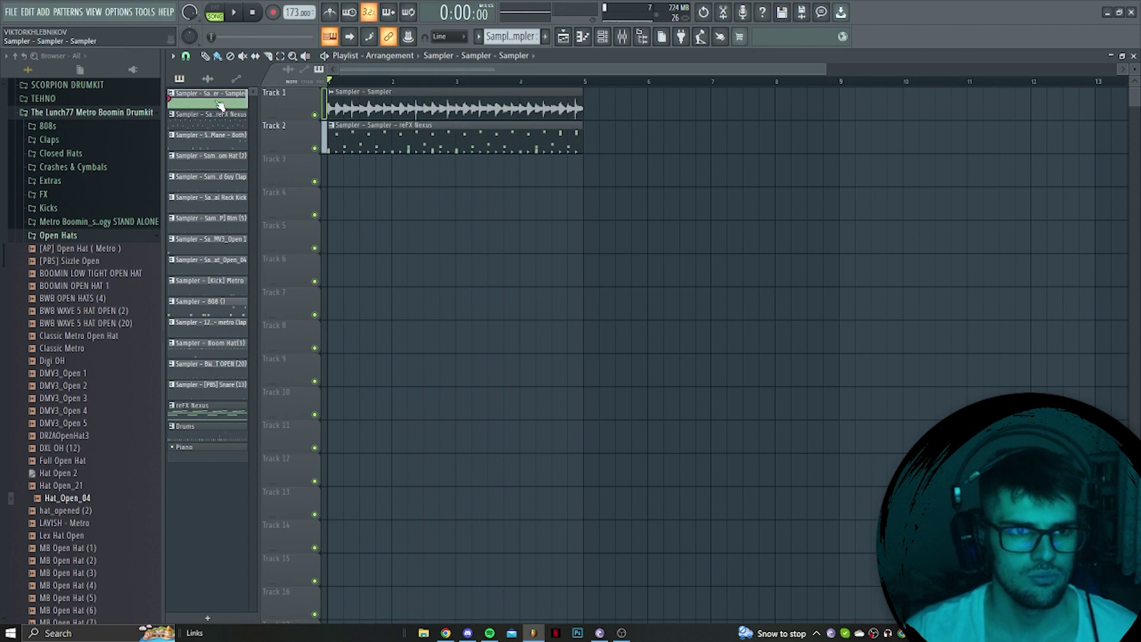
pyautogui.rightClick(469, 143)
# Place the Sampler pattern on track 3 and try to split it by channel.
pyautogui.moveTo(224, 121); pyautogui.dragTo(446, 177)
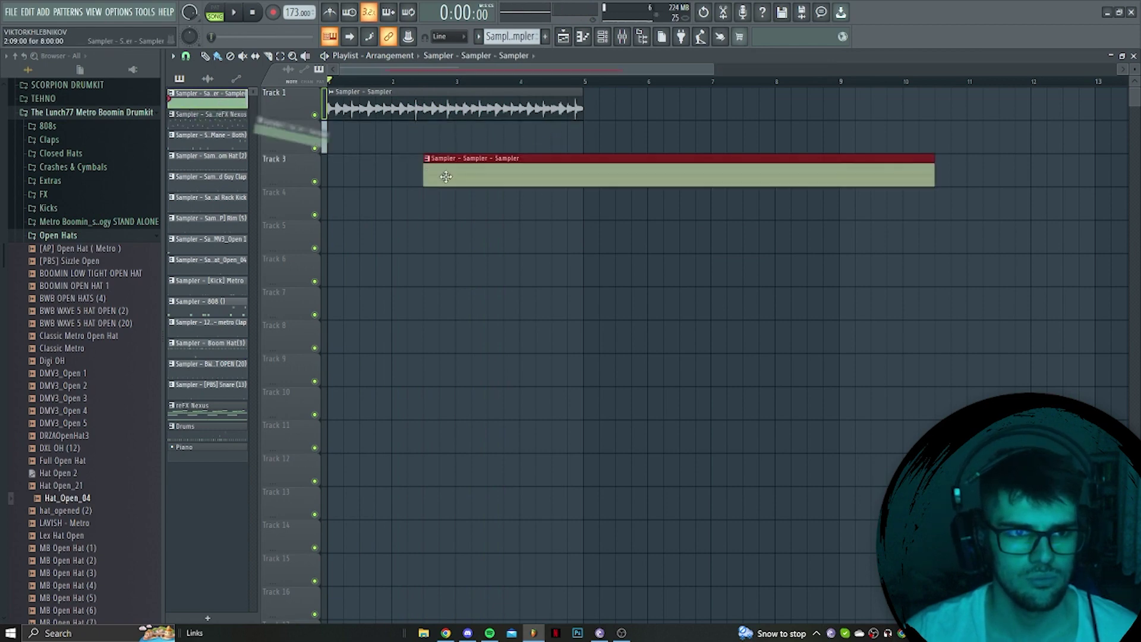
pyautogui.click(478, 37)
pyautogui.click(652, 237)
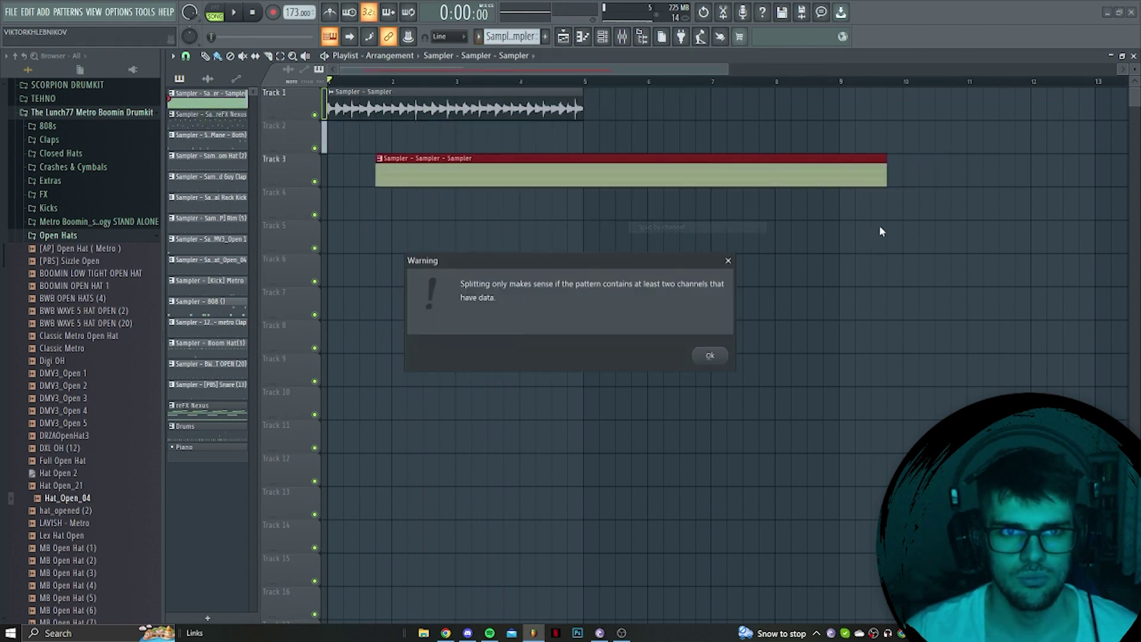
pyautogui.click(711, 354)
# Place the Drums pattern in the playlist, audition it, and remove it.
pyautogui.moveTo(189, 427); pyautogui.dragTo(369, 173)
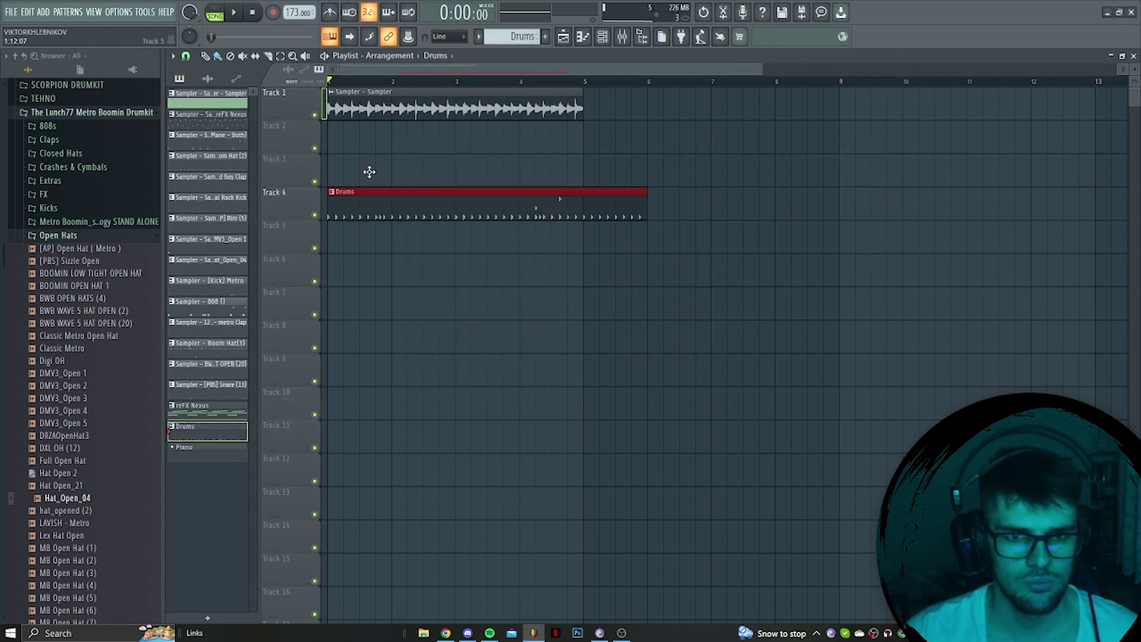
pyautogui.press('space')
pyautogui.press('space')
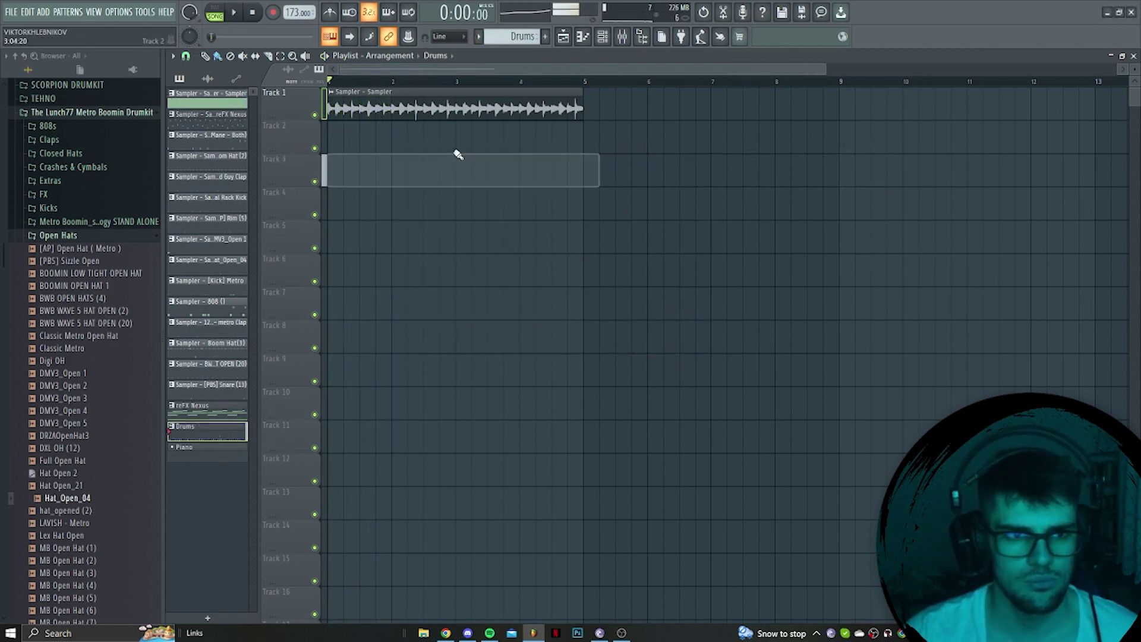
pyautogui.rightClick(459, 153)
# Place the Boom Hat (2) pattern at the start of track 3 and trim it to four bars.
pyautogui.moveTo(224, 154); pyautogui.dragTo(339, 158)
pyautogui.press('space')
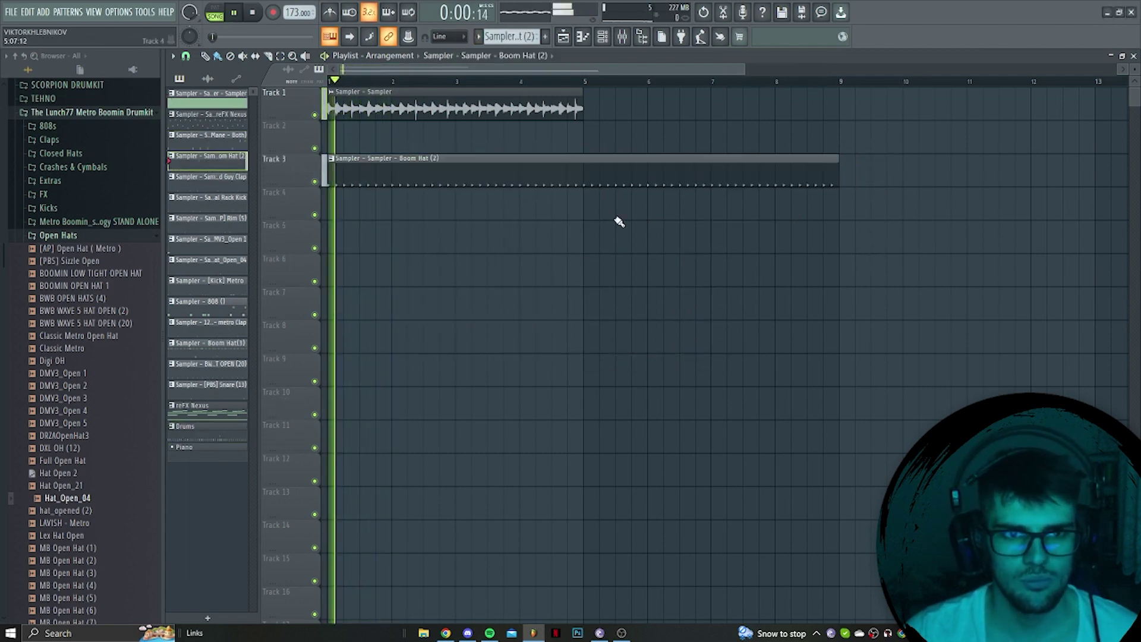
pyautogui.moveTo(835, 172); pyautogui.dragTo(580, 173)
# Duplicate the melody audio clip and the Boom Hat (2) clip at bar 5.
pyautogui.hotkey('ctrl', 'a')
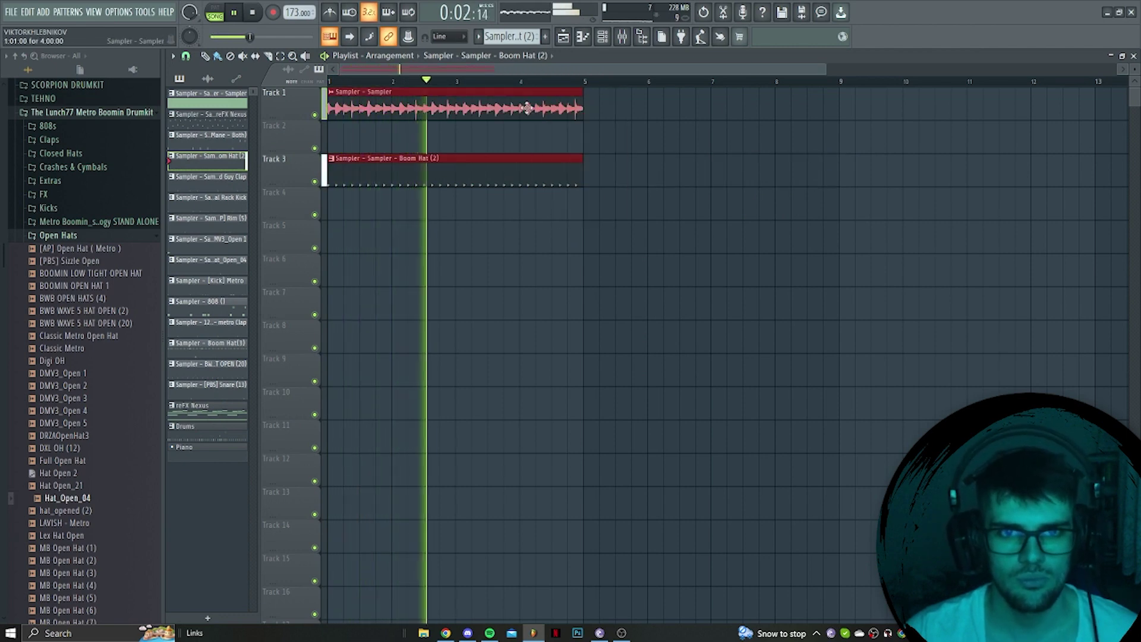
pyautogui.hotkey('ctrl', 'b')
pyautogui.press('space')
pyautogui.press('space')
# Place Bad Guy Clap on track 4 and [PBS] Original Rack Kick on track 5, each duplicated at bar 5.
pyautogui.moveTo(215, 184); pyautogui.dragTo(381, 205)
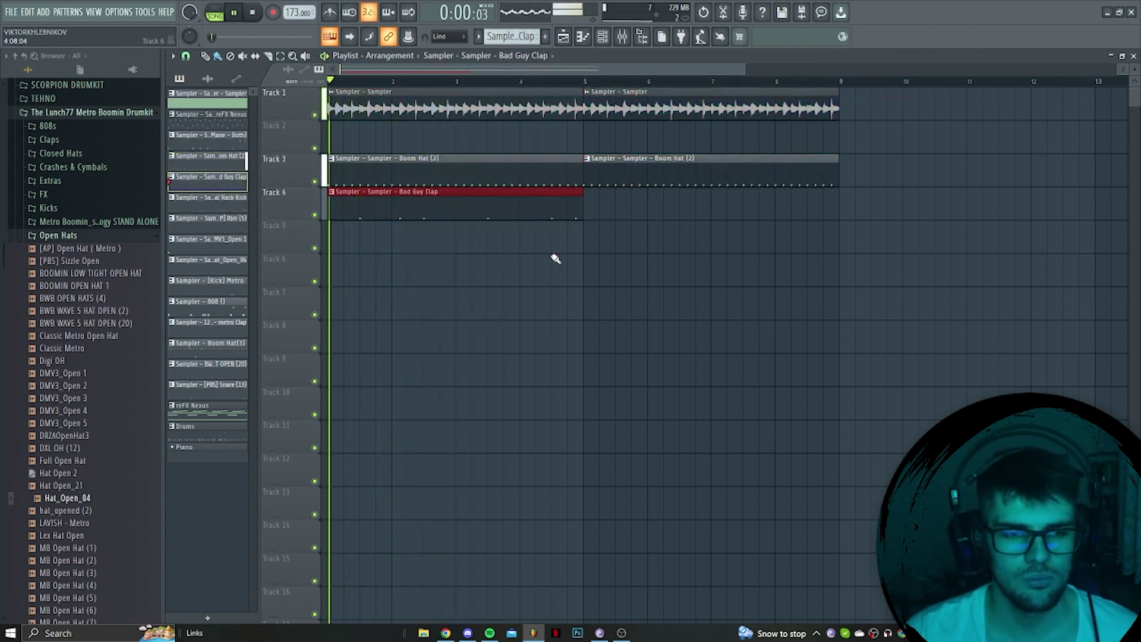
pyautogui.hotkey('ctrl', 'b')
pyautogui.moveTo(208, 197); pyautogui.dragTo(333, 238)
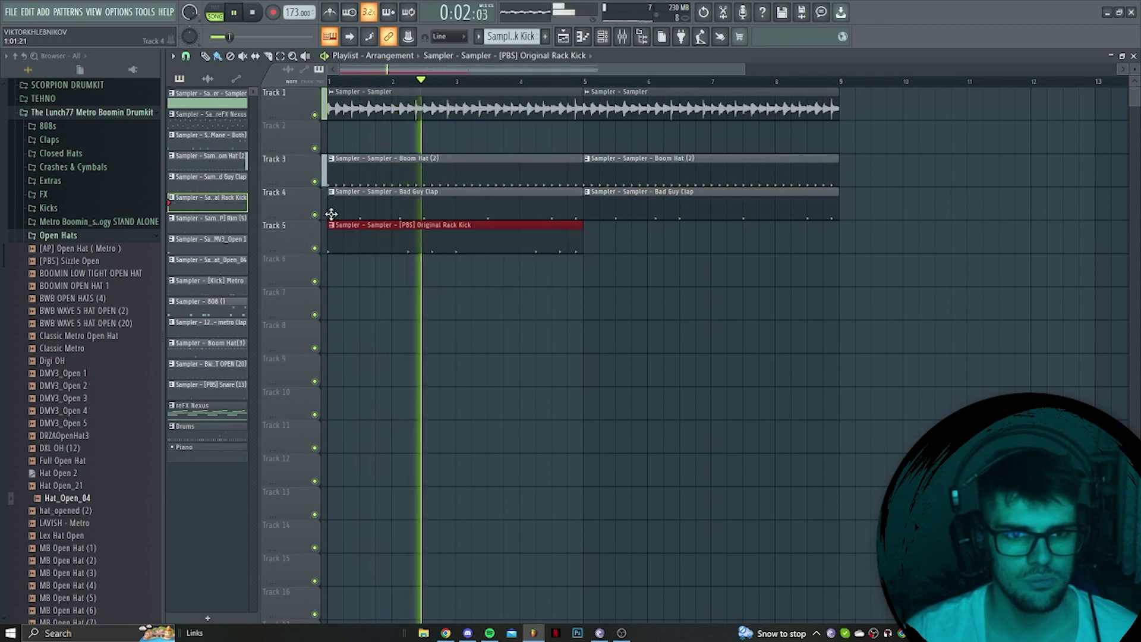
pyautogui.press('space')
pyautogui.press('space')
pyautogui.moveTo(658, 312); pyautogui.dragTo(497, 238)
pyautogui.hotkey('ctrl', 'b')
pyautogui.scroll(-3, 525, 303)
# Turn the second Gross Beat effect on Insert 5 back on and duplicate the whole eight-bar arrangement at bar 9.
pyautogui.click(622, 37)
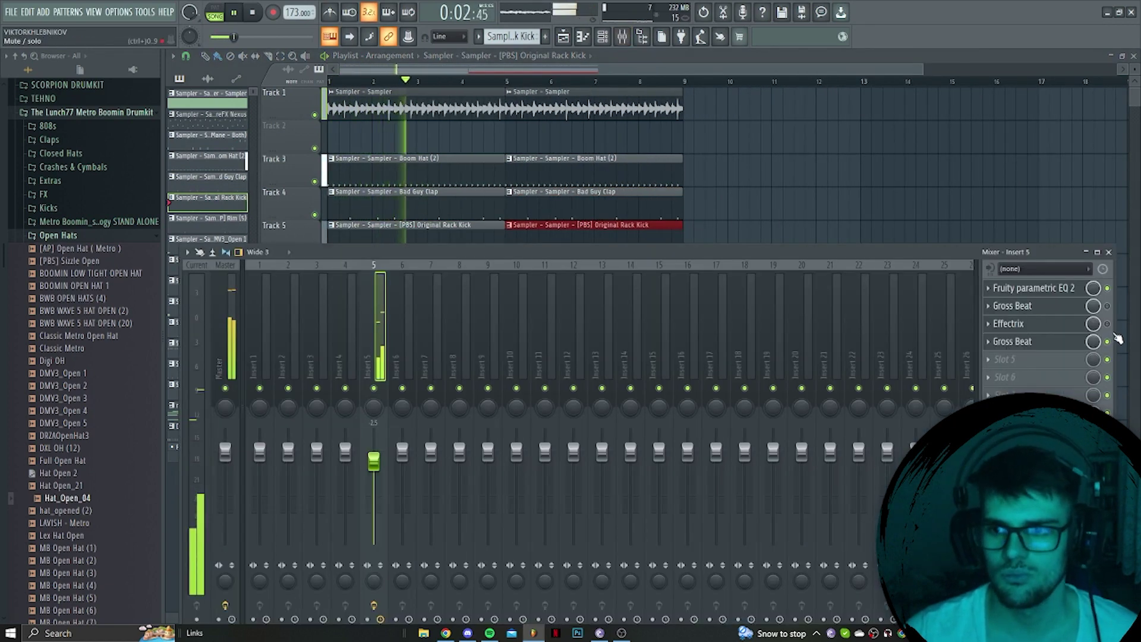
pyautogui.press('F9')
pyautogui.moveTo(726, 285); pyautogui.dragTo(364, 92)
pyautogui.hotkey('ctrl', 'b')
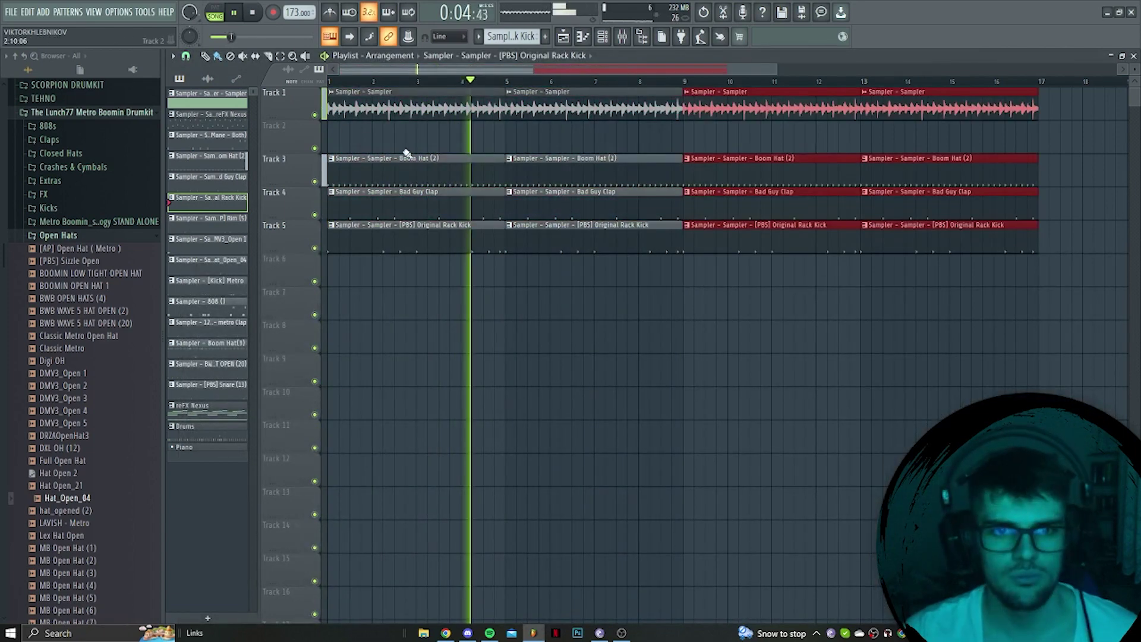
# Place the 808 (Gucci Mane - Both) pattern on track 6 at bar 9 and duplicate it at bar 13.
pyautogui.moveTo(643, 281); pyautogui.dragTo(681, 269)
pyautogui.moveTo(806, 301); pyautogui.dragTo(772, 271)
pyautogui.hotkey('ctrl', 'b')
pyautogui.scroll(-2, 772, 307)
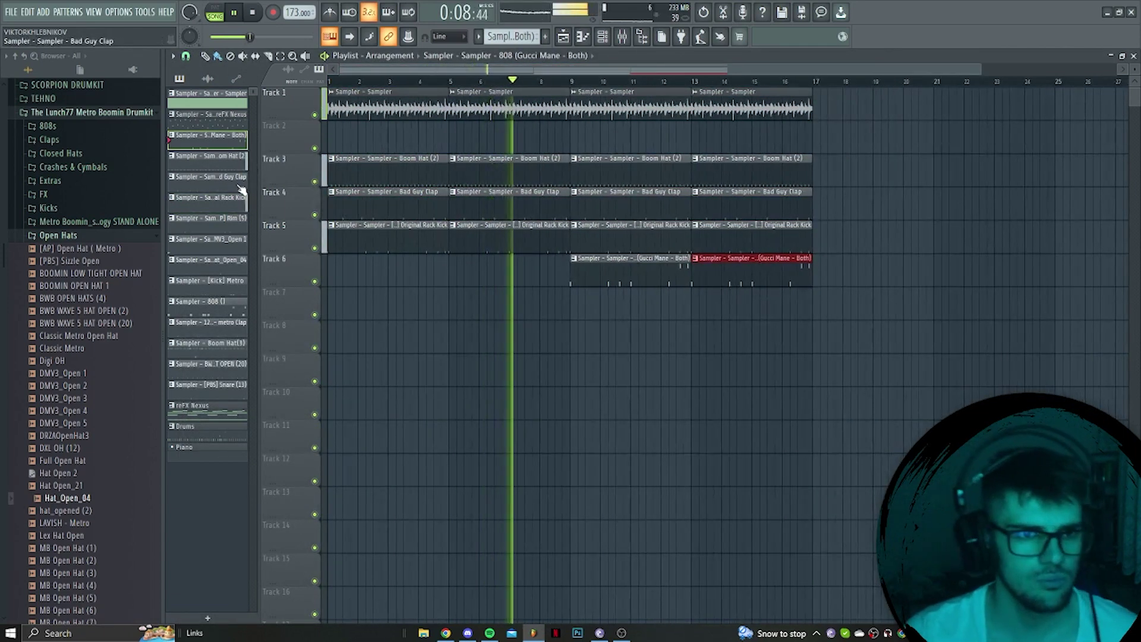
# Duplicate the section starting at bar 9 to bar 17 and fill track 7 with [BP] Rim (5) clips from bar 9 to bar 25.
pyautogui.moveTo(811, 316); pyautogui.dragTo(590, 150)
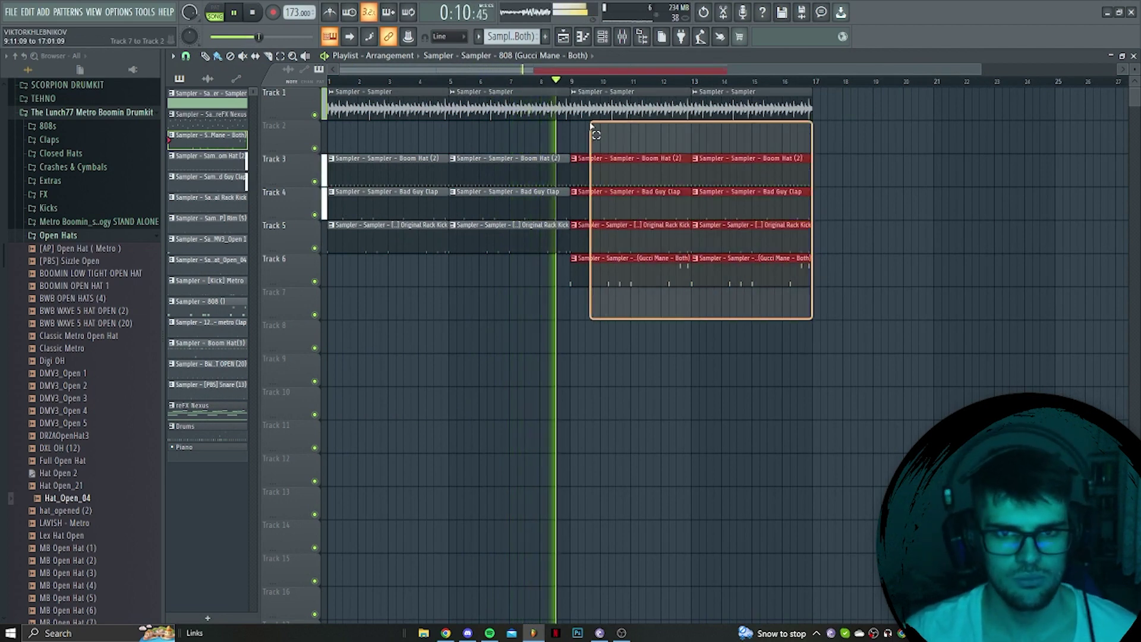
pyautogui.hotkey('ctrl', 'b')
pyautogui.moveTo(577, 315); pyautogui.dragTo(576, 307)
pyautogui.hotkey('ctrl', 'b')
pyautogui.hotkey('ctrl', 'b')
pyautogui.scroll(-4, 743, 381)
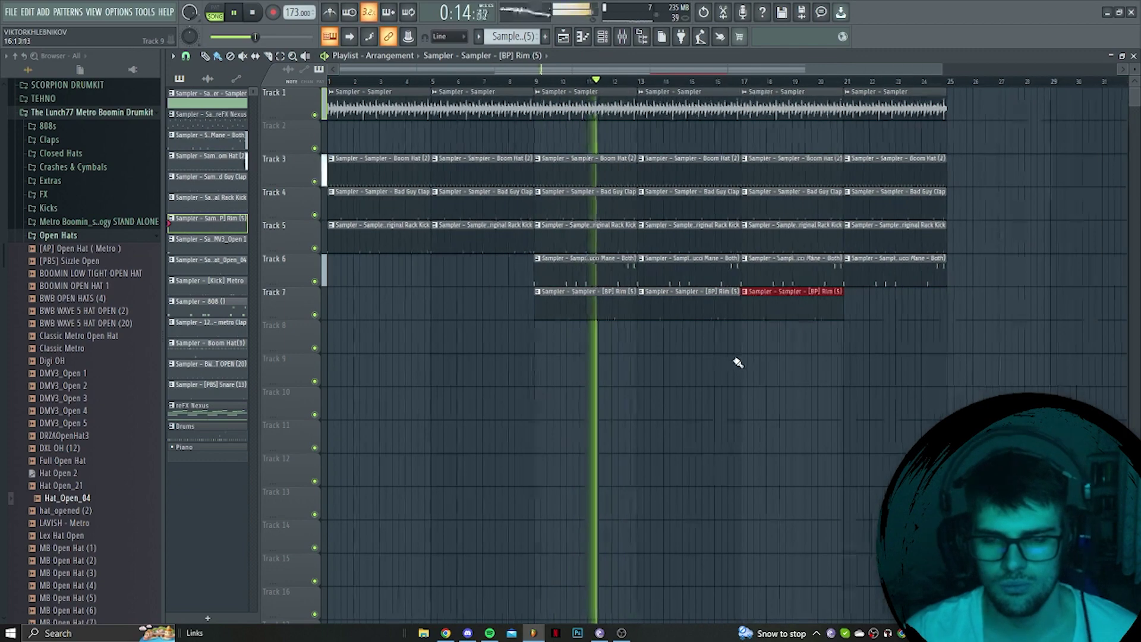
pyautogui.press('space')
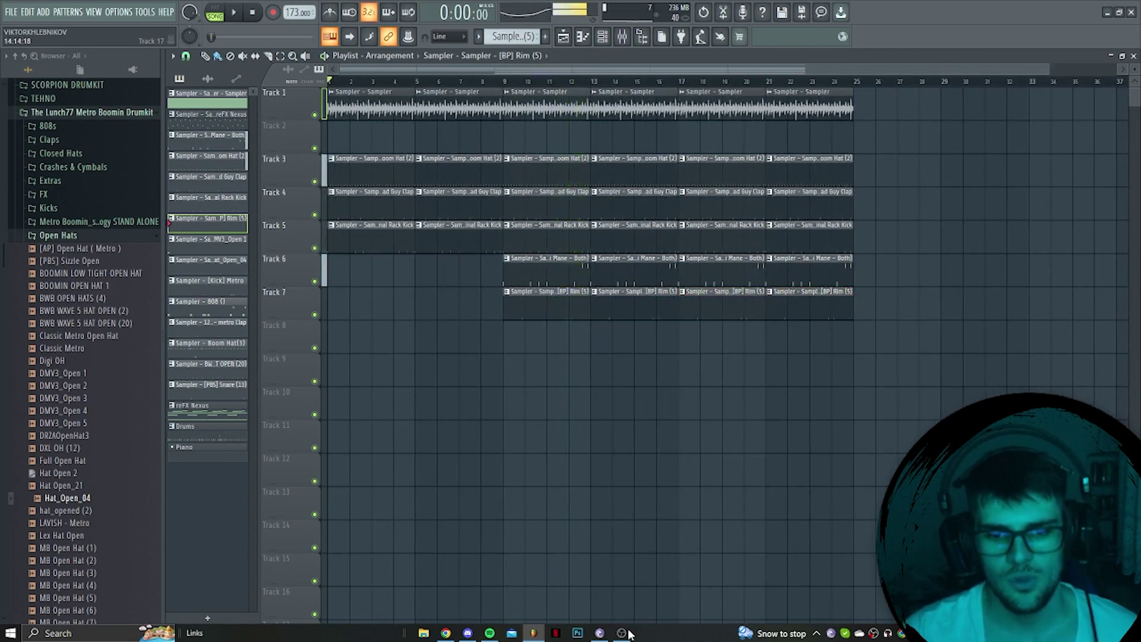
pyautogui.click(624, 637)
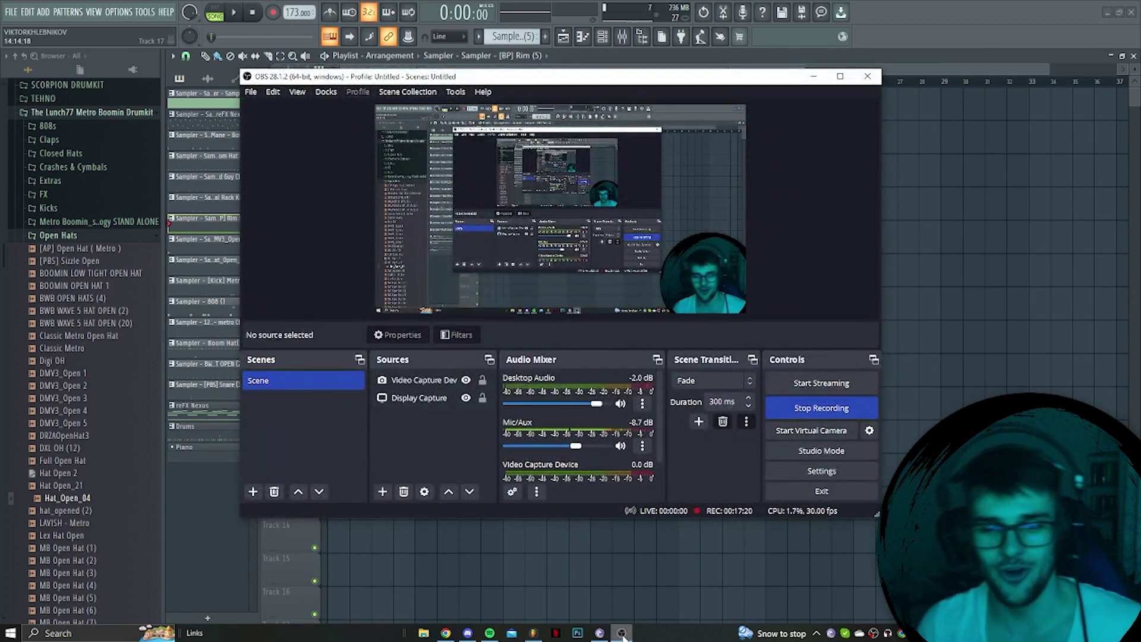